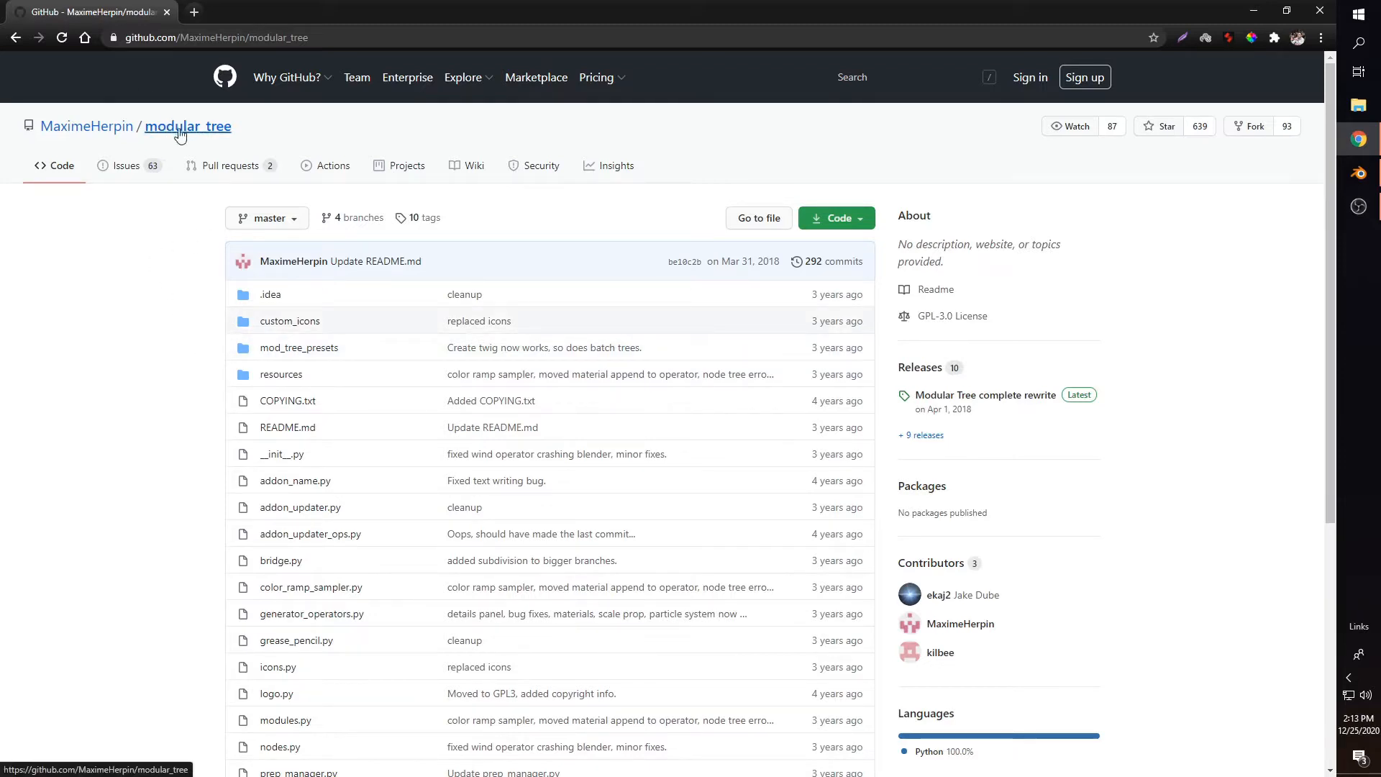
Step: Look up the code download options of the modular_tree repository on GitHub
left_click(225, 39)
left_click(185, 257)
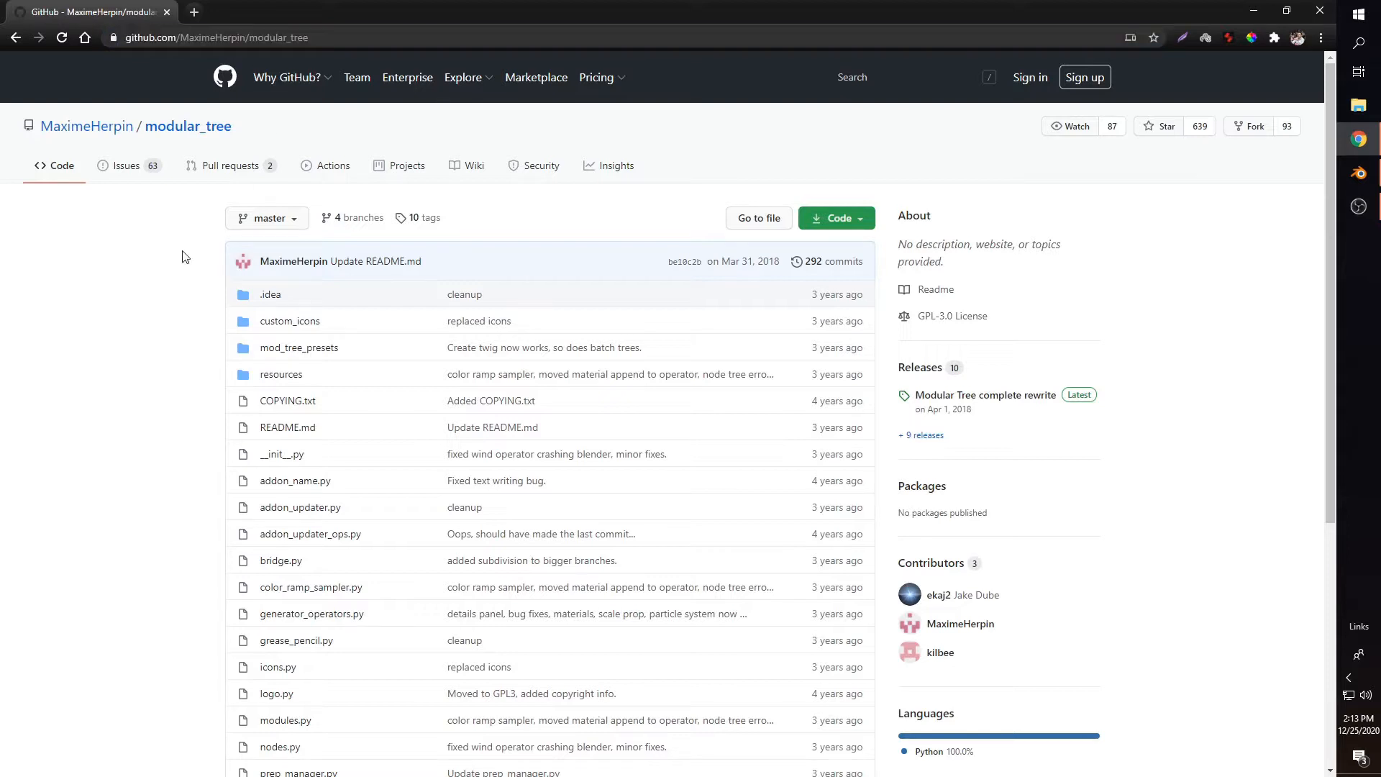
left_click(868, 225)
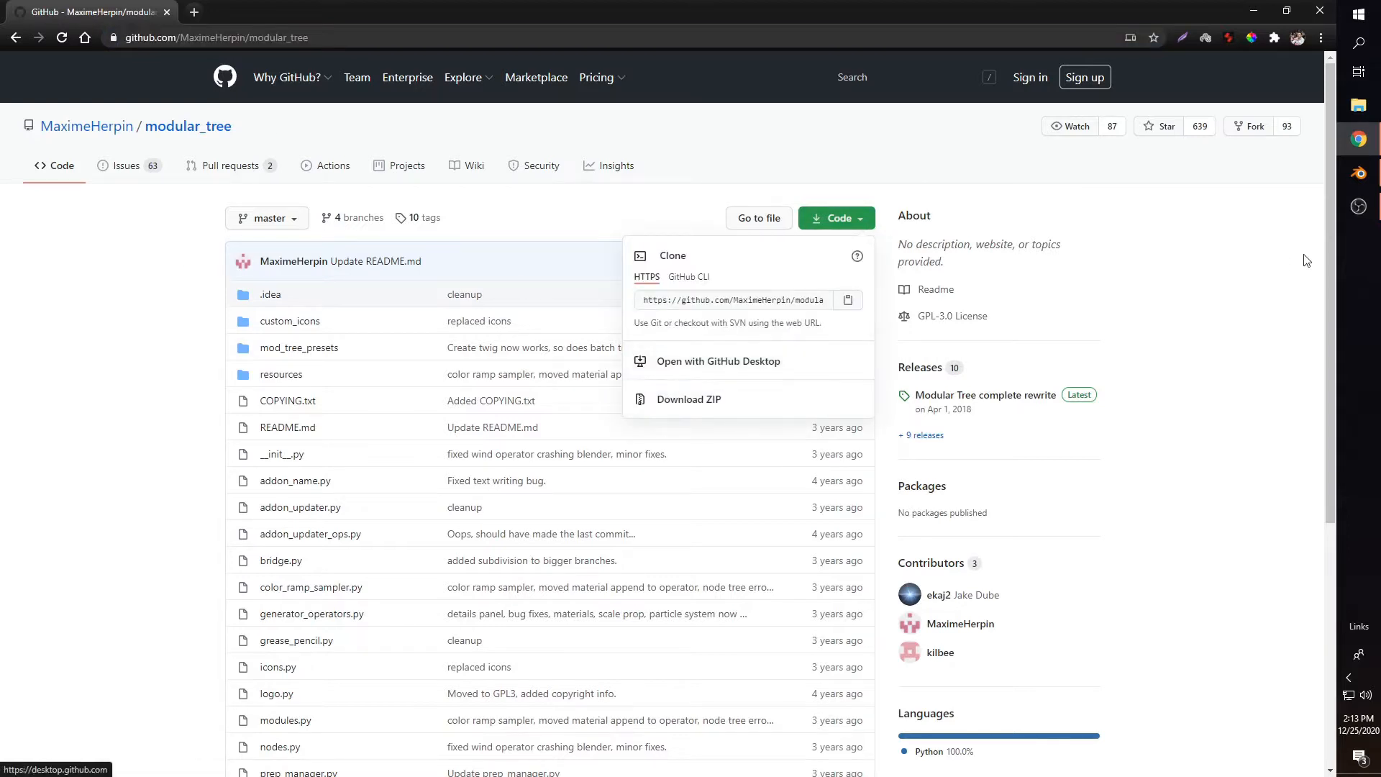
left_click(1275, 259)
Step: Switch to Blender and check the add-on preferences for the Mtree add-on and the add-on install dialog
left_click(1358, 207)
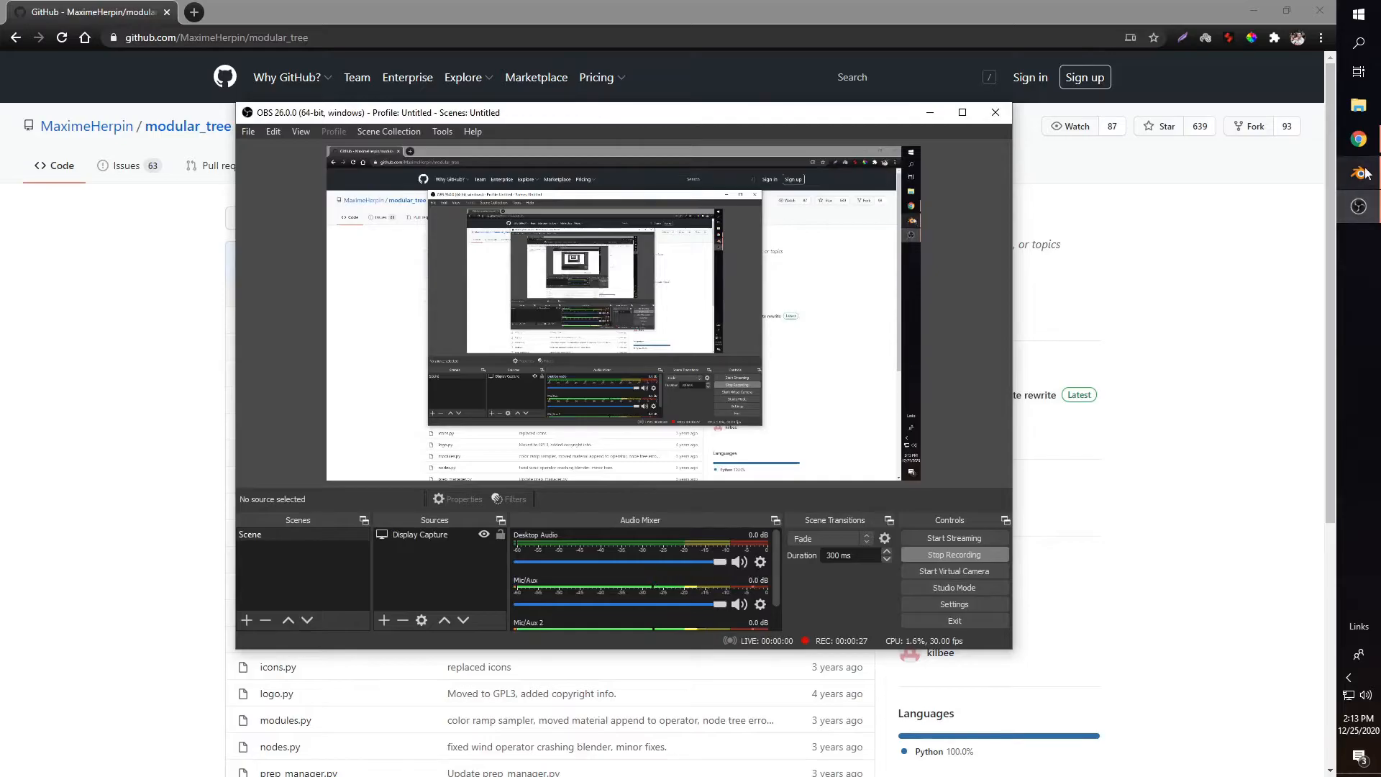
left_click(1359, 174)
left_click(55, 26)
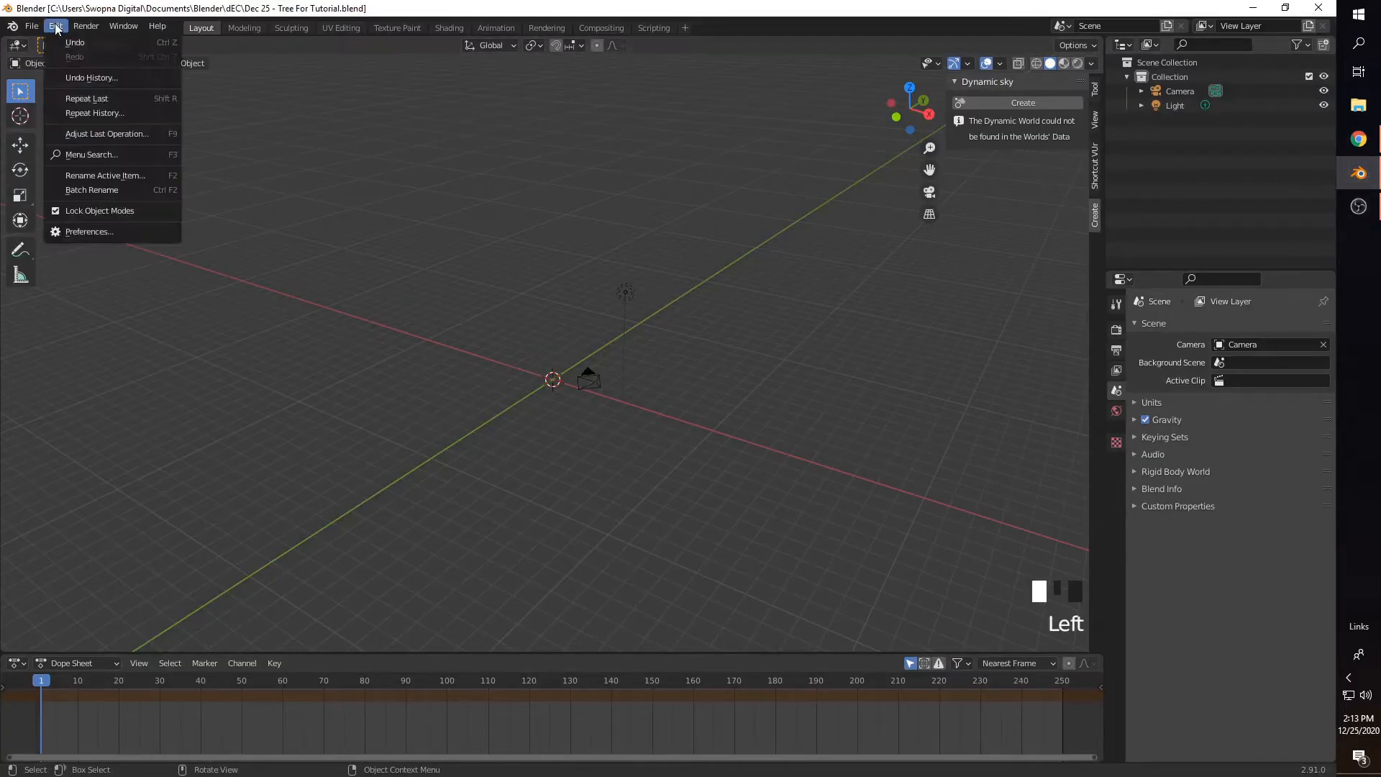
left_click(103, 230)
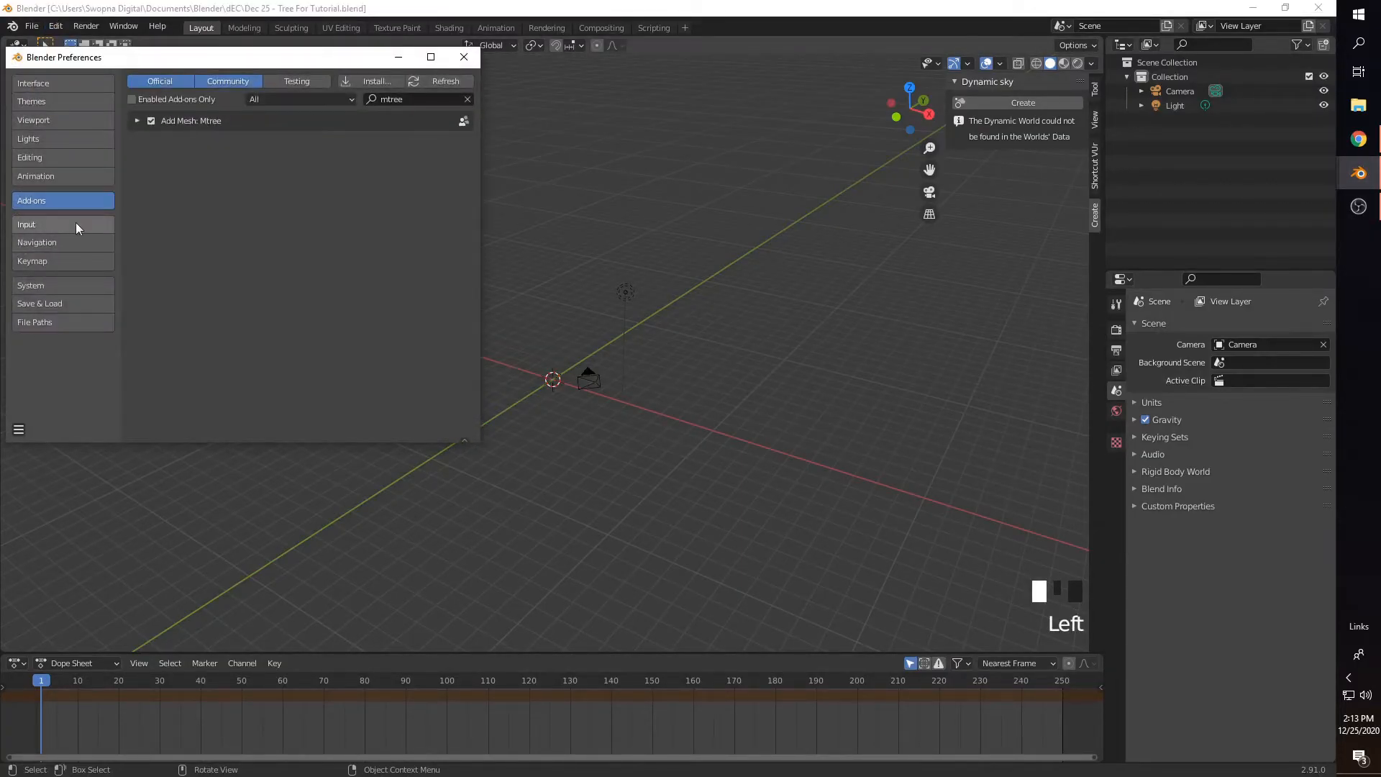
left_click(369, 81)
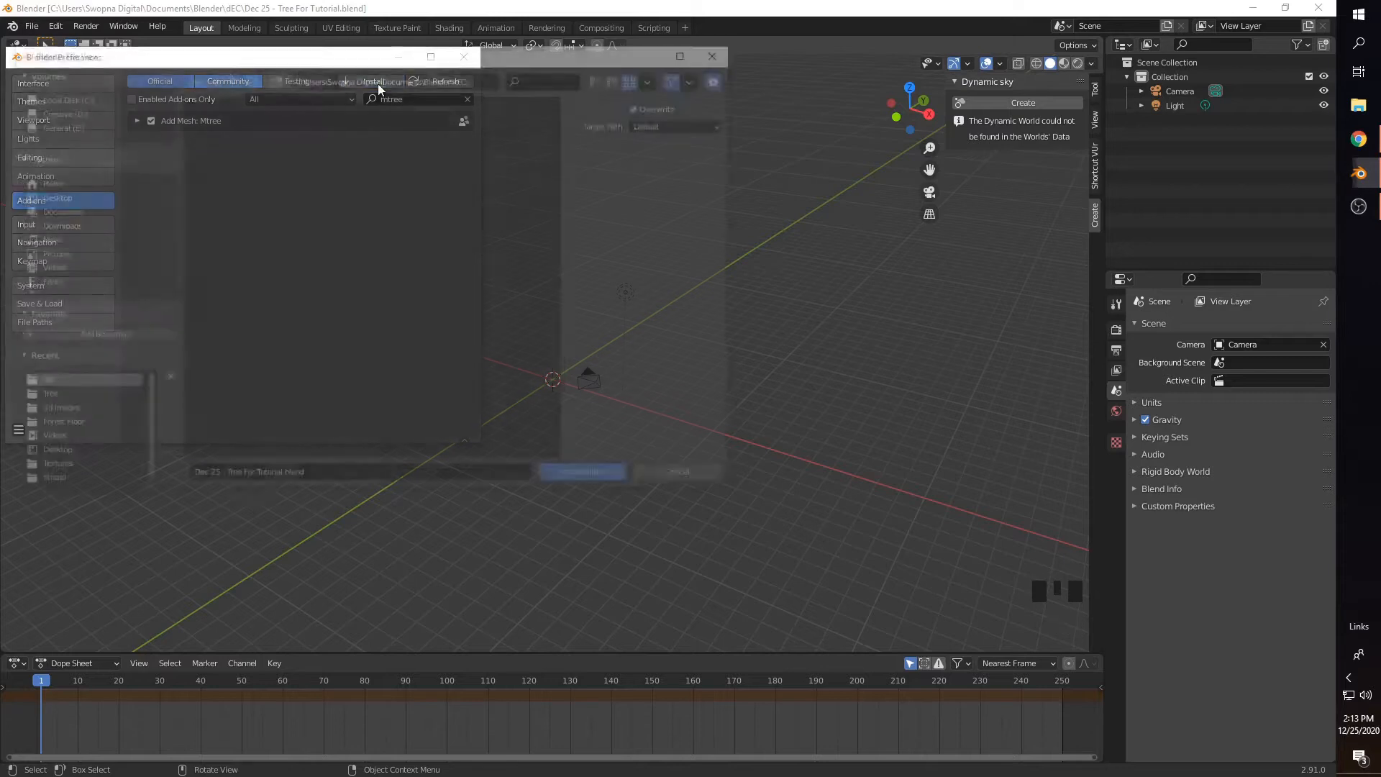
left_click(723, 51)
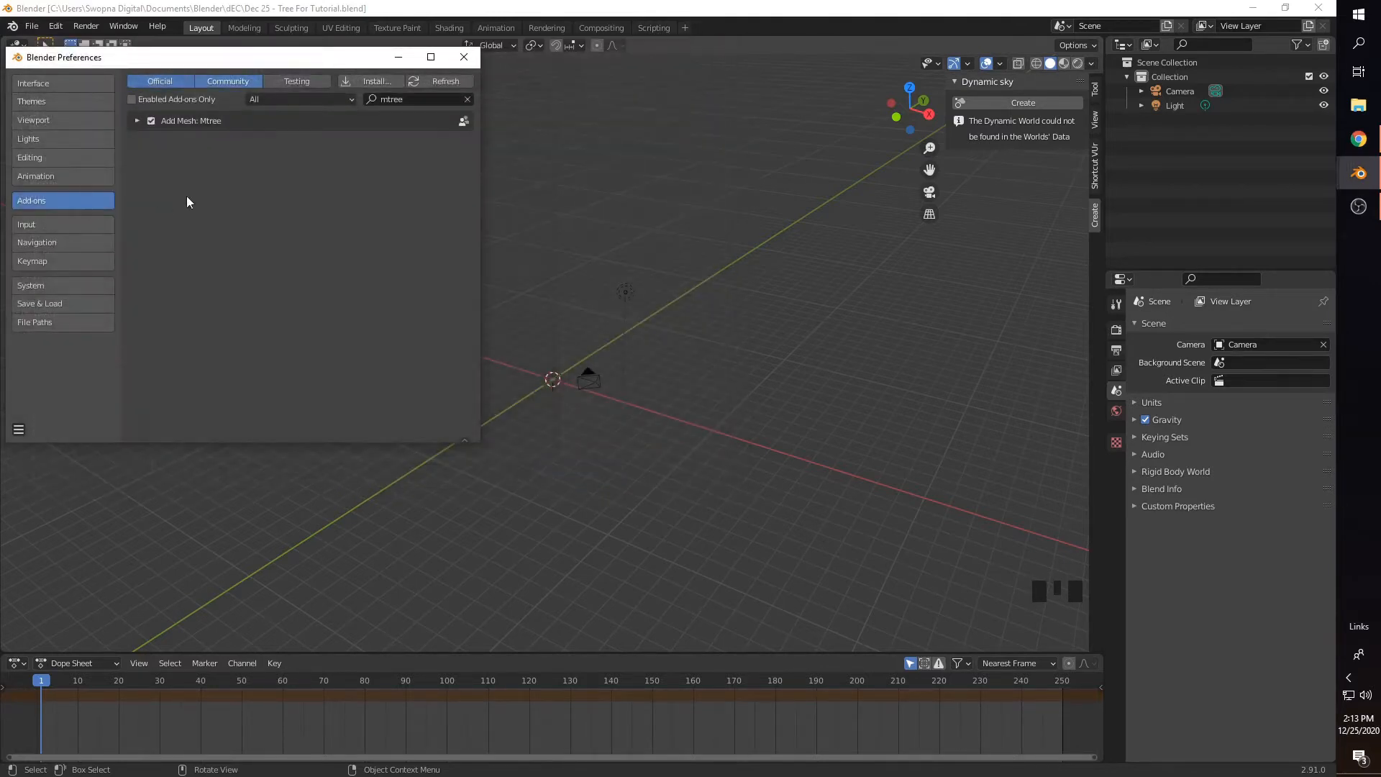
left_click(432, 103)
left_click(464, 56)
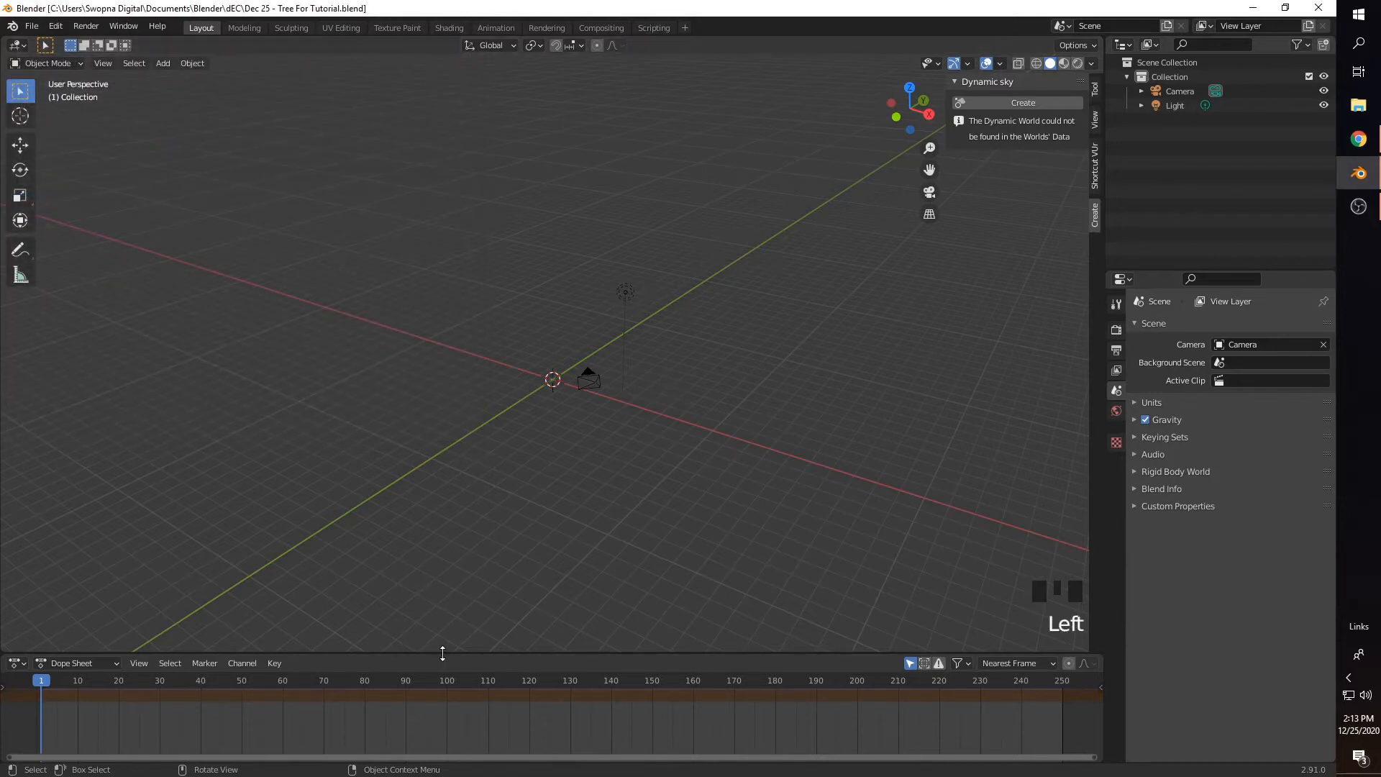
Step: Enlarge the Dope Sheet area below the 3D viewport and change it to the Mtree Node Tree editor
left_click_drag(442, 653, 443, 648)
mouse_move(581, 438)
middle_mouse_down()
mouse_move(600, 470)
mouse_move(603, 443)
middle_mouse_up()
scroll(564, 448, "up", 3)
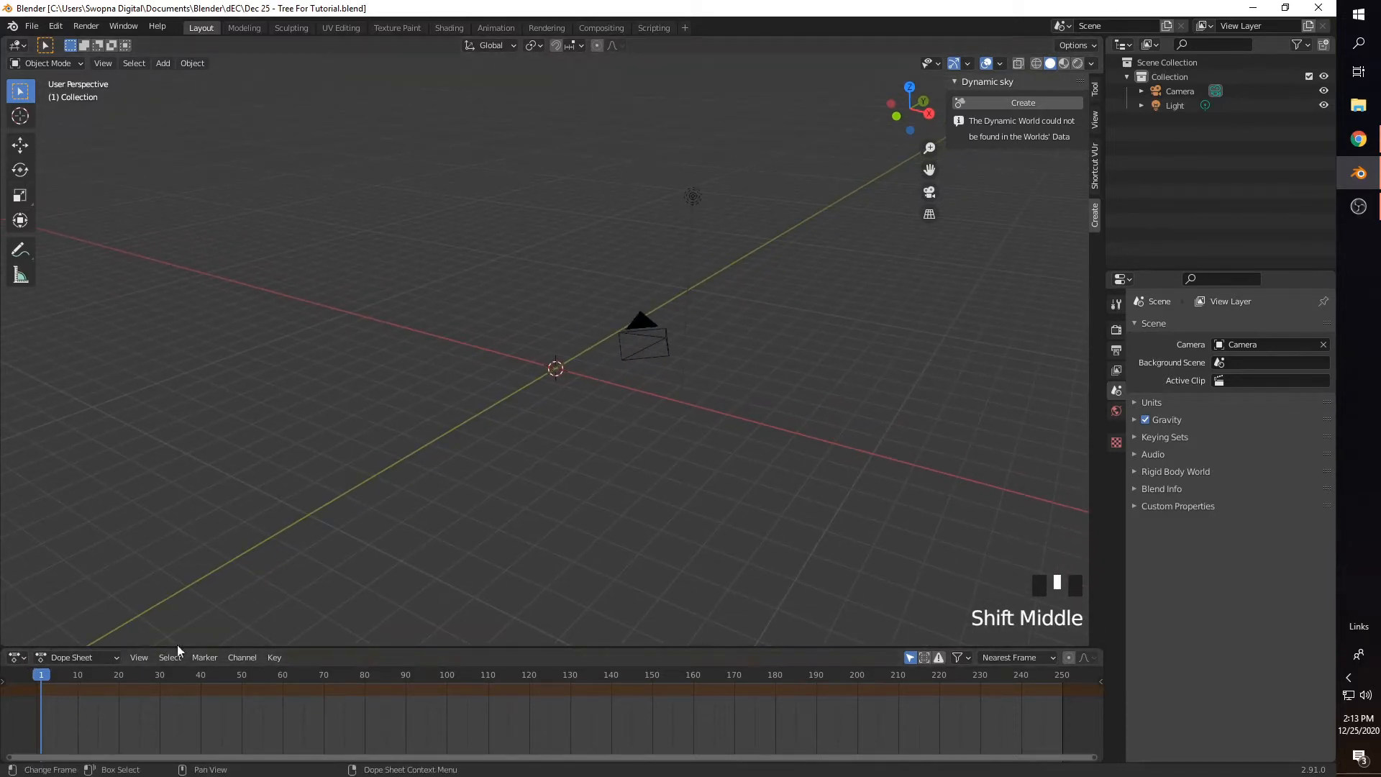
left_click_drag(192, 648, 237, 477)
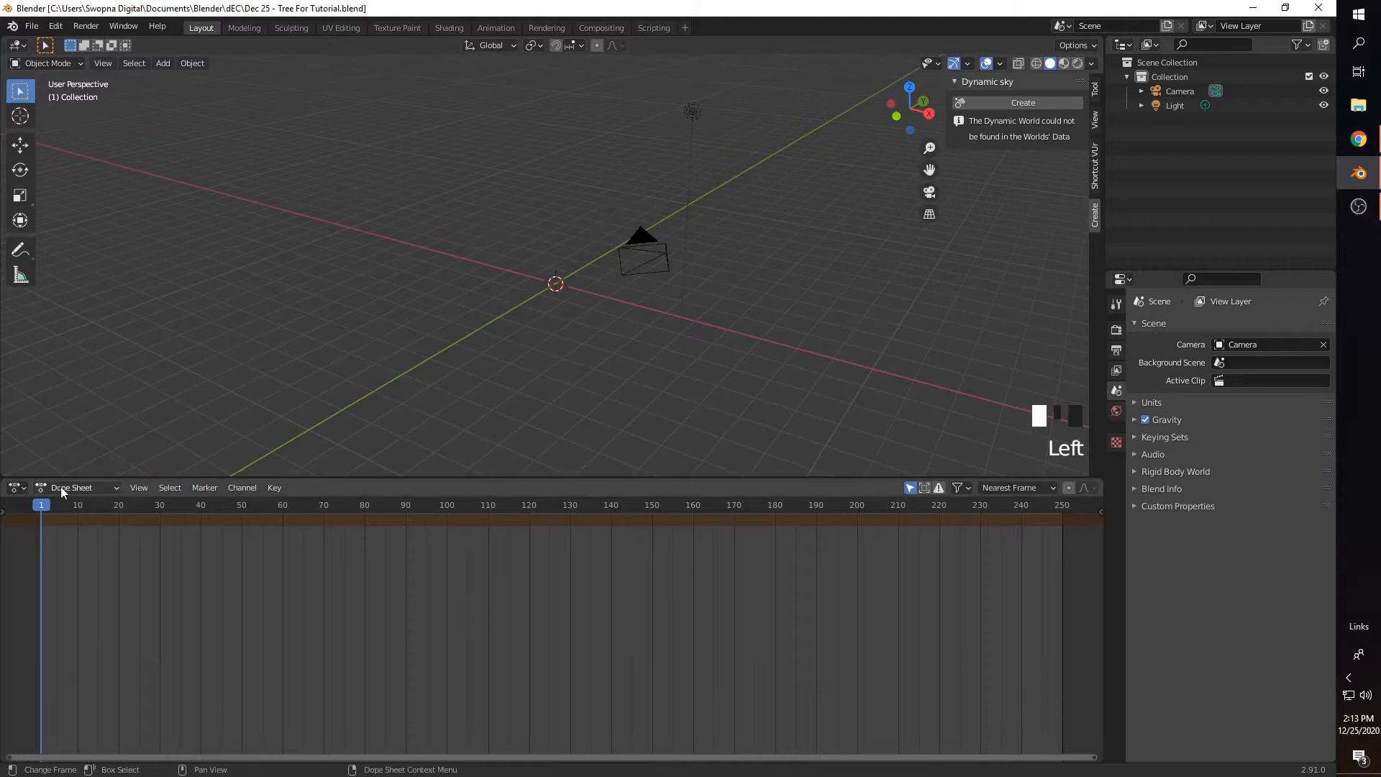
left_click(61, 487)
left_click(19, 490)
left_click(21, 491)
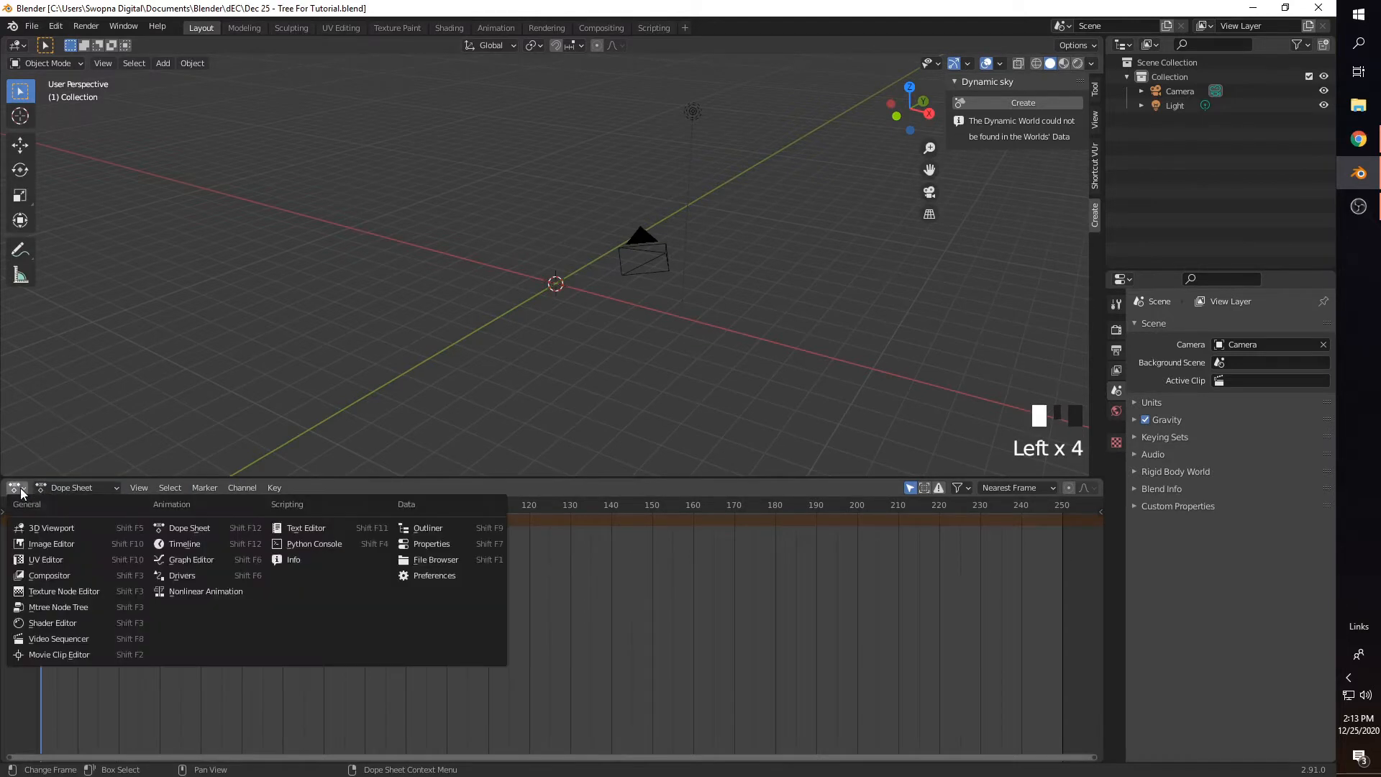
left_click(18, 488)
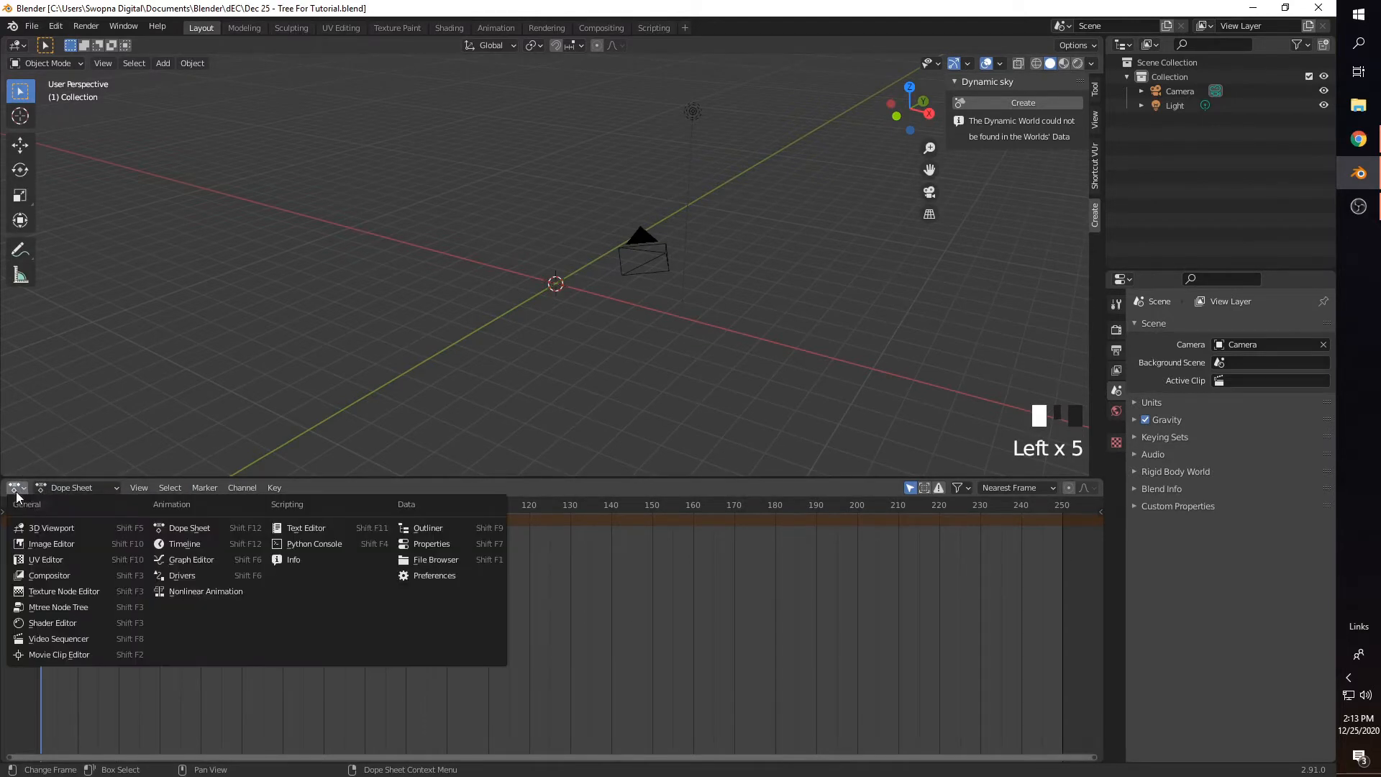
left_click(59, 608)
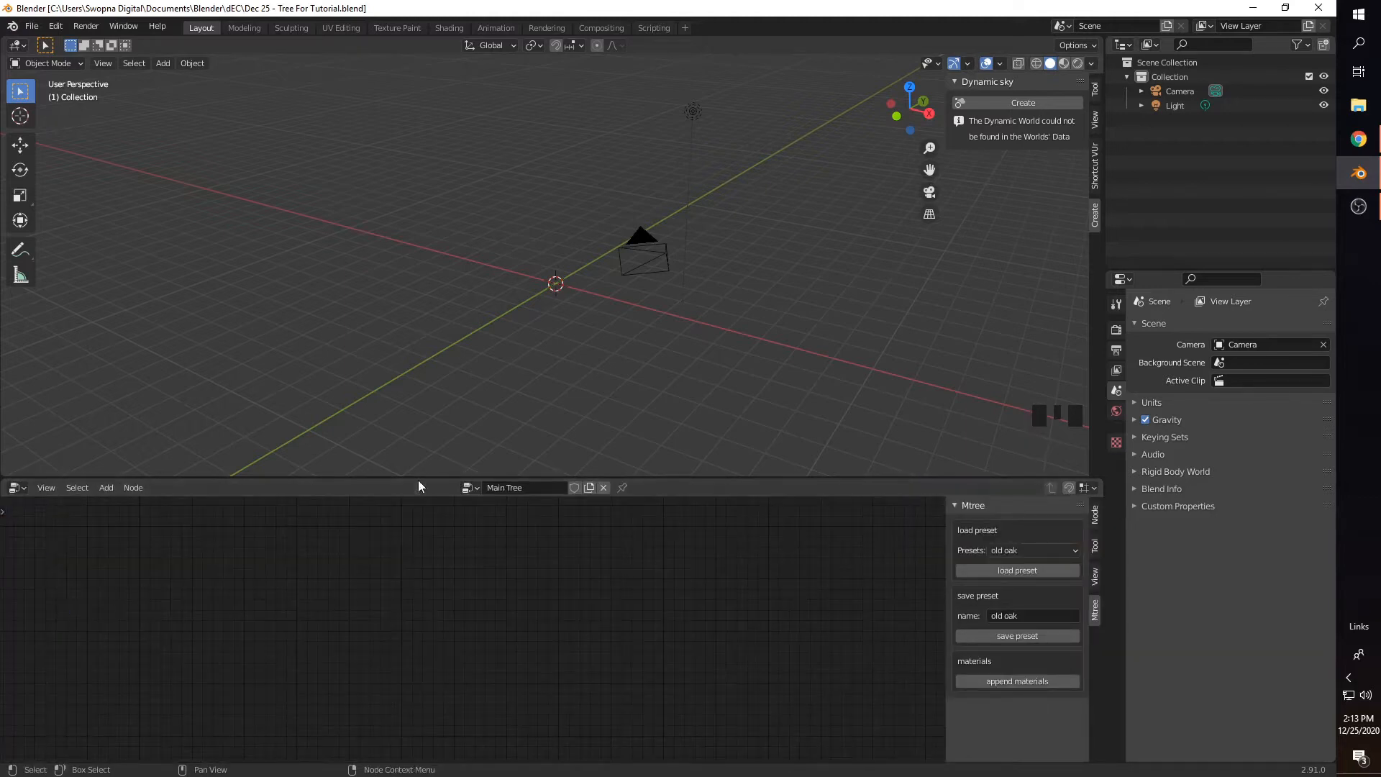
left_click_drag(418, 481, 435, 469)
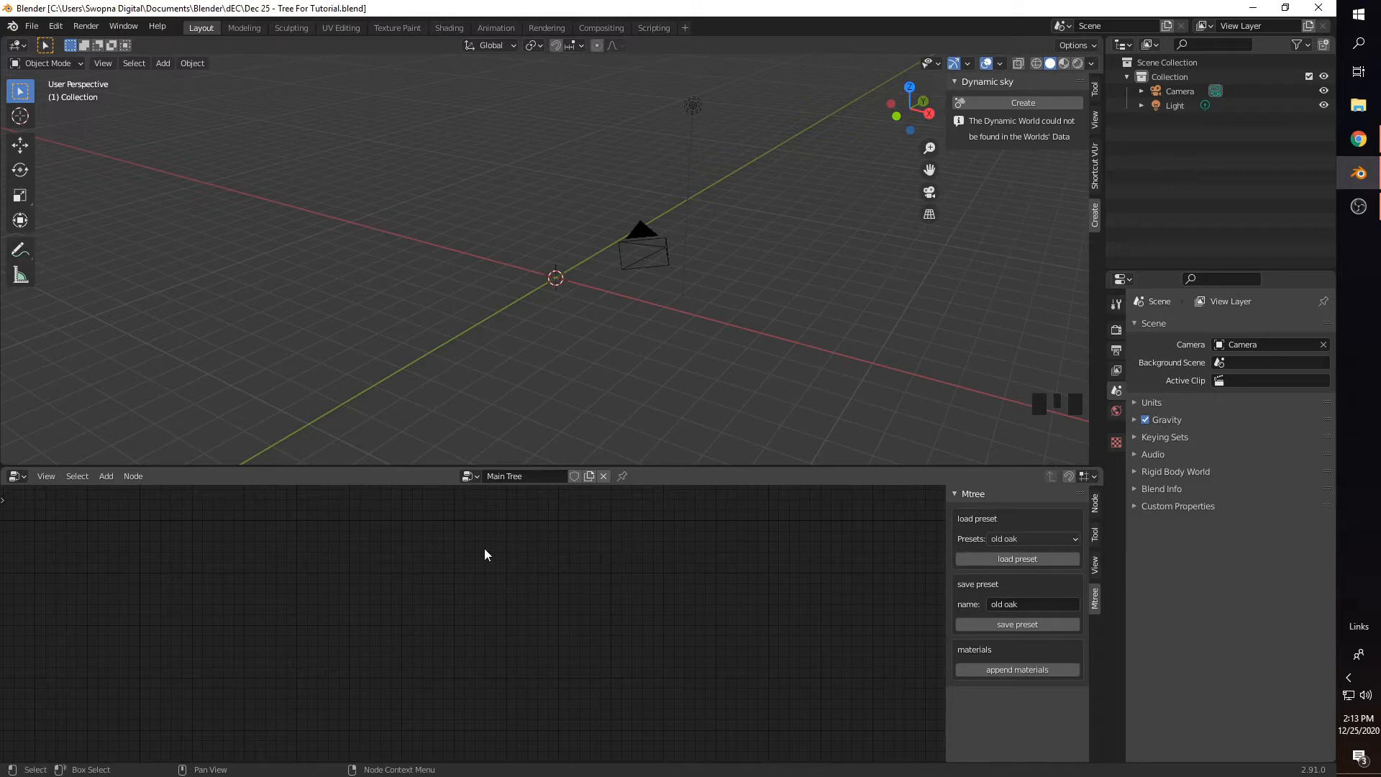
Step: Unlink the Main Tree node tree and assign it to the node editor again
left_click(486, 495)
left_click(472, 477)
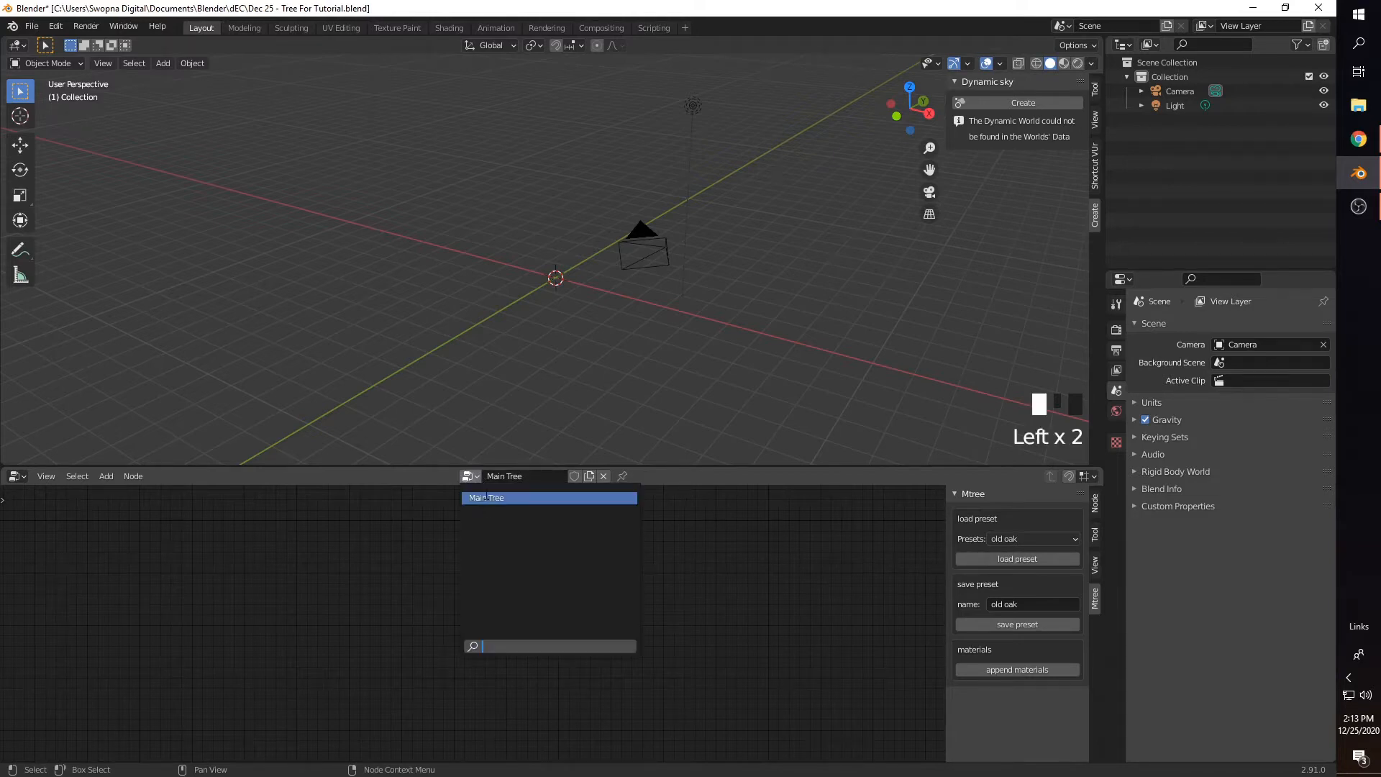
left_click(487, 497)
left_click(580, 481)
left_click(541, 477)
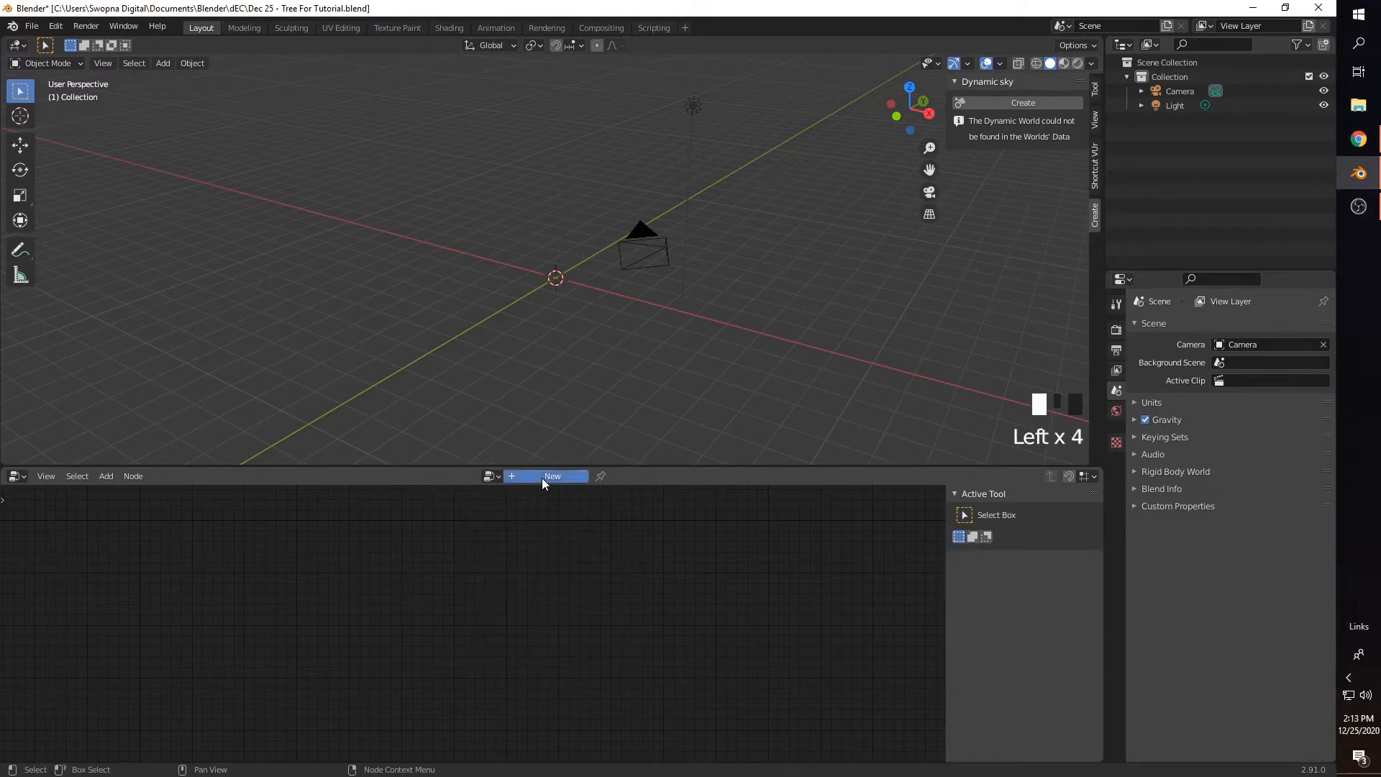
left_click(471, 477)
left_click(486, 498)
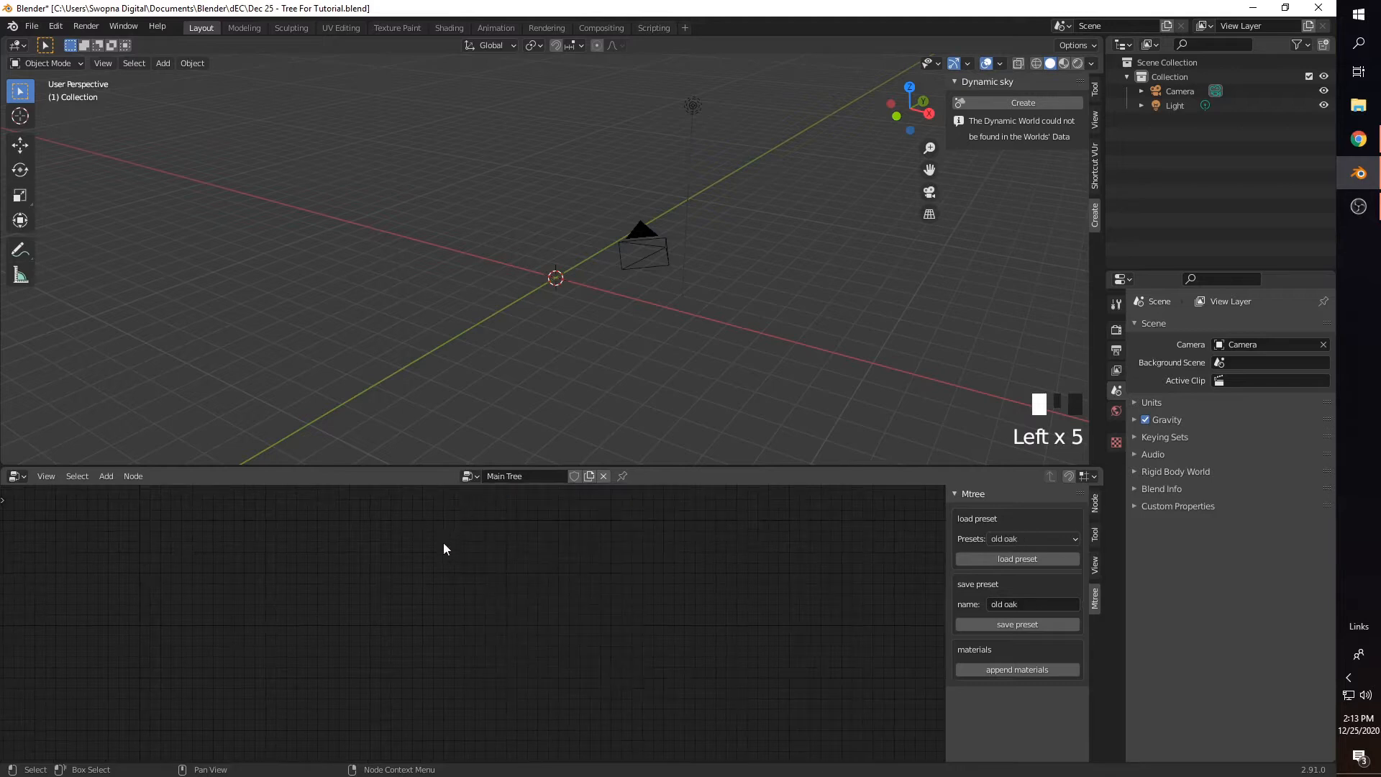
Step: Add a Tree parameters node to the empty Main Tree node tree and position it
middle_click_drag(443, 549, 379, 594, "shift")
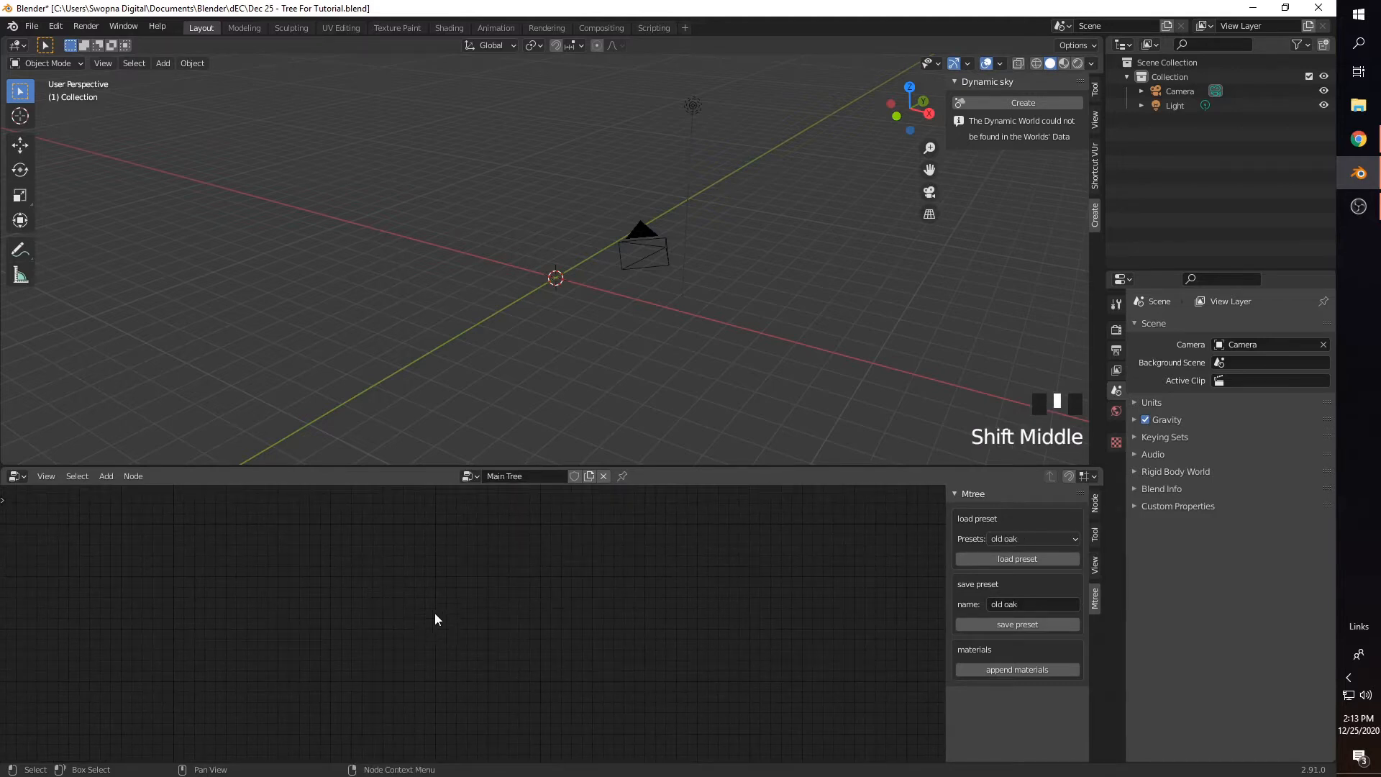
key("shift+a")
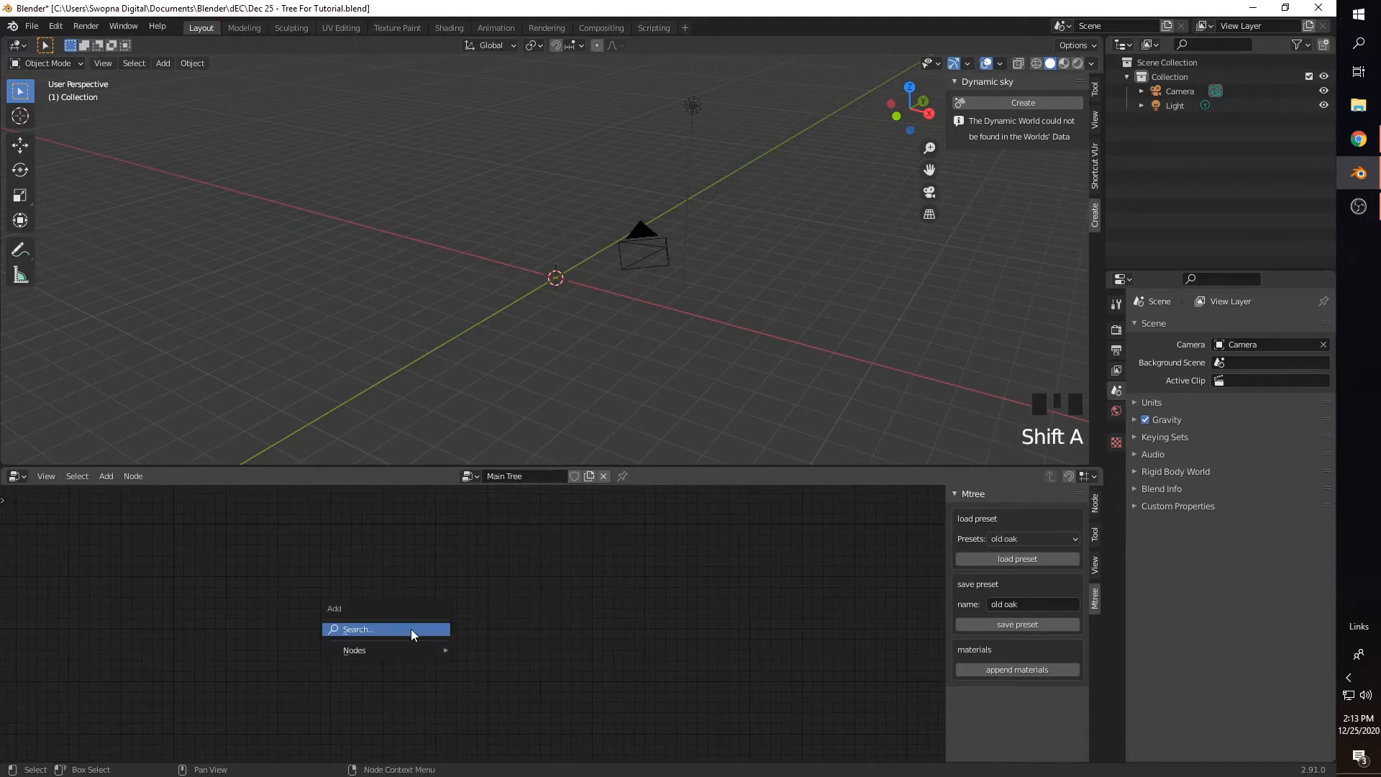
mouse_move(407, 647)
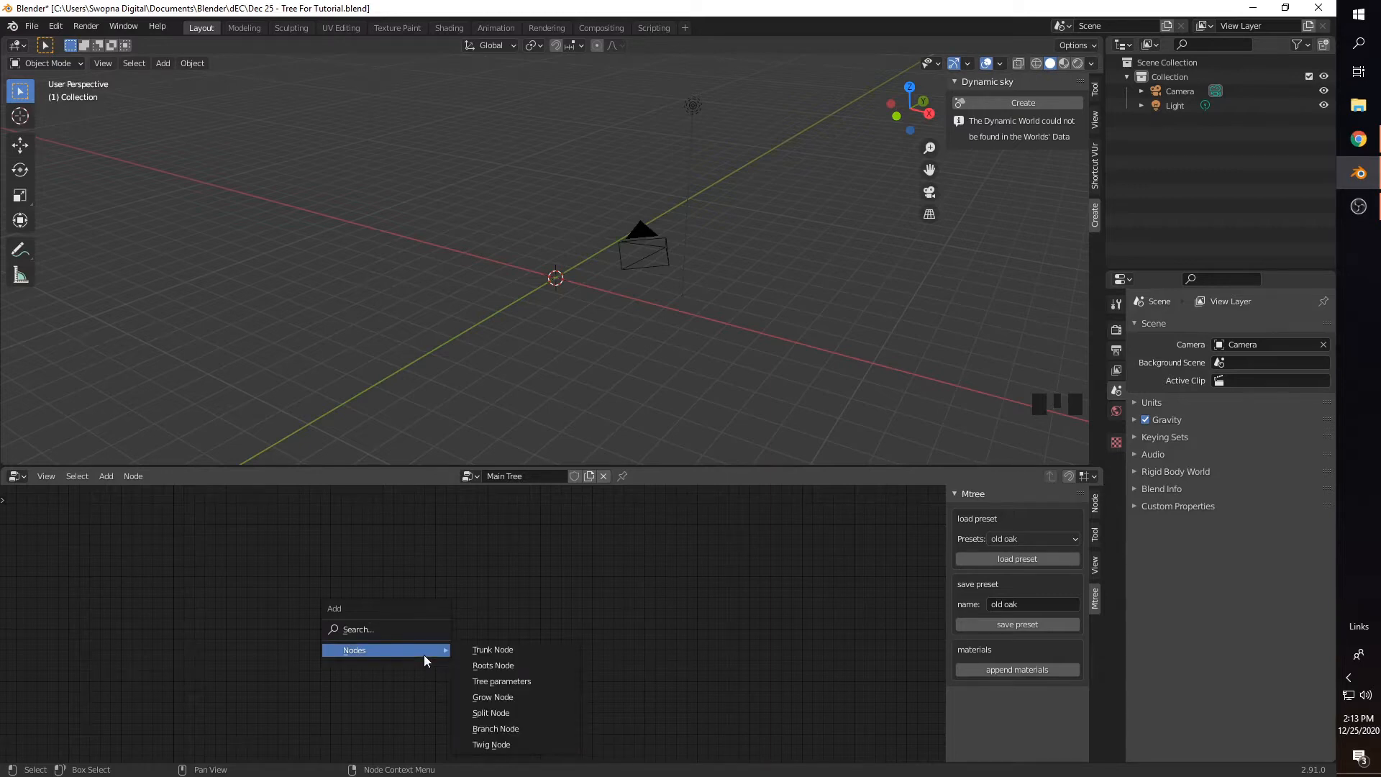
left_click(504, 681)
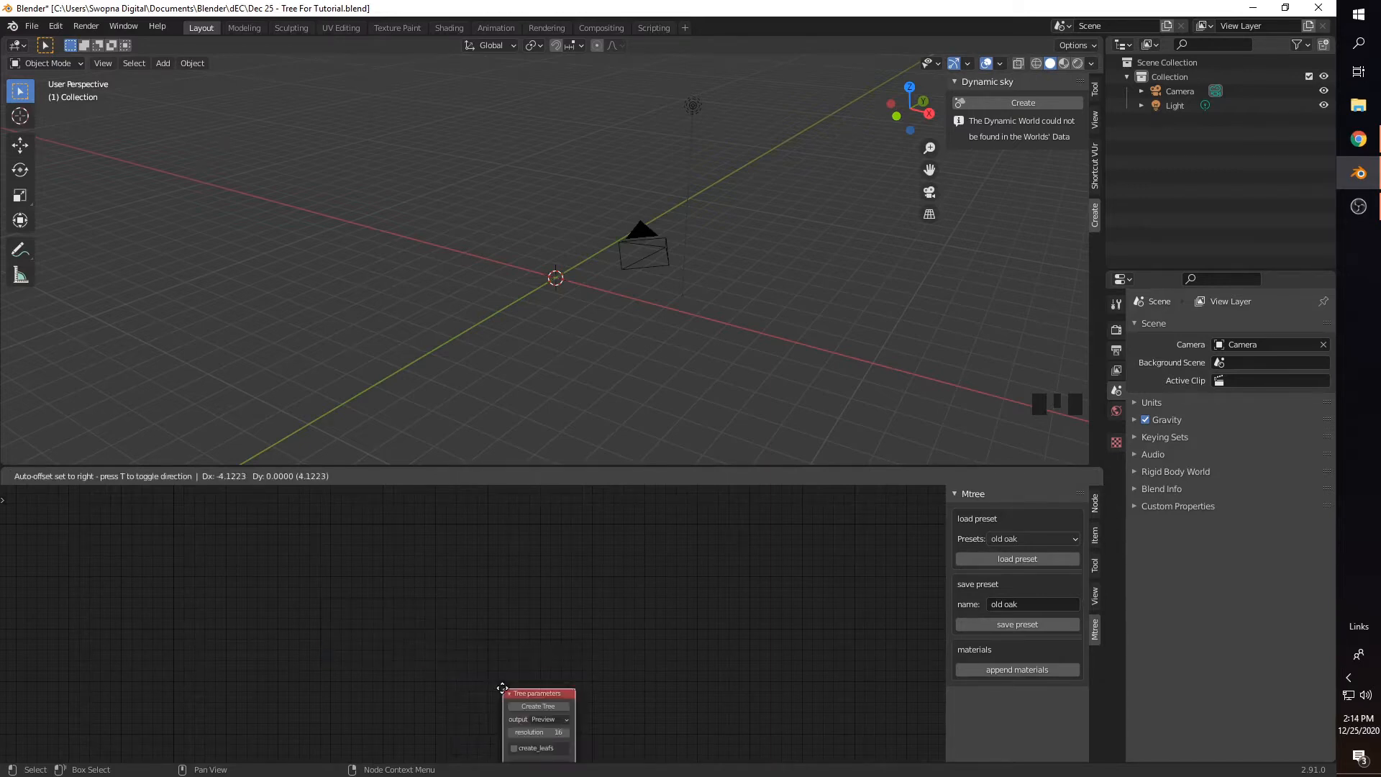
left_click(620, 612)
scroll(620, 611, "up", 4)
middle_click_drag(642, 594, 567, 593, "shift")
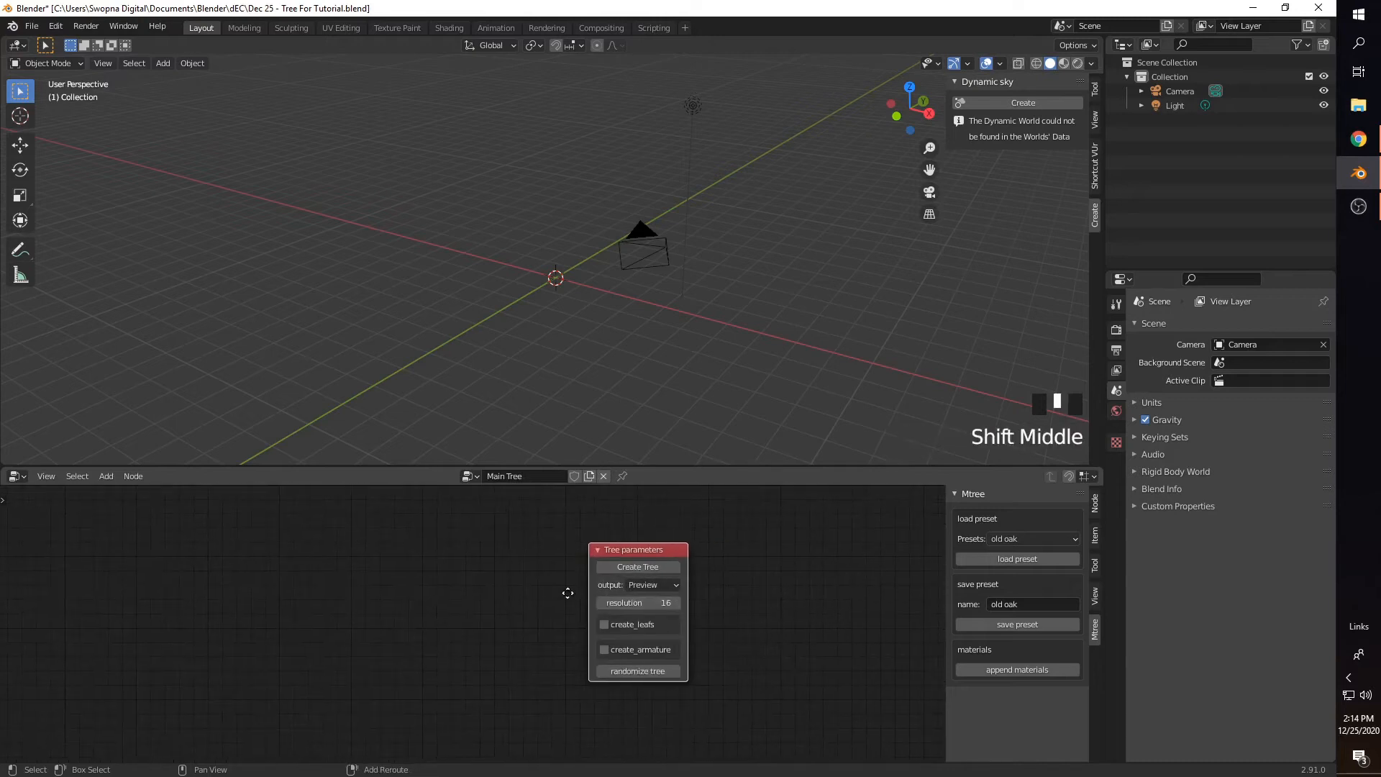
left_click_drag(627, 550, 624, 556)
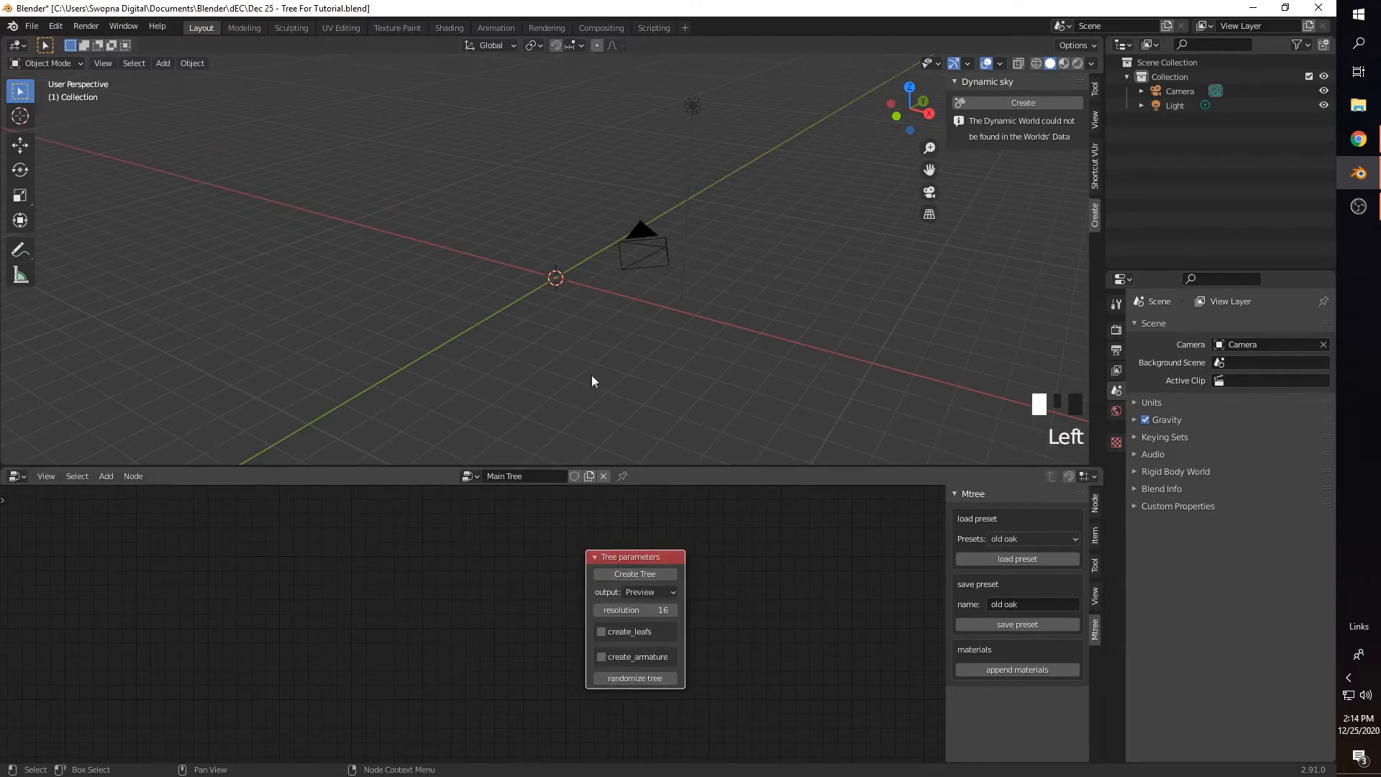
Step: Add a Trunk Node and place it well to the left of the Tree parameters node
left_click(312, 591)
key("shift+a")
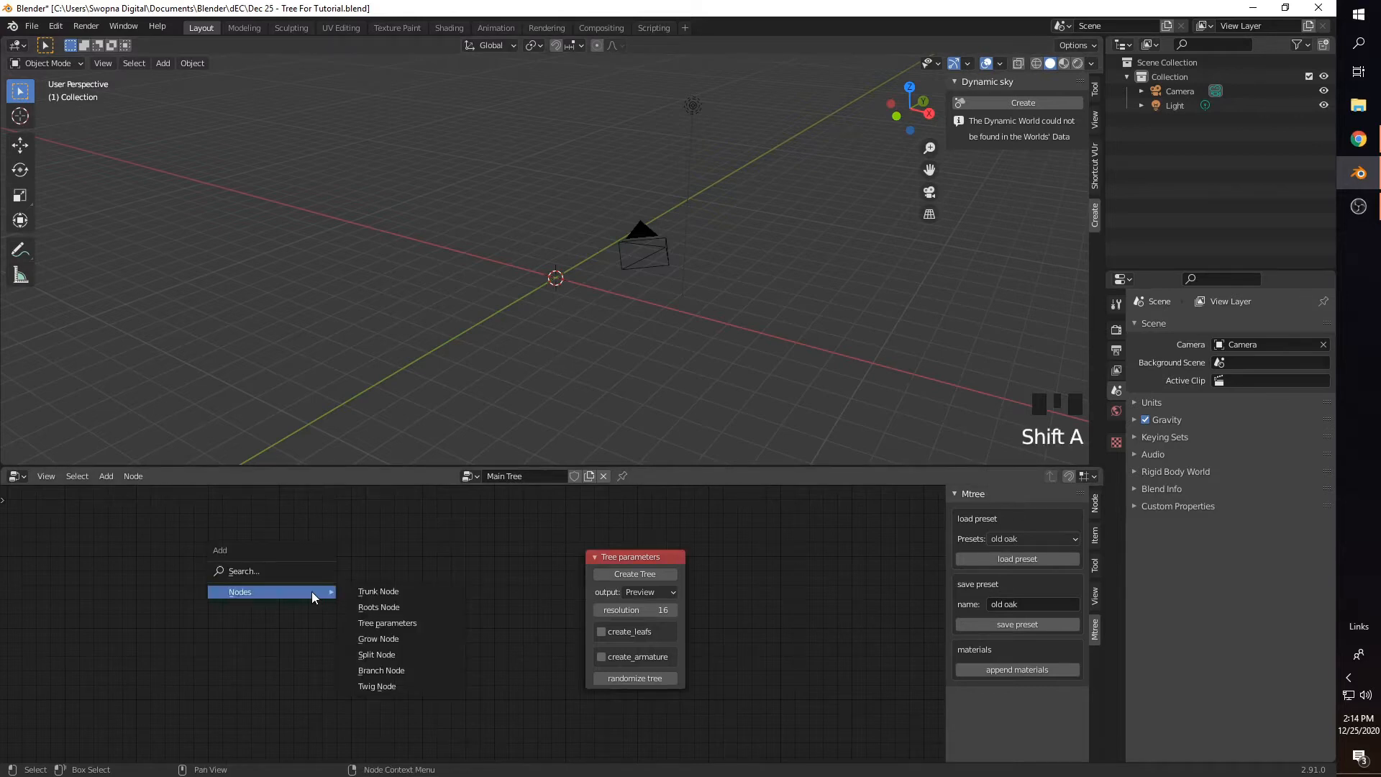
left_click(385, 589)
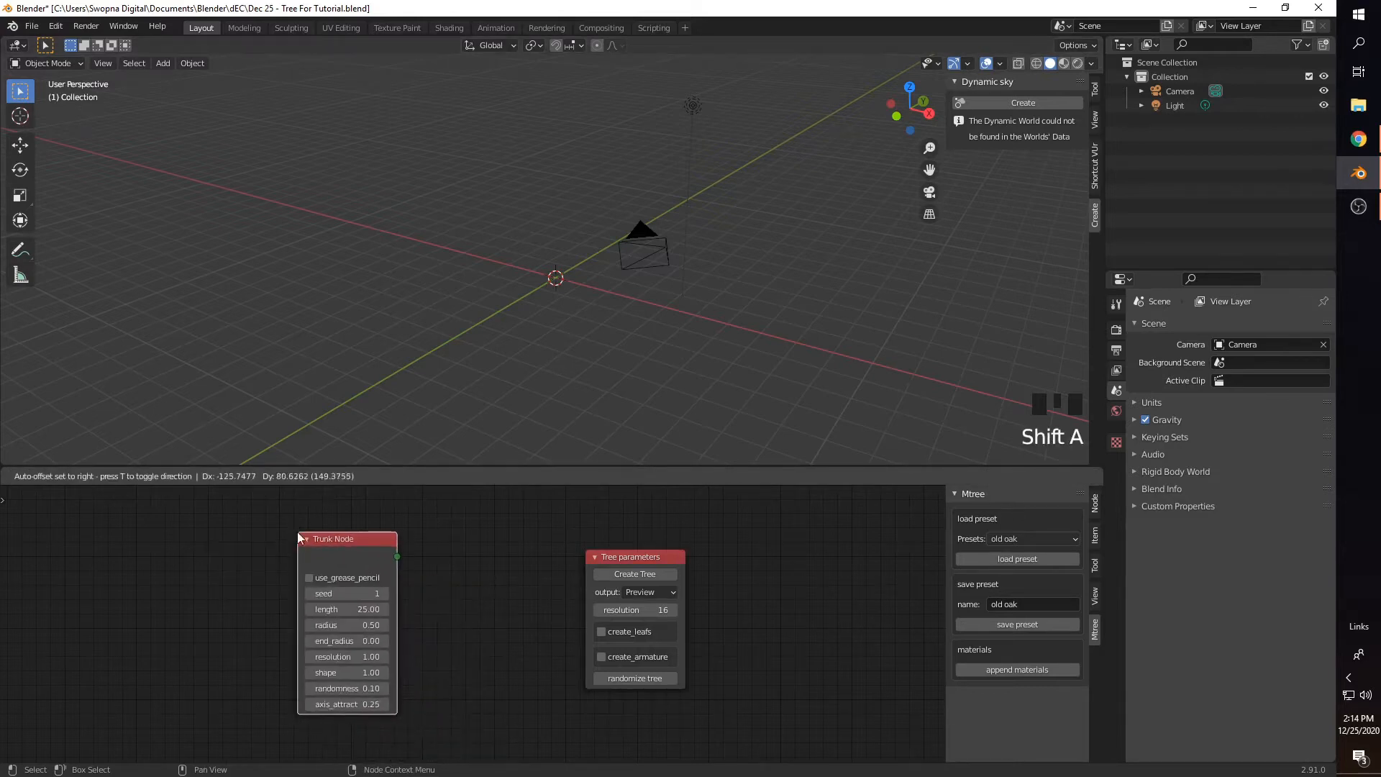
left_click(353, 543)
left_click_drag(352, 542, 263, 535)
left_click(366, 554)
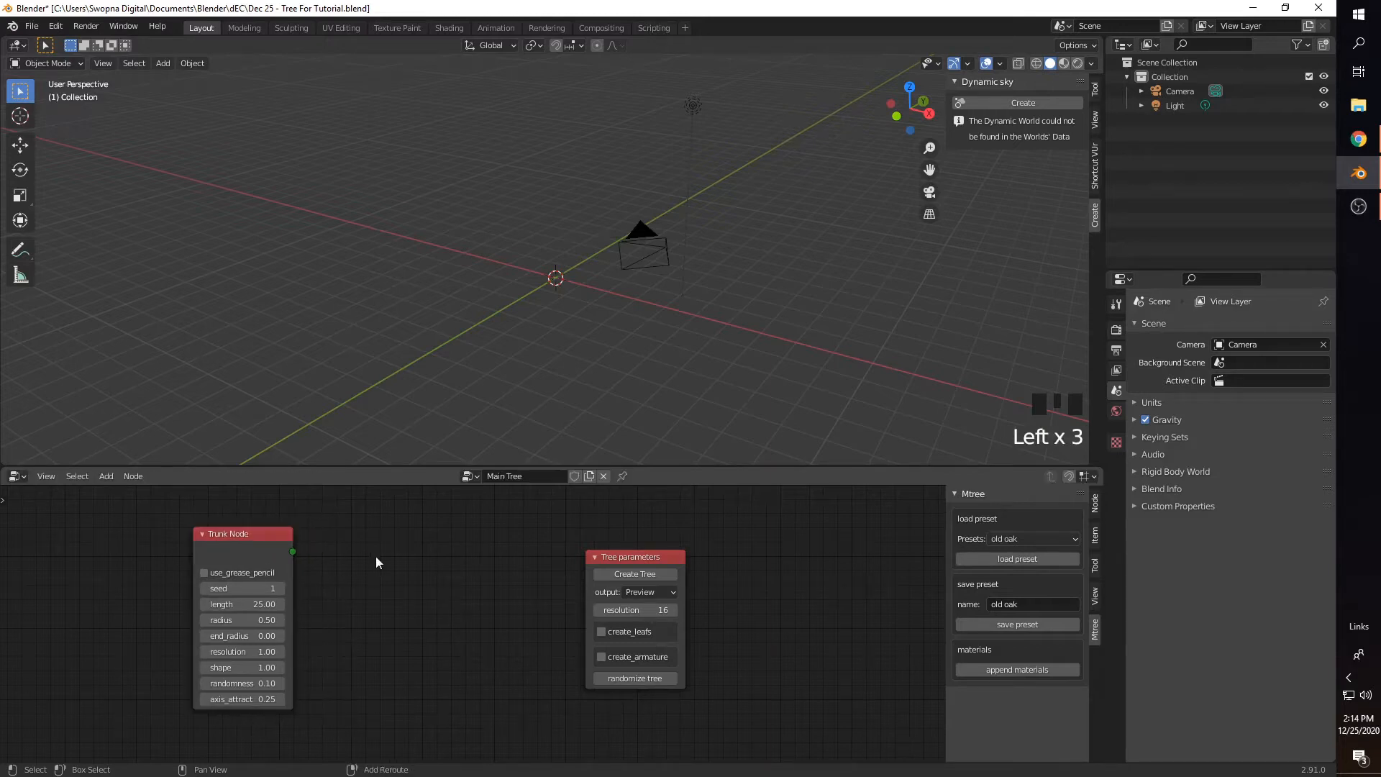
Step: Add a Branch Node between the Trunk Node and the Tree parameters node
key("shift+a")
left_click(446, 635)
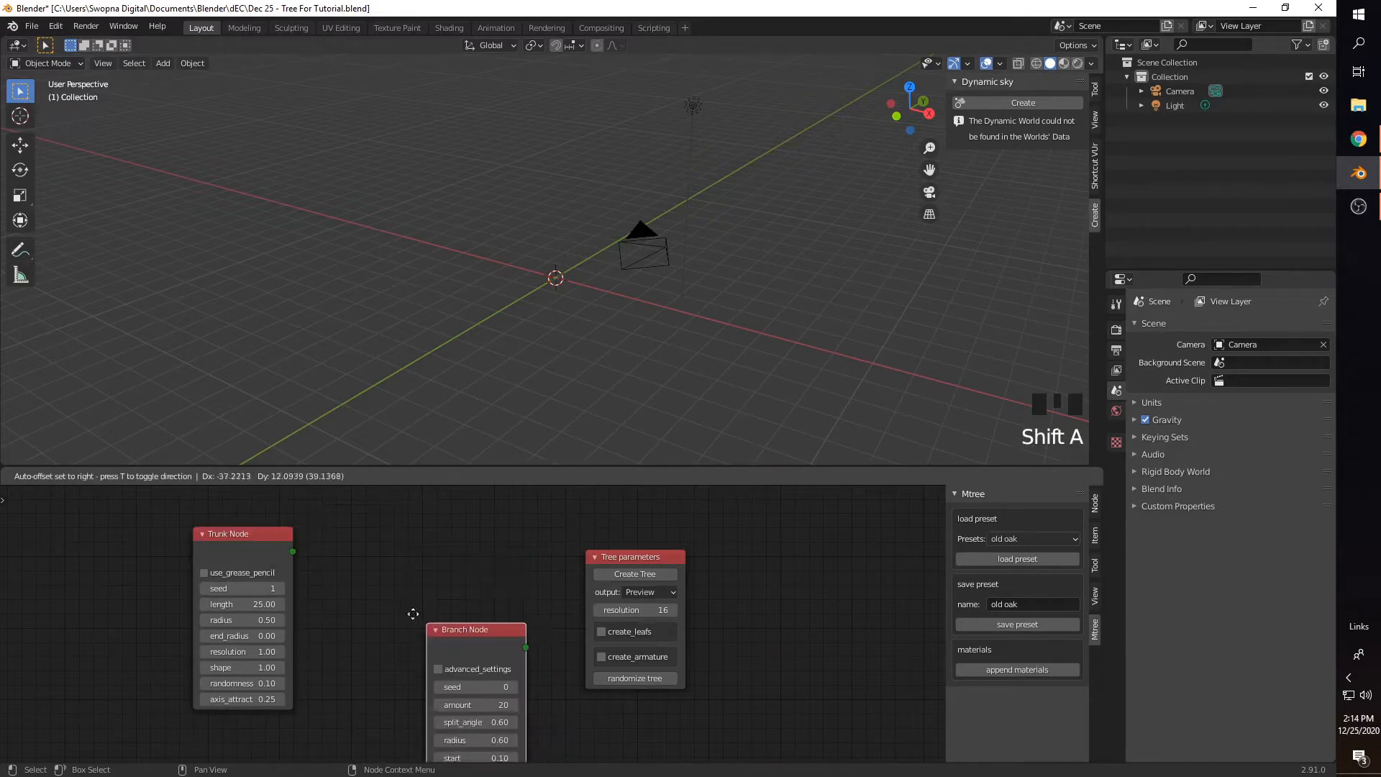
left_click(353, 516)
mouse_move(475, 665)
middle_mouse_down()
mouse_move(465, 613)
mouse_move(491, 642)
middle_mouse_up()
scroll(474, 626, "down", 2)
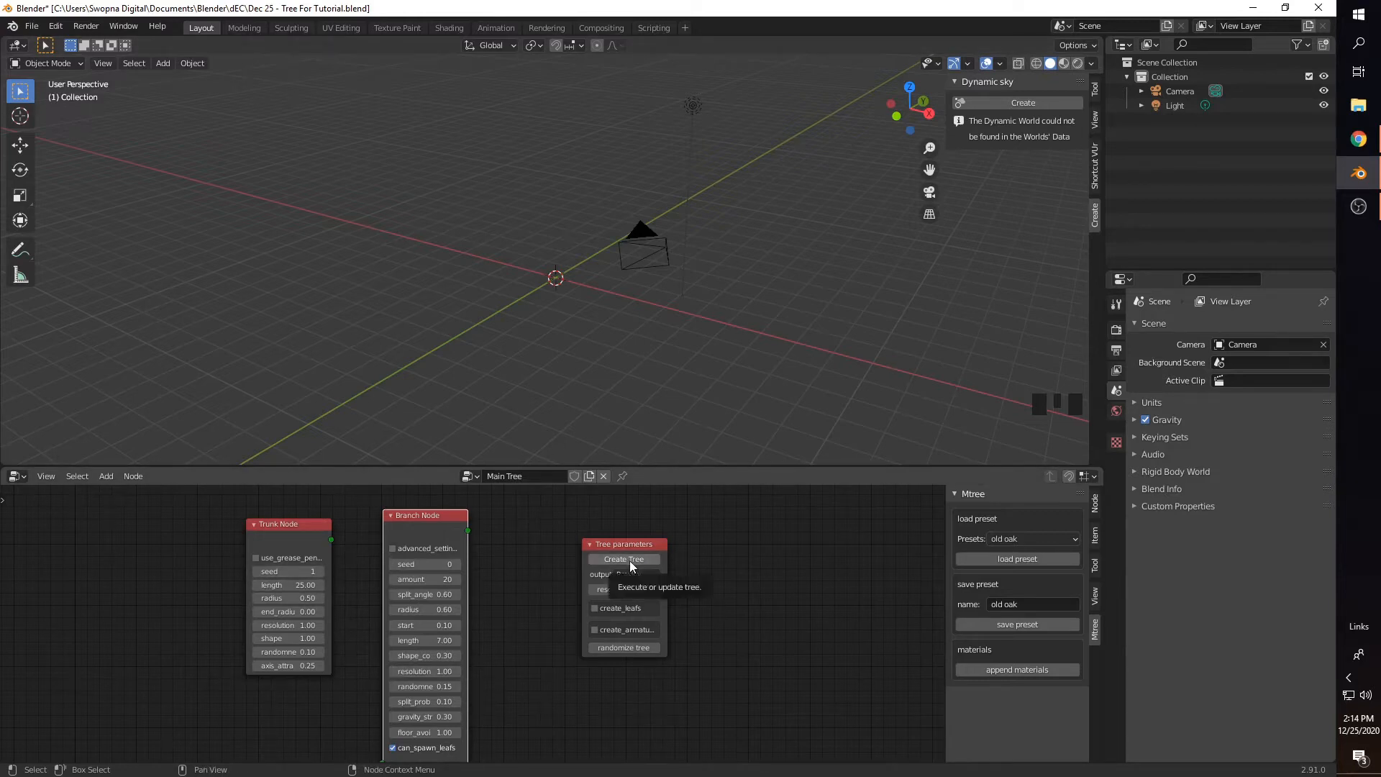
Step: Connect the Trunk Node's output to the Branch Node's input
scroll(503, 614, "down", 5)
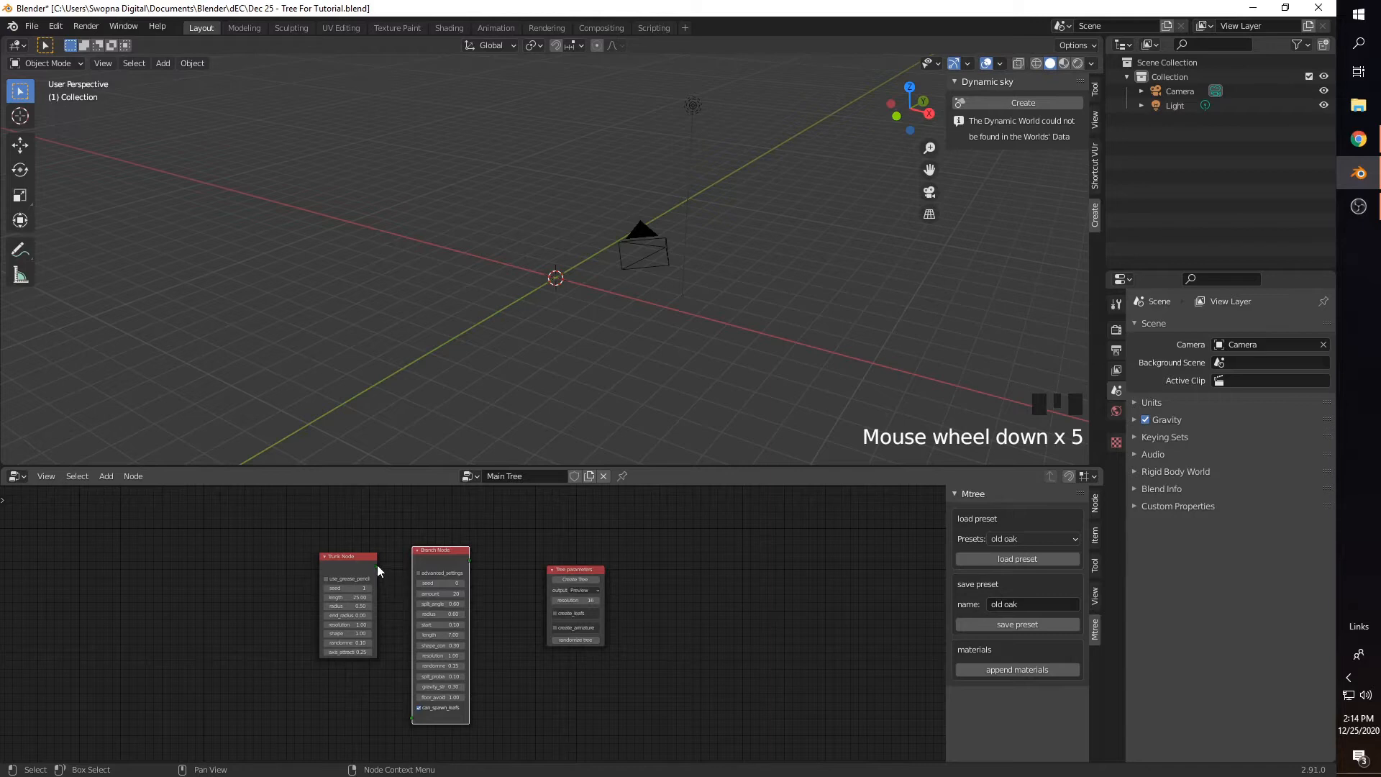
left_click_drag(376, 567, 412, 720)
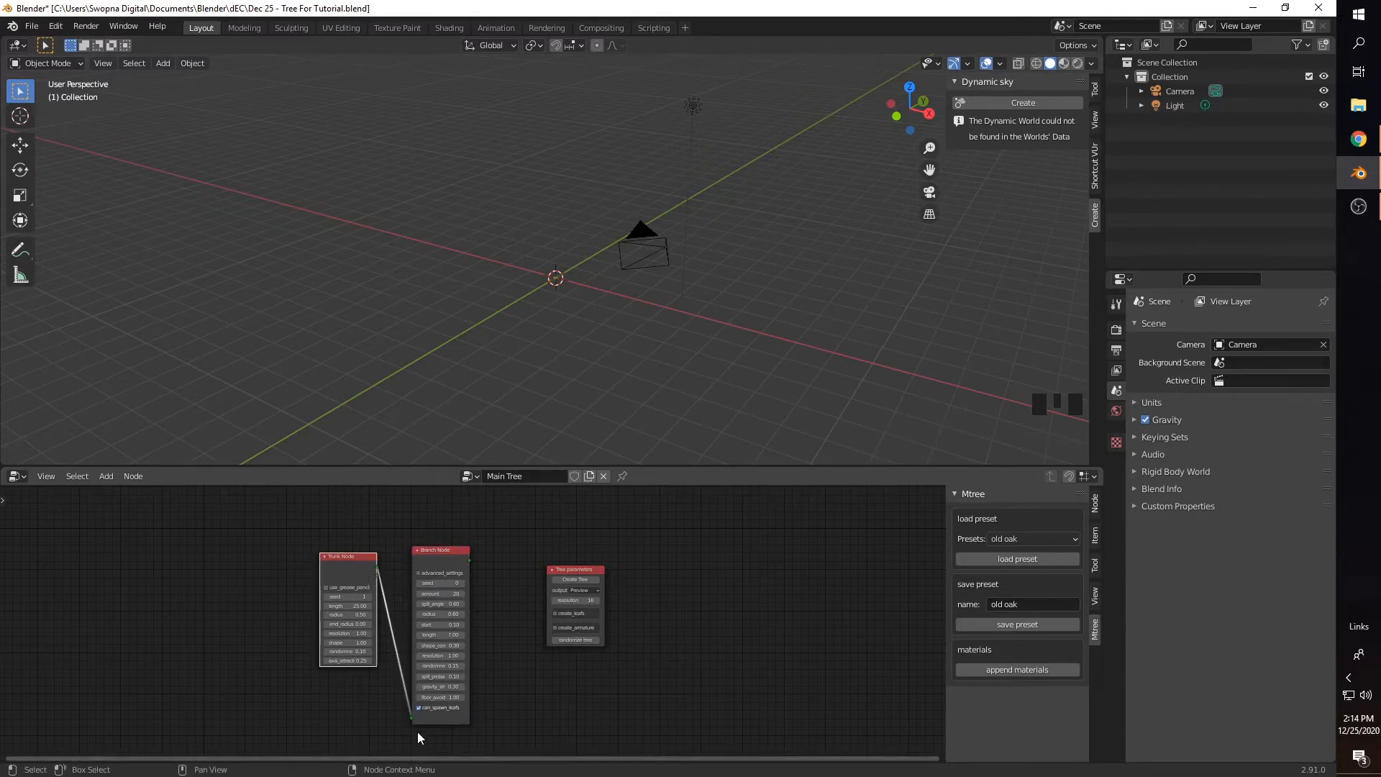
scroll(416, 733, "up", 5)
scroll(405, 734, "down", 3)
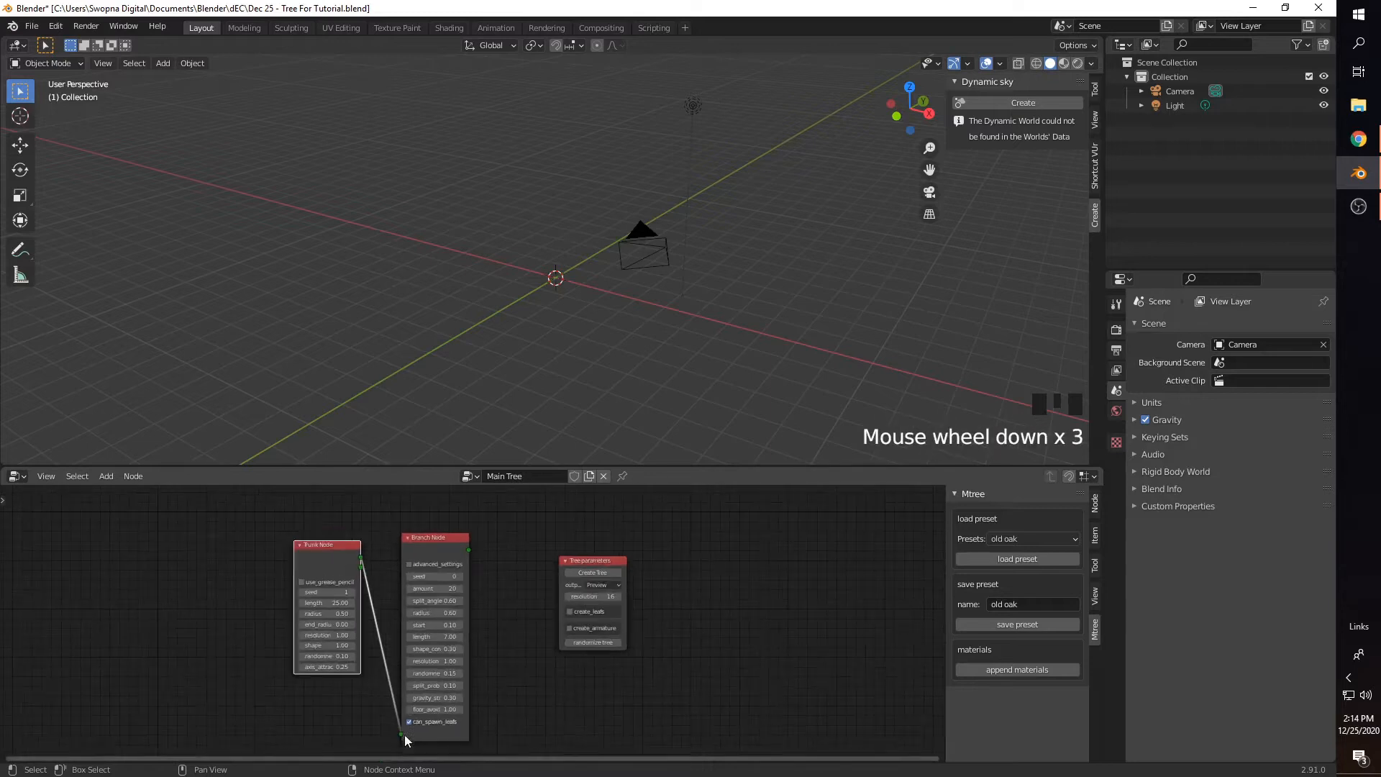
Step: Create the tree from the Tree parameters node and show it in front view
left_click(595, 575)
scroll(623, 364, "down", 6)
middle_click_drag(577, 271, 601, 360, "shift")
key("KP_1")
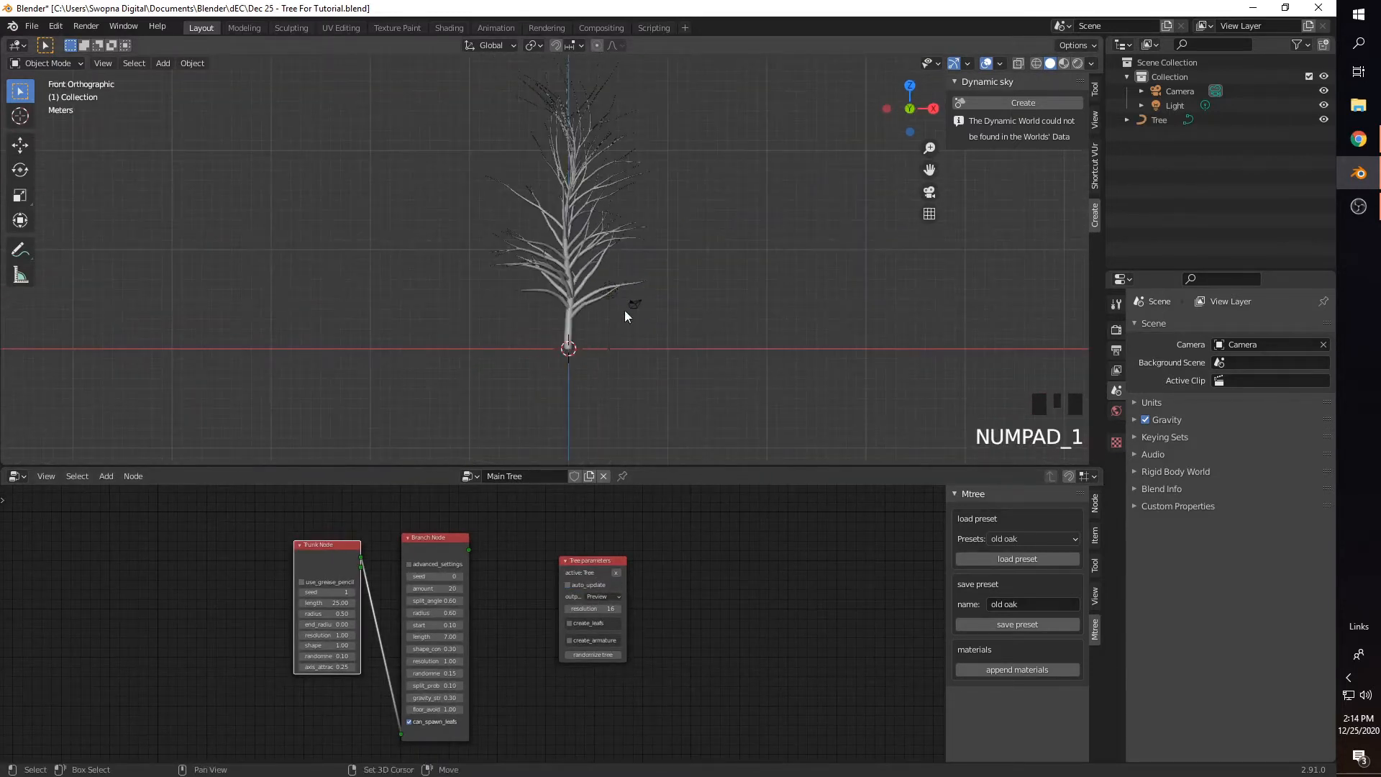
middle_click_drag(625, 310, 584, 334, "shift")
scroll(645, 339, "up", 3)
scroll(585, 335, "down", 2)
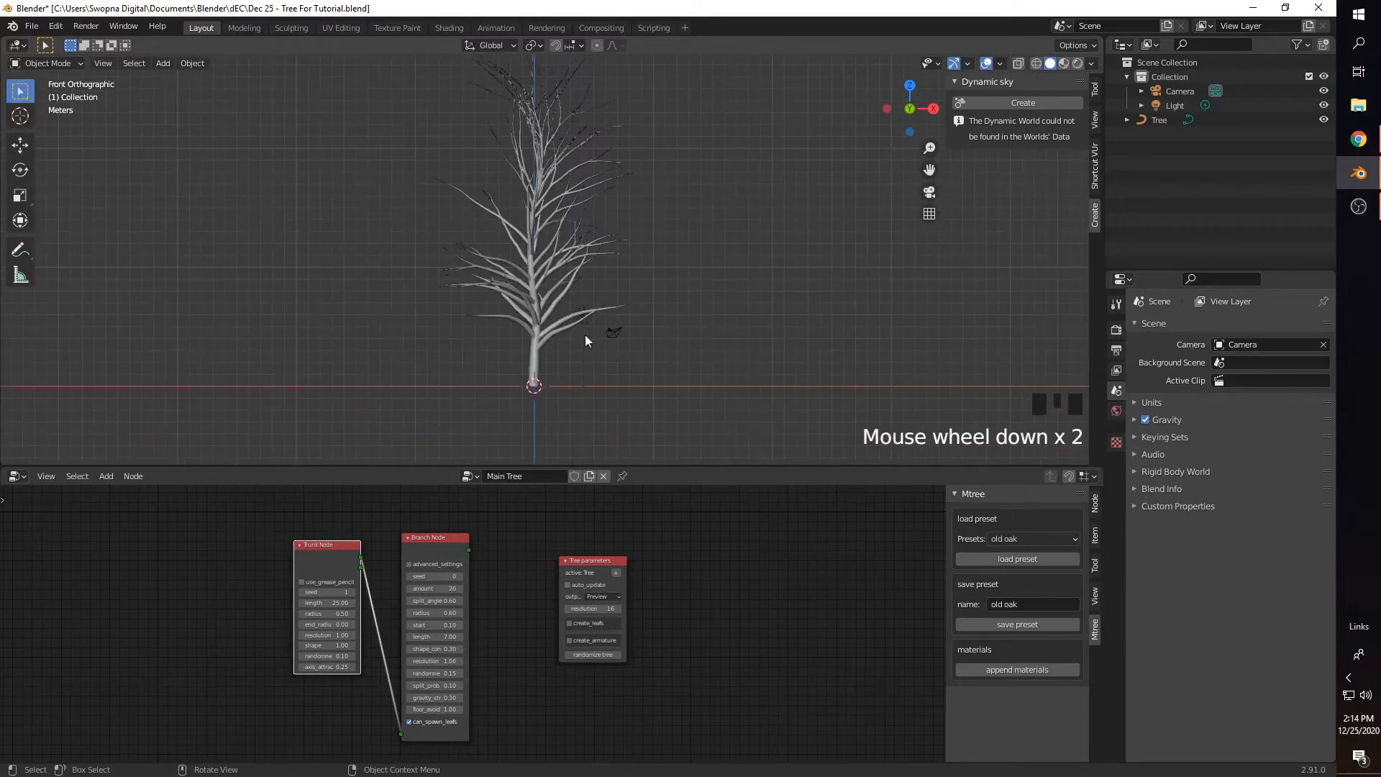
scroll(585, 335, "up", 1)
scroll(328, 584, "up", 4)
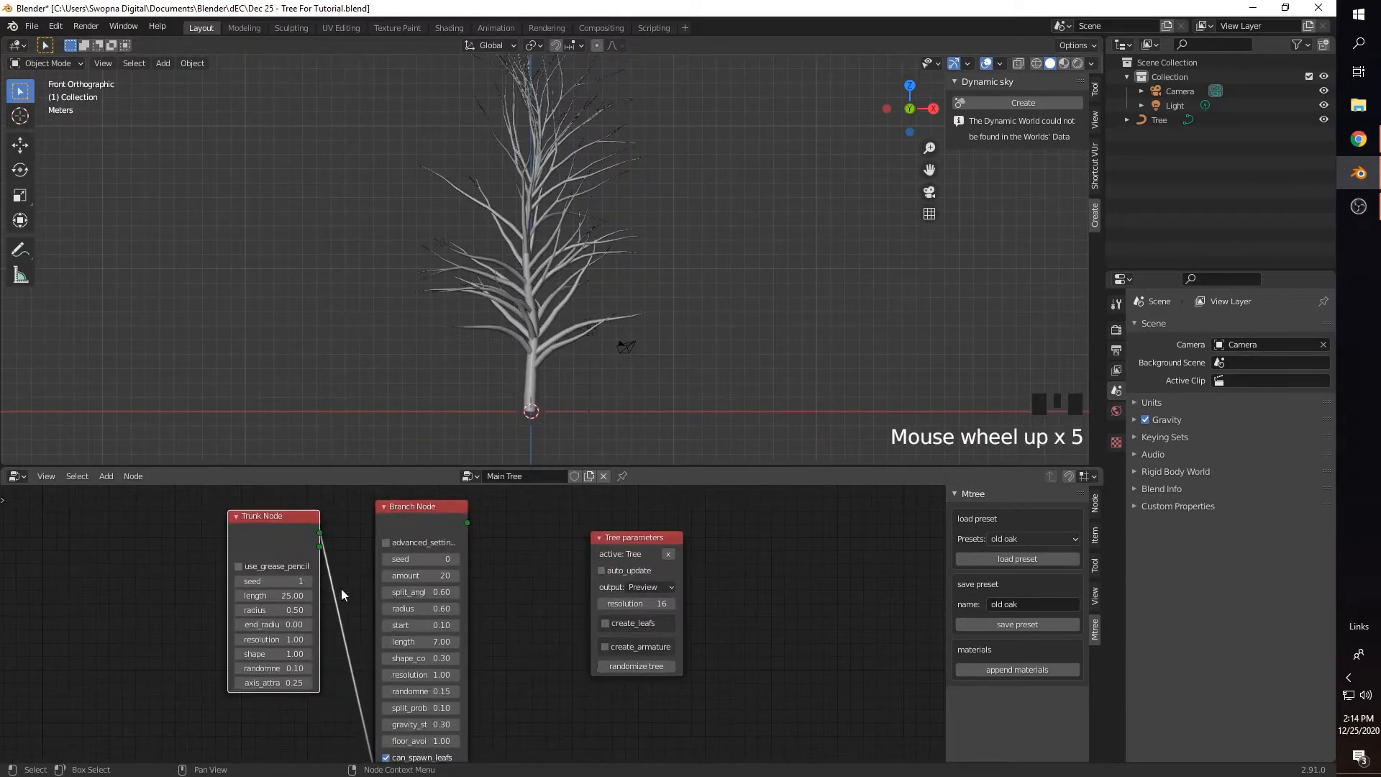
middle_click_drag(341, 589, 303, 597, "shift")
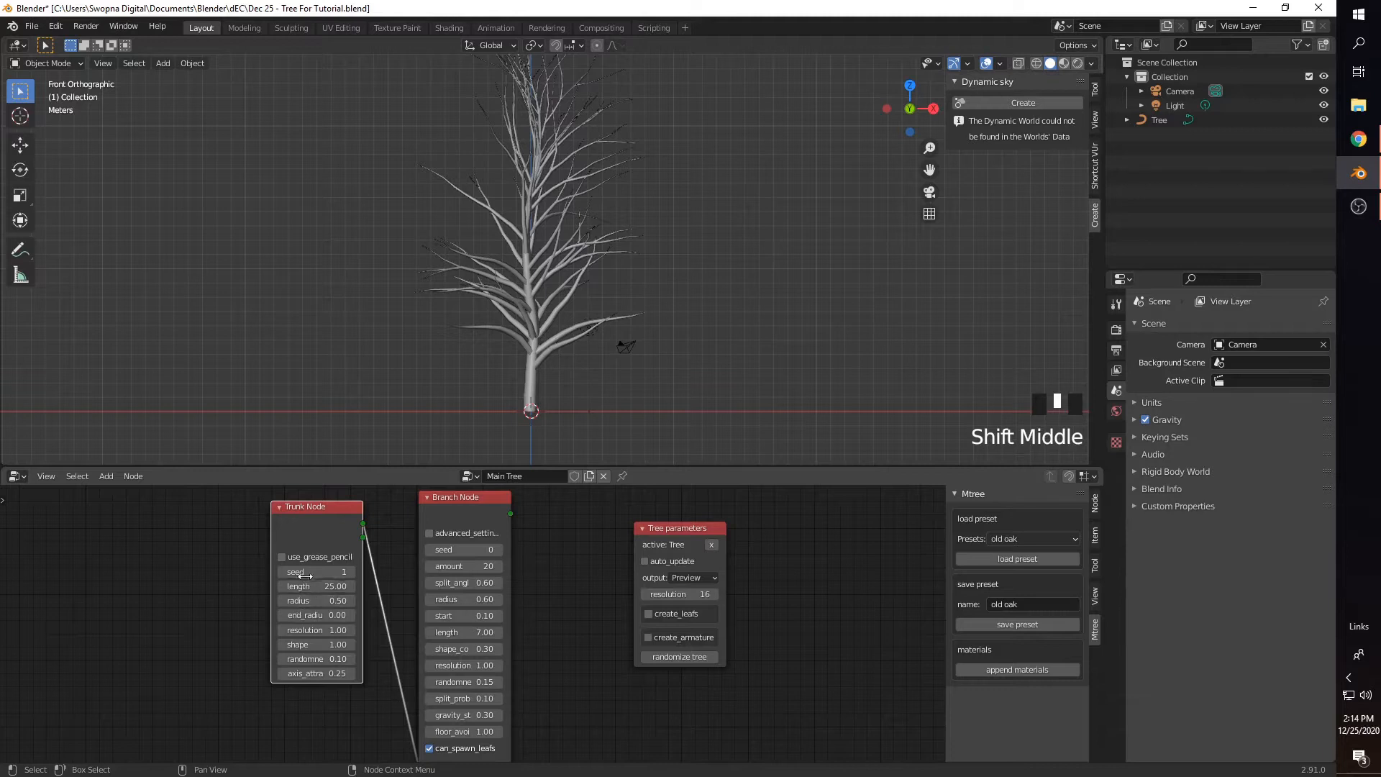
Step: Set the Trunk Node's seed to 39 and turn on auto_update in the Tree parameters node
mouse_move(307, 573)
left_mouse_down()
mouse_move(338, 575)
mouse_move(312, 582)
left_mouse_up()
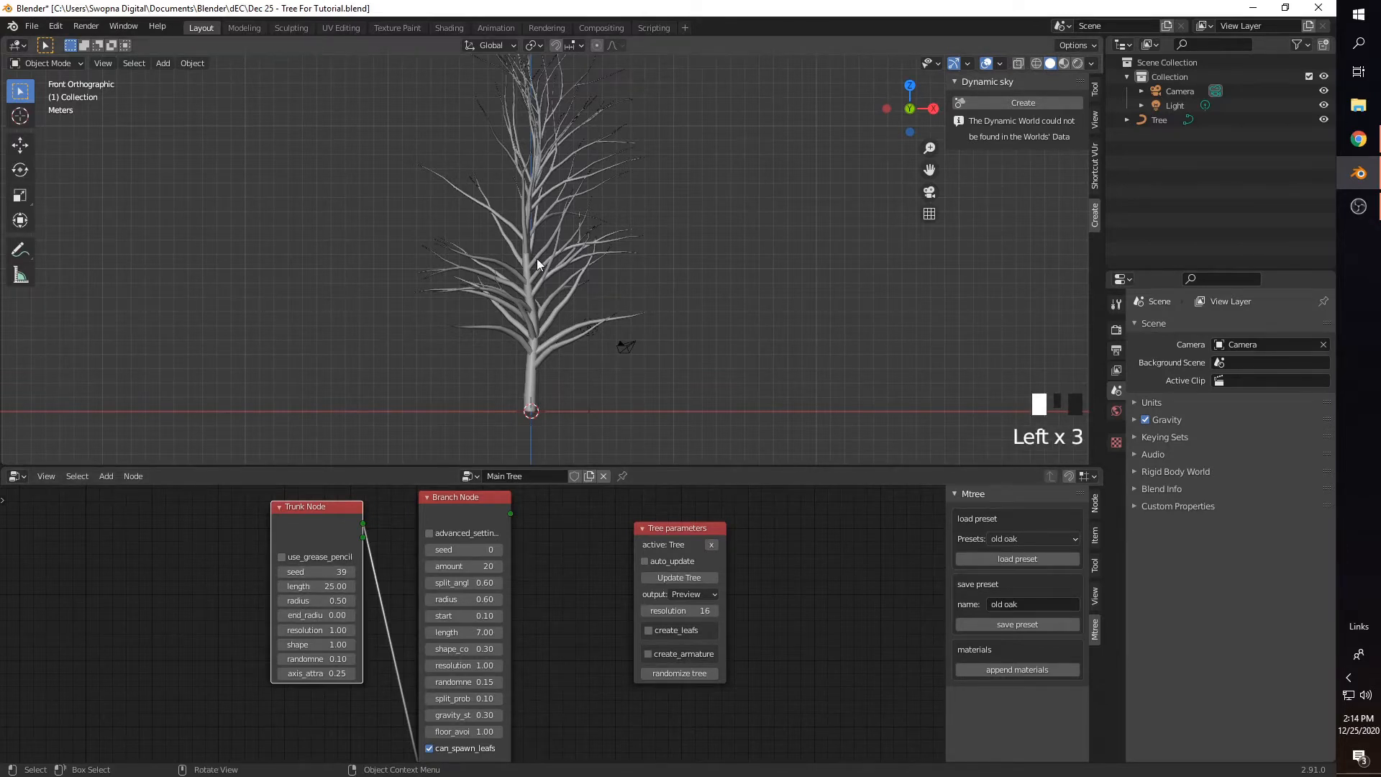
left_click(654, 561)
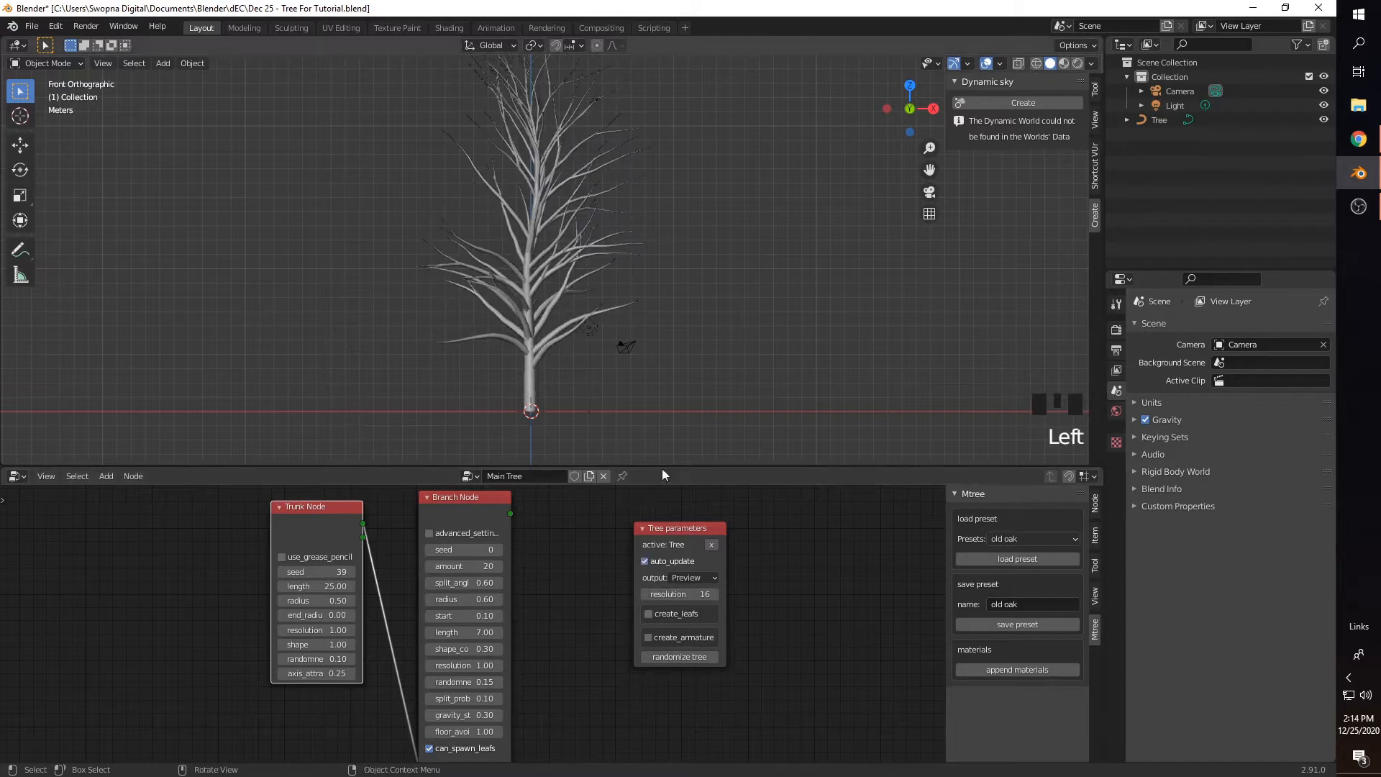
mouse_move(316, 572)
left_mouse_down()
mouse_move(295, 572)
mouse_move(324, 572)
left_mouse_up()
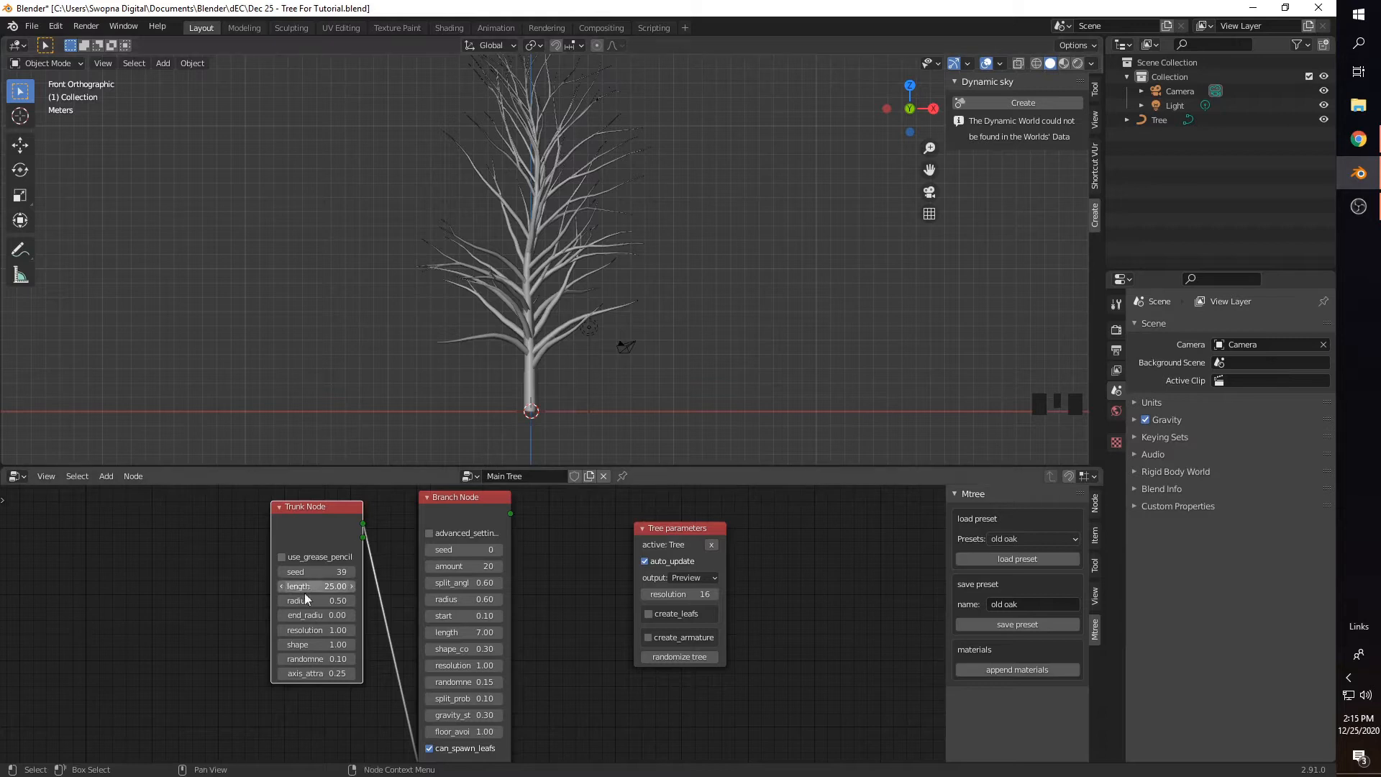
Step: Set the Trunk Node's radius to 0.89 and try adjusting its end_radius
scroll(303, 599, "up", 1)
mouse_move(303, 599)
left_mouse_down()
mouse_move(347, 599)
mouse_move(327, 599)
left_mouse_up()
left_click(303, 615)
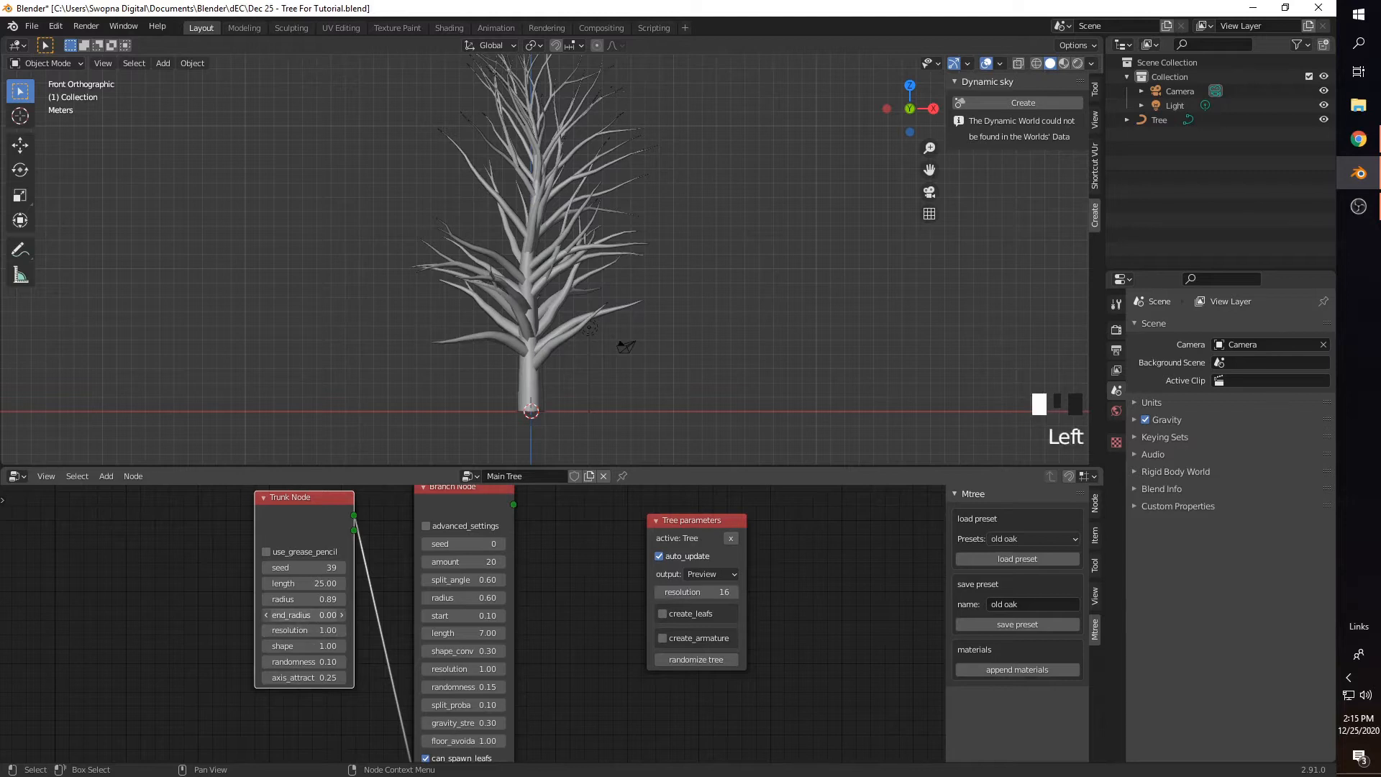
left_click(188, 629)
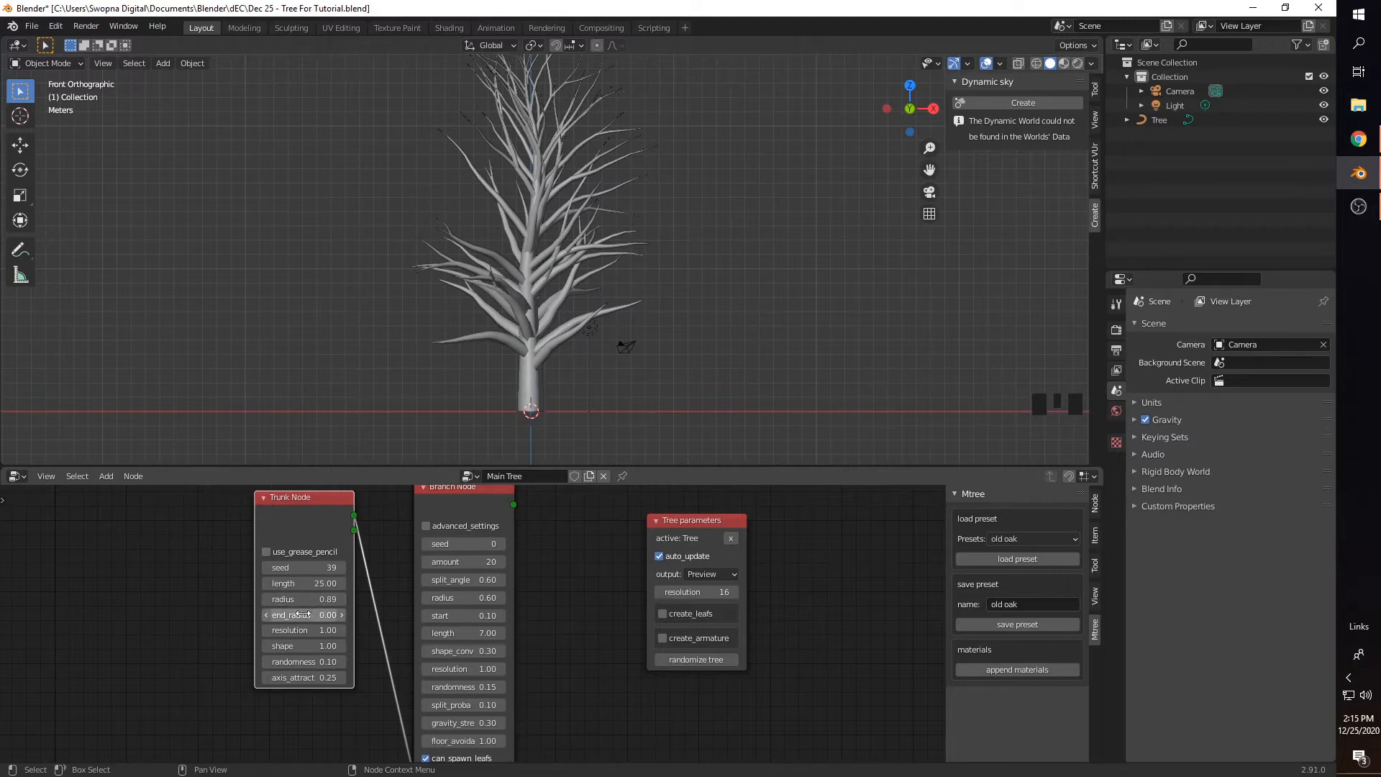
mouse_move(308, 613)
left_mouse_down()
mouse_move(360, 613)
mouse_move(305, 610)
left_mouse_up()
scroll(554, 274, "up", 1)
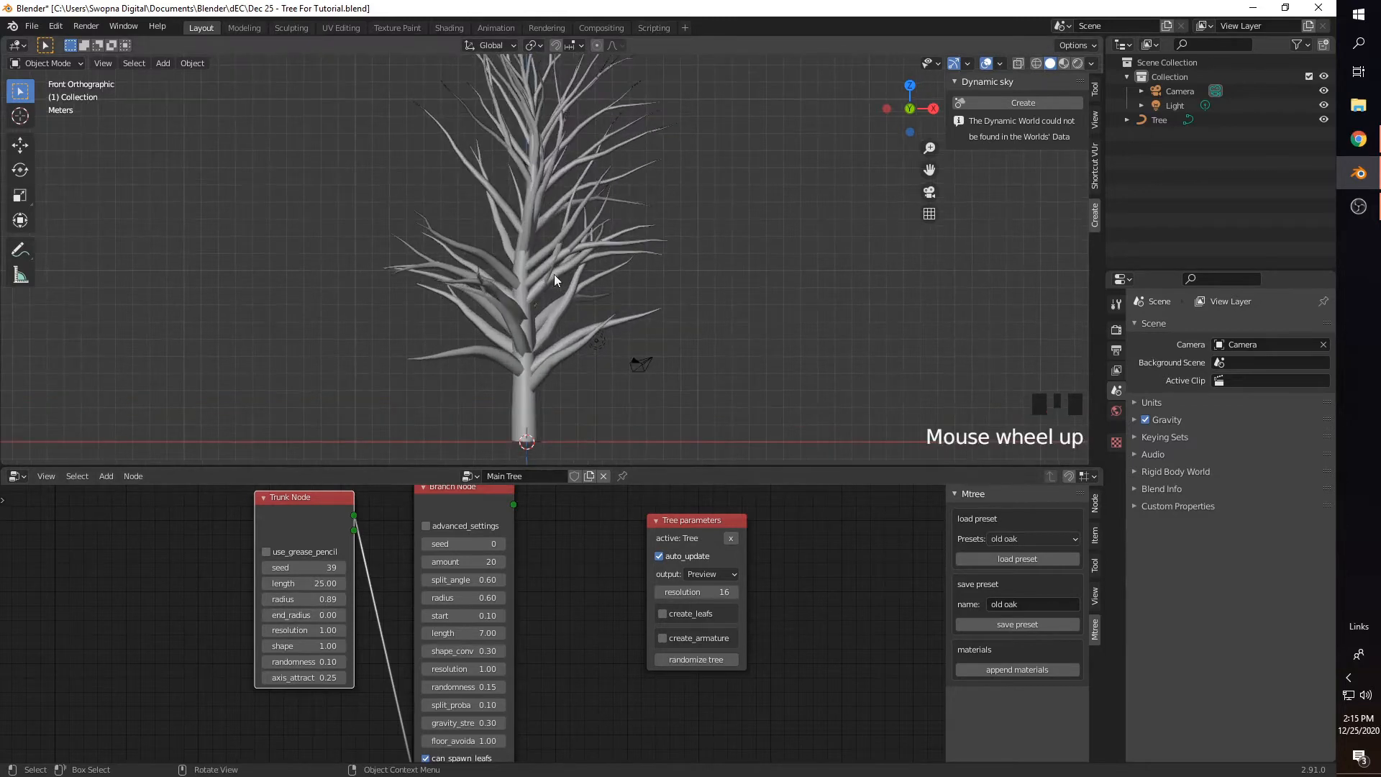
Step: Set the Trunk Node's shape to 1.72
left_click(637, 370, "shift")
left_click(658, 311, "shift")
middle_click_drag(722, 263, 533, 336)
left_click(653, 346)
scroll(641, 292, "down", 5)
scroll(568, 308, "up", 3)
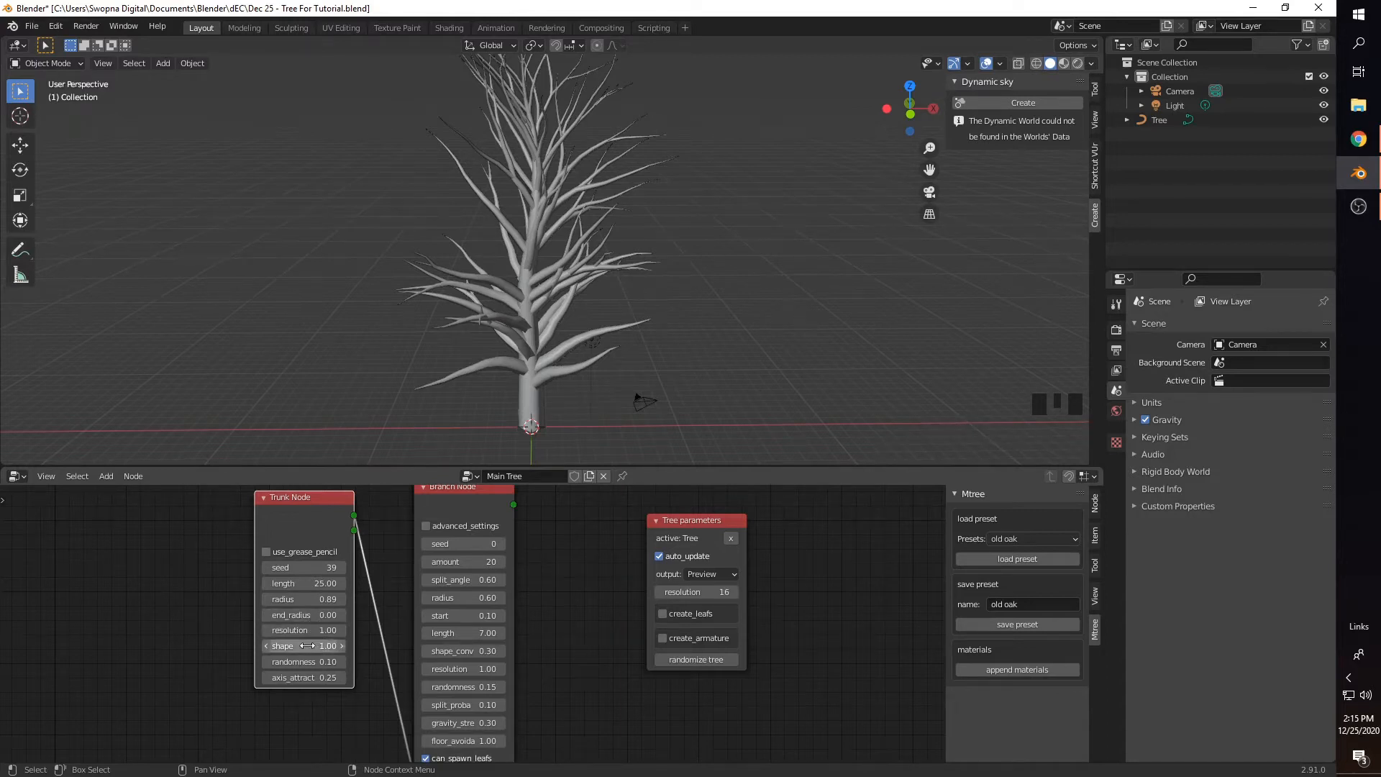
mouse_move(307, 645)
left_mouse_down()
mouse_move(274, 646)
mouse_move(315, 646)
left_mouse_up()
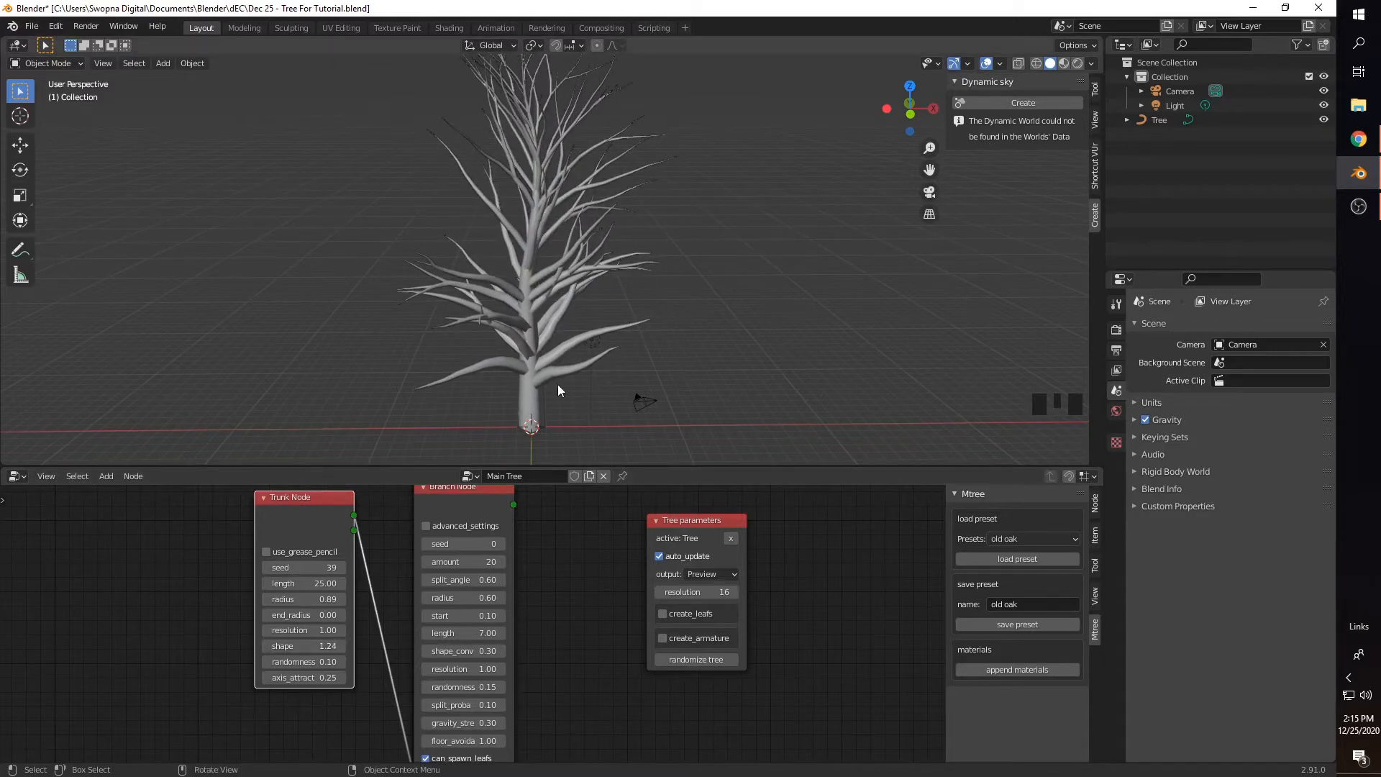
left_click_drag(309, 645, 326, 645)
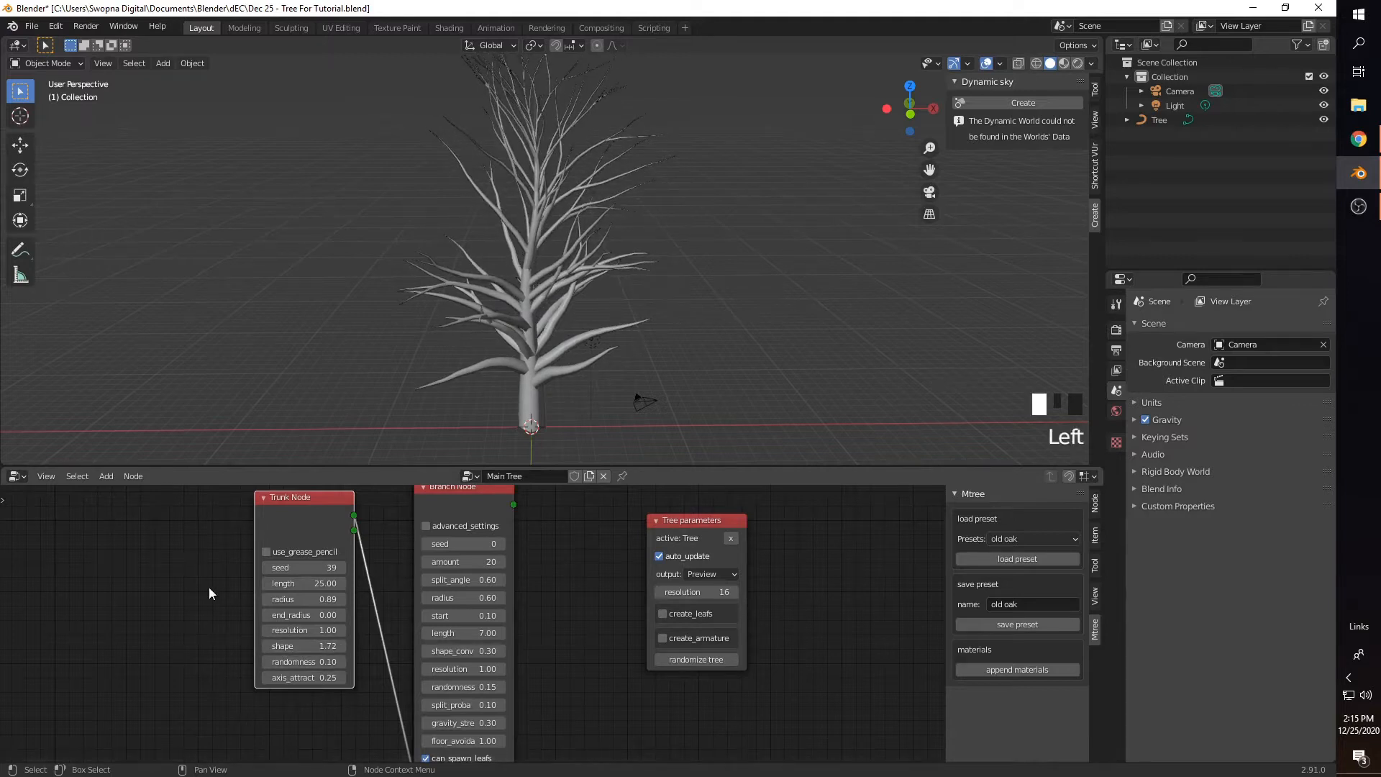
Step: Turn on advanced_settings for the Branch Node and try adjusting its split_angle
middle_click_drag(370, 620, 411, 610)
scroll(370, 633, "down", 1)
left_click(411, 533)
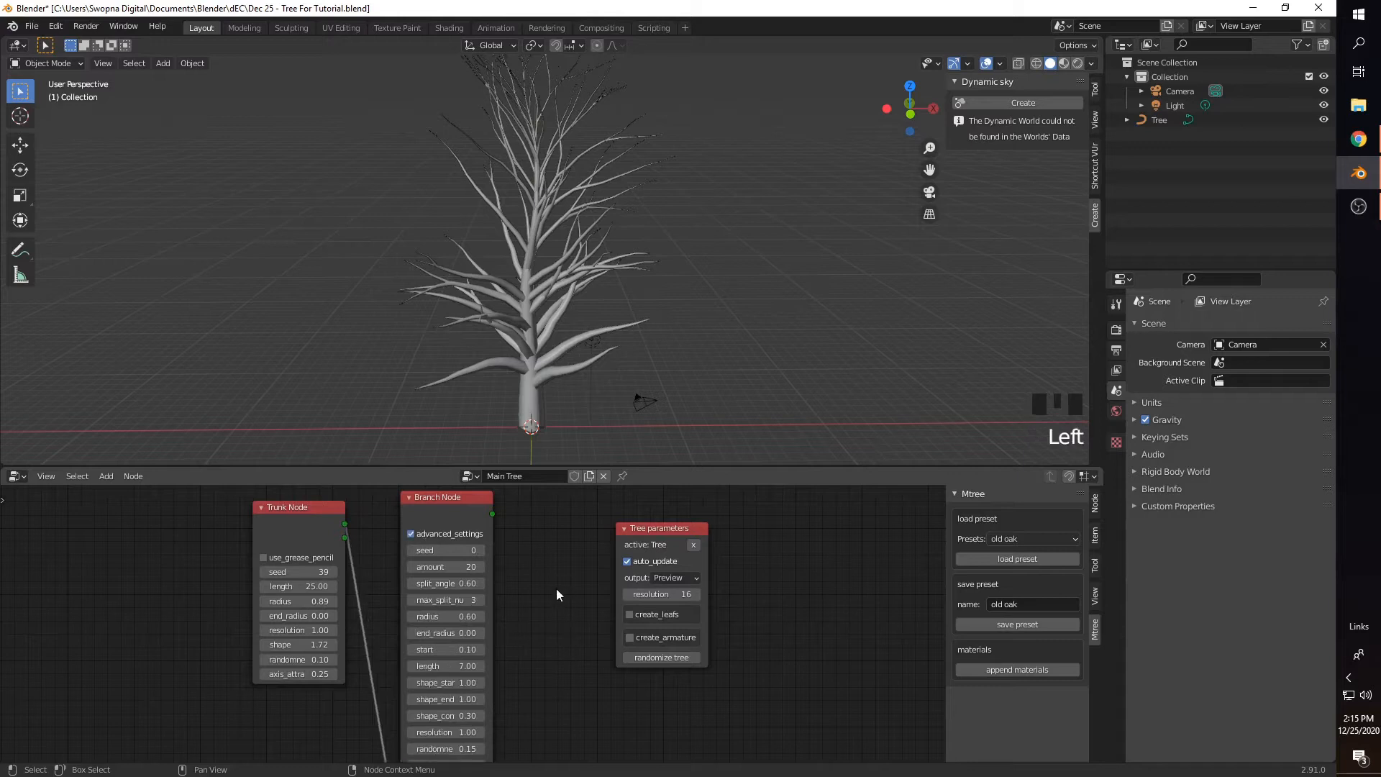
scroll(558, 601, "up", 3)
middle_click_drag(597, 389, 595, 375)
scroll(597, 386, "down", 1)
scroll(594, 375, "up", 1)
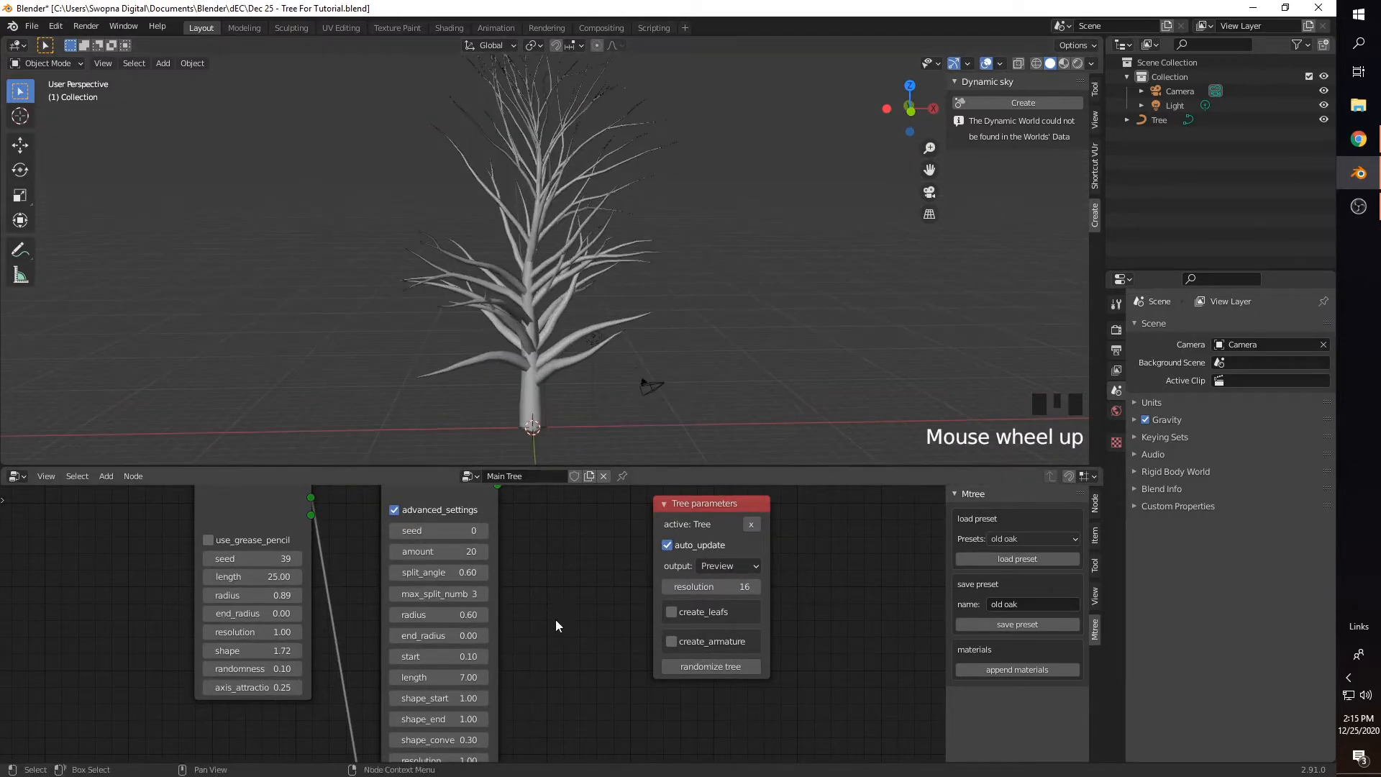
mouse_move(556, 620)
middle_mouse_down()
mouse_move(558, 607)
mouse_move(572, 619)
mouse_move(559, 627)
middle_mouse_up()
scroll(572, 619, "down", 1)
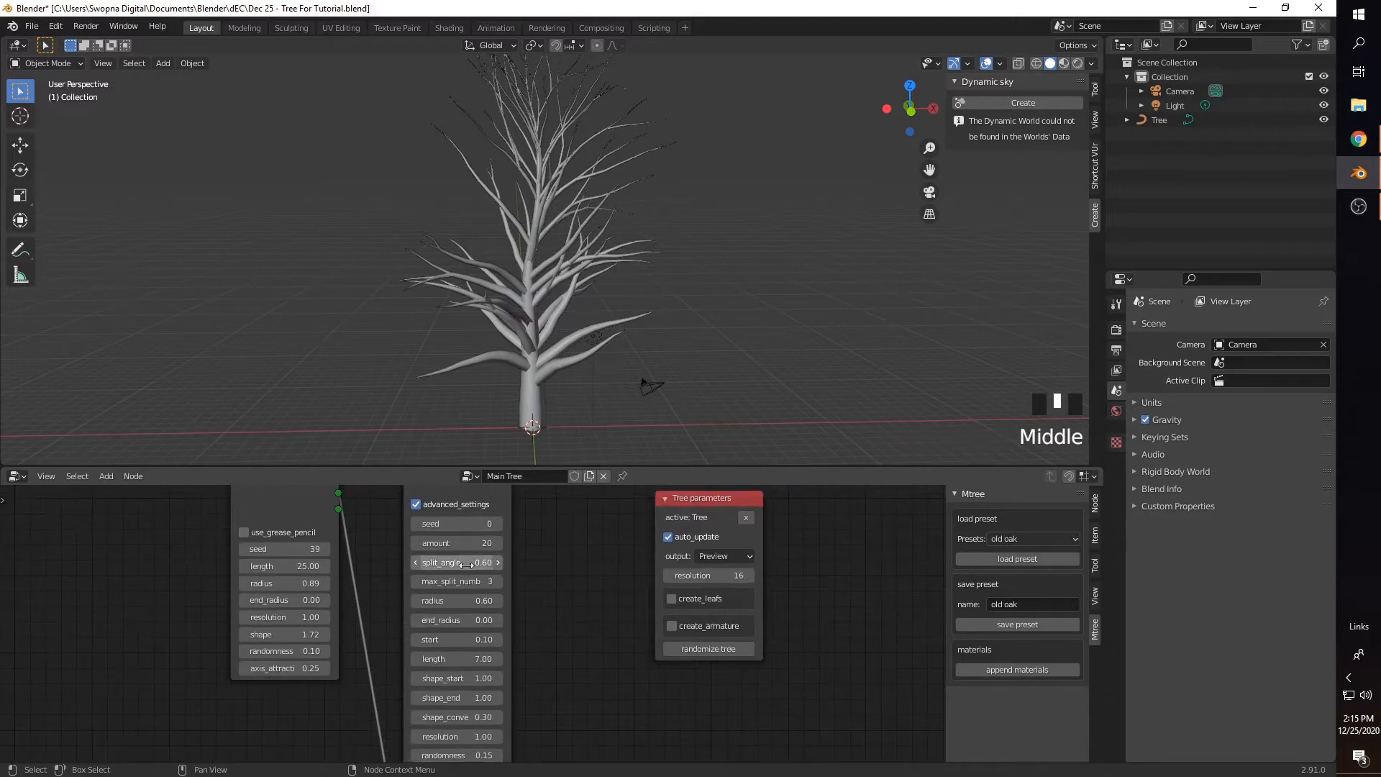
mouse_move(466, 565)
left_mouse_down()
mouse_move(434, 565)
mouse_move(466, 565)
left_mouse_up()
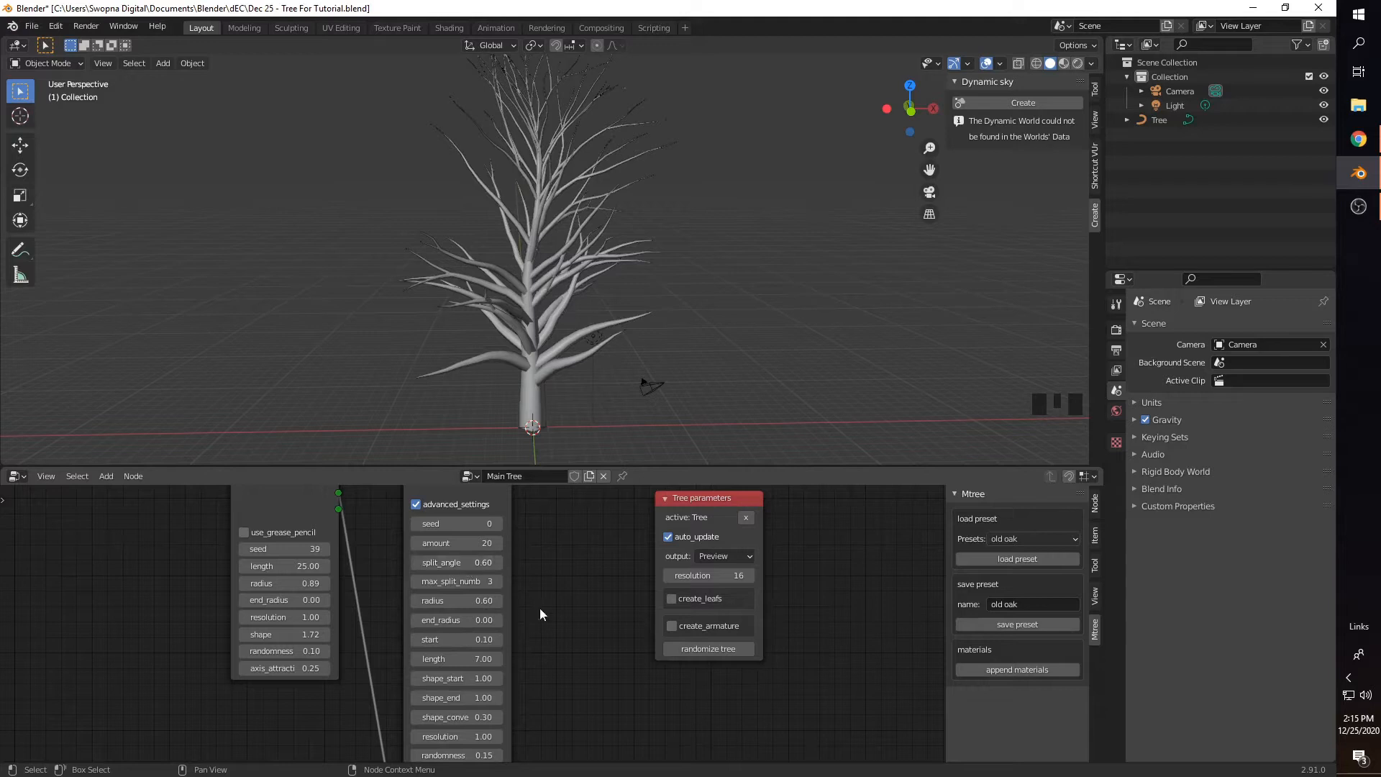
Step: Try a max_split_number of 5 on the Branch Node and set it back to 3
left_click(473, 582)
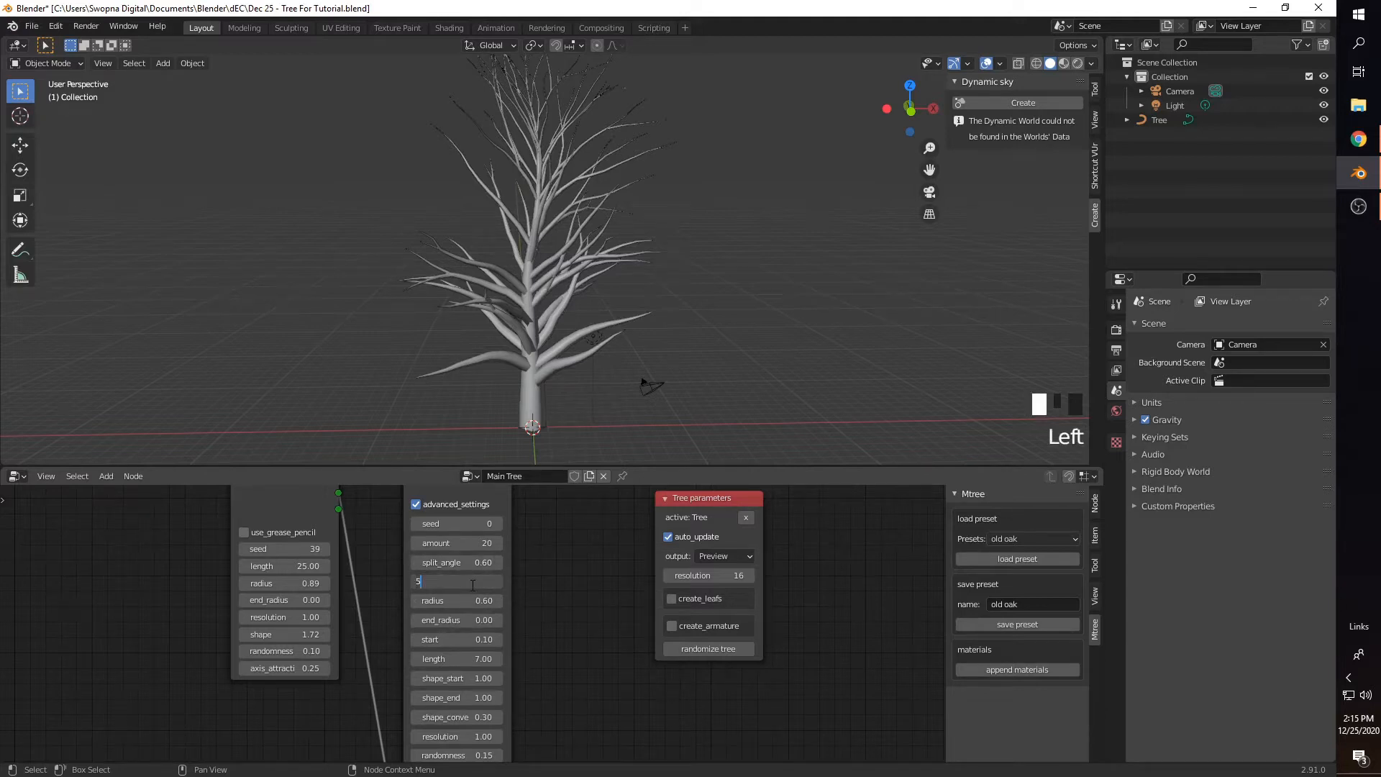
key("Return")
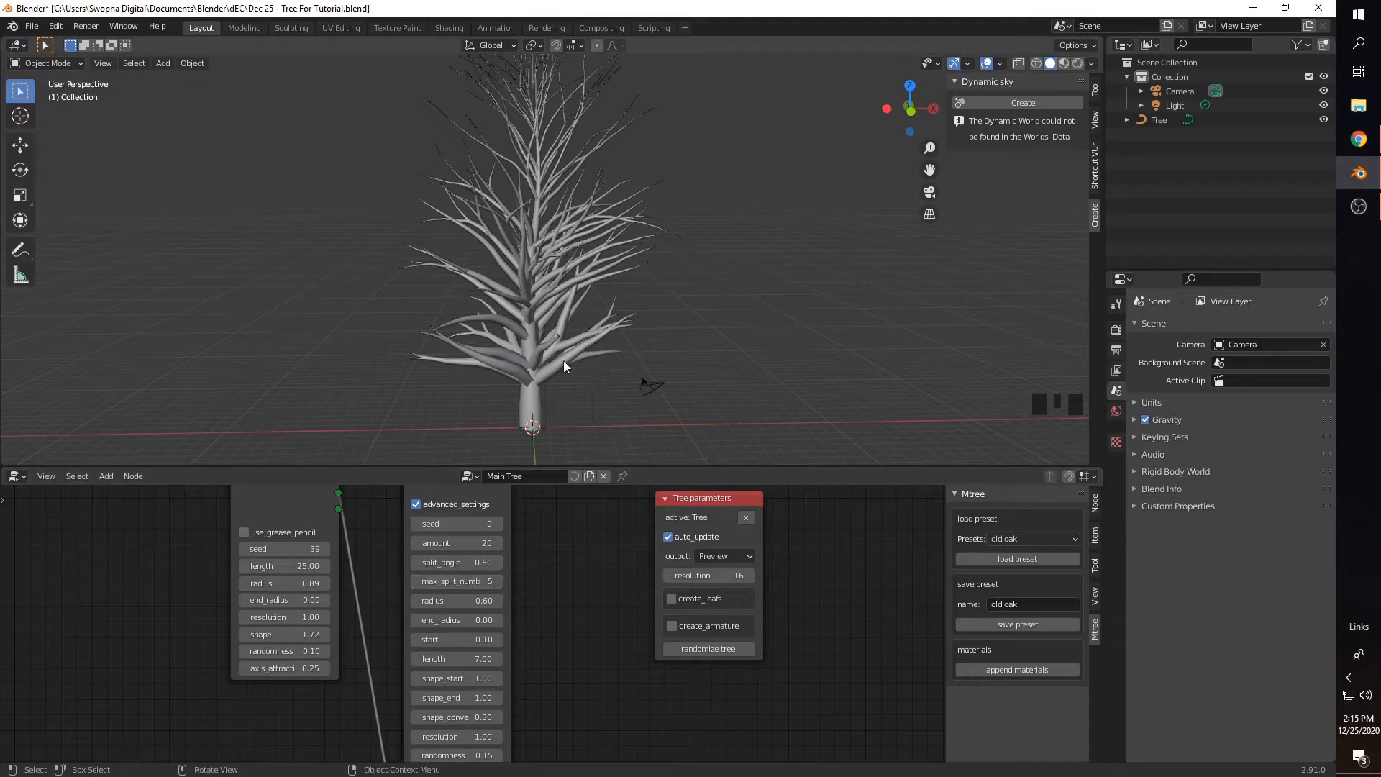
middle_click_drag(587, 406, 549, 431)
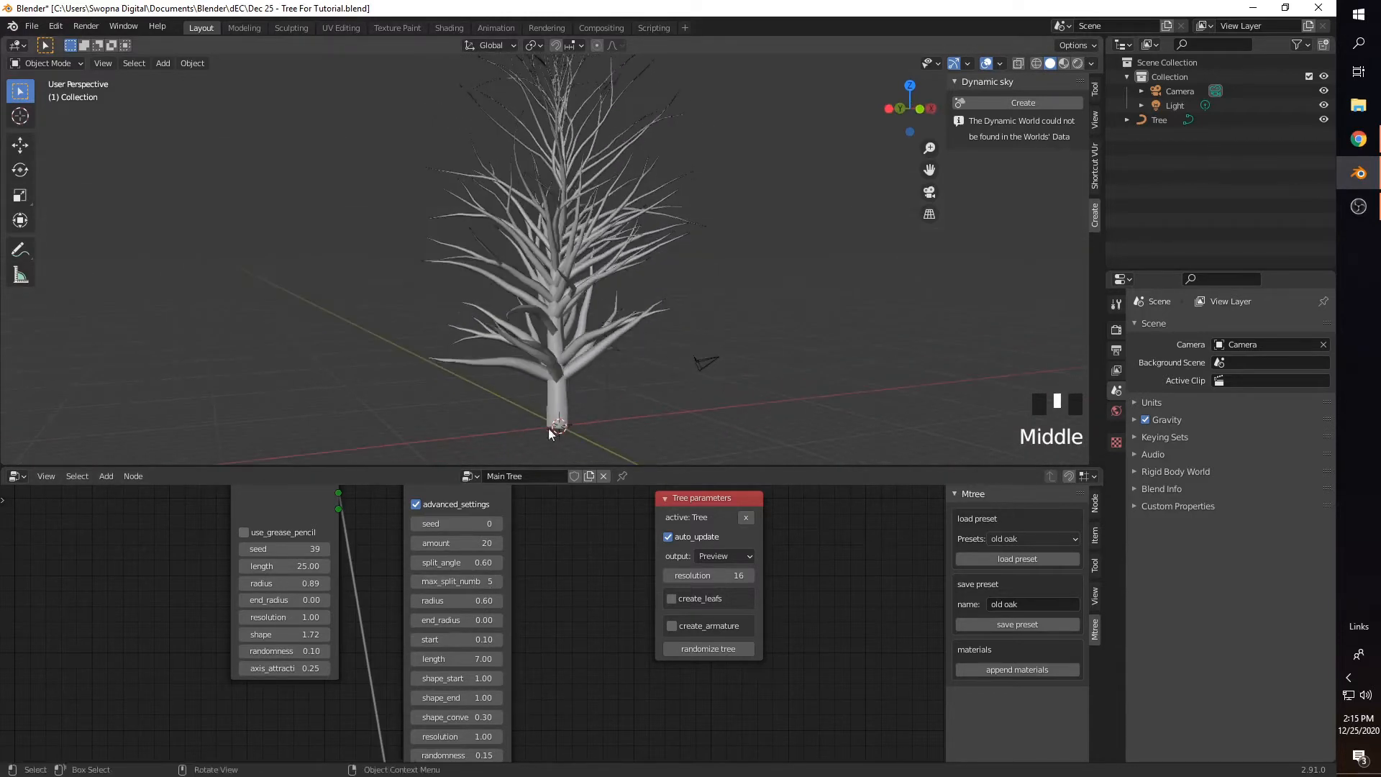
left_click(453, 581)
type("3")
key("Return")
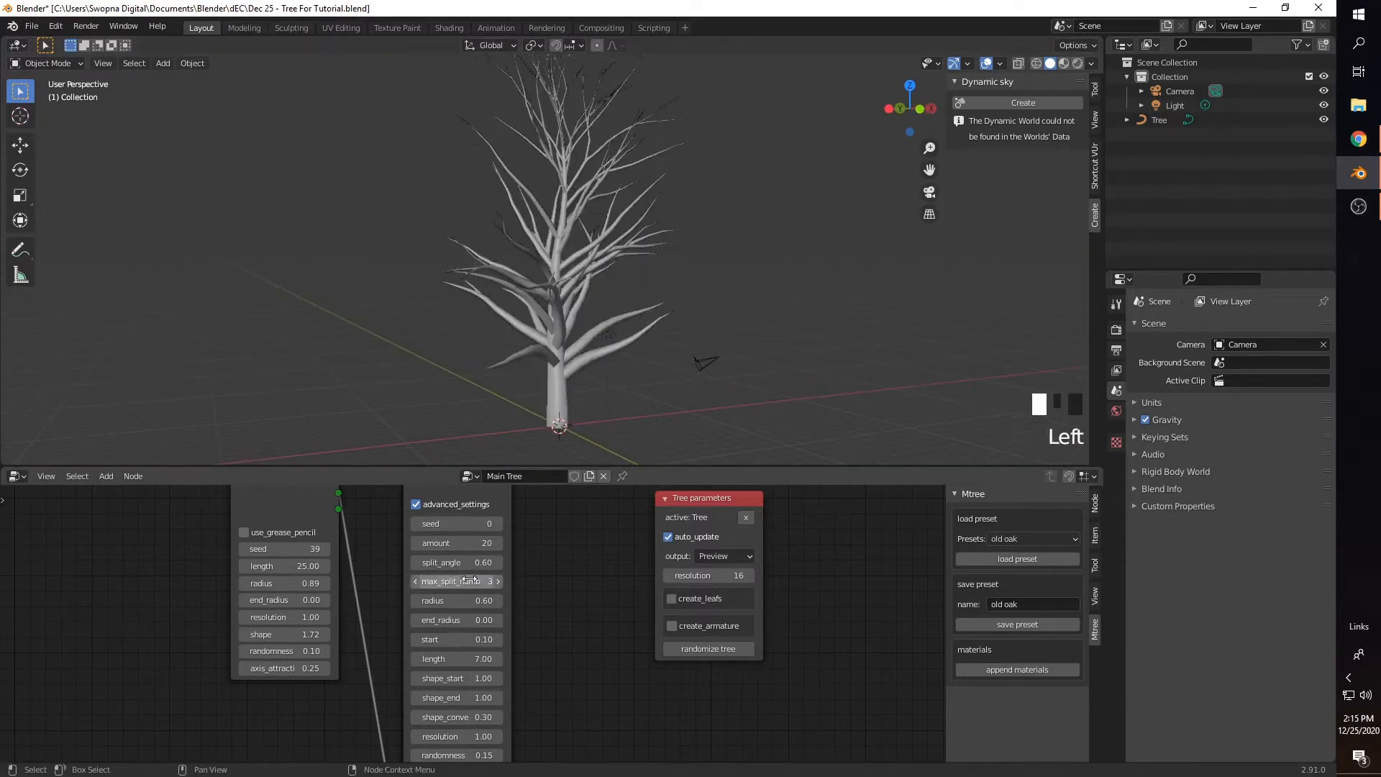
middle_click_drag(626, 397, 518, 377)
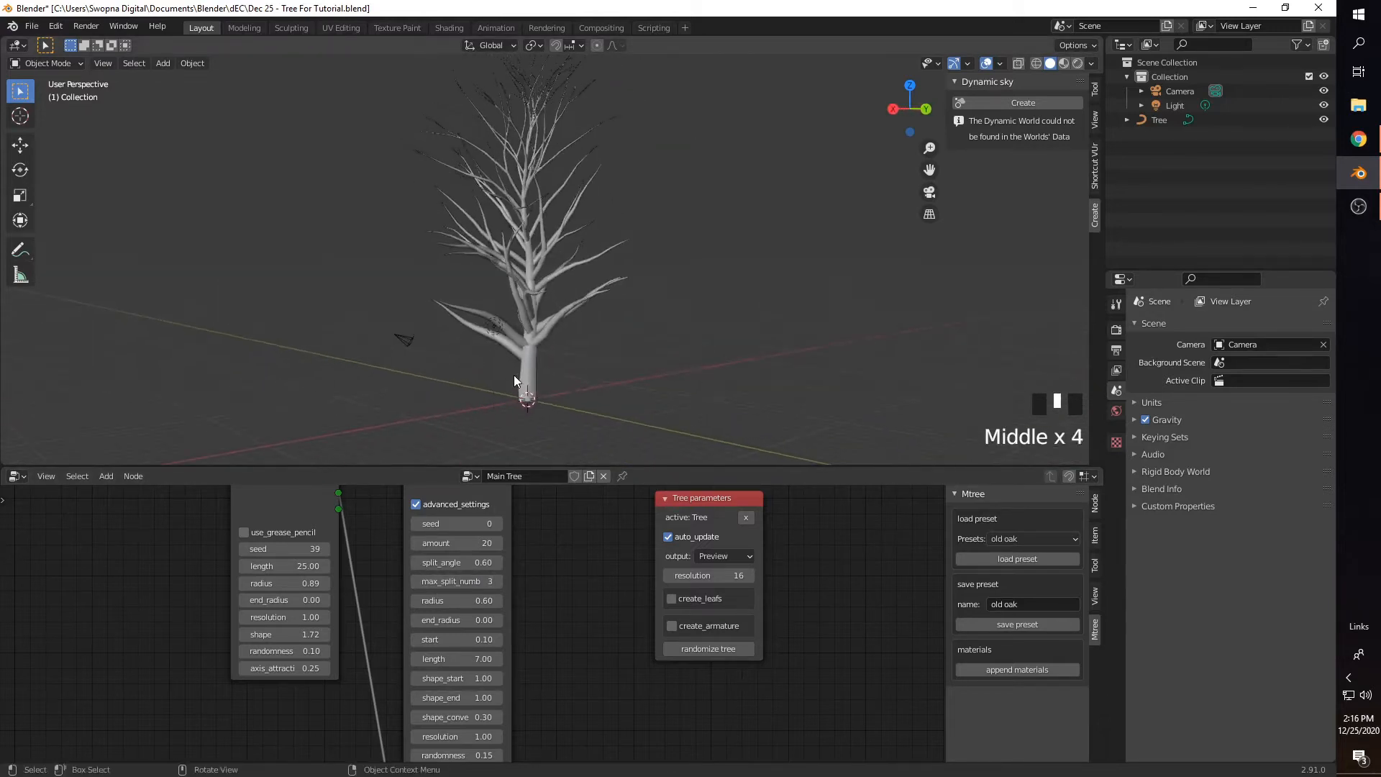
scroll(515, 380, "up", 1)
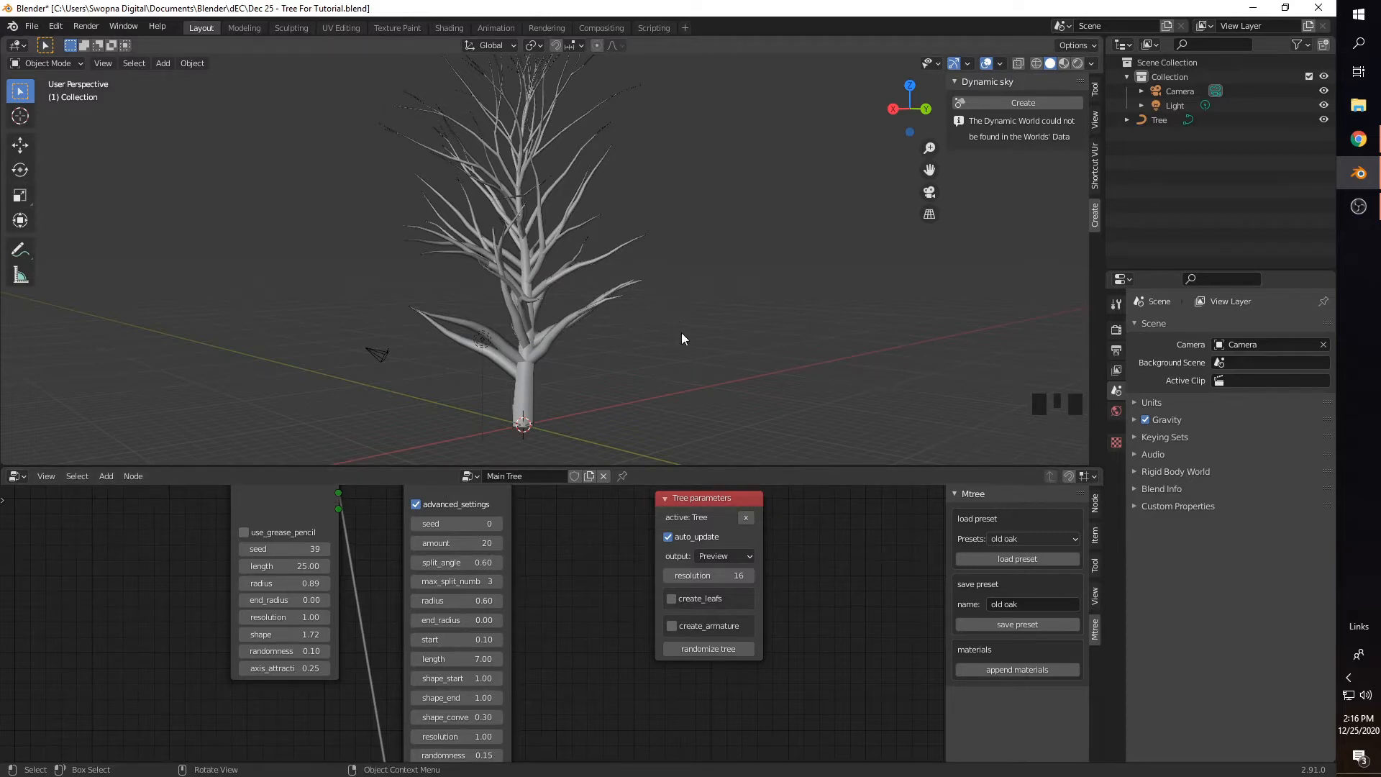
Step: Switch to Chrome and search Google for "tree reference" in a new tab
left_click(1358, 139)
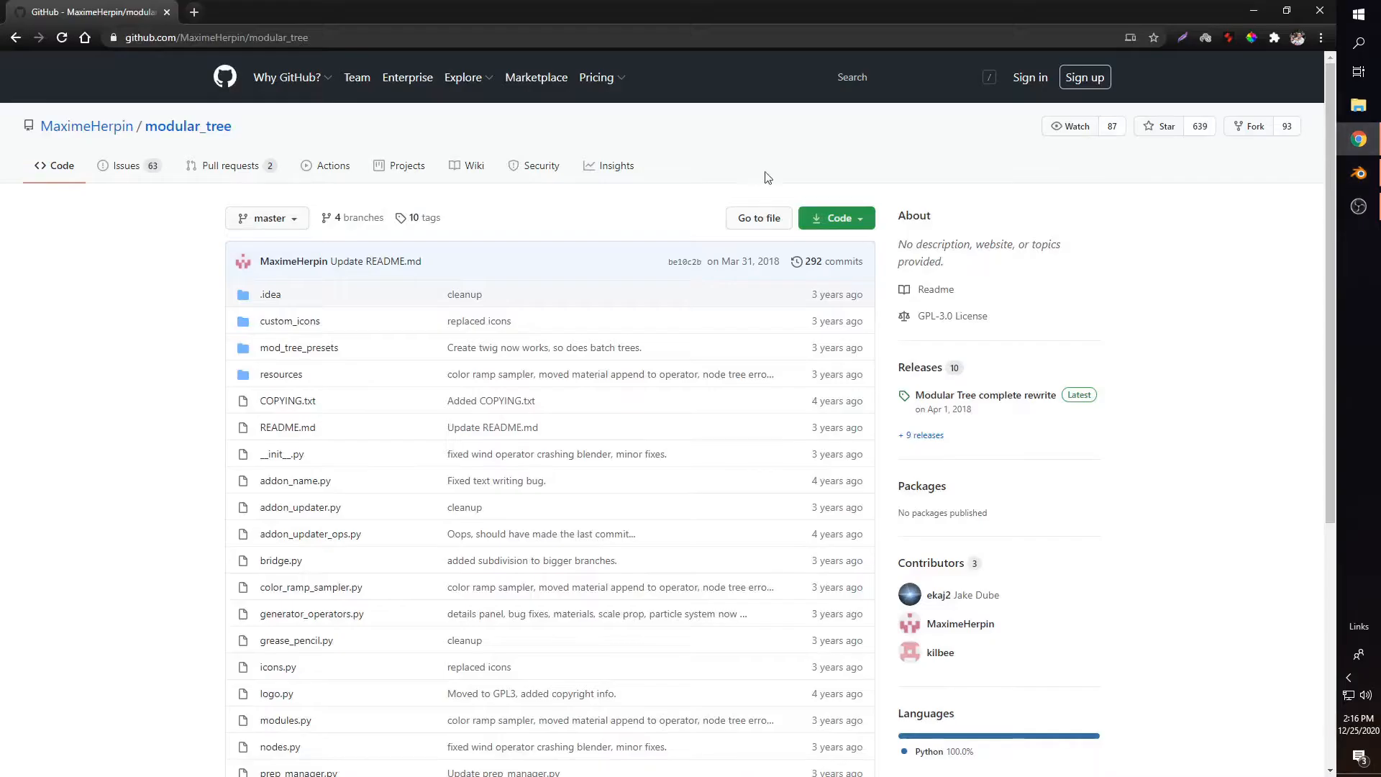
left_click(194, 12)
type("tree reference")
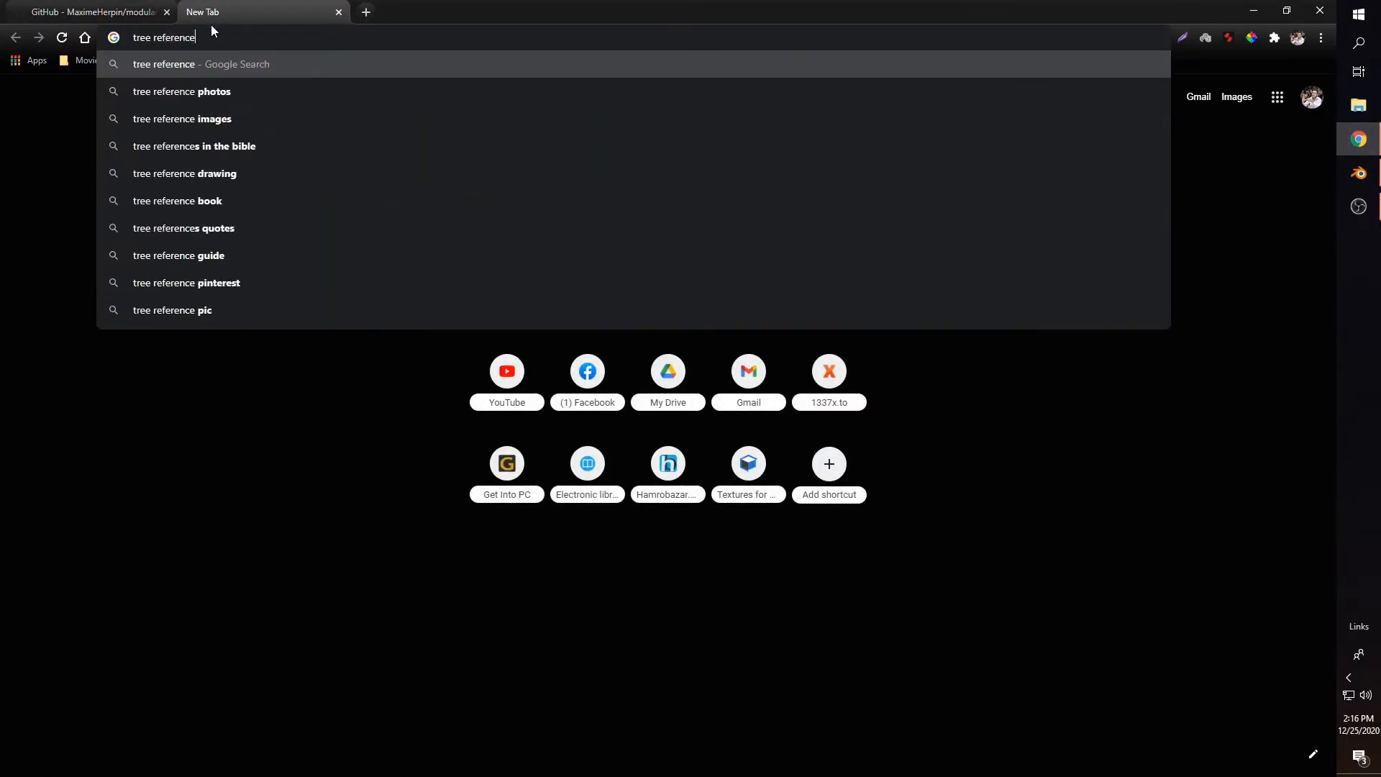
key("Return")
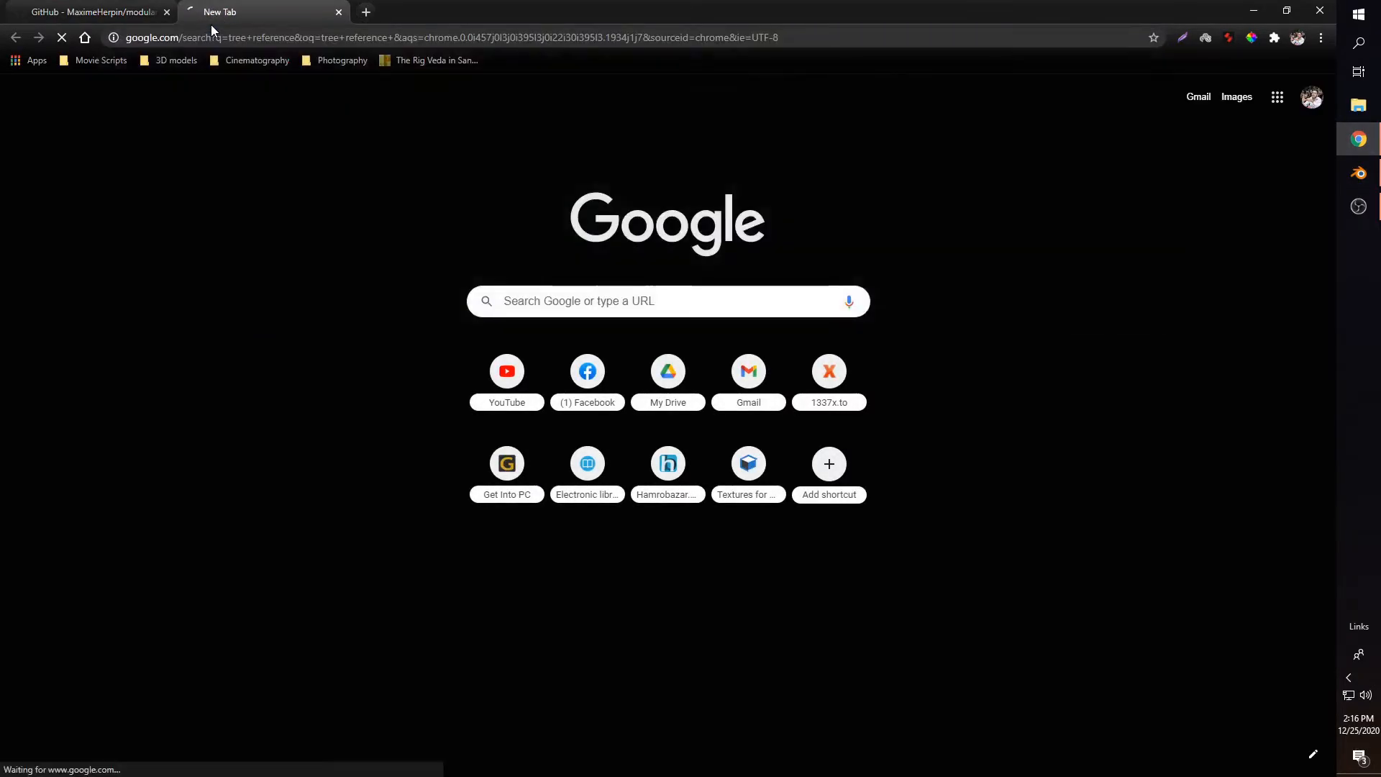
Step: Search Google for "oak tree" and open the Keeler Oak Tree photo in the image results
triple_click(252, 92)
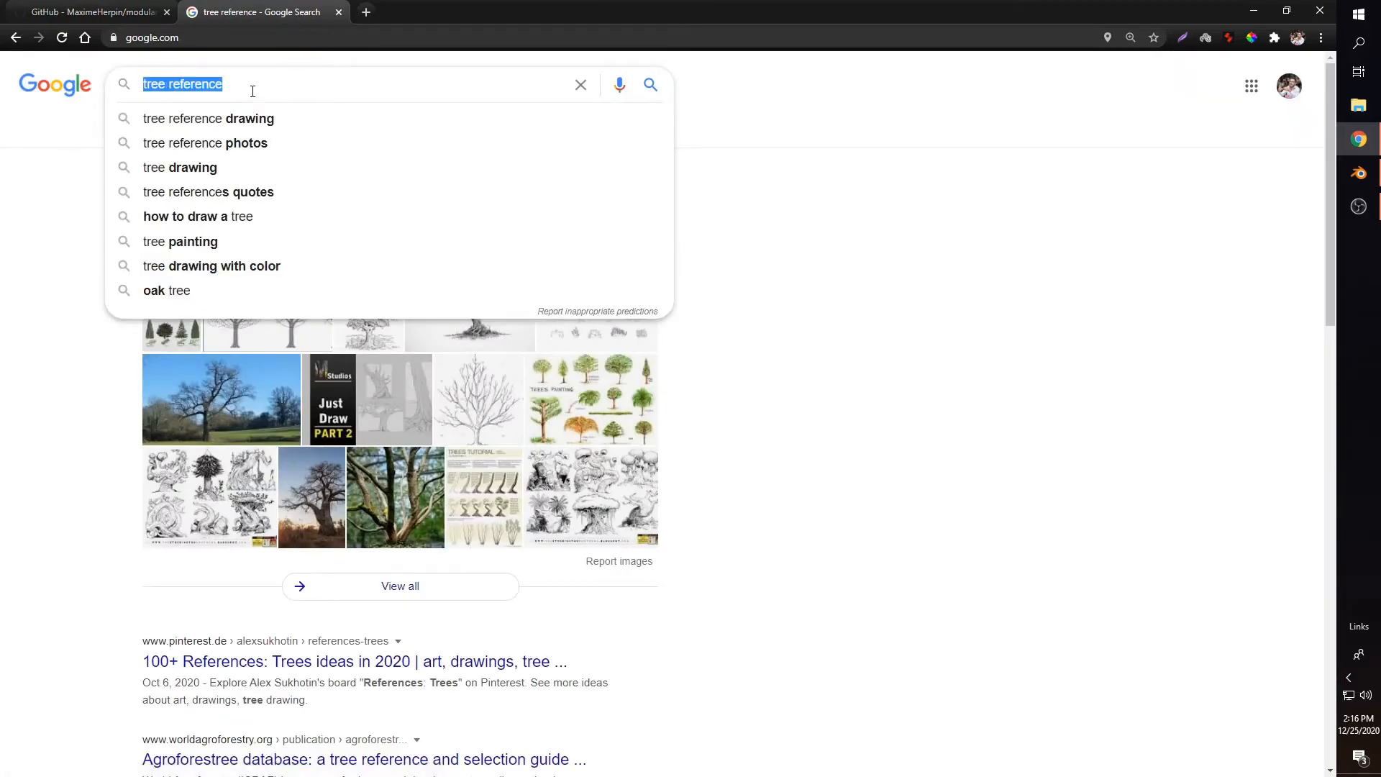
type("oak tree")
key("Return")
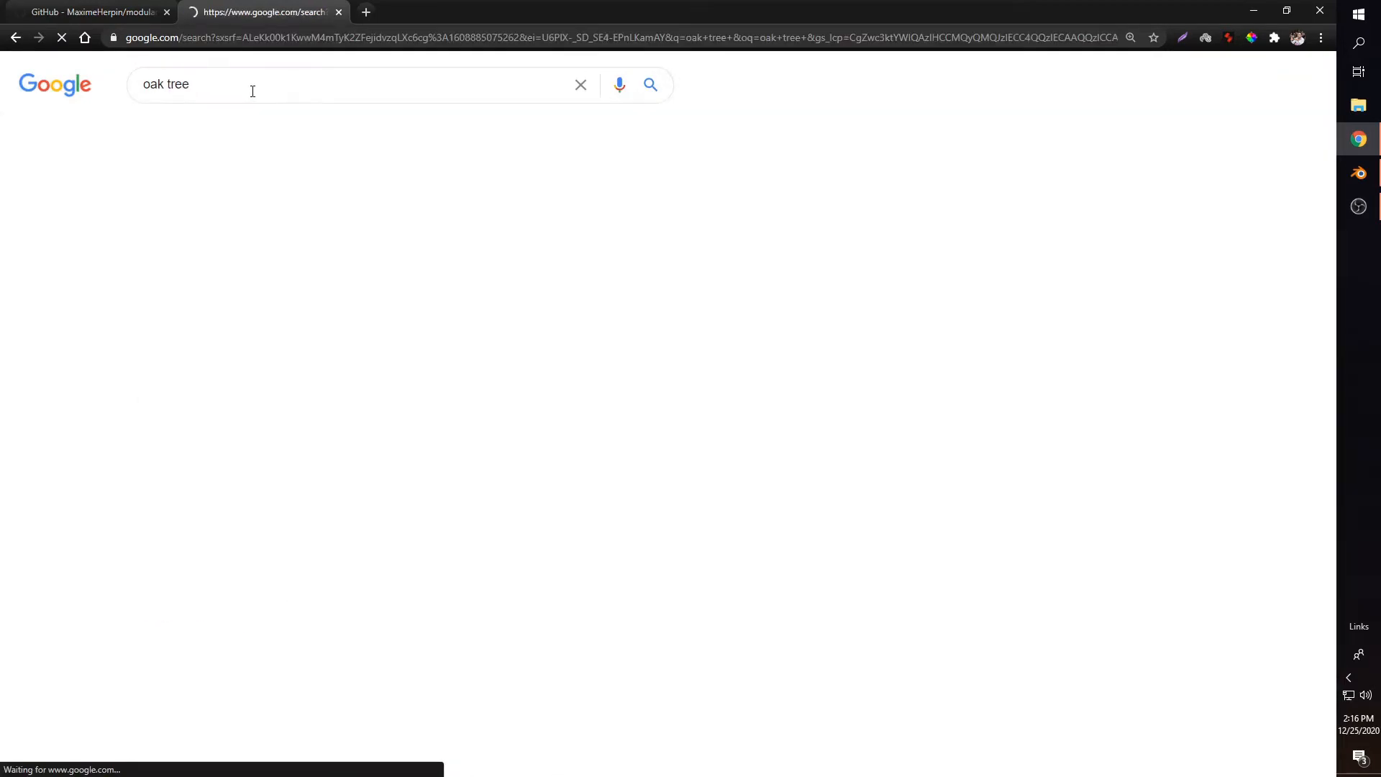
left_click(876, 225)
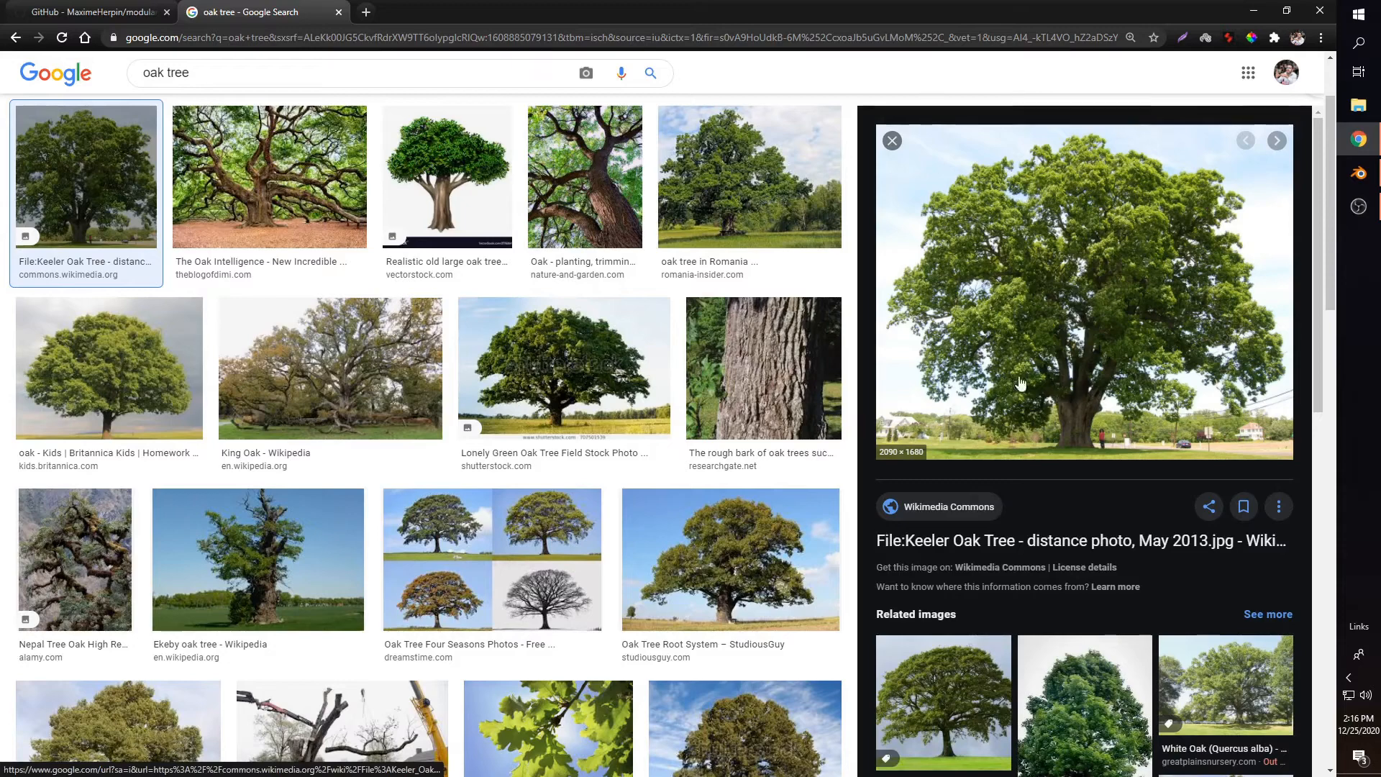
Step: Switch back to Blender and set the Branch Node's radius to 0.51
left_click(1358, 172)
middle_click_drag(584, 379, 532, 390, "shift")
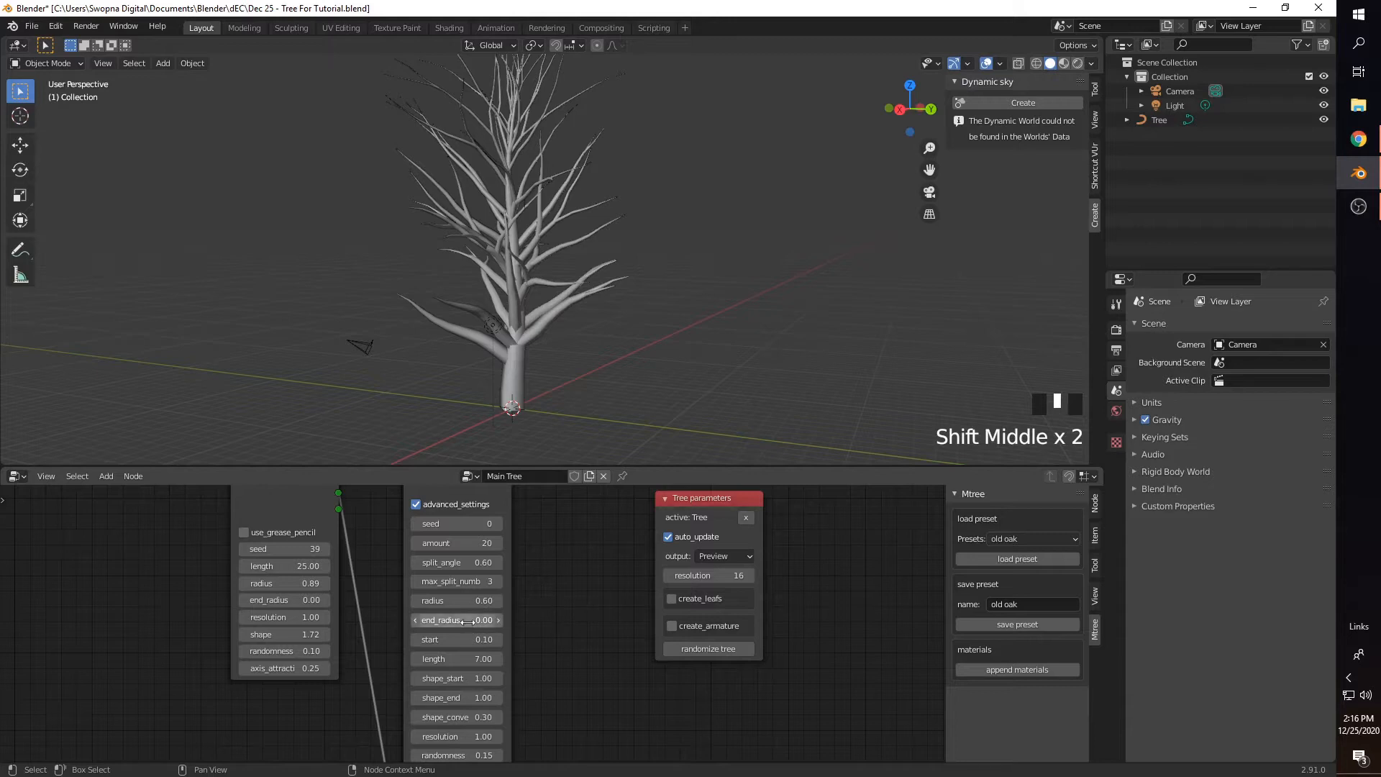
mouse_move(456, 600)
left_mouse_down()
mouse_move(413, 600)
mouse_move(439, 600)
left_mouse_up()
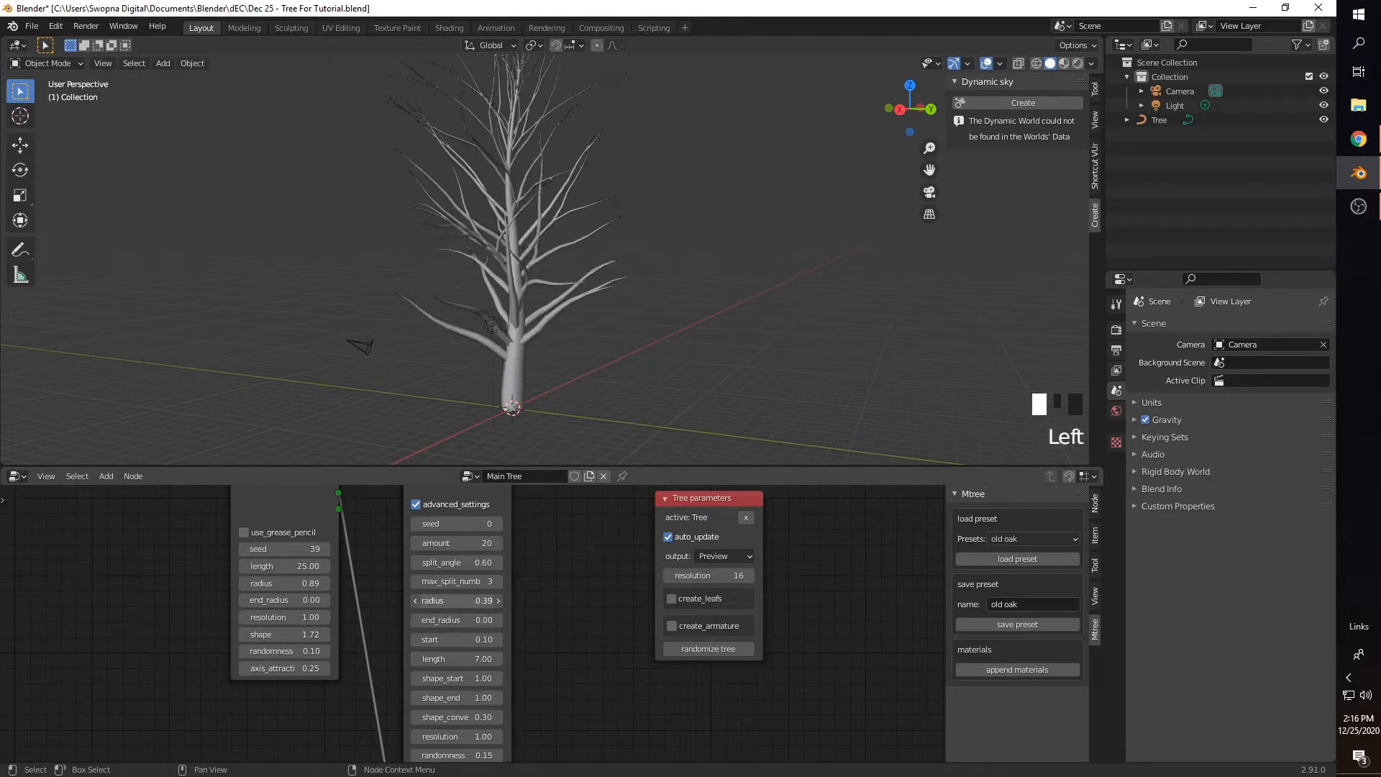
scroll(503, 426, "up", 2)
mouse_move(504, 426)
middle_mouse_down("shift")
mouse_move(527, 392)
mouse_move(498, 413)
middle_mouse_up("shift")
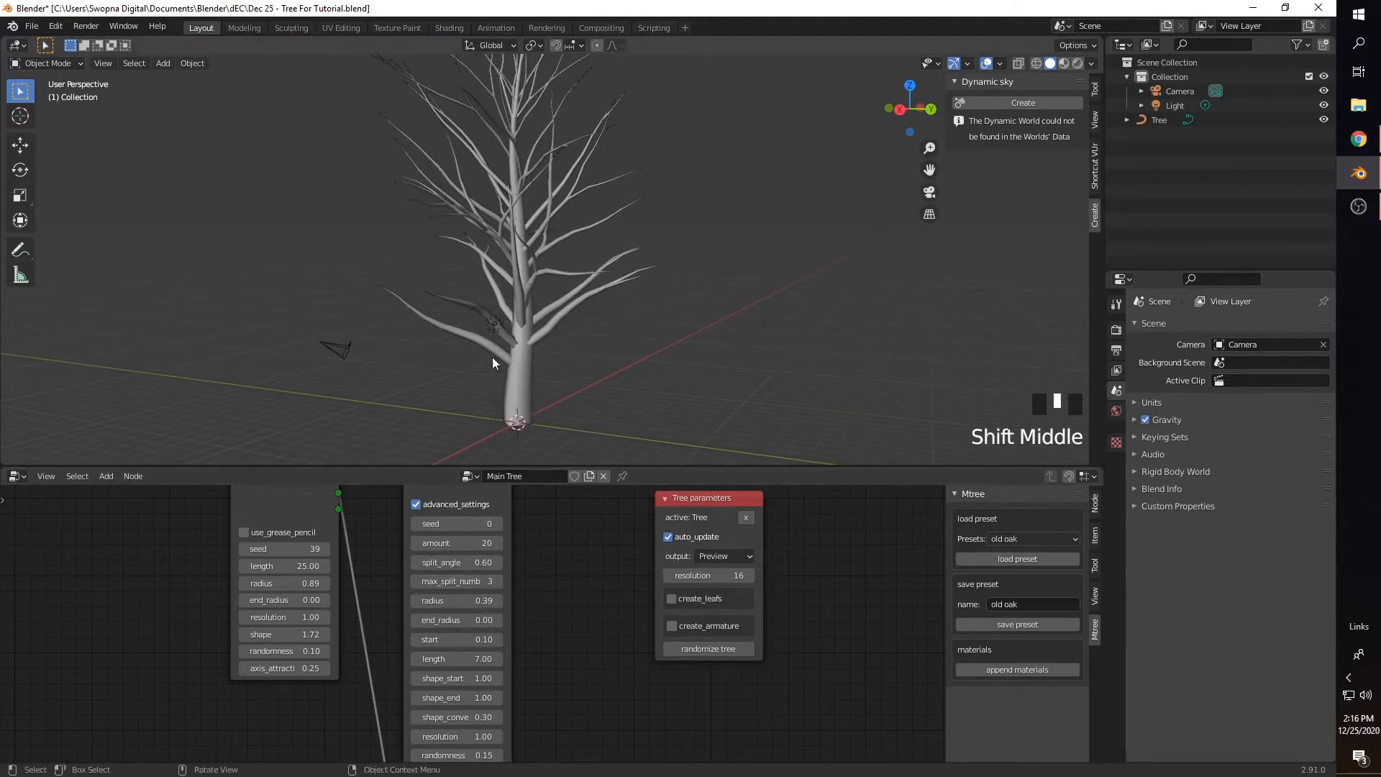
mouse_move(467, 602)
left_mouse_down()
mouse_move(518, 601)
mouse_move(482, 602)
left_mouse_up()
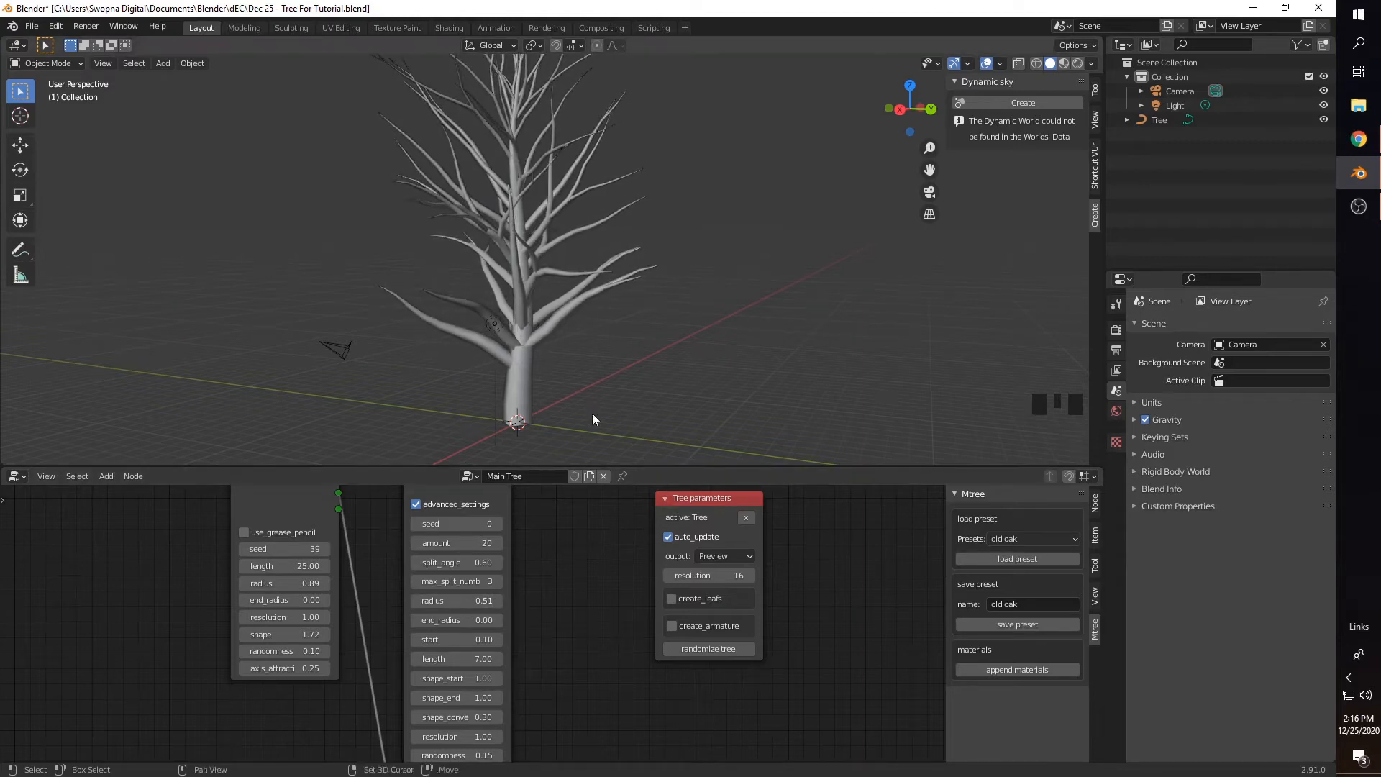
Step: Set the Branch Node's gravity_strength to 0.87
middle_click_drag(592, 419, 586, 404, "shift")
middle_click_drag(539, 679, 550, 570, "shift")
left_click_drag(475, 706, 560, 697)
middle_click_drag(560, 696, 571, 675, "shift")
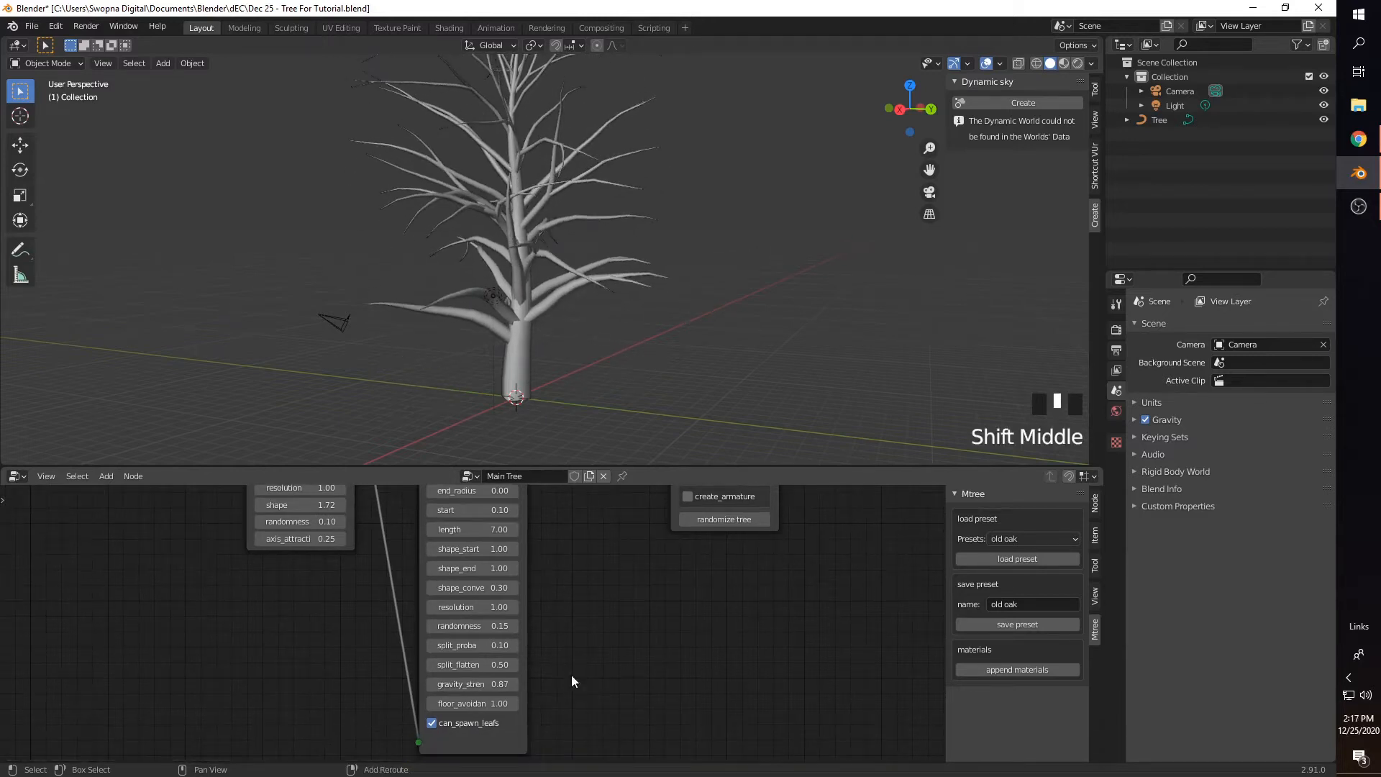
Step: Set the Branch Node's randomness to 0.1
mouse_move(479, 625)
left_mouse_down()
mouse_move(502, 626)
mouse_move(479, 626)
left_mouse_up()
left_click(479, 625)
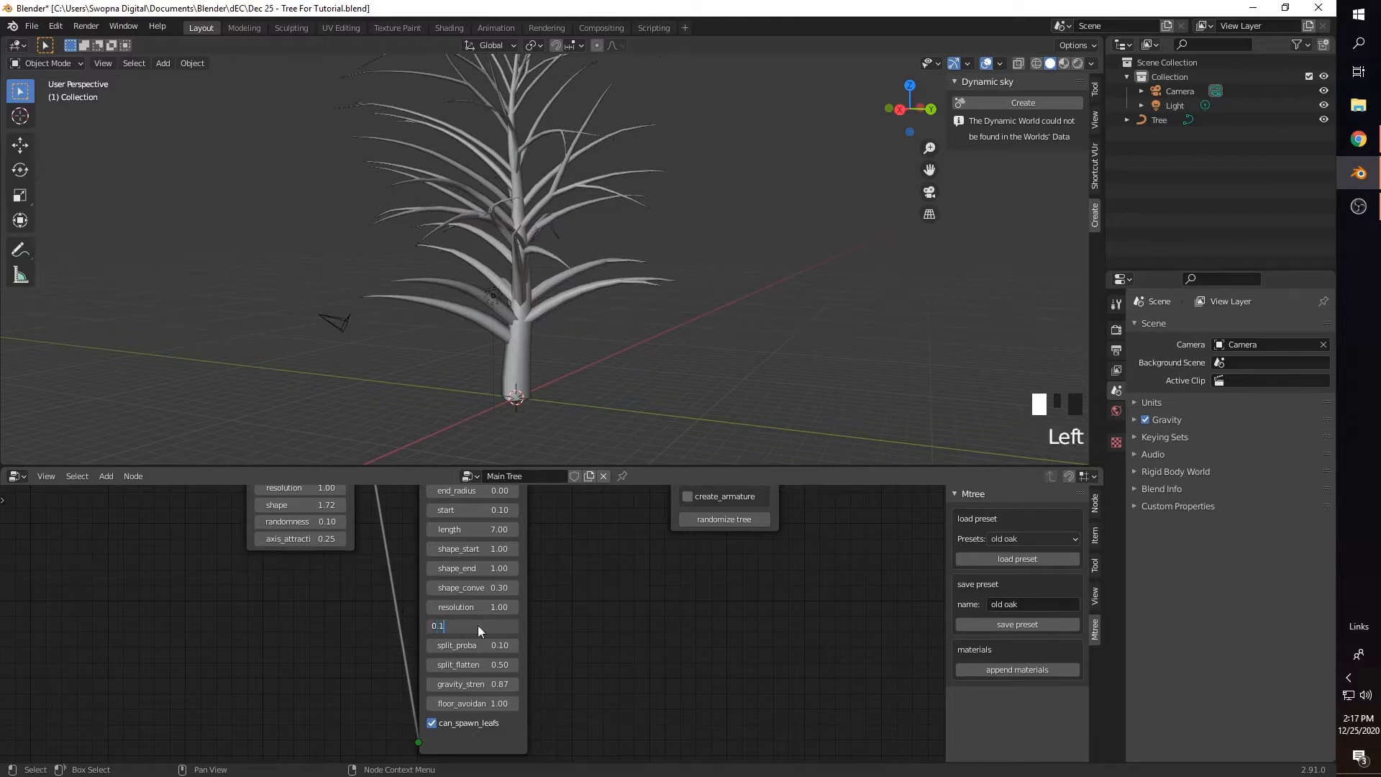
key("Return")
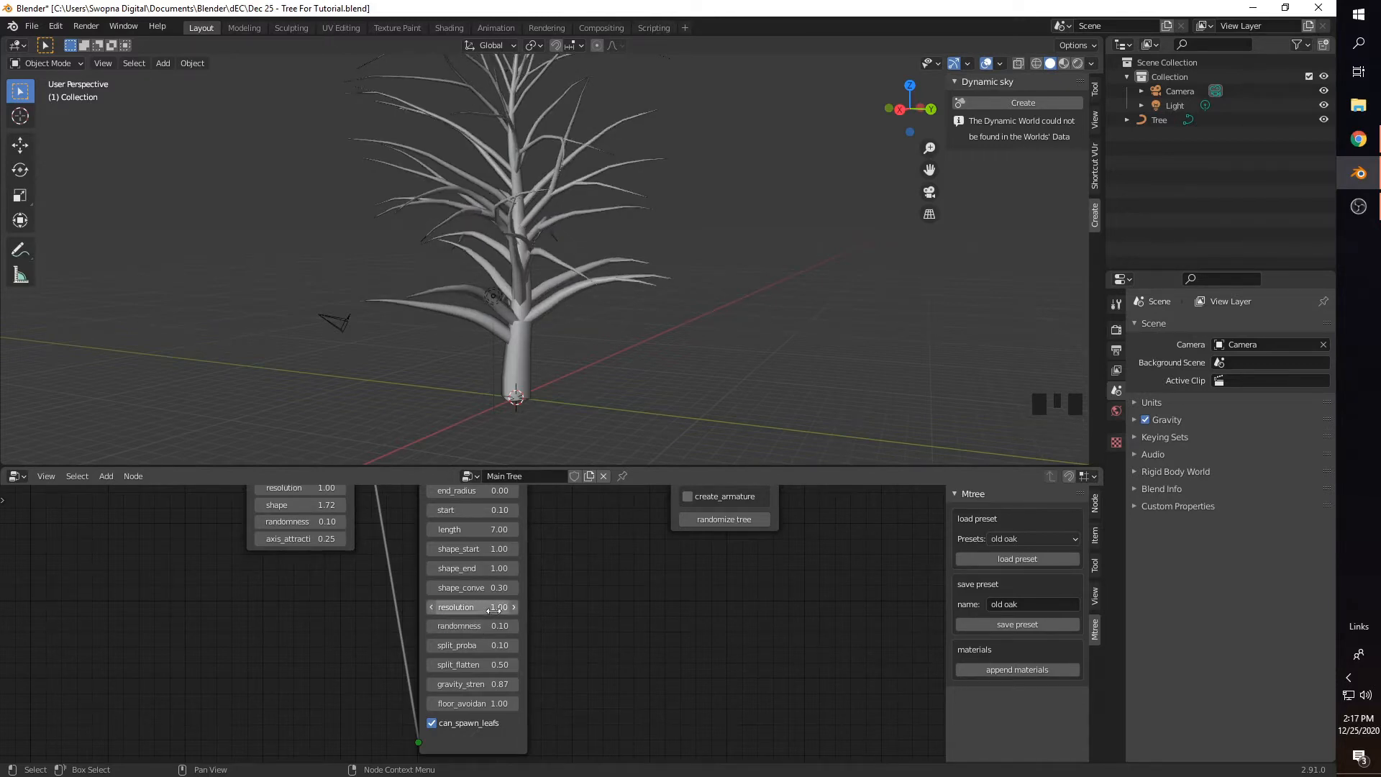
Step: Set the Branch Node's randomness to 0.2
left_click(493, 610)
left_click(473, 627)
left_click(475, 628)
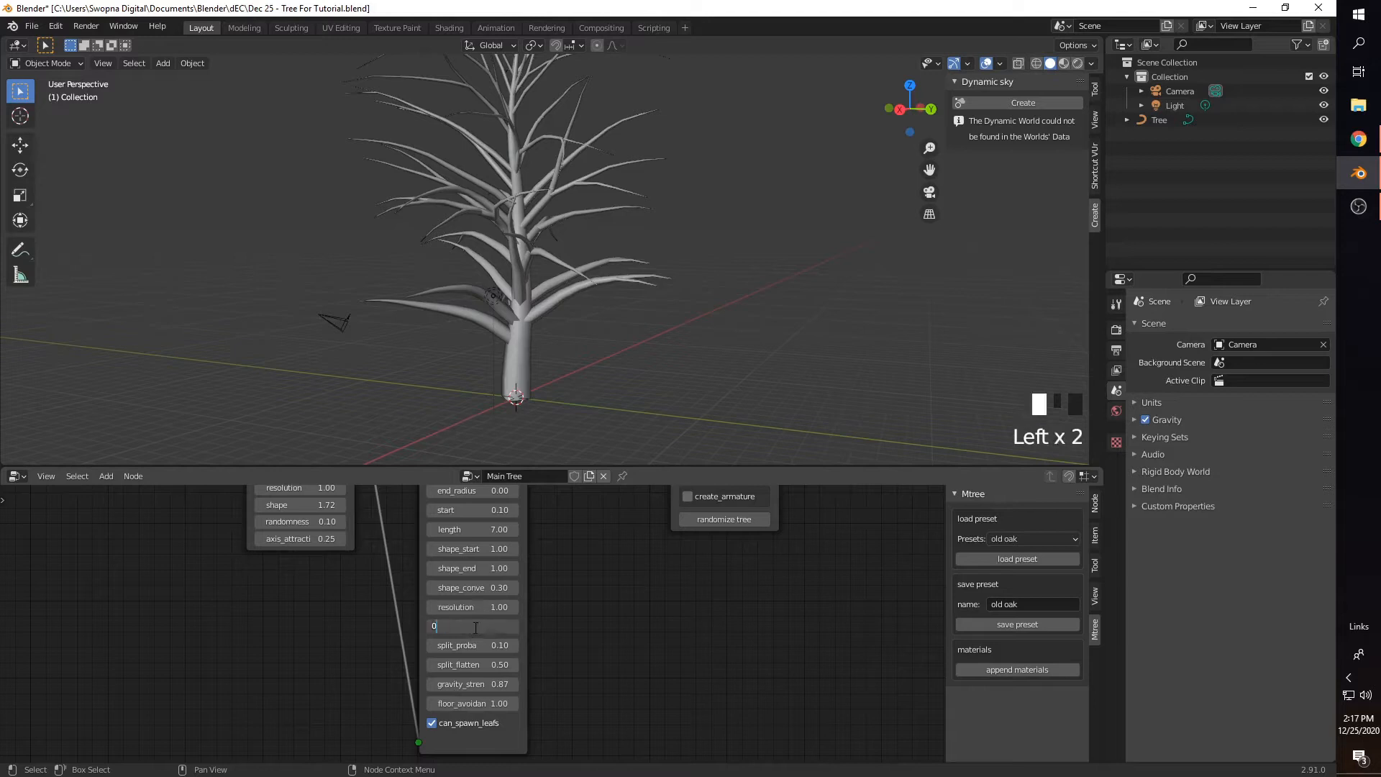
type("0.2")
key("Return")
mouse_move(601, 365)
middle_mouse_down()
mouse_move(507, 368)
mouse_move(642, 390)
mouse_move(619, 357)
mouse_move(604, 374)
middle_mouse_up()
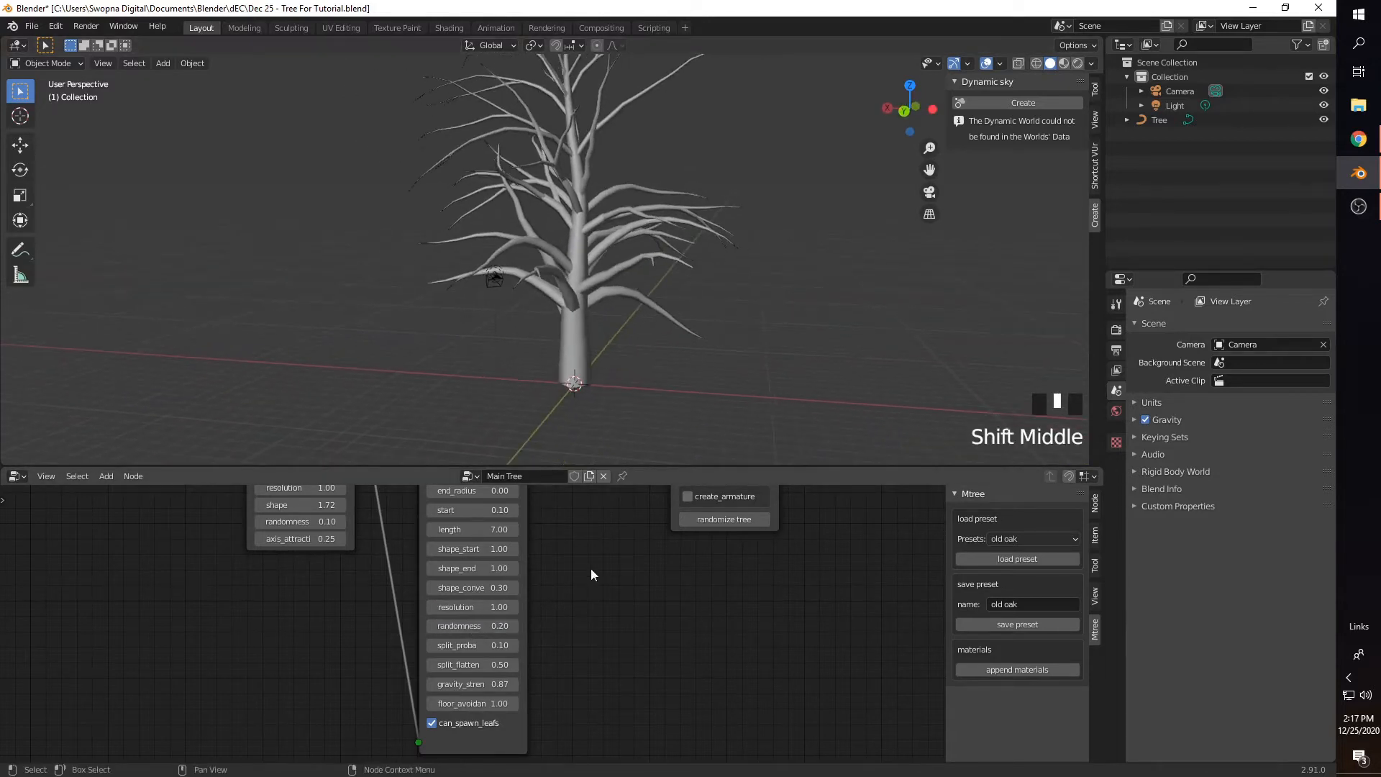
middle_click_drag(587, 556, 476, 560, "shift")
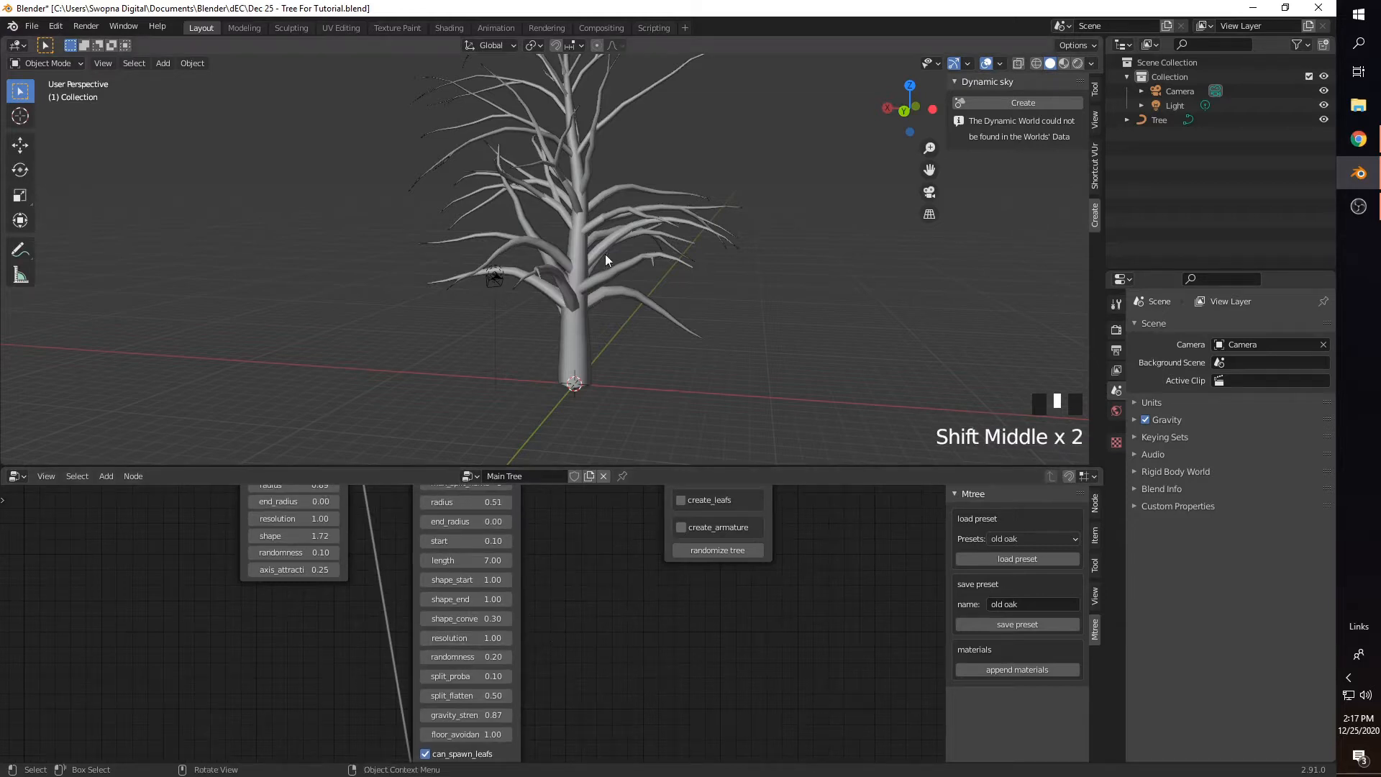
Step: Set the Branch Node's amount to 30 and check the denser branches around the tree
scroll(640, 361, "down", 2)
middle_click_drag(541, 555, 531, 629)
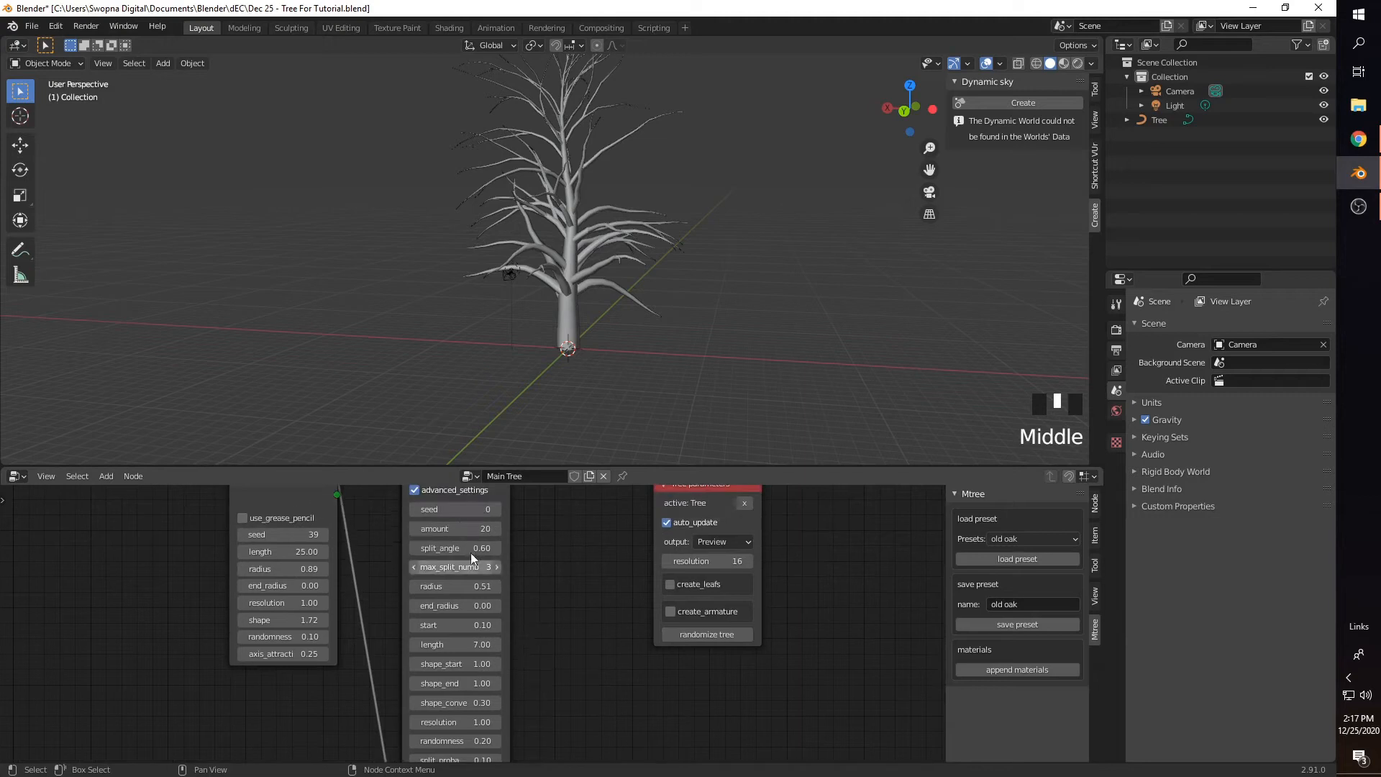
left_click_drag(456, 534, 453, 533)
left_click(453, 533)
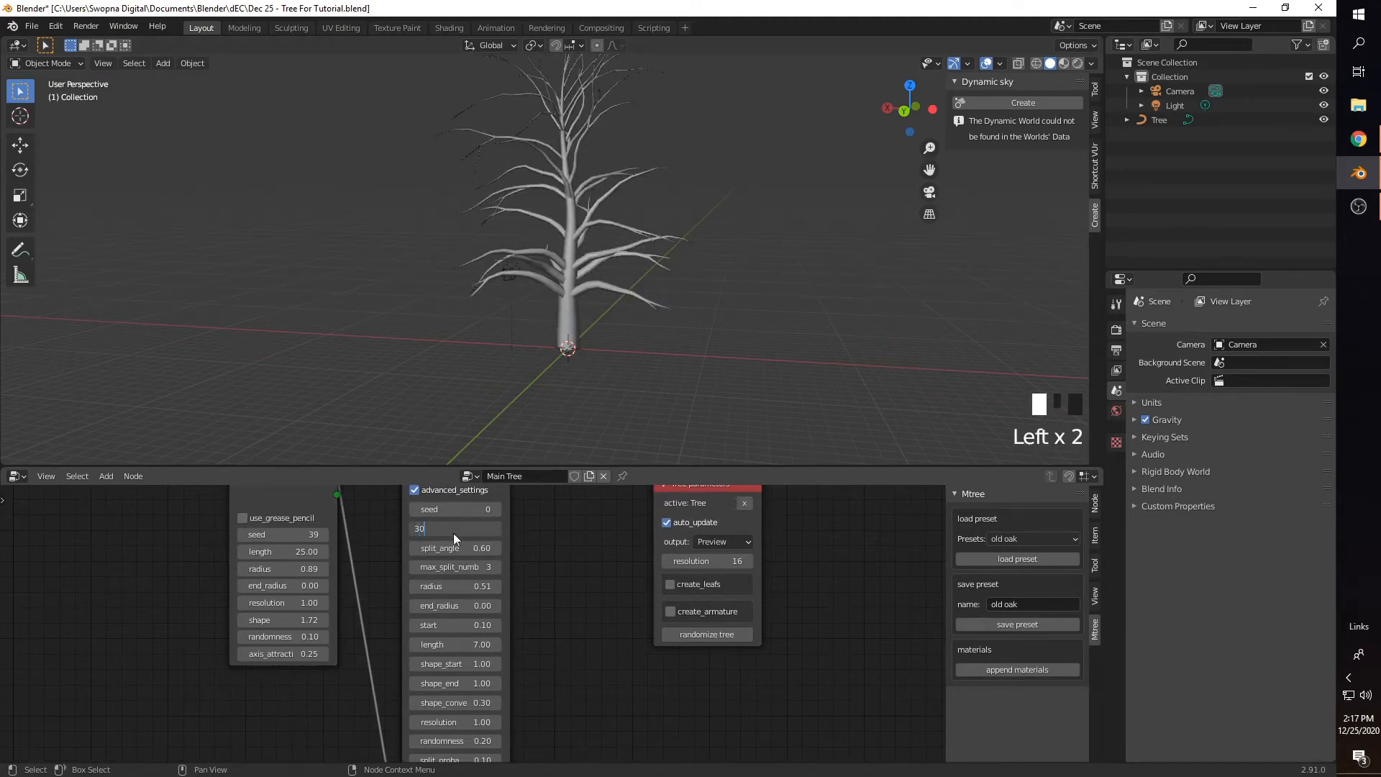
key("Return")
middle_click_drag(598, 347, 564, 372)
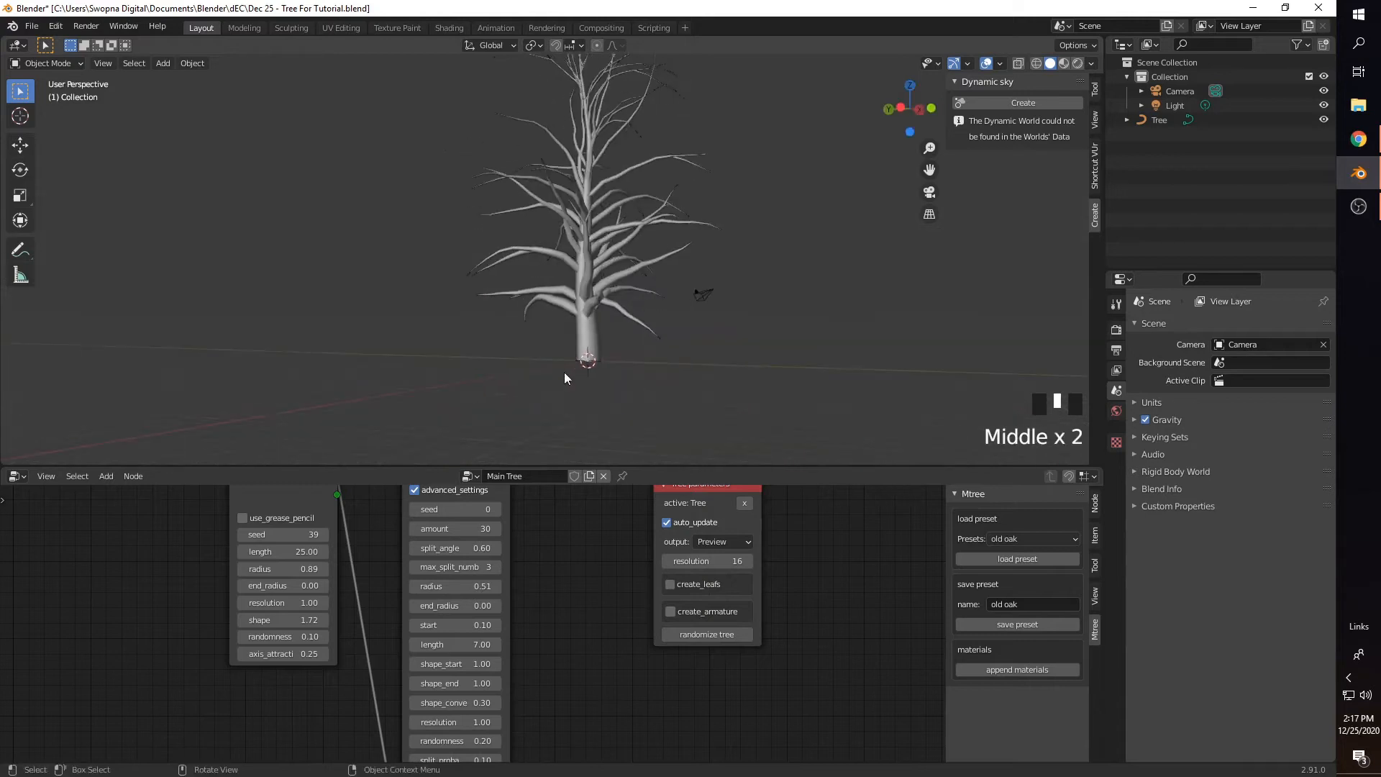
middle_click_drag(627, 338, 576, 345)
middle_click_drag(583, 287, 503, 374)
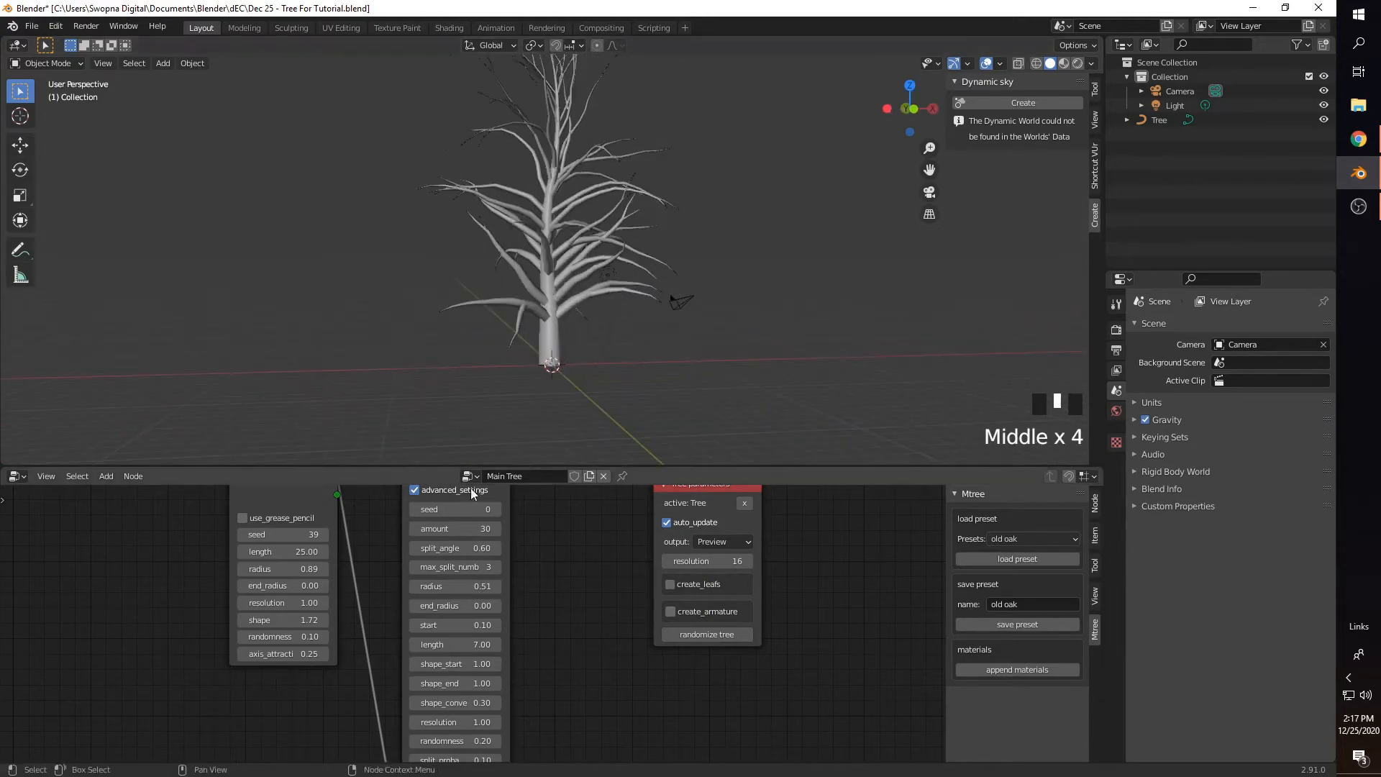
Step: Set the Branch Node's split_proba to 0.31
middle_click_drag(584, 646, 567, 601)
middle_click_drag(534, 654, 548, 597)
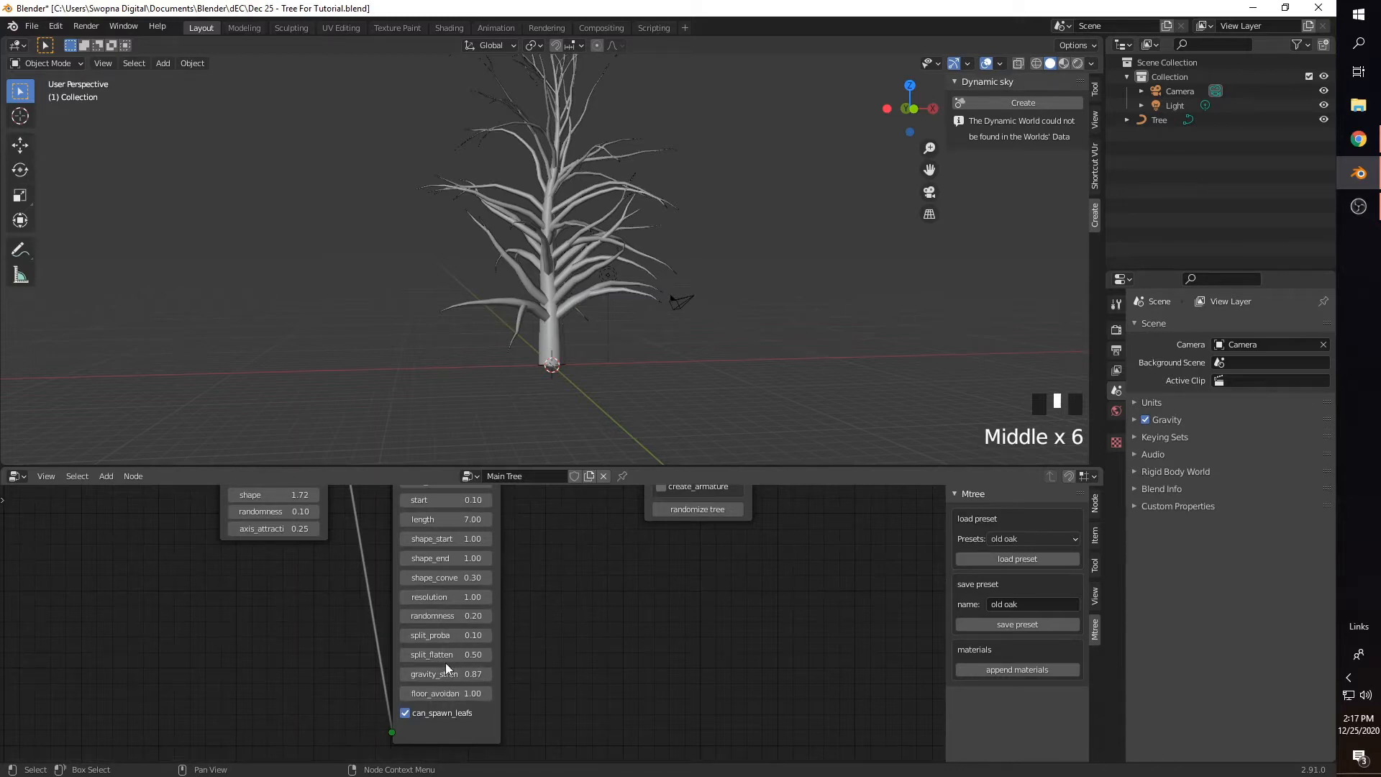
mouse_move(441, 635)
left_mouse_down()
mouse_move(478, 635)
mouse_move(435, 635)
left_mouse_up()
middle_click_drag(667, 598, 632, 719)
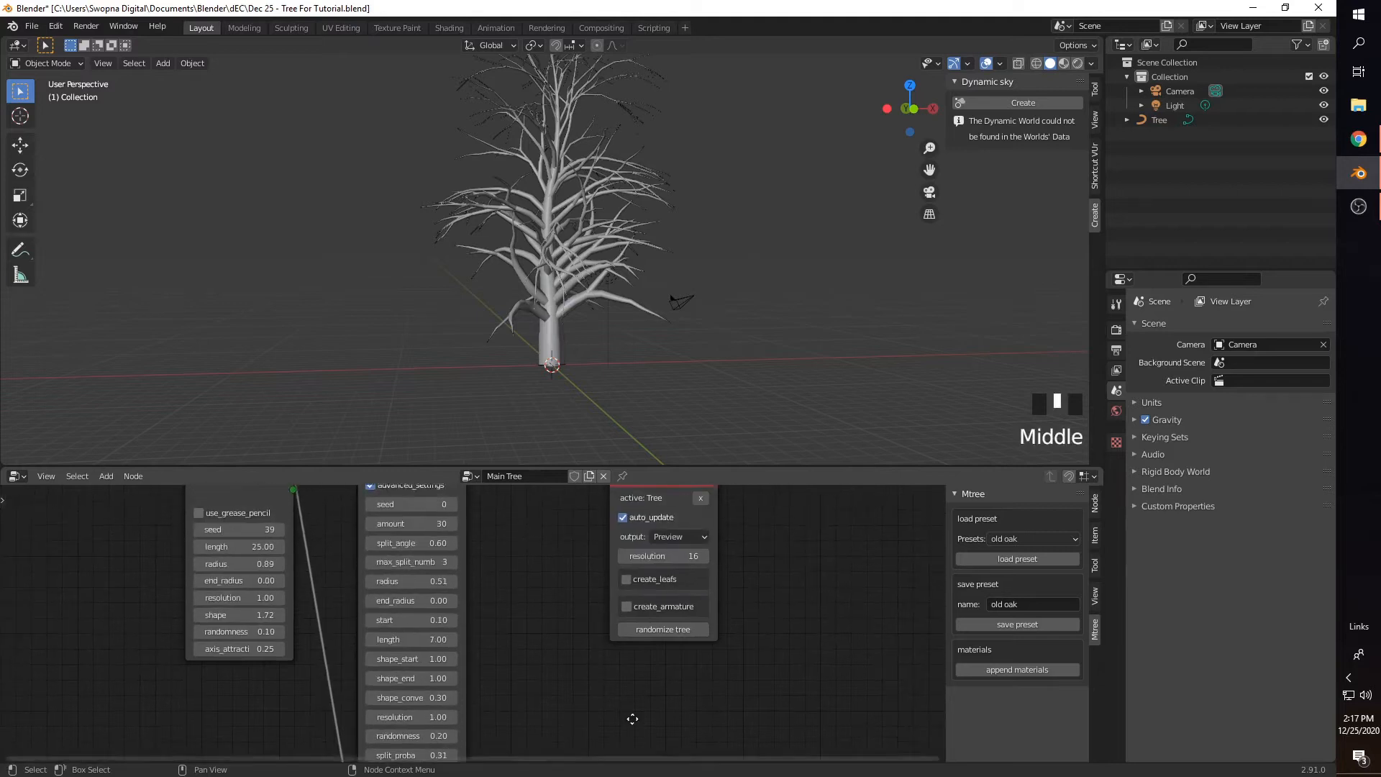
scroll(567, 663, "down", 3)
scroll(616, 372, "up", 1)
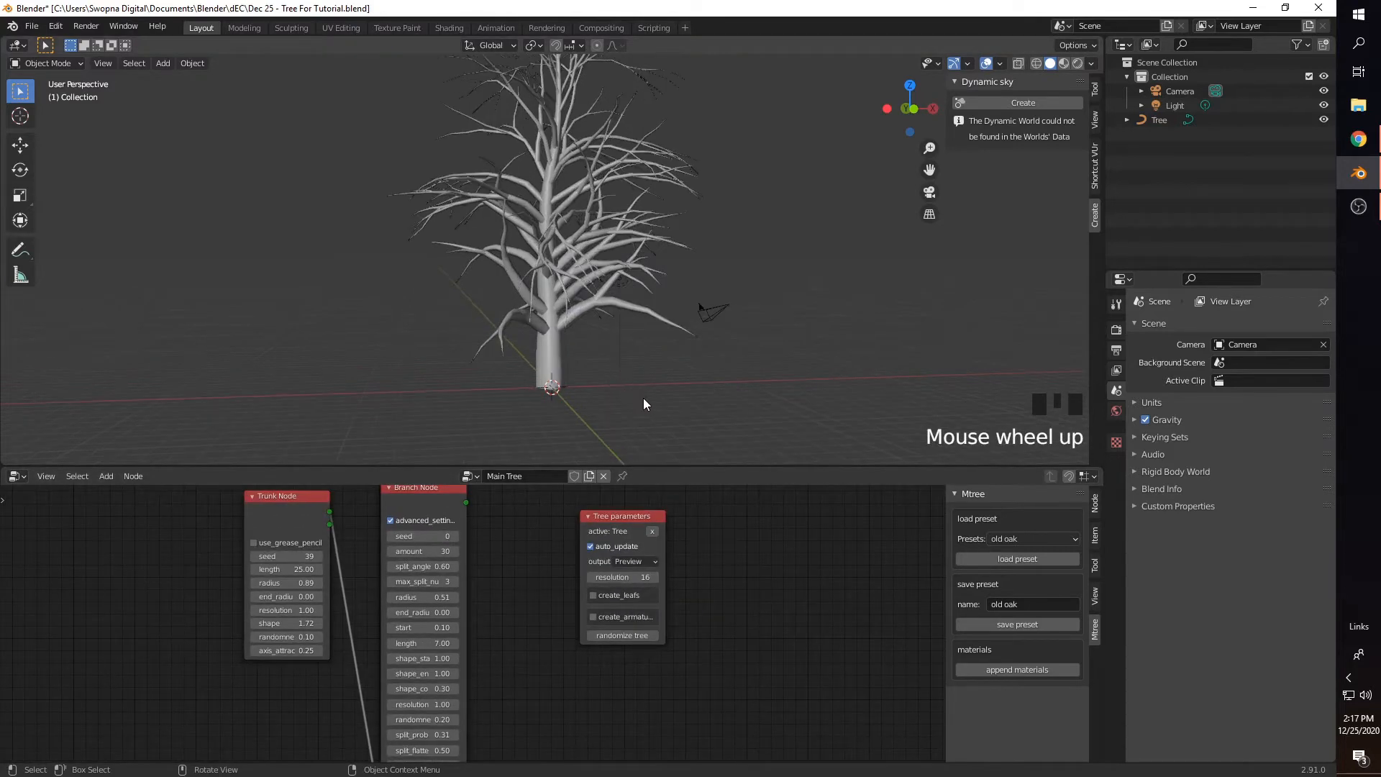
middle_click_drag(643, 398, 623, 362)
scroll(632, 404, "down", 3)
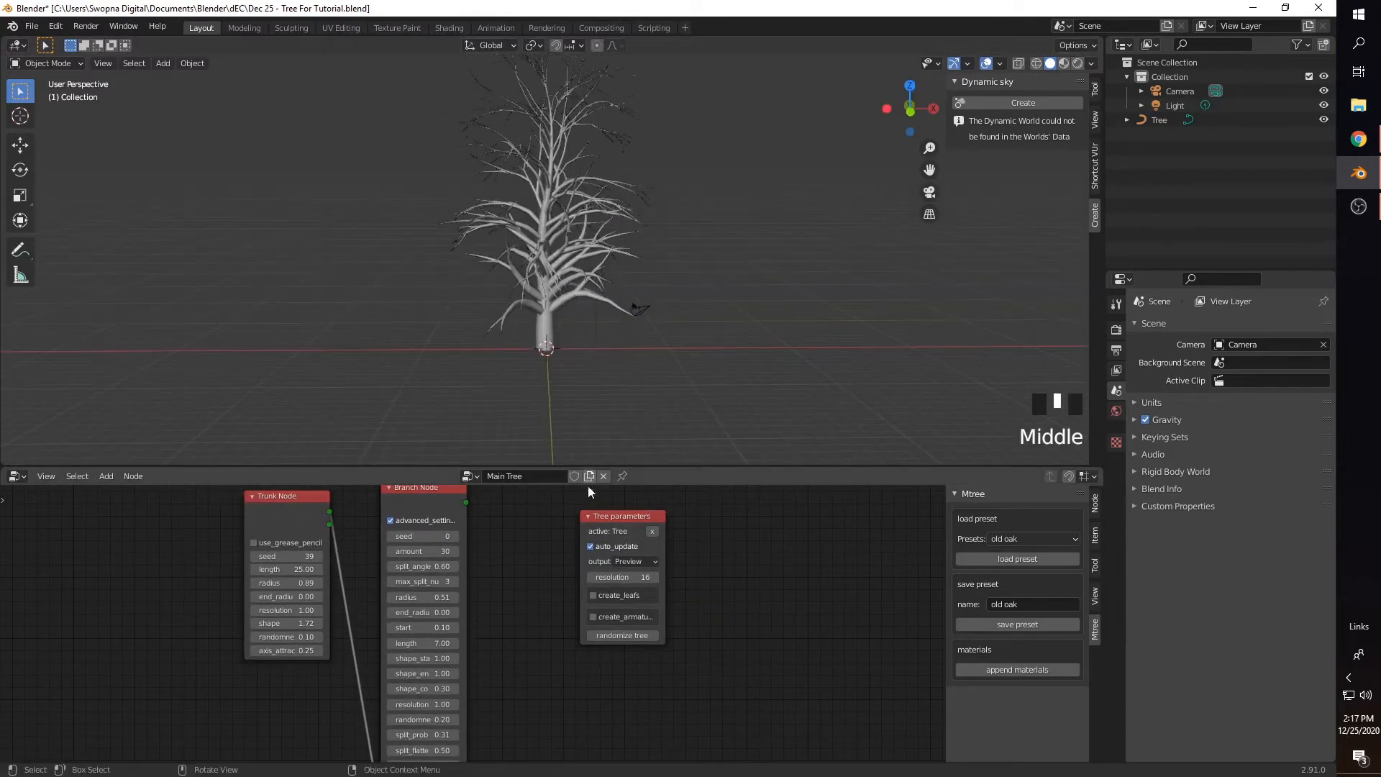
Step: Move the Tree parameters node aside and add a Twig Node between it and the Branch Node
left_click_drag(625, 512, 747, 541)
left_click(541, 577)
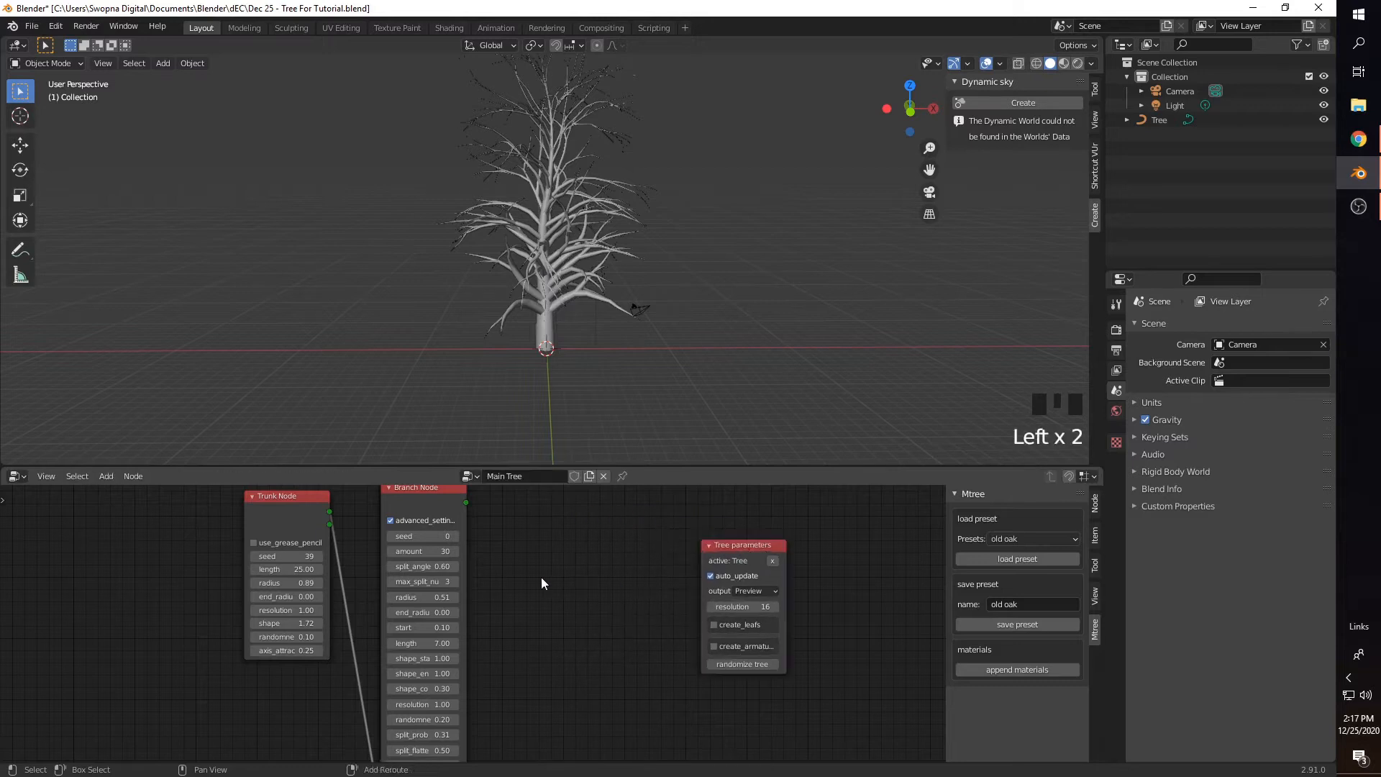
key("shift+a")
left_click(615, 671)
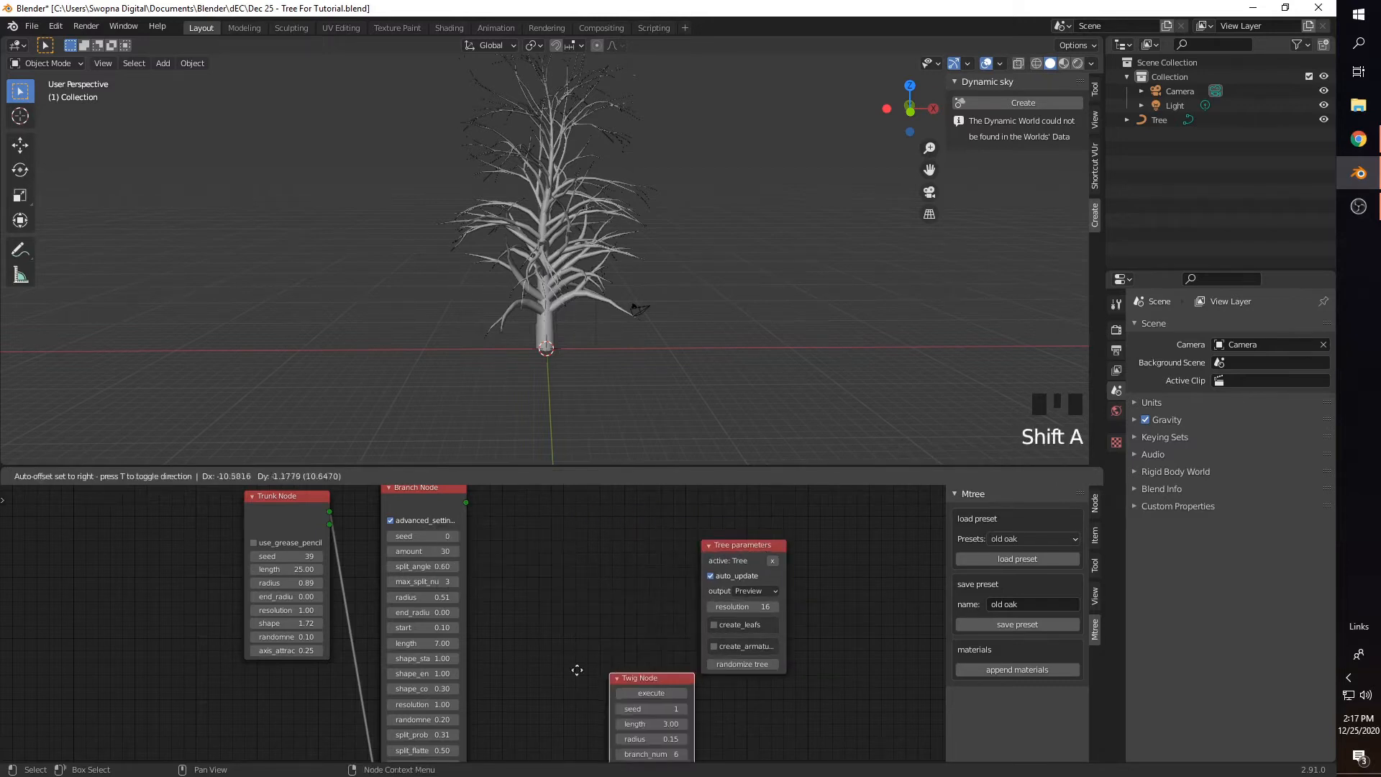
left_click(532, 545)
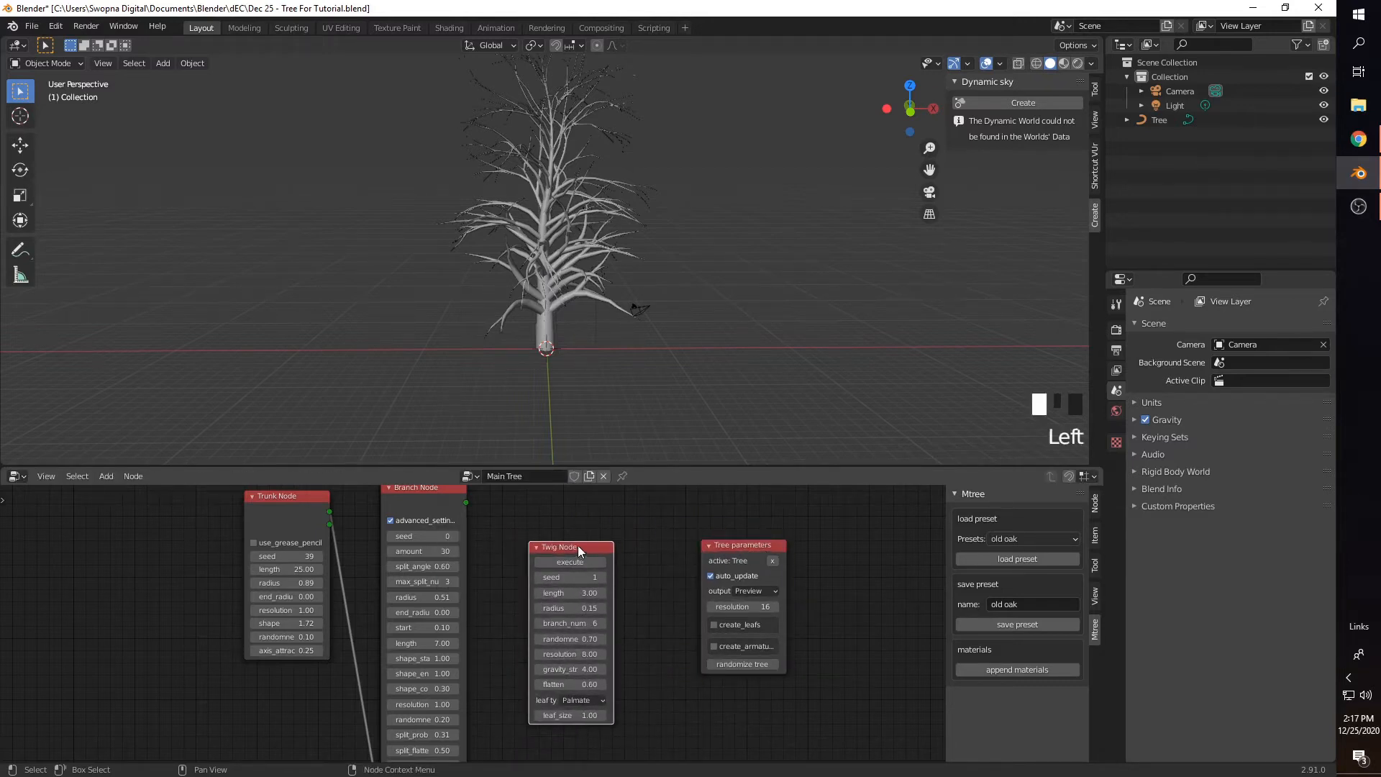
left_click_drag(577, 545, 582, 546)
Step: Set the Twig Node's length to 1
scroll(544, 379, "up", 3)
middle_click_drag(542, 379, 537, 328, "shift")
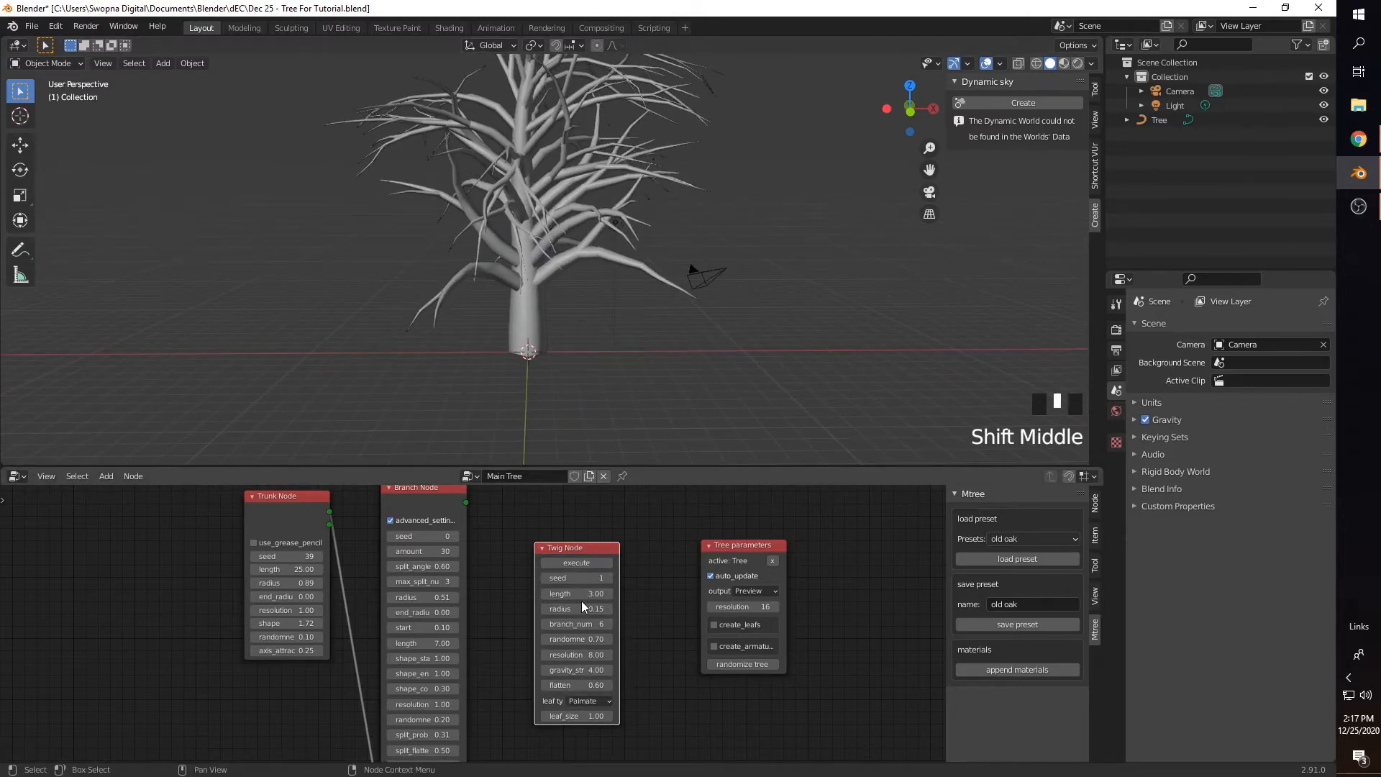
left_click(579, 594)
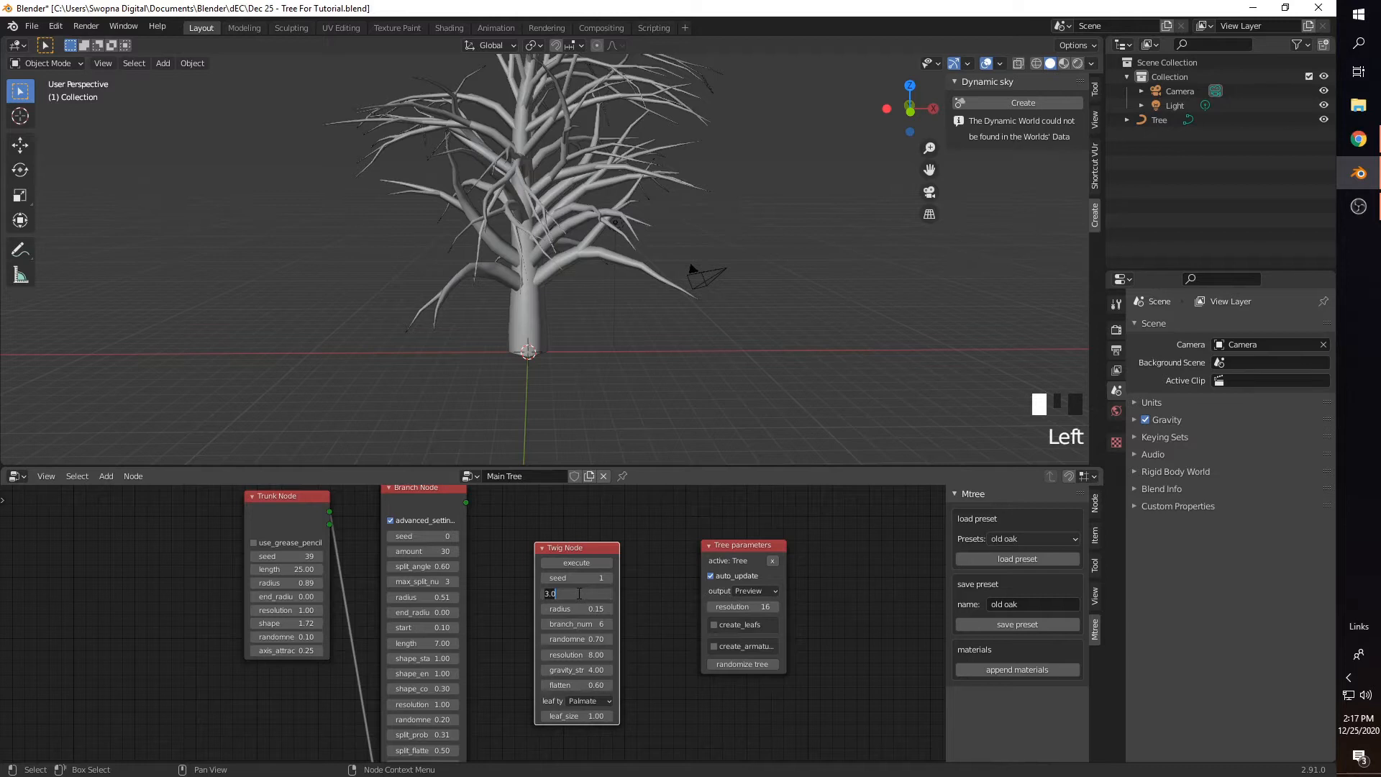
type("1")
key("Return")
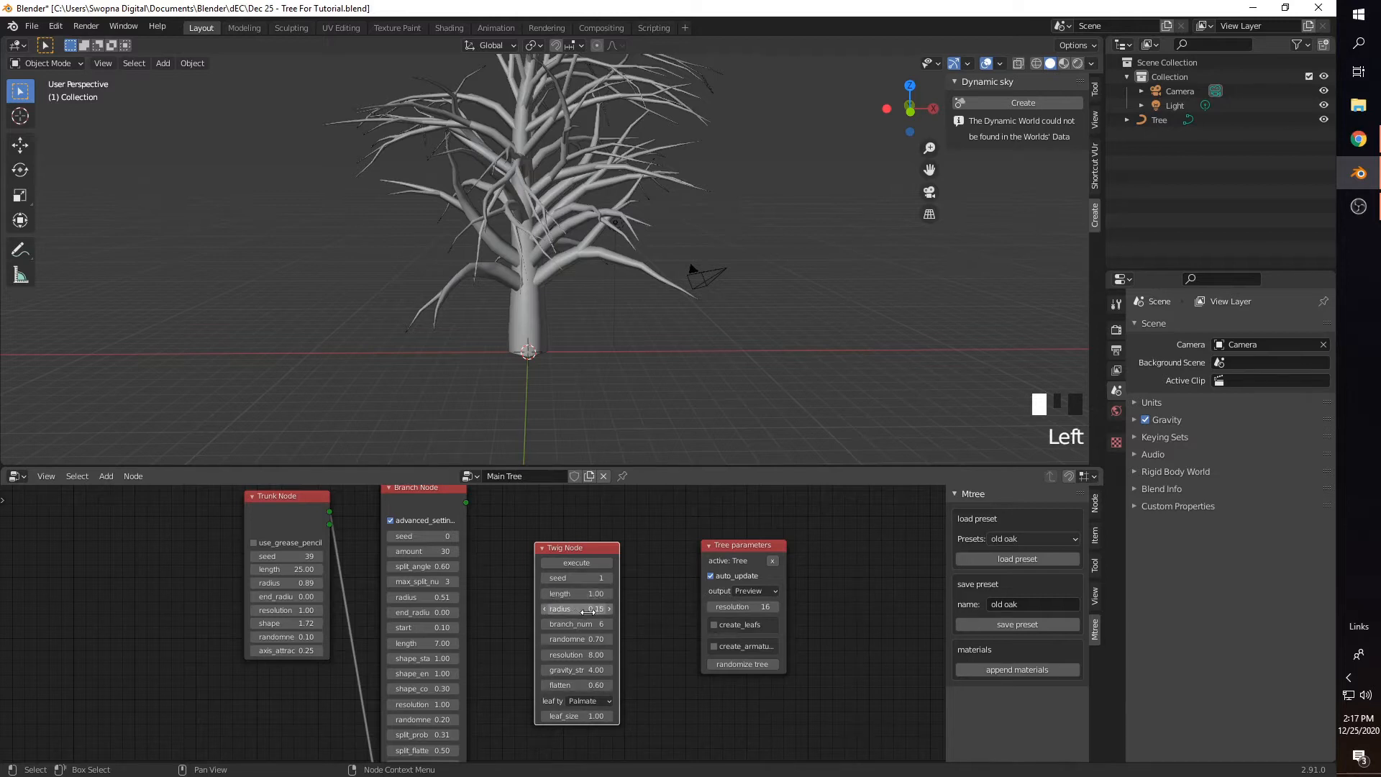
Step: Set the Twig Node's branch_number to 4 and its randomness to 0.5
left_click(588, 625)
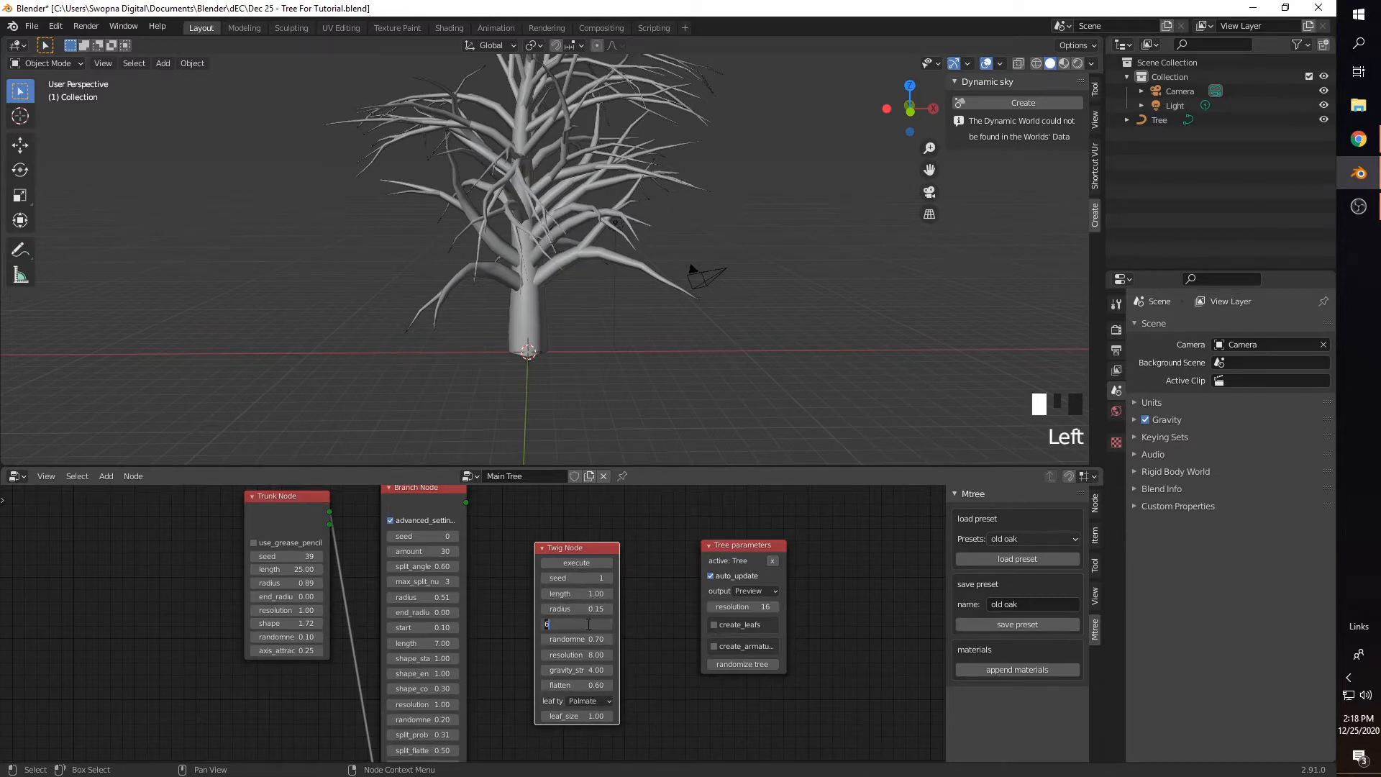
type("4")
key("Return")
left_click(590, 639)
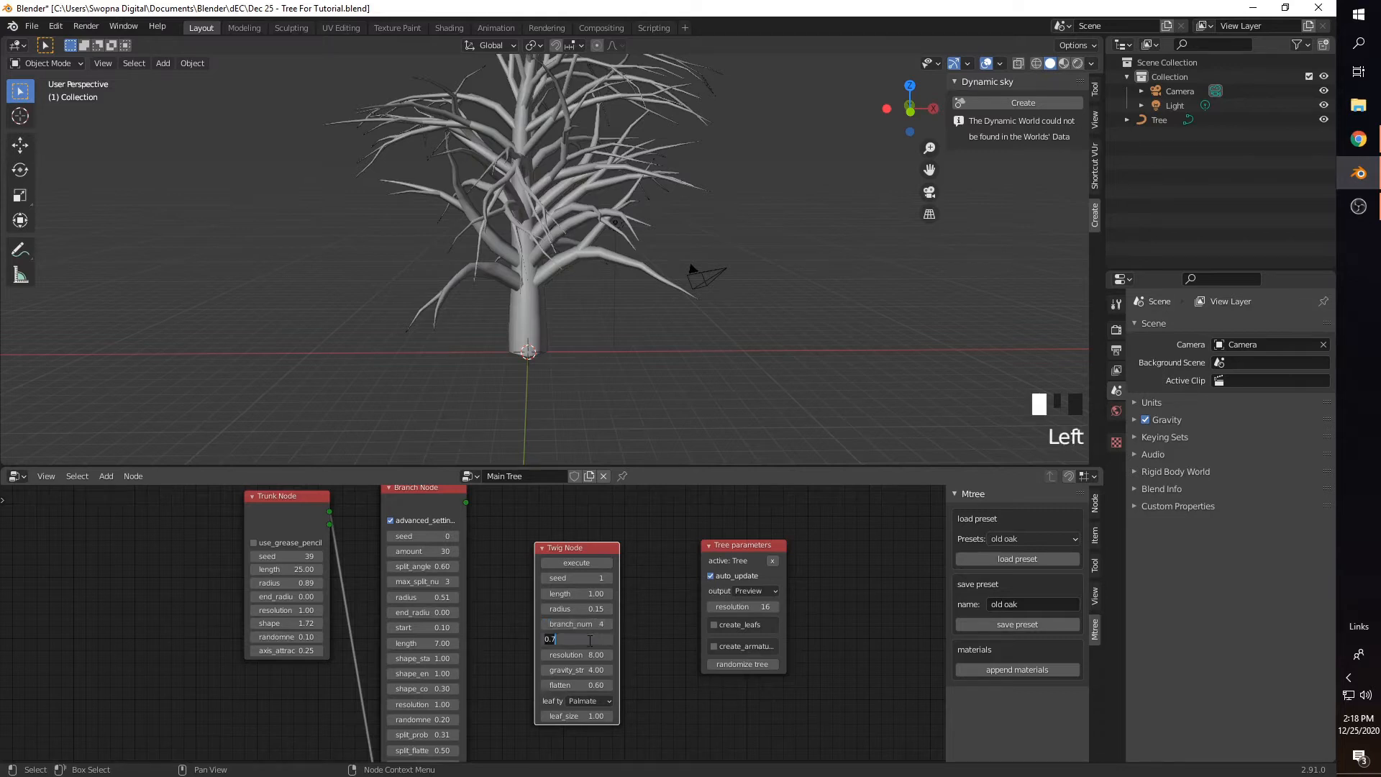
type("5")
key("Return")
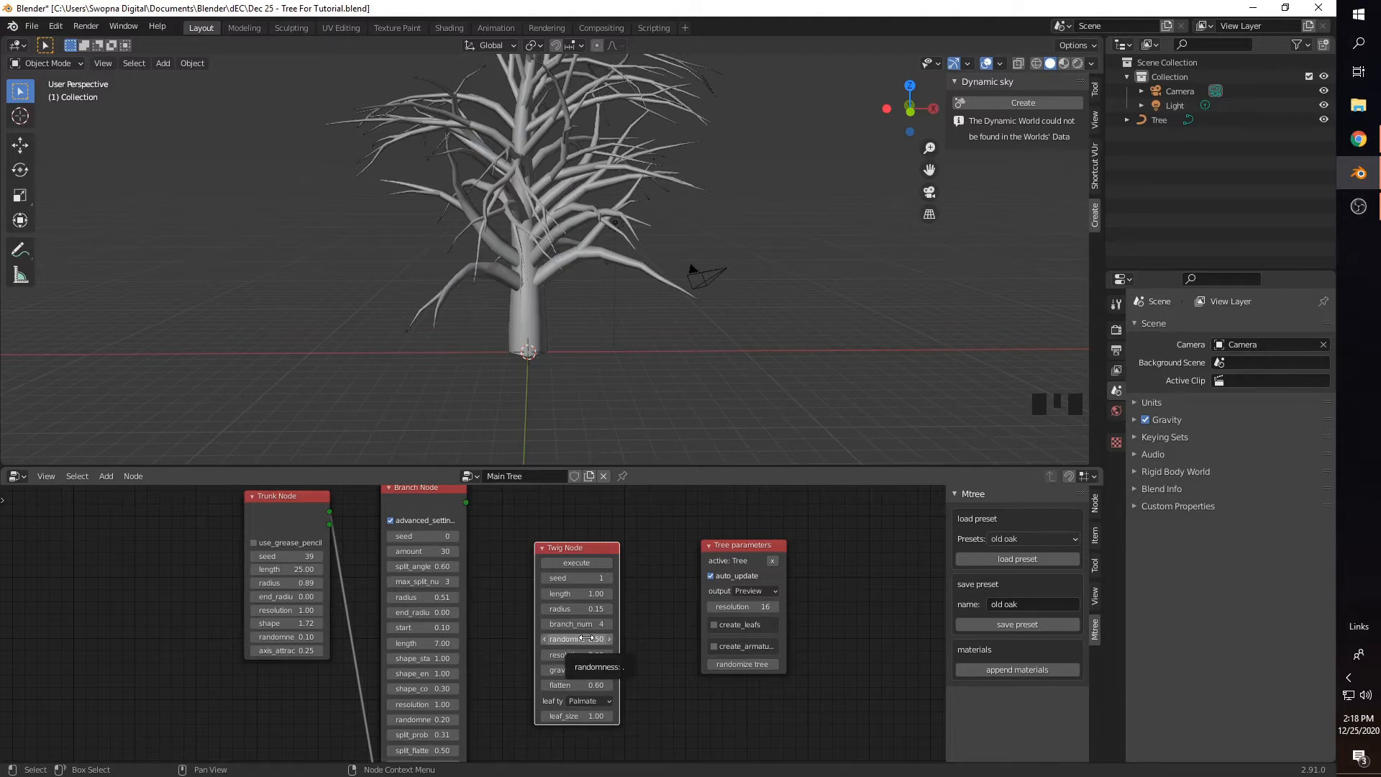
Step: Set the Twig Node's leaf type to Palmatisate, execute the node to generate the twig, and deselect the twig
left_click(596, 701)
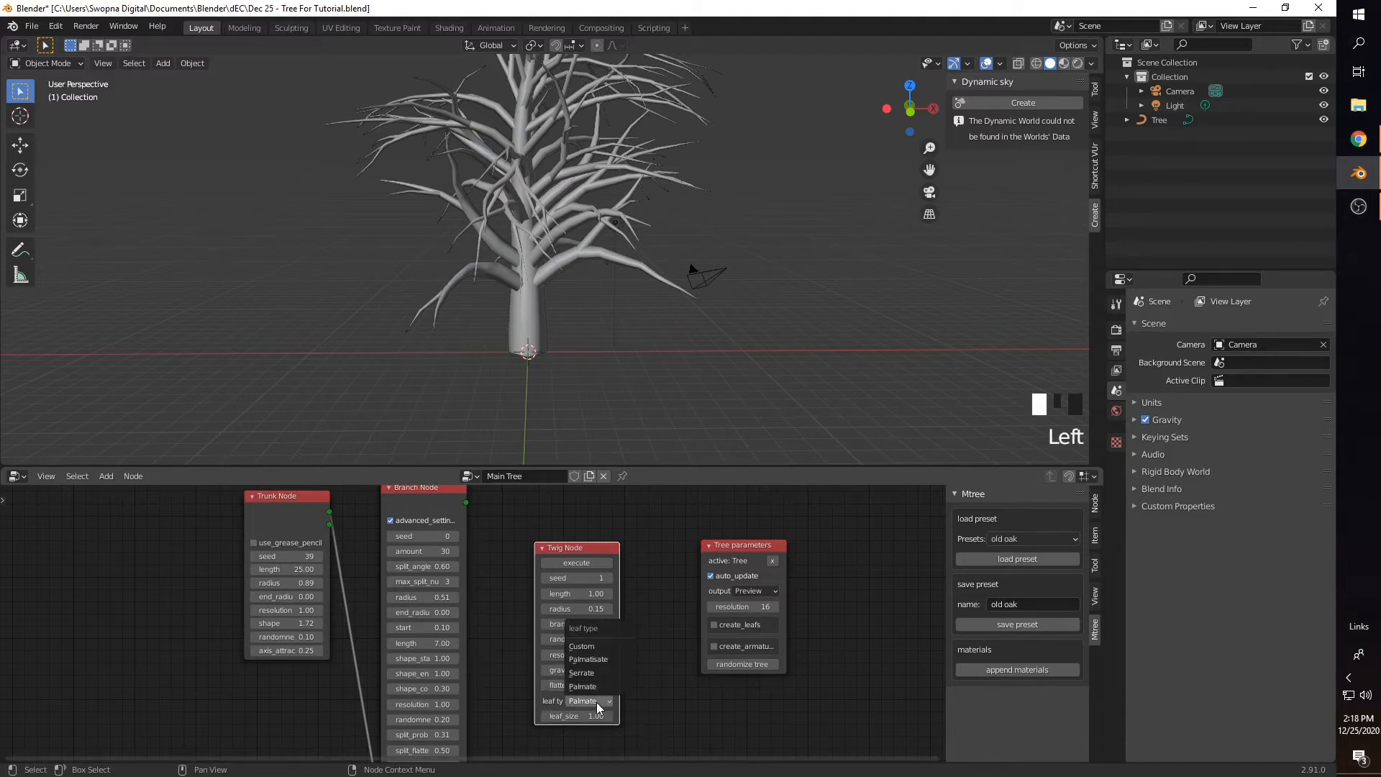
left_click(593, 663)
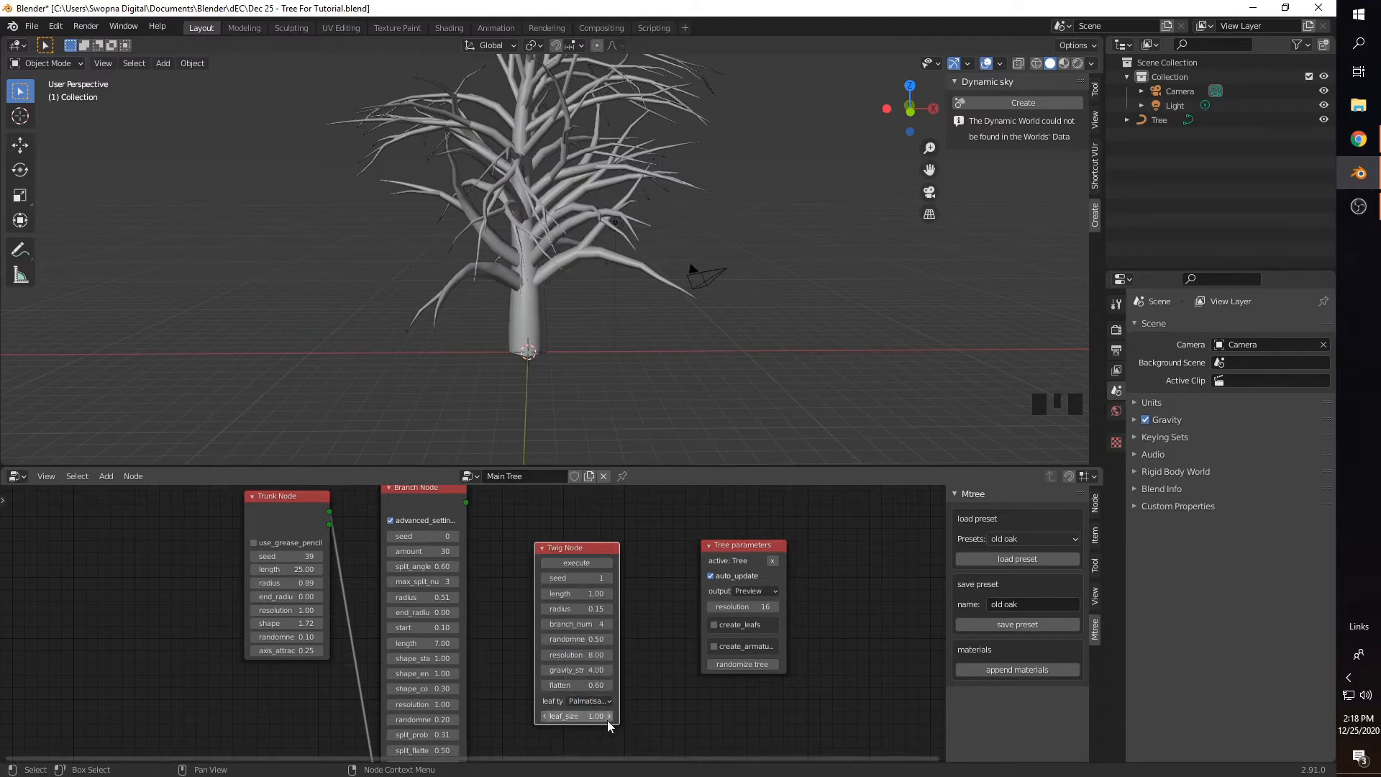
left_click(578, 563)
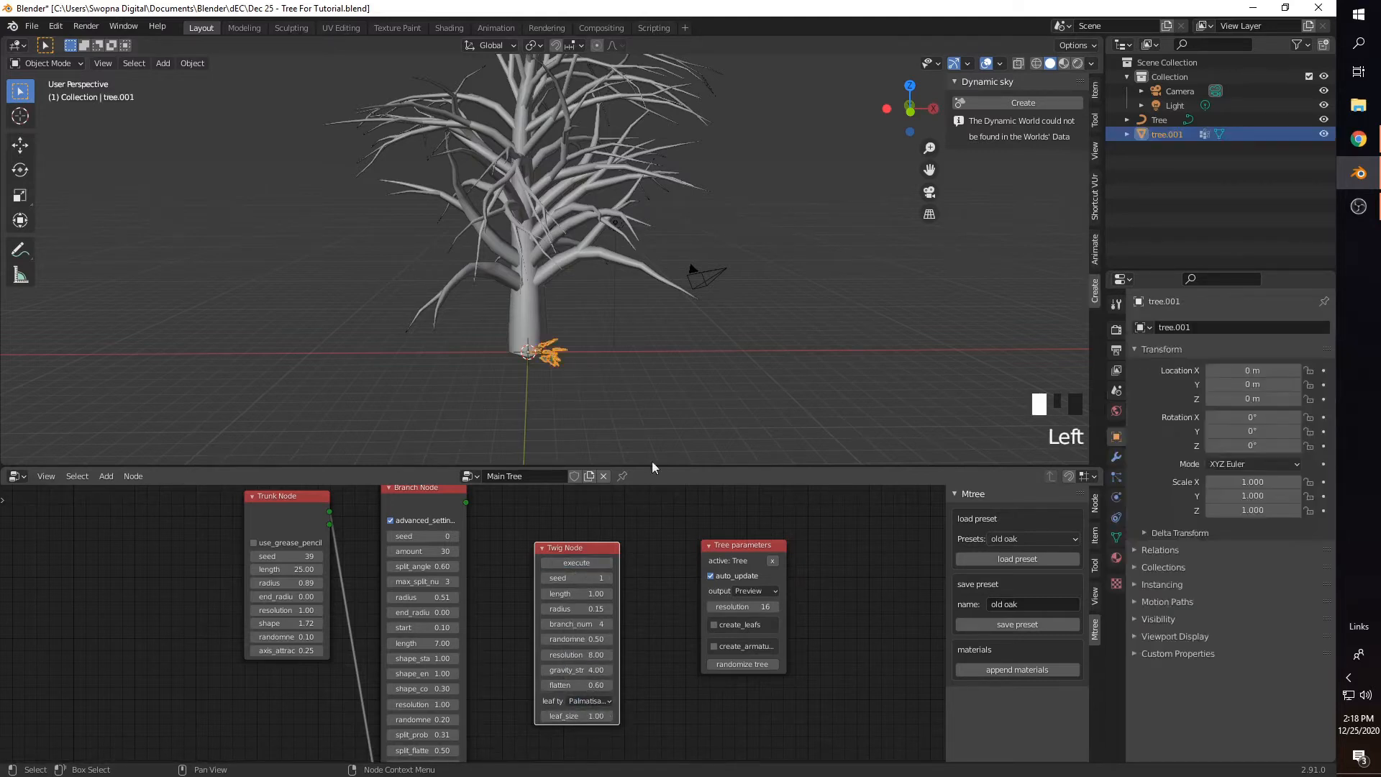
middle_click_drag(567, 362, 523, 370)
scroll(571, 419, "up", 5)
middle_click_drag(571, 419, 585, 257, "shift")
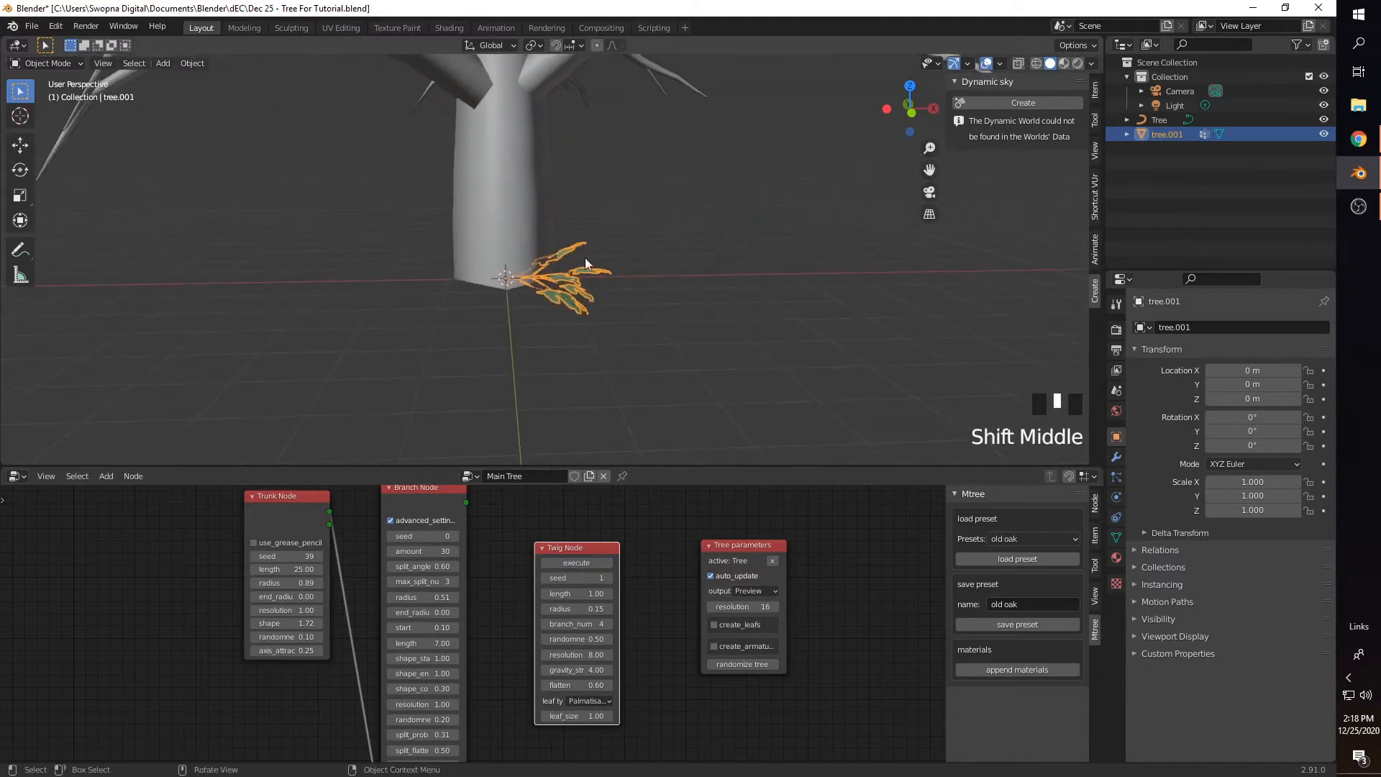
left_click(589, 357)
scroll(590, 367, "up", 2)
middle_click_drag(569, 330, 594, 417)
scroll(576, 355, "down", 5)
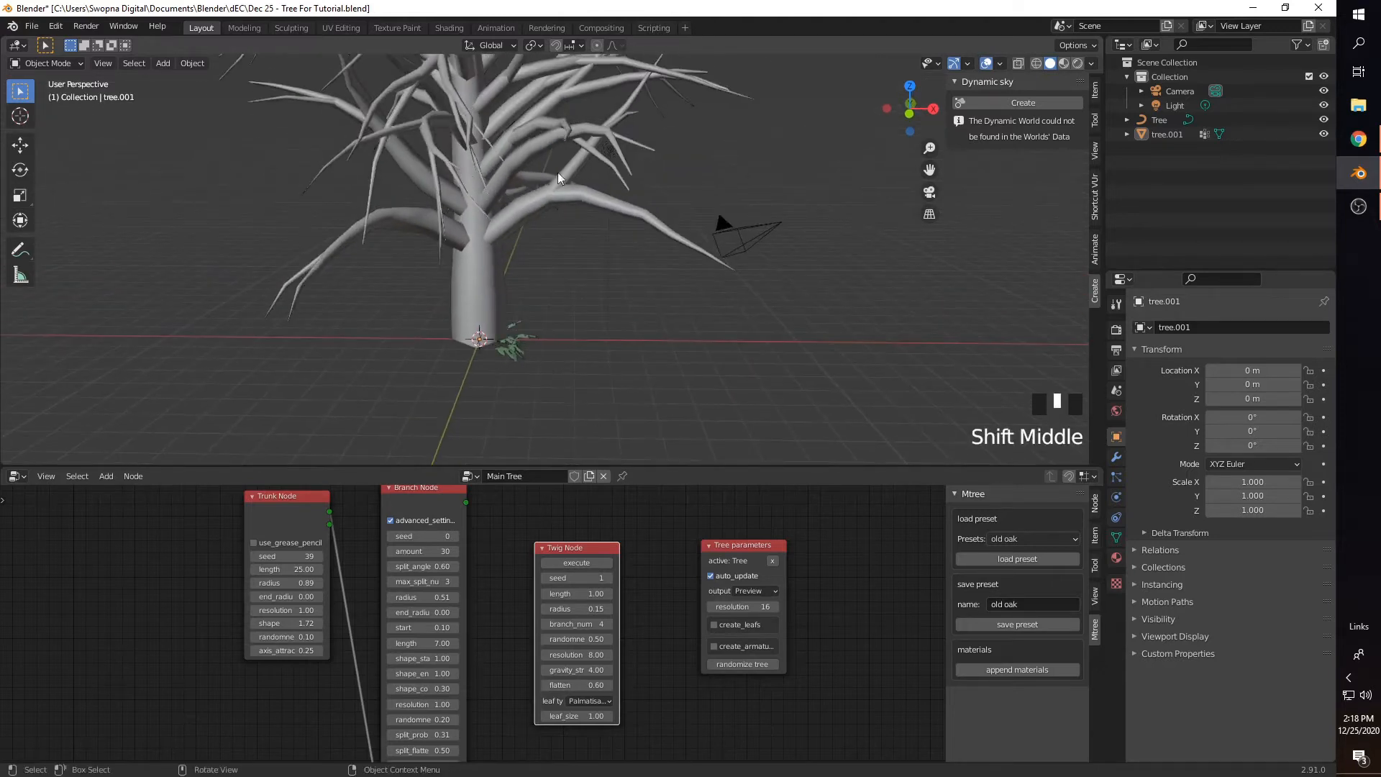
Step: Move the Tree parameters node closer to the Twig Node and enable create_leafs on it
middle_click_drag(606, 294, 605, 334)
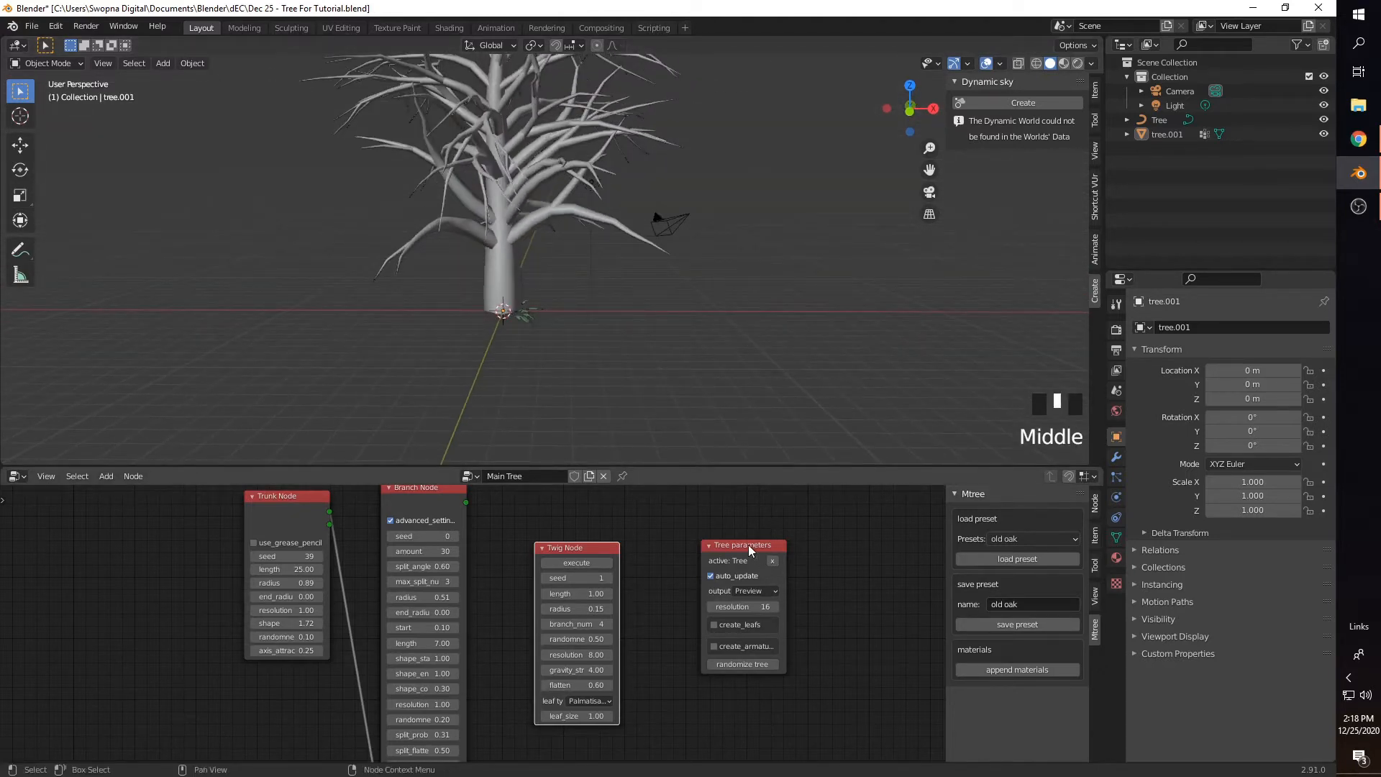
left_click_drag(749, 550, 729, 538)
left_click(695, 613)
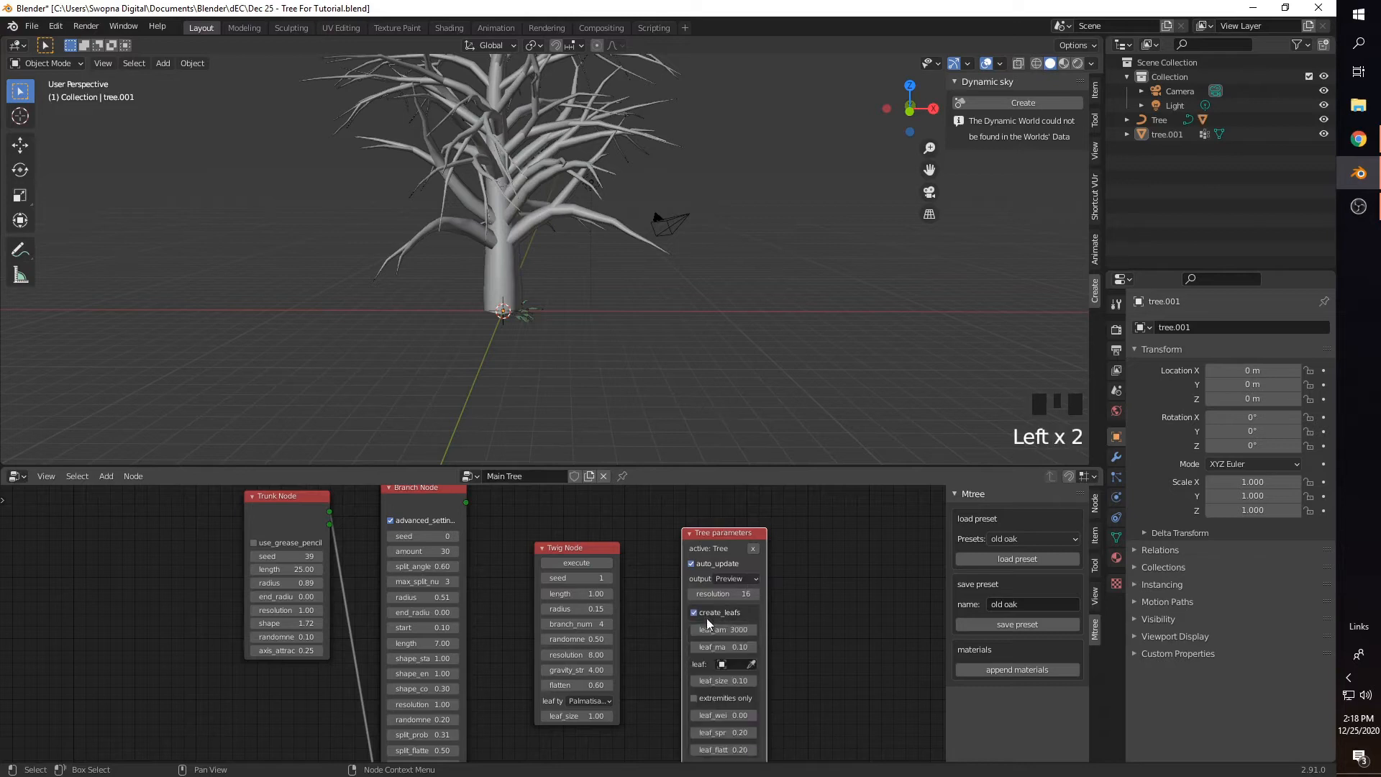
Step: Assign the generated twig beside the trunk as the leaf object in Tree parameters
middle_click_drag(792, 685, 748, 629)
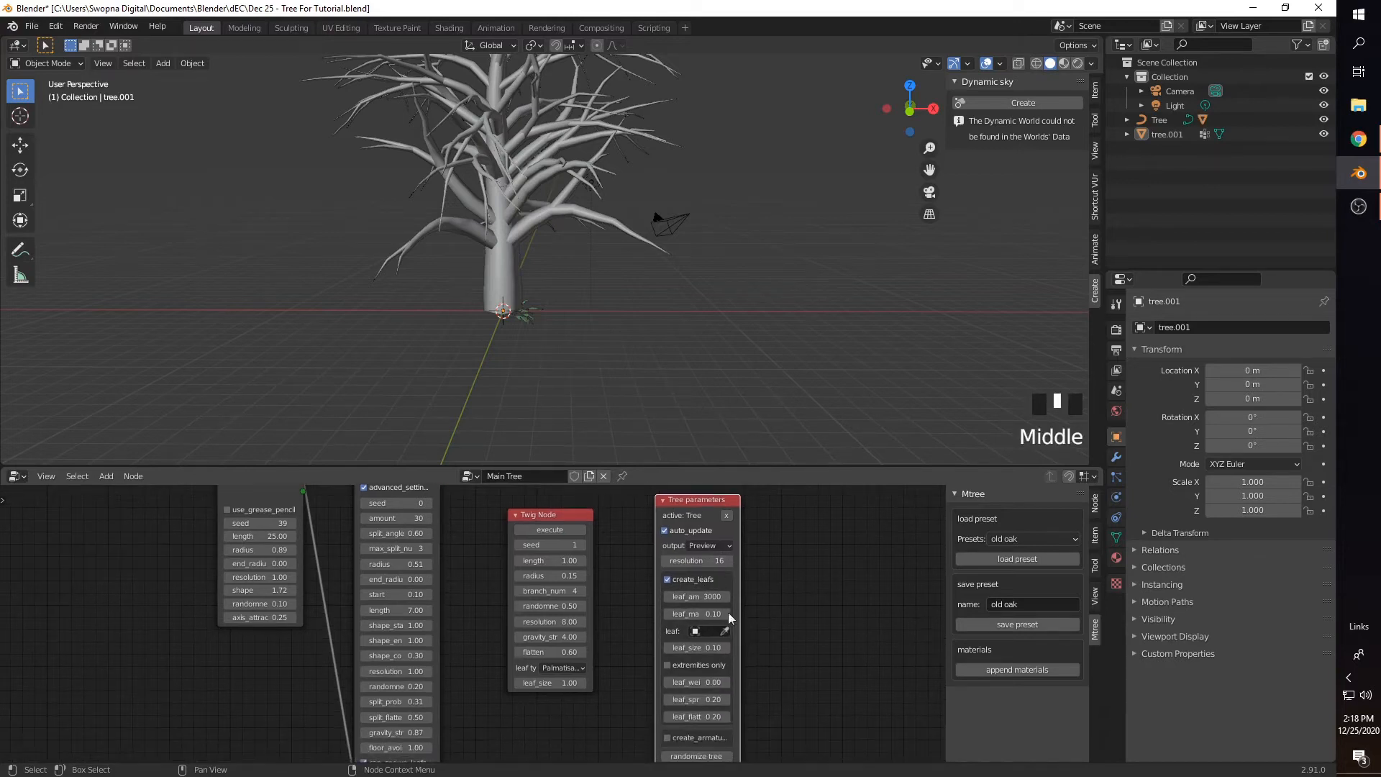
scroll(720, 658, "down", 1)
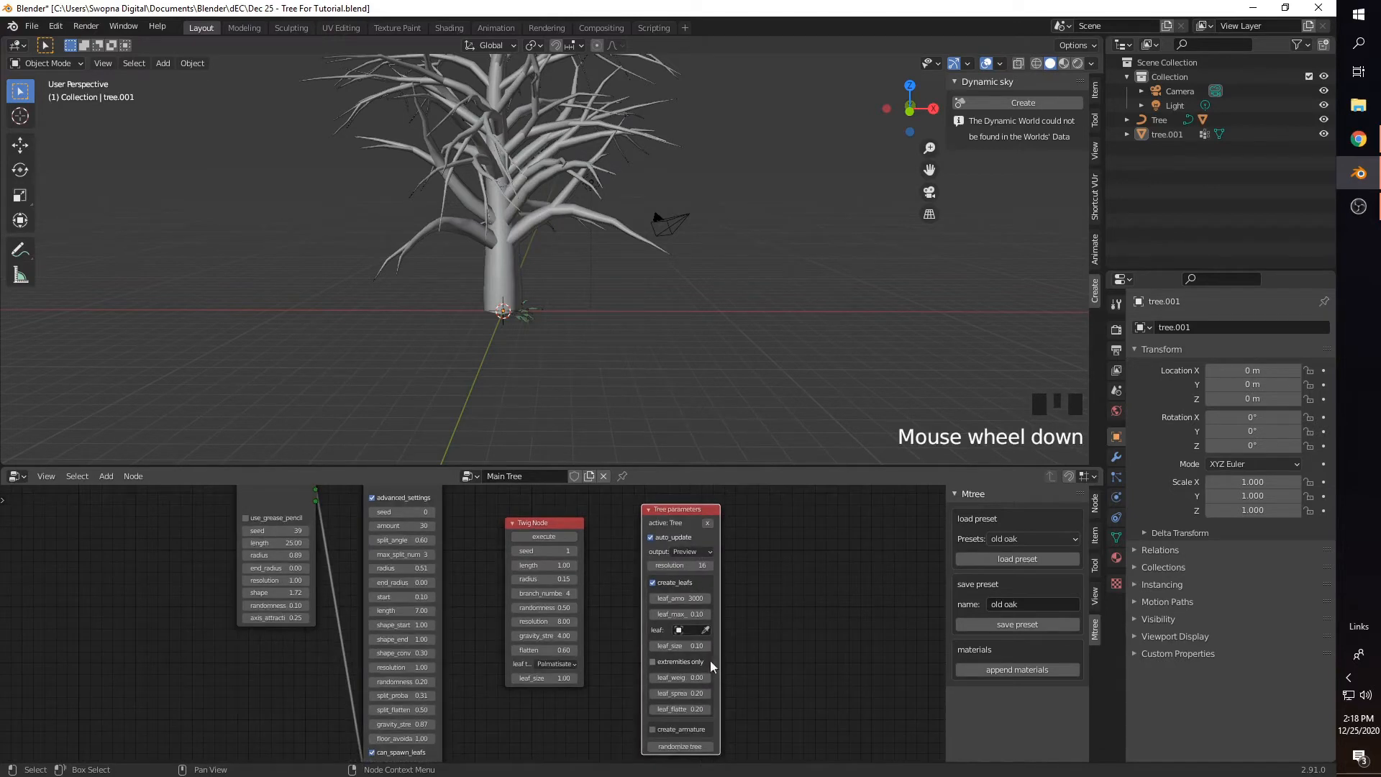
left_click(688, 631)
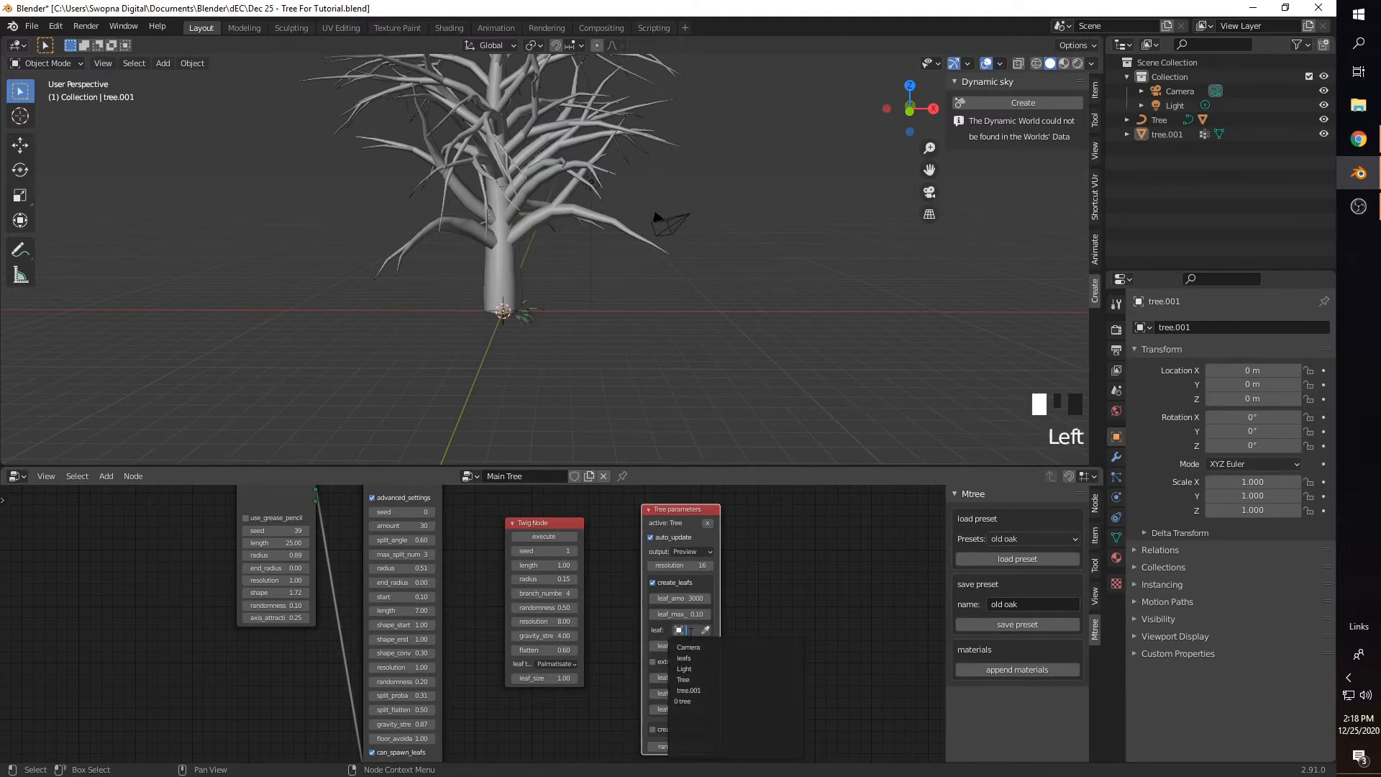
left_click(706, 630)
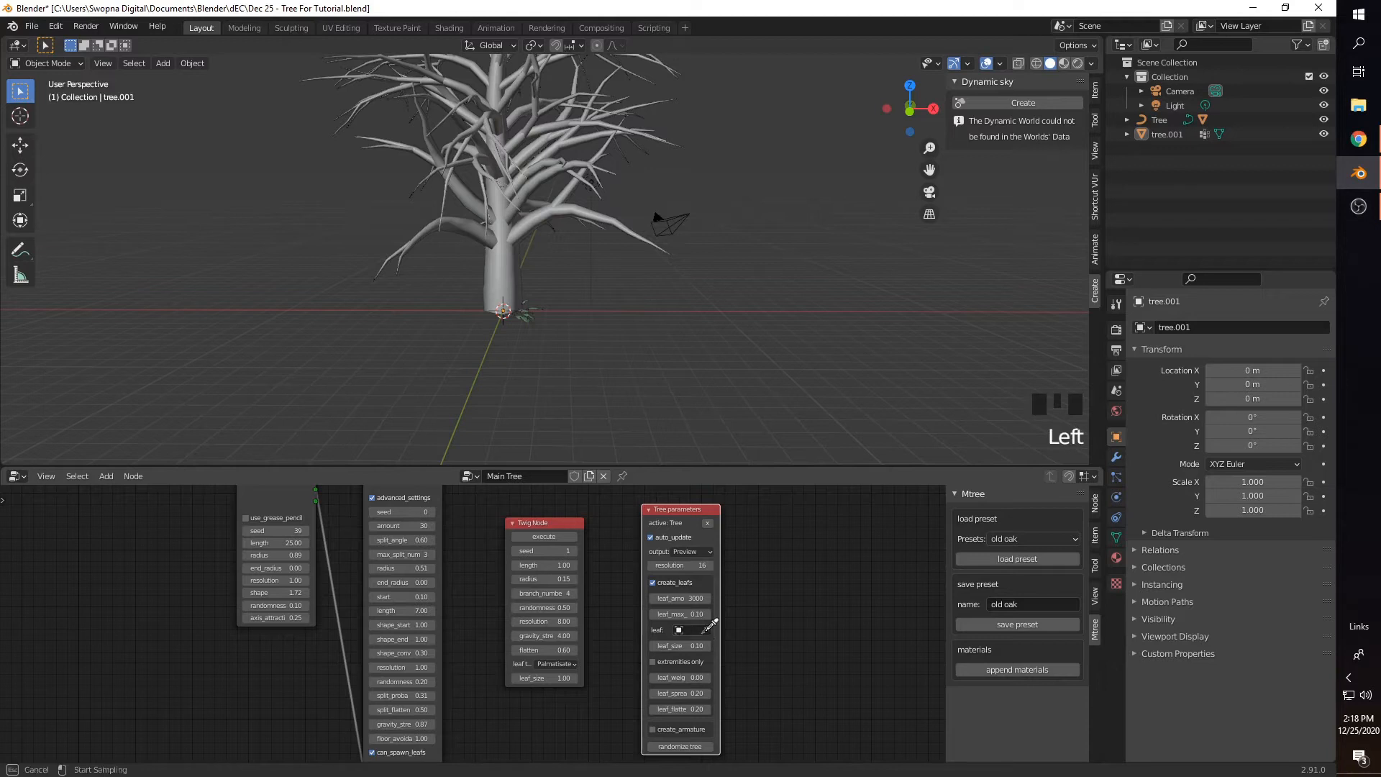
left_click(530, 314)
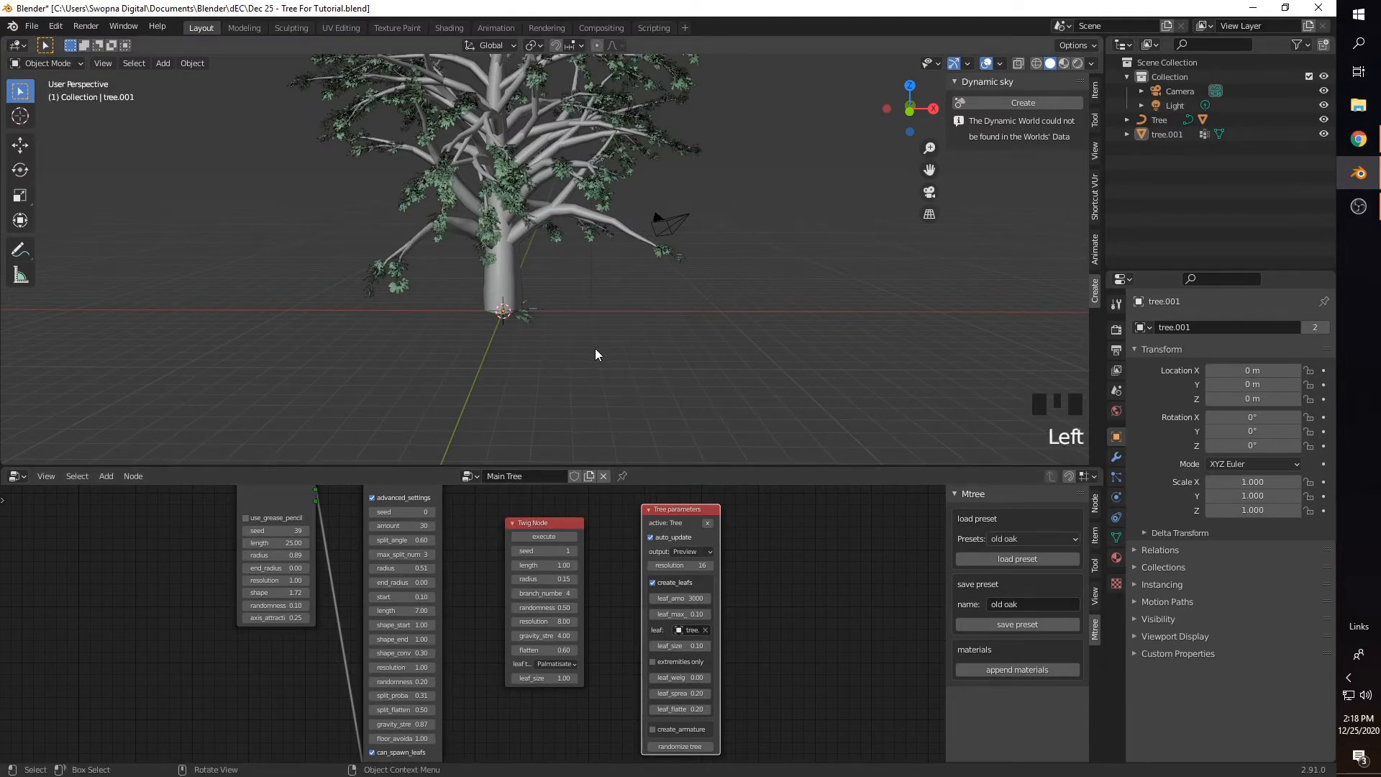
mouse_move(596, 354)
middle_mouse_down()
mouse_move(570, 345)
mouse_move(576, 330)
mouse_move(602, 350)
mouse_move(593, 387)
mouse_move(600, 371)
middle_mouse_up()
scroll(572, 360, "up", 3)
scroll(571, 359, "up", 1)
Step: Set the leaf amount in Tree parameters to 5000 and enable extremities only
left_click_drag(666, 508, 646, 500)
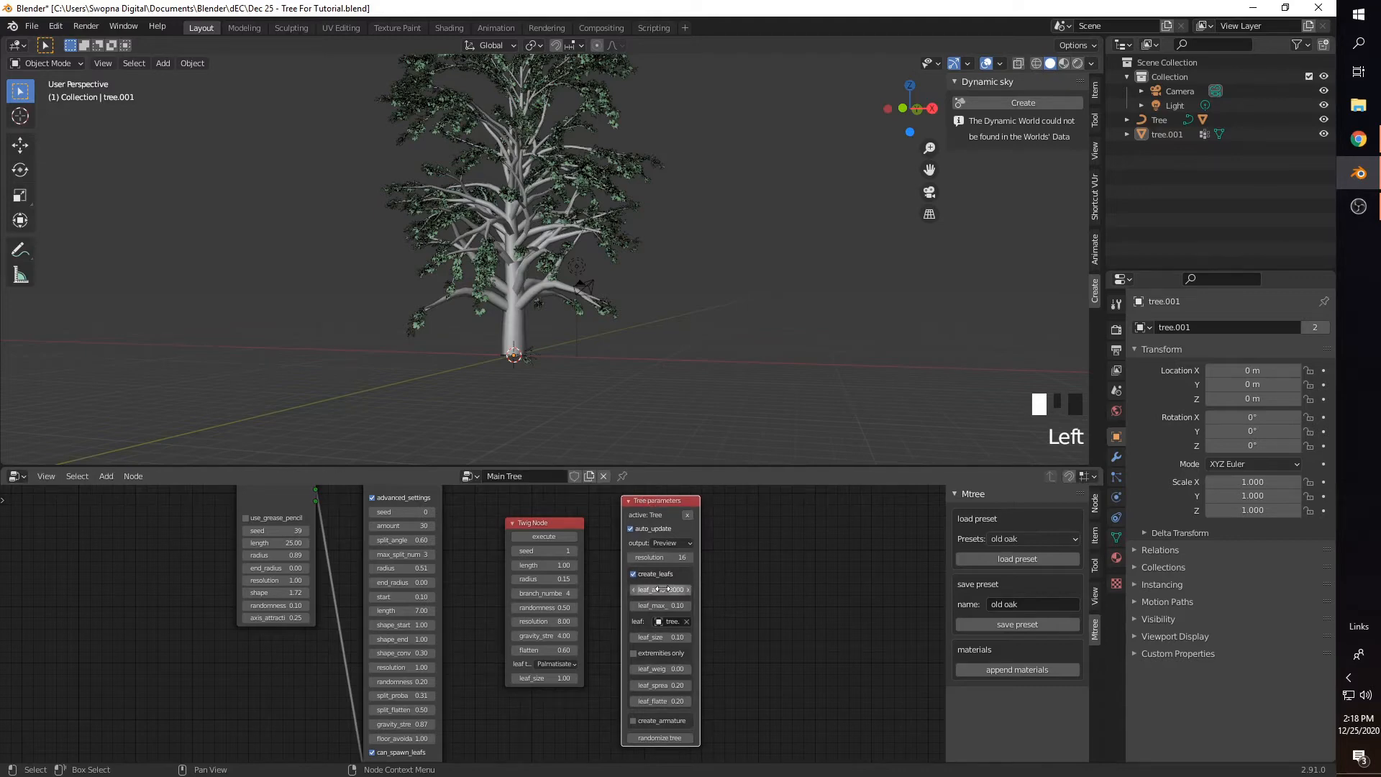
scroll(608, 425, "up", 3)
middle_click_drag(605, 425, 620, 321, "shift")
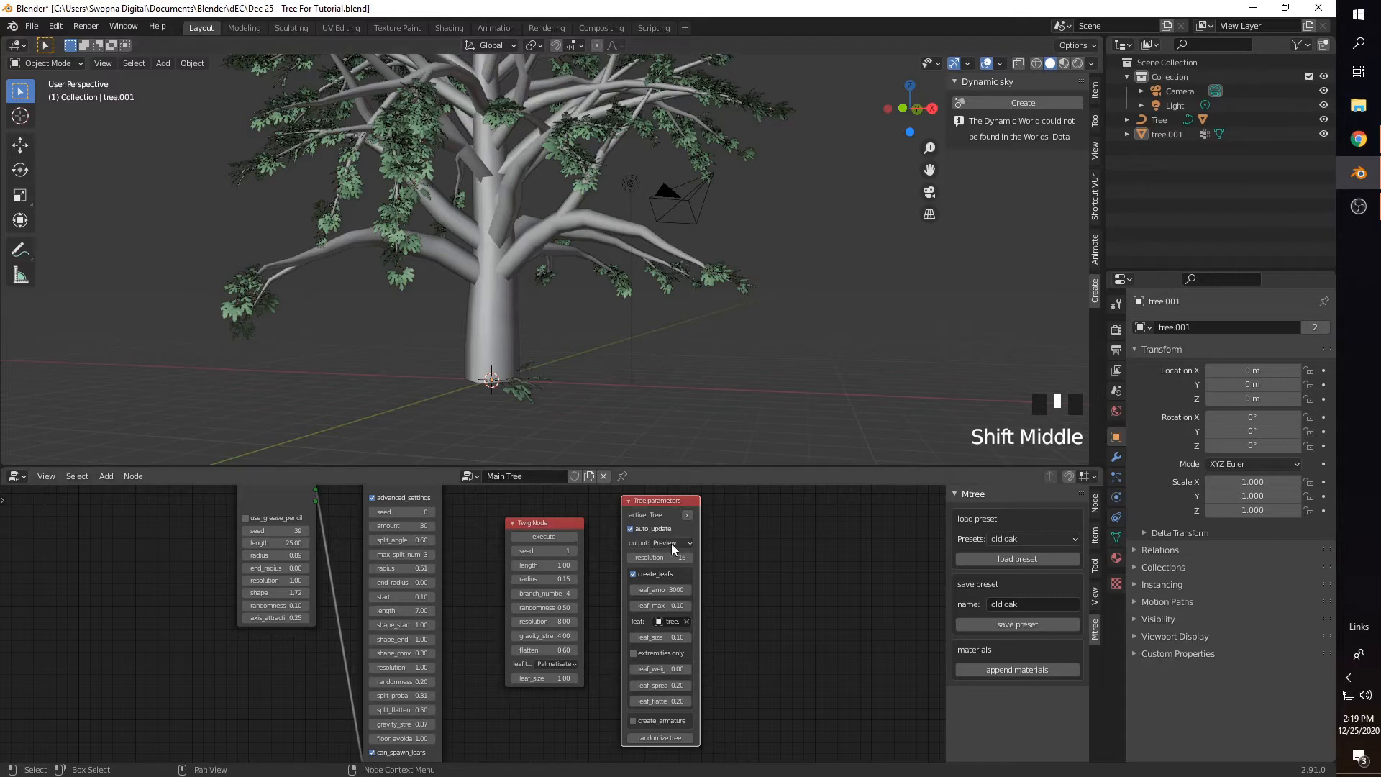
left_click(680, 589)
type("5")
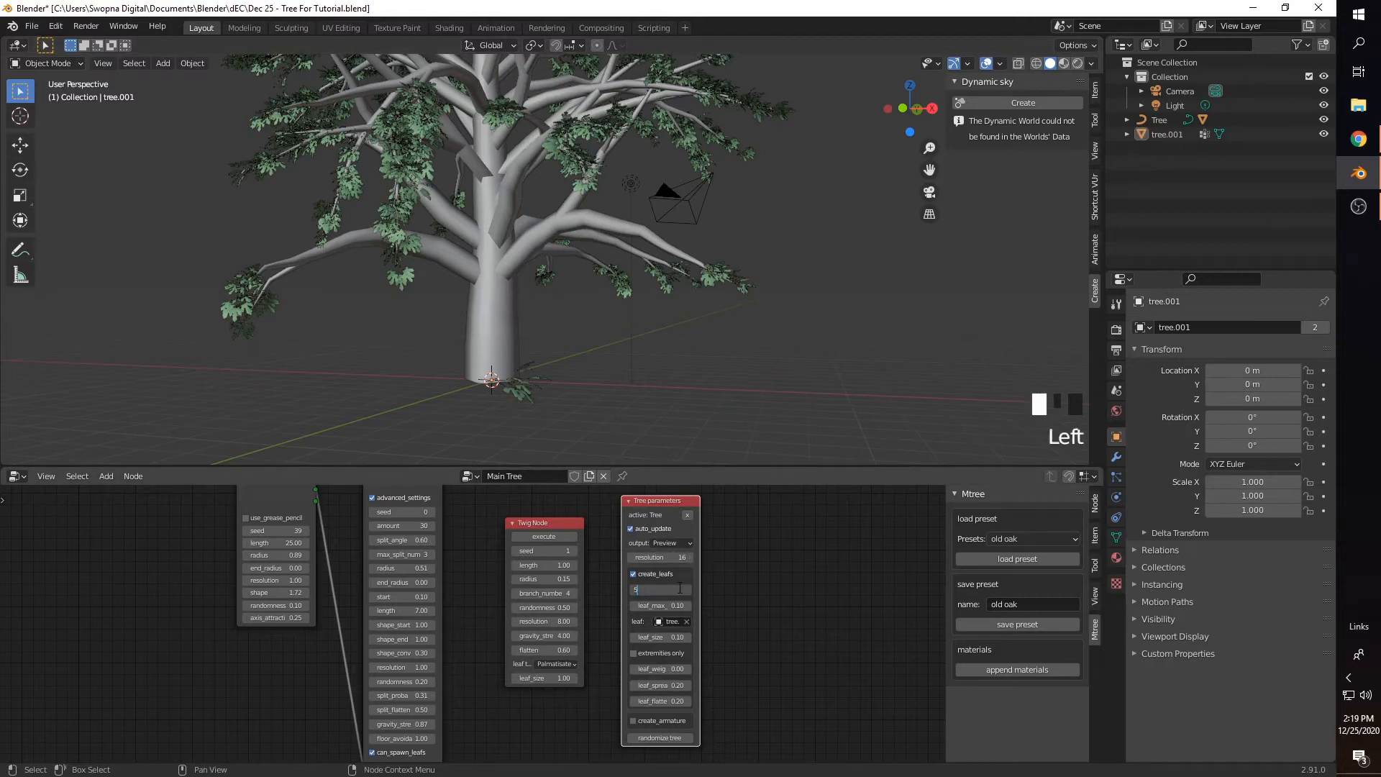
type("000")
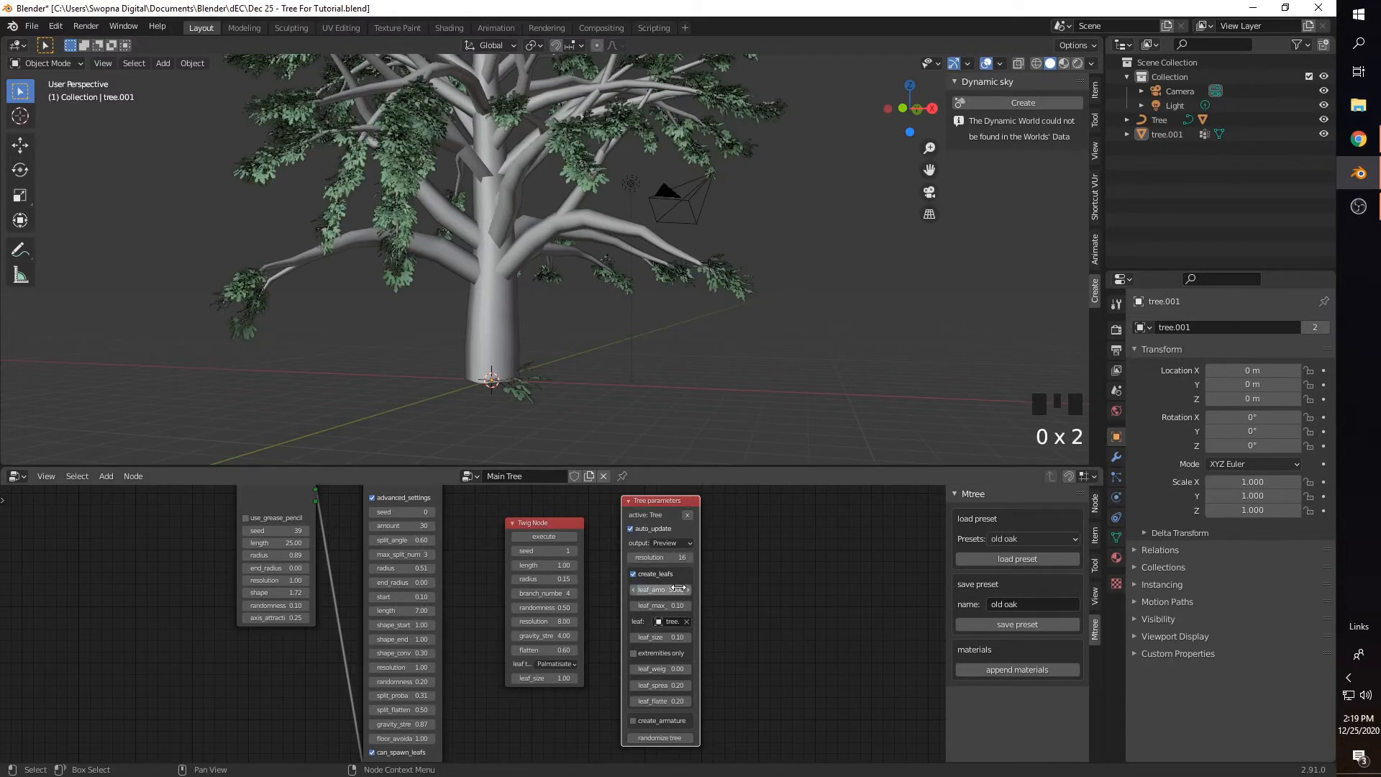
scroll(546, 302, "down", 2)
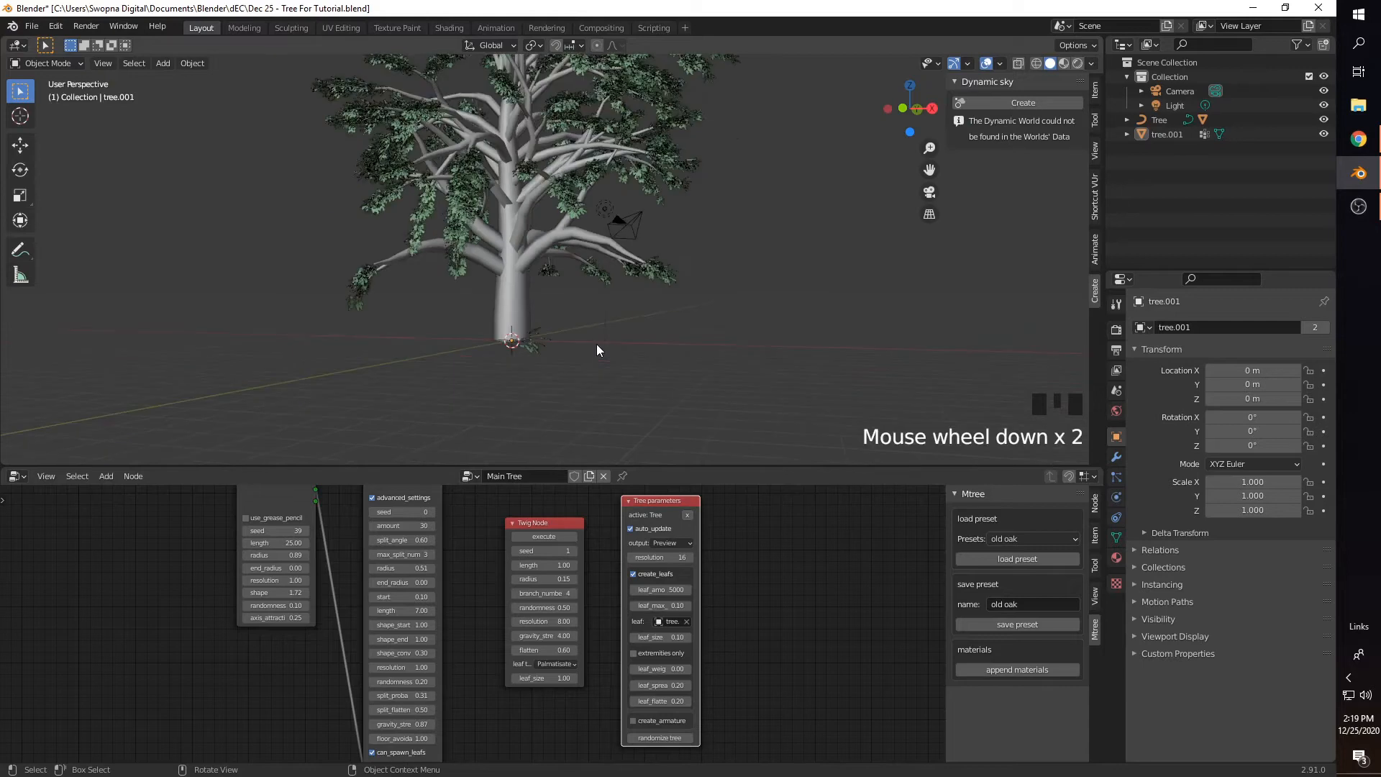
left_click(659, 651)
scroll(579, 291, "down", 3)
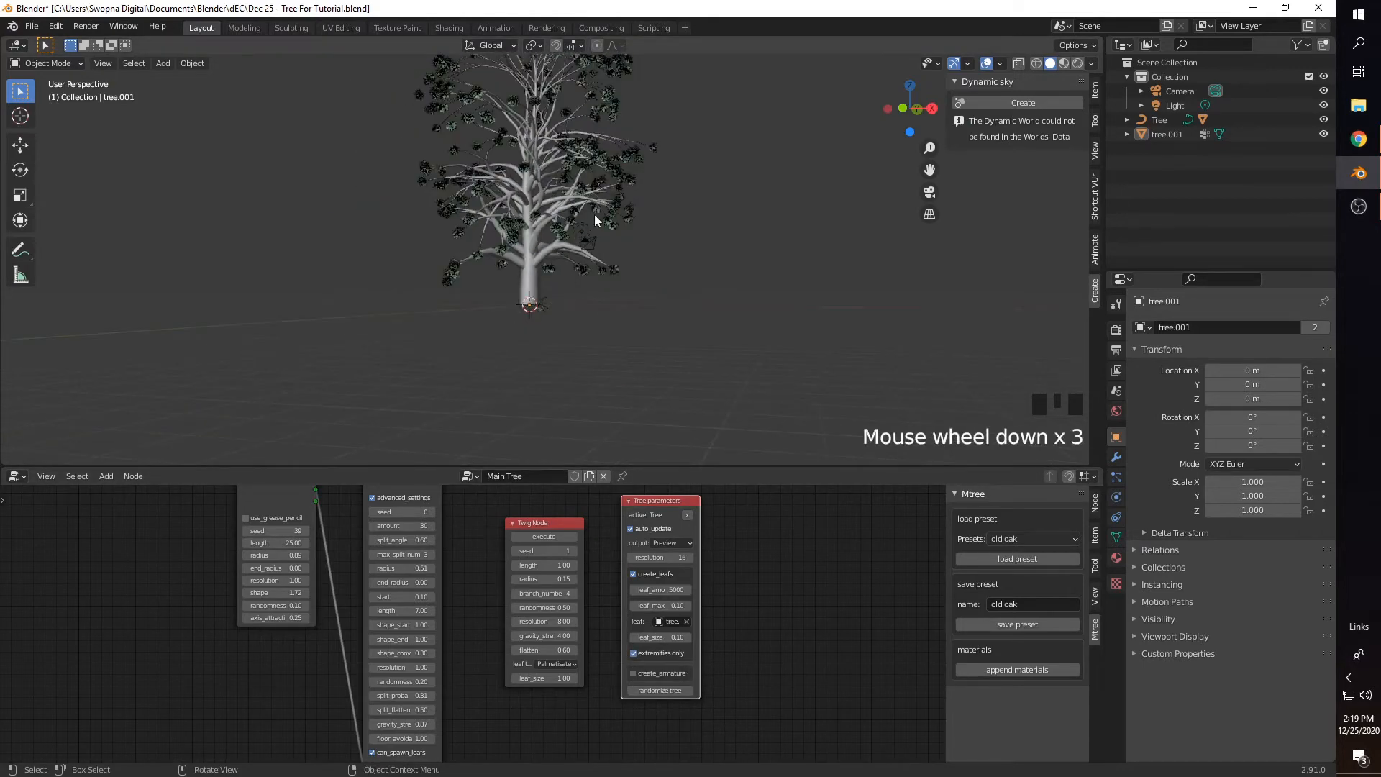
Step: Turn off extremities only in the Tree parameters node so leaves spread along the branches
scroll(594, 216, "up", 1)
middle_click_drag(584, 209, 602, 279, "shift")
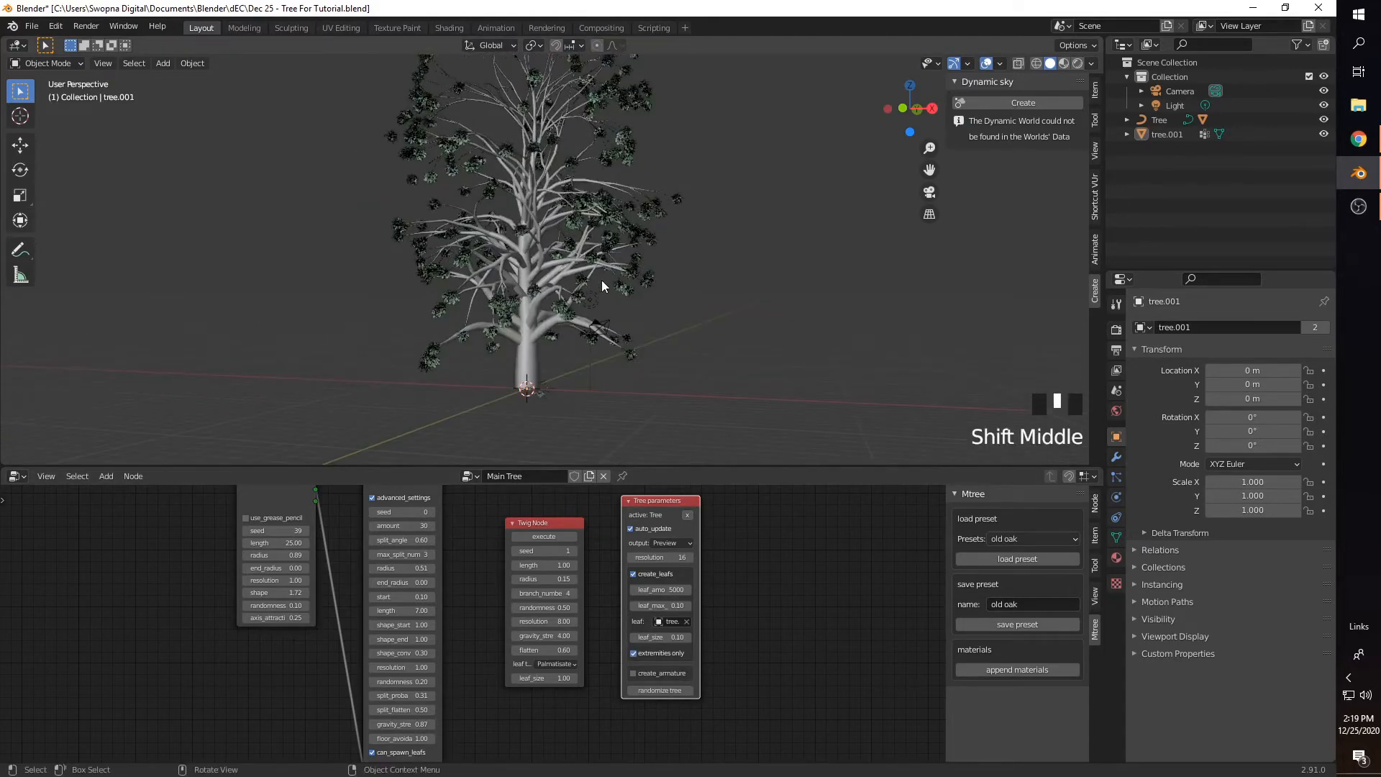
left_click(653, 653)
scroll(536, 321, "up", 1)
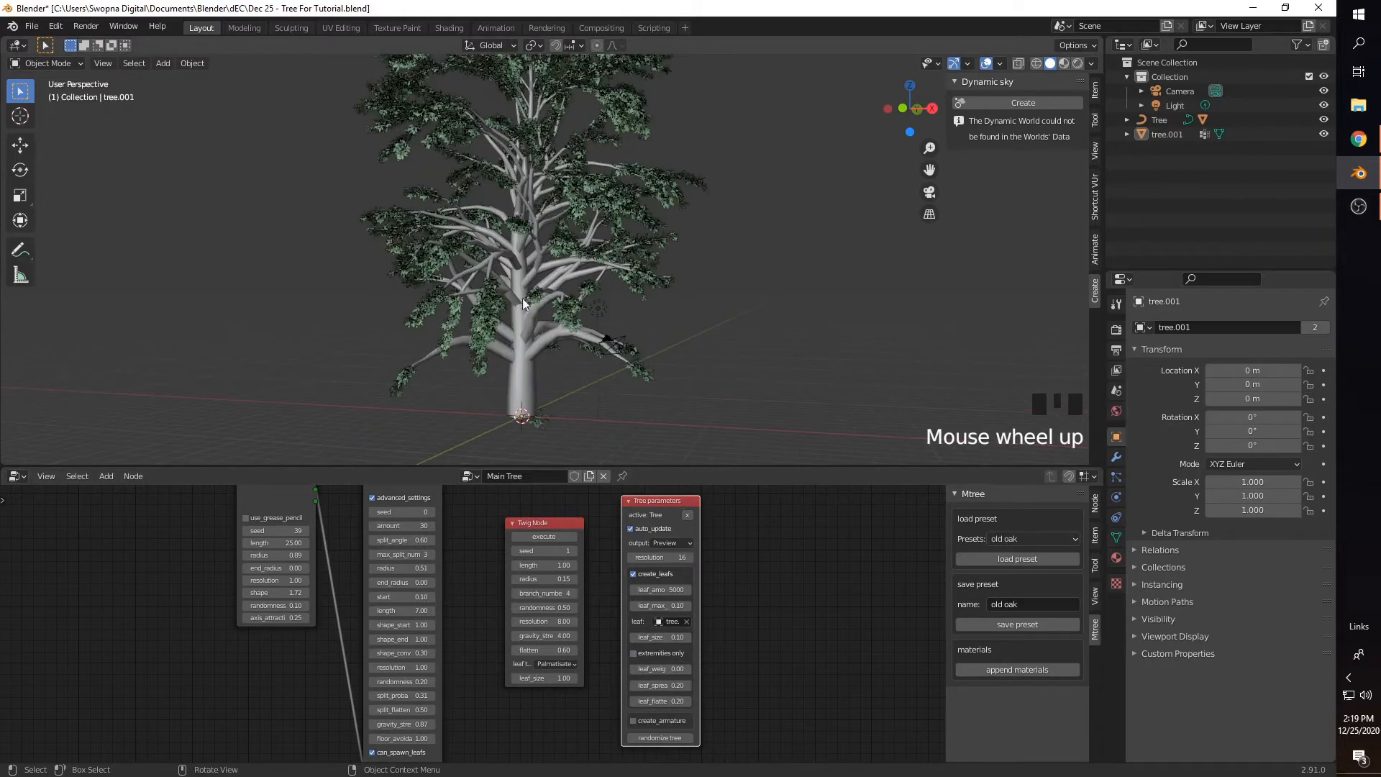
middle_click_drag(615, 370, 609, 349, "shift")
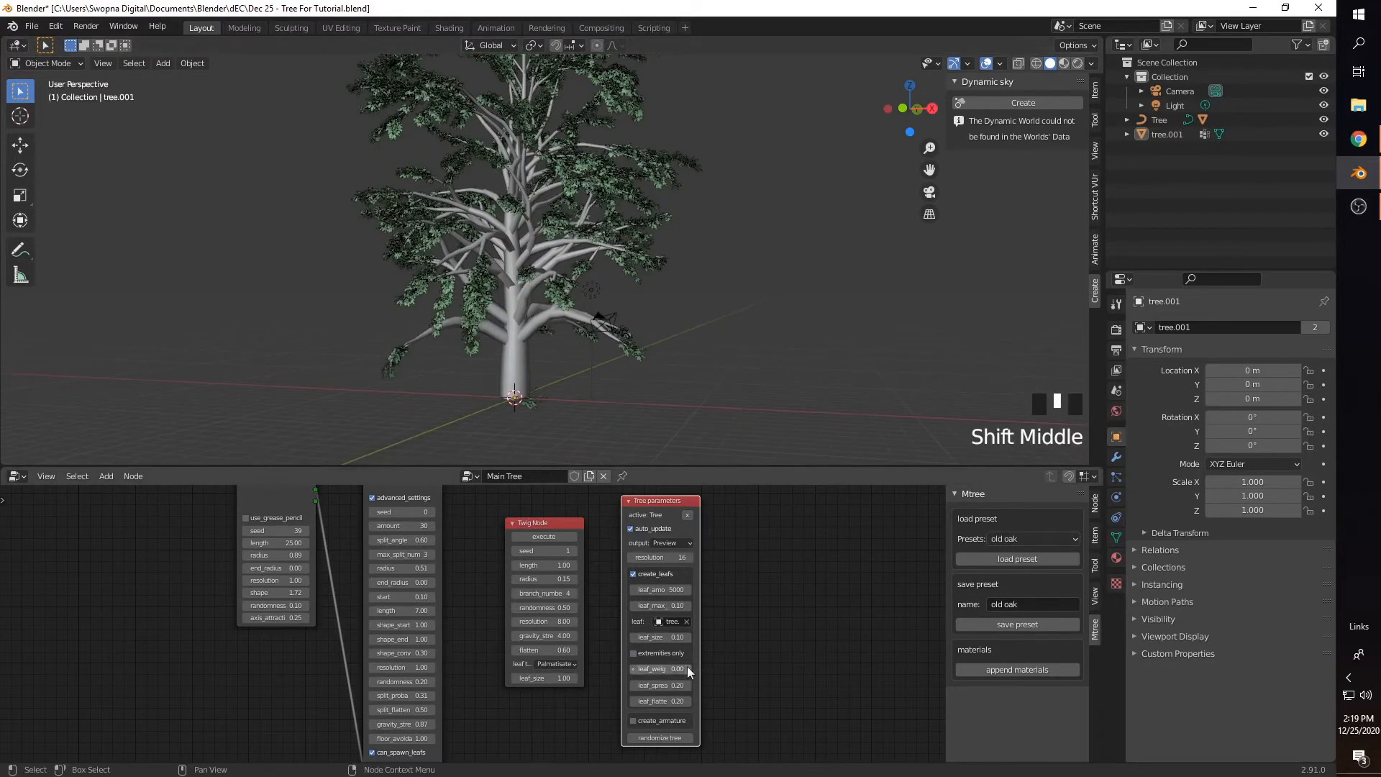
Step: Set the leaf weight in Tree parameters to 0.50
left_click_drag(683, 669, 755, 669)
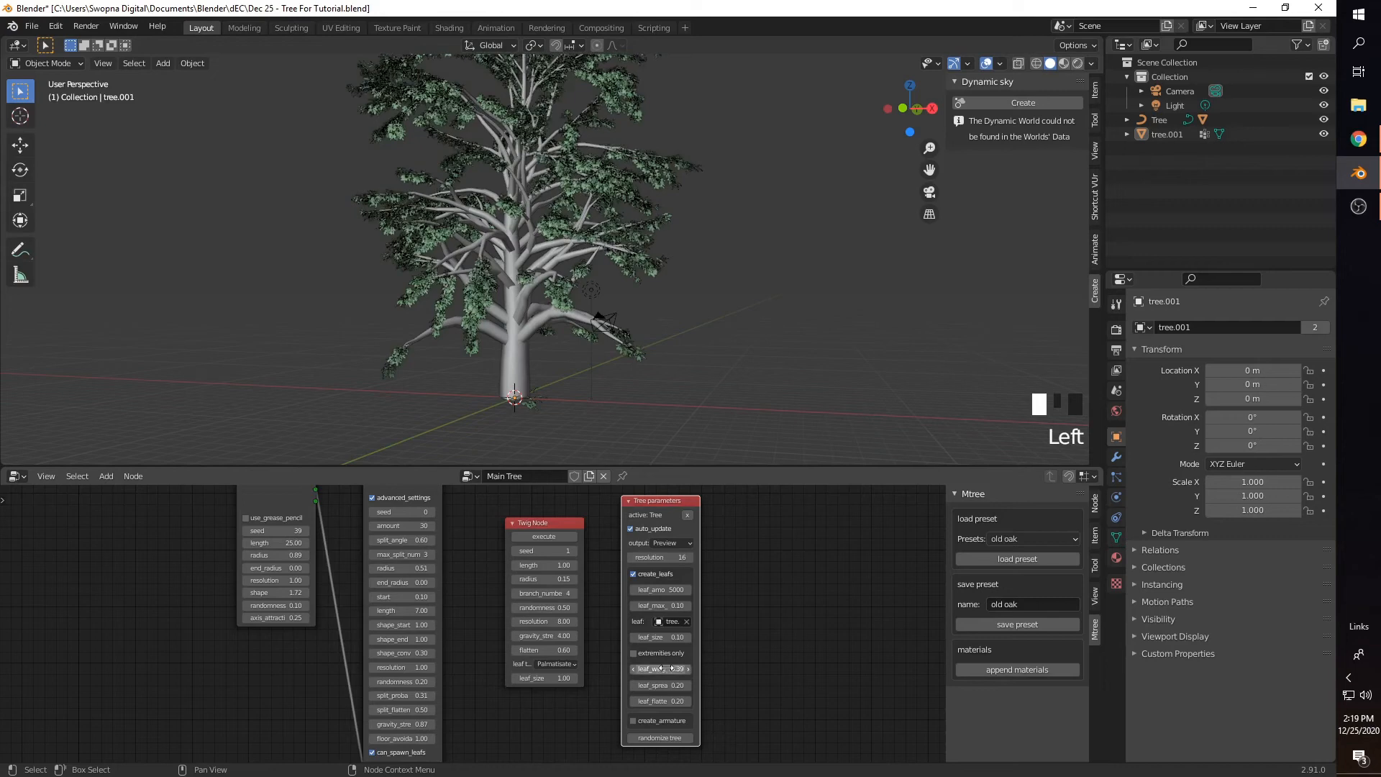
left_click(676, 668)
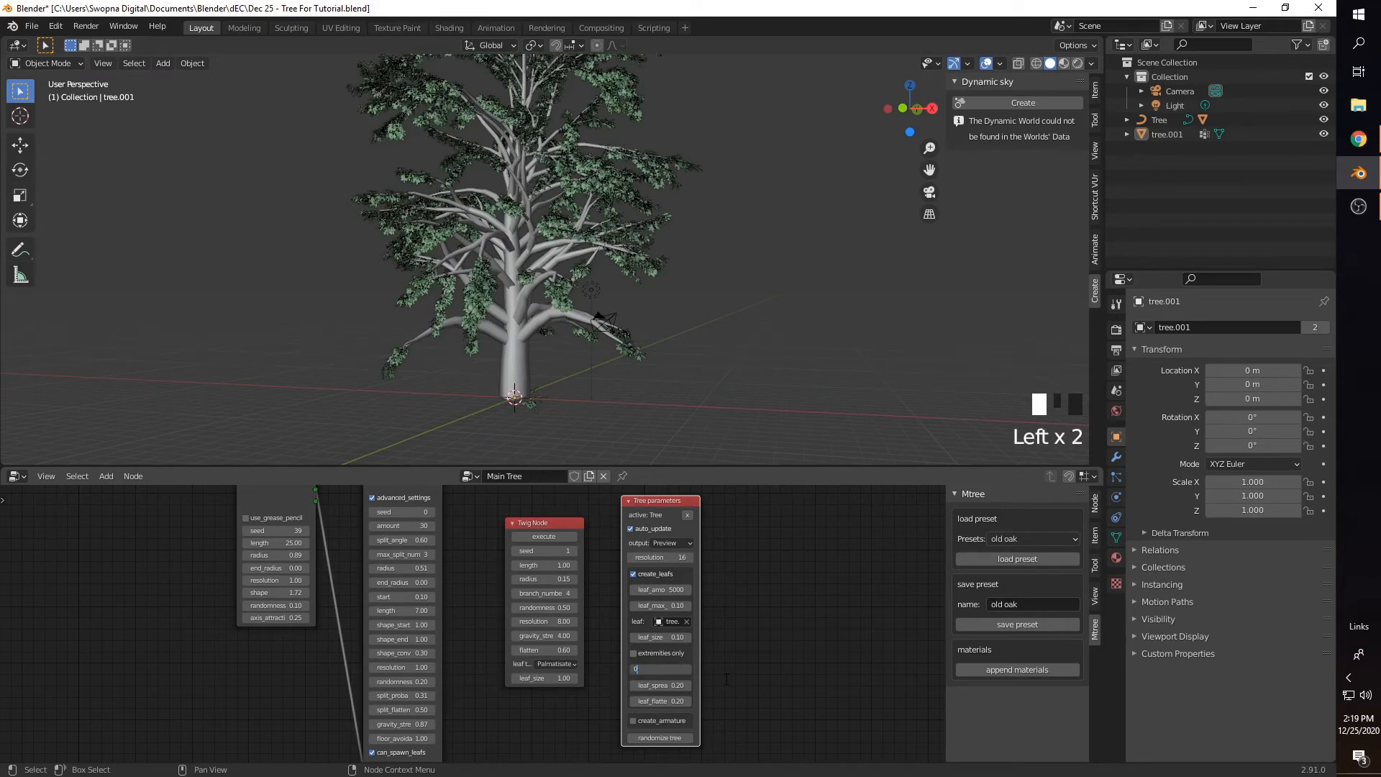
key("Return")
scroll(560, 368, "up", 2)
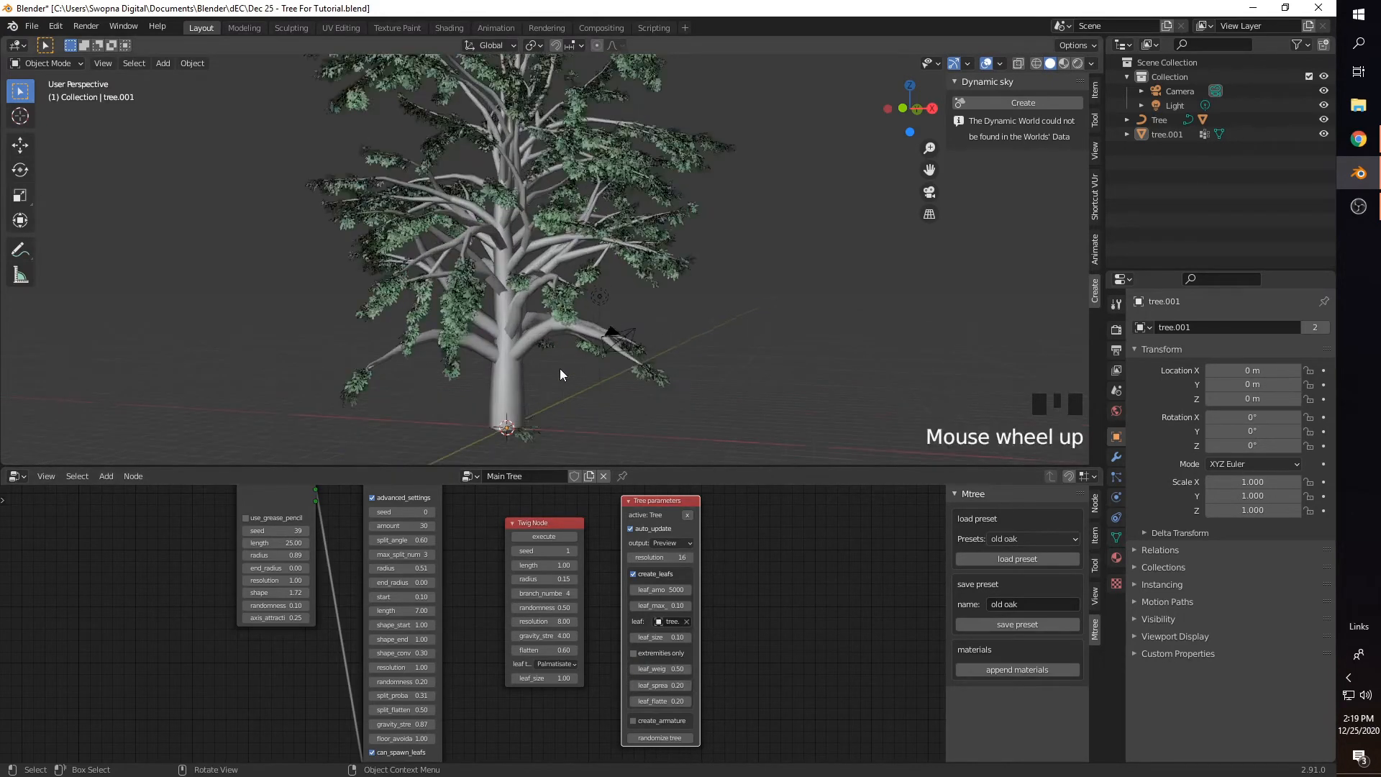
middle_click_drag(560, 368, 554, 328, "shift")
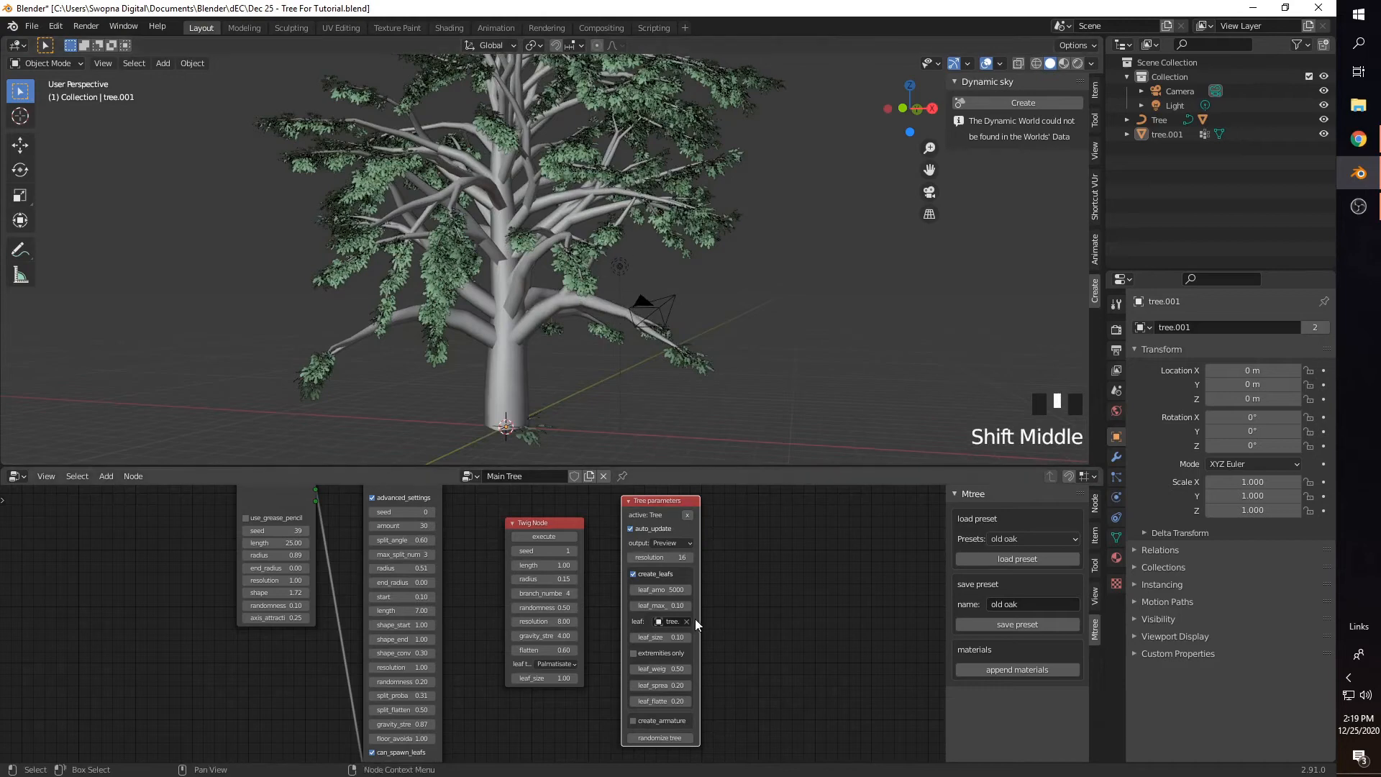
Step: Set the leaf spread to 0.30 and the leaf flatten value to 0.50 in Tree parameters
left_click(662, 684)
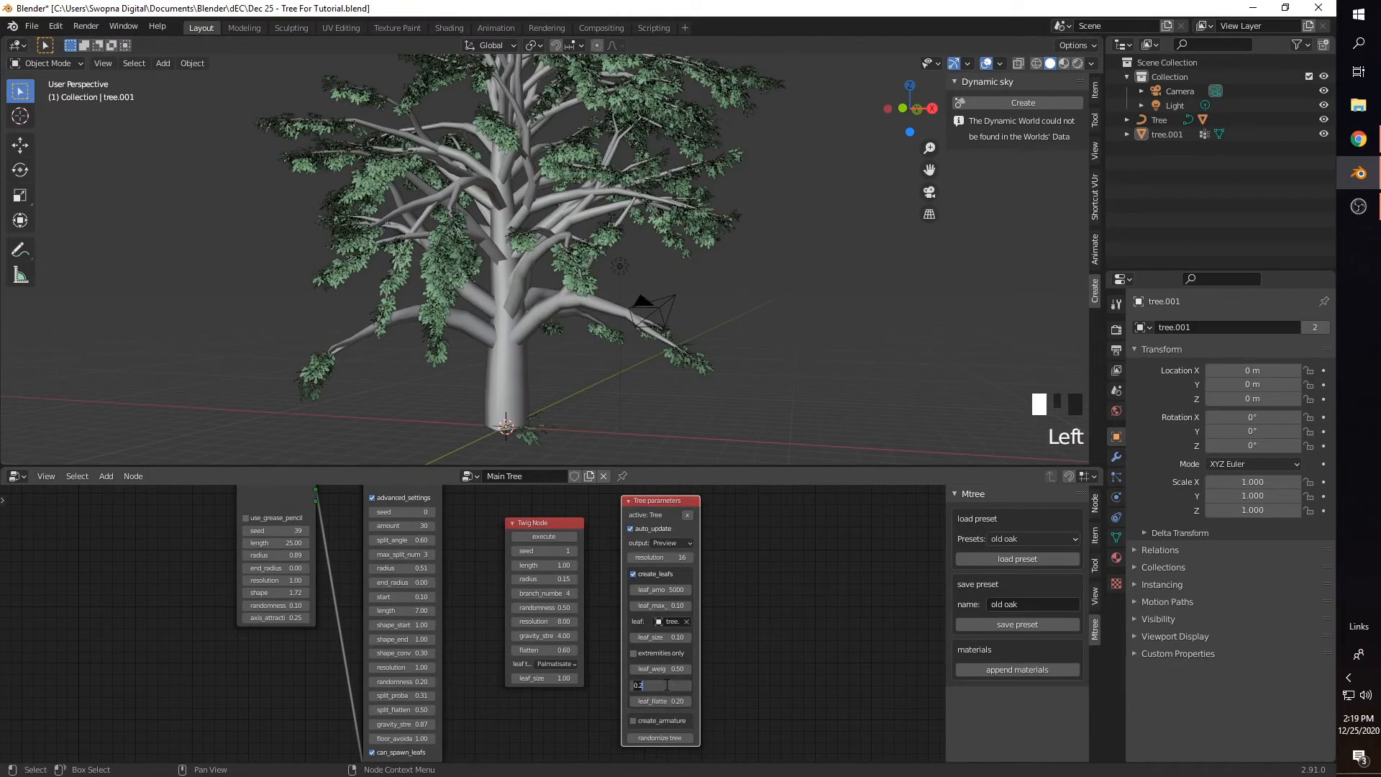
key("Return")
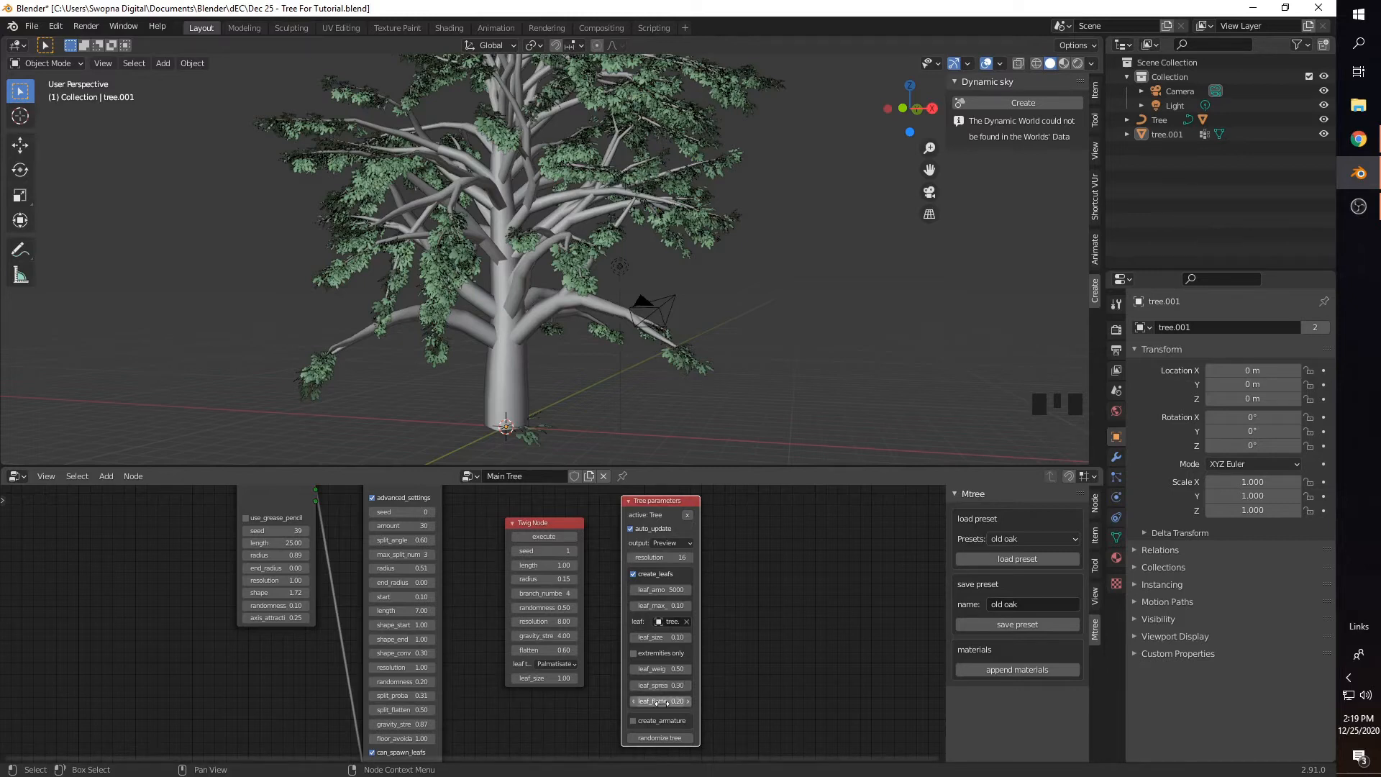
left_click(662, 702)
type("0.5")
key("Return")
left_click(702, 417)
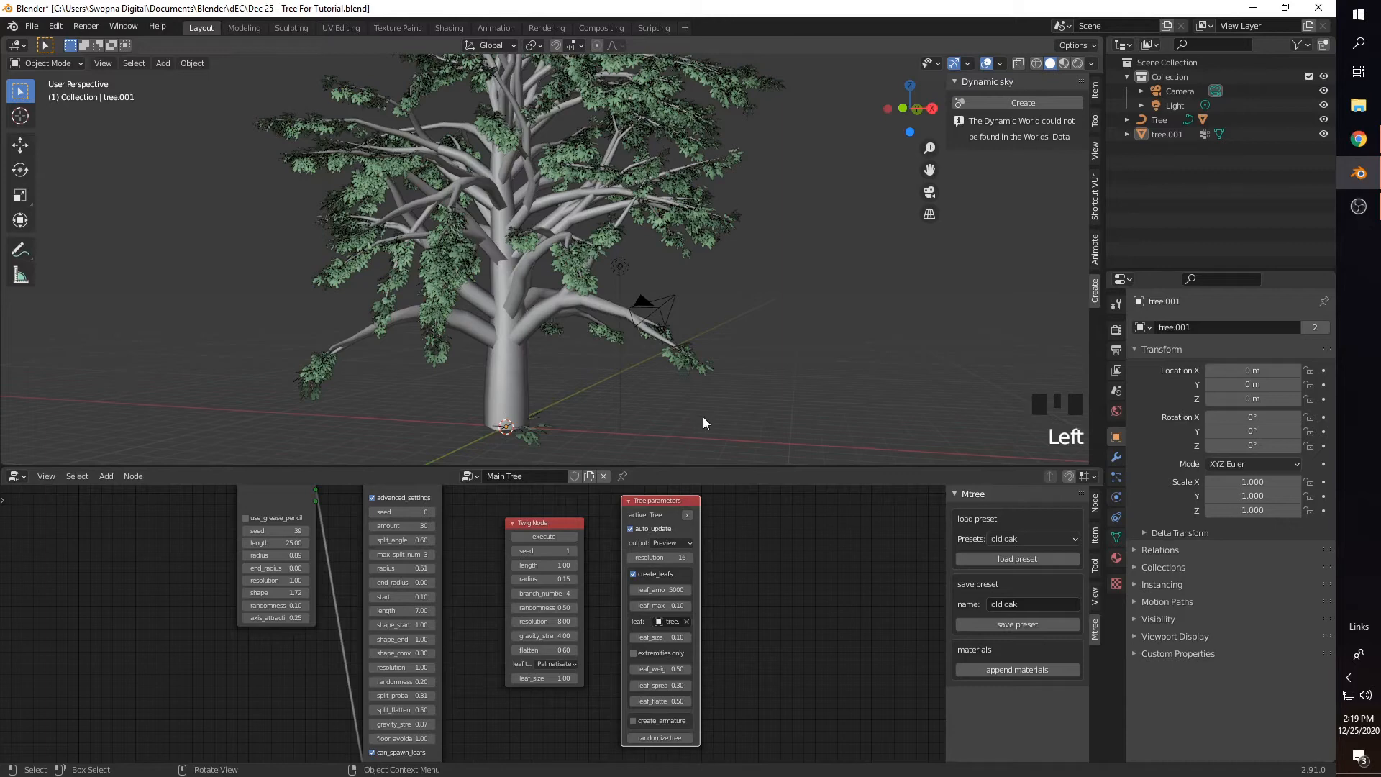
Step: Raise the leaf amount in Tree parameters to 6000
scroll(592, 381, "up", 2)
scroll(593, 393, "down", 5)
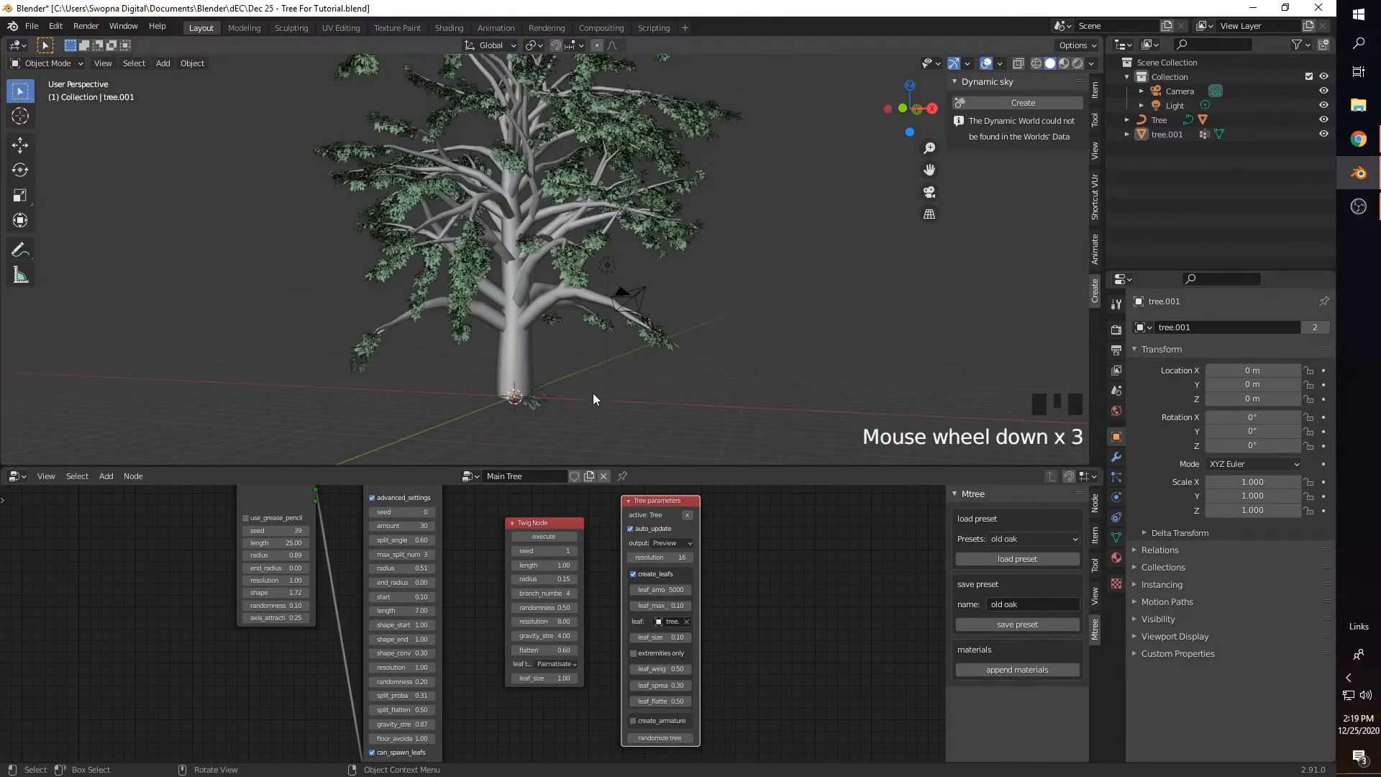
middle_click_drag(586, 343, 586, 360, "shift")
scroll(584, 367, "up", 1)
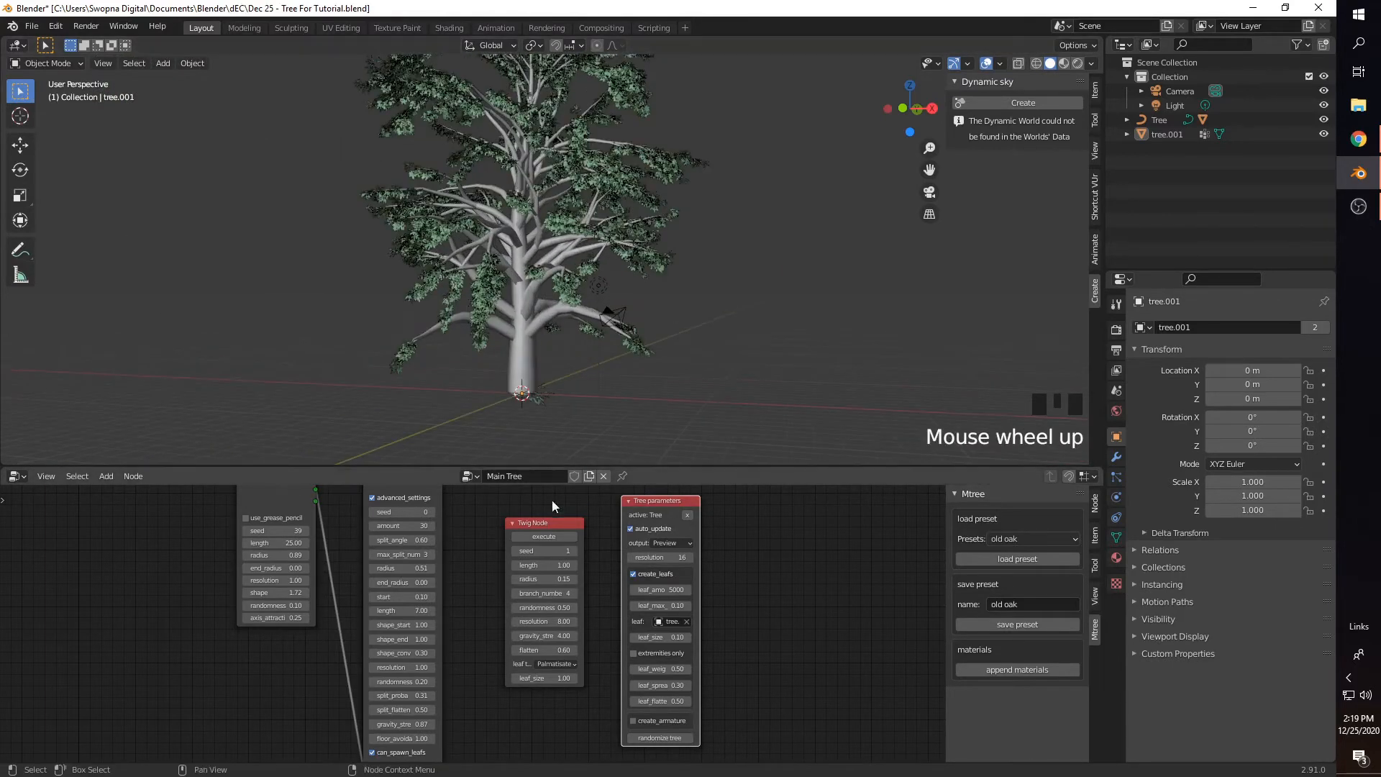
scroll(476, 573, "down", 3)
middle_click_drag(610, 309, 576, 363)
middle_click_drag(678, 600, 683, 612)
left_click(625, 608)
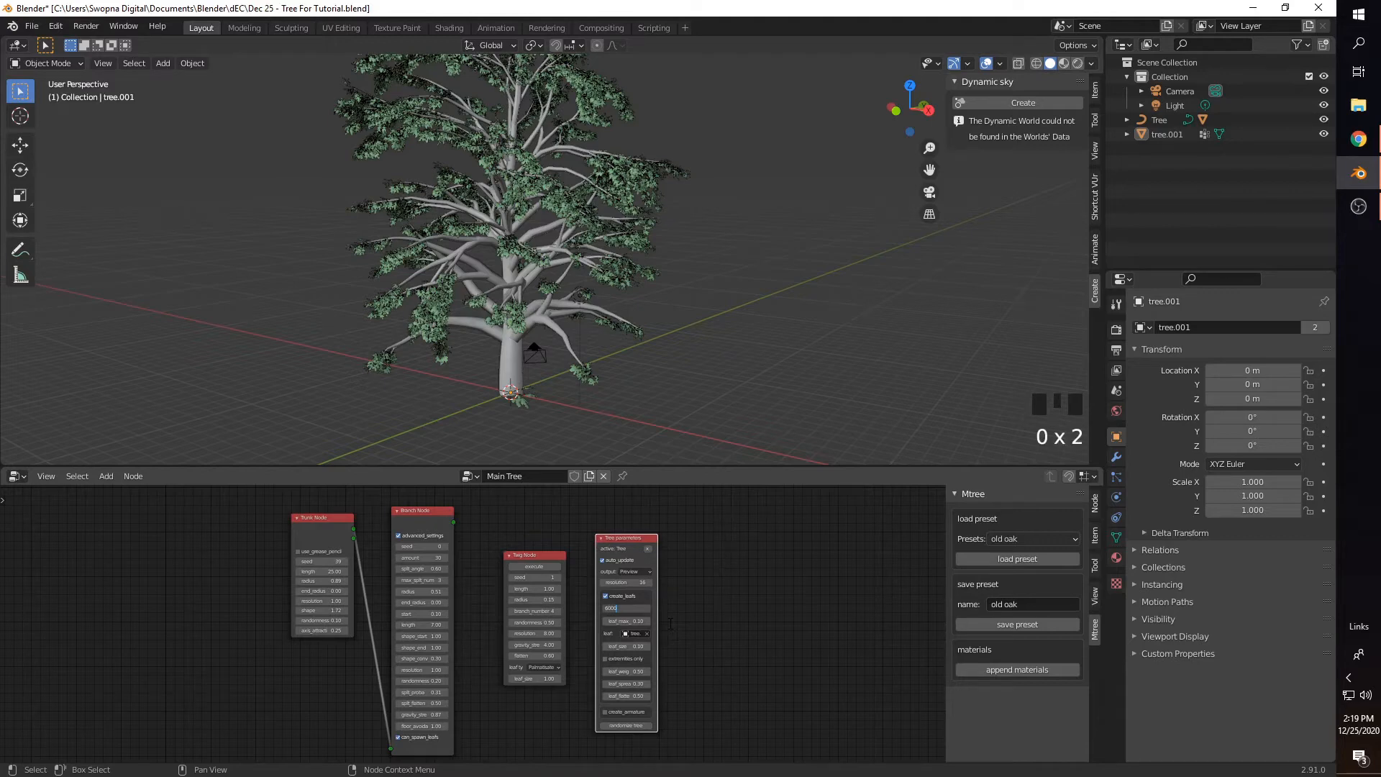
middle_click_drag(558, 410, 571, 378)
scroll(586, 413, "up", 2)
scroll(547, 628, "up", 4)
middle_click_drag(546, 628, 521, 645)
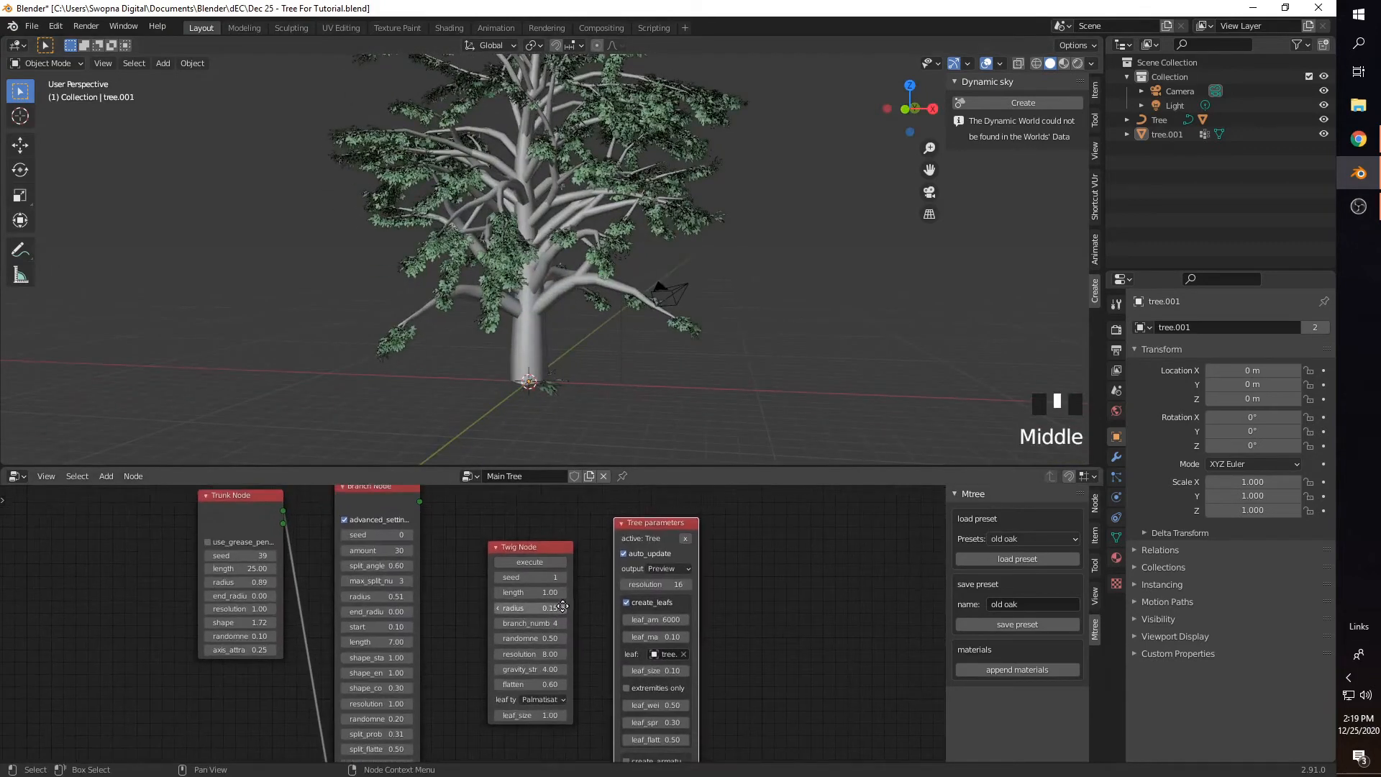
Step: Move the twig object away from the trunk base to about X 3.1 m and Z -1.56 m
left_click(550, 387)
key("g")
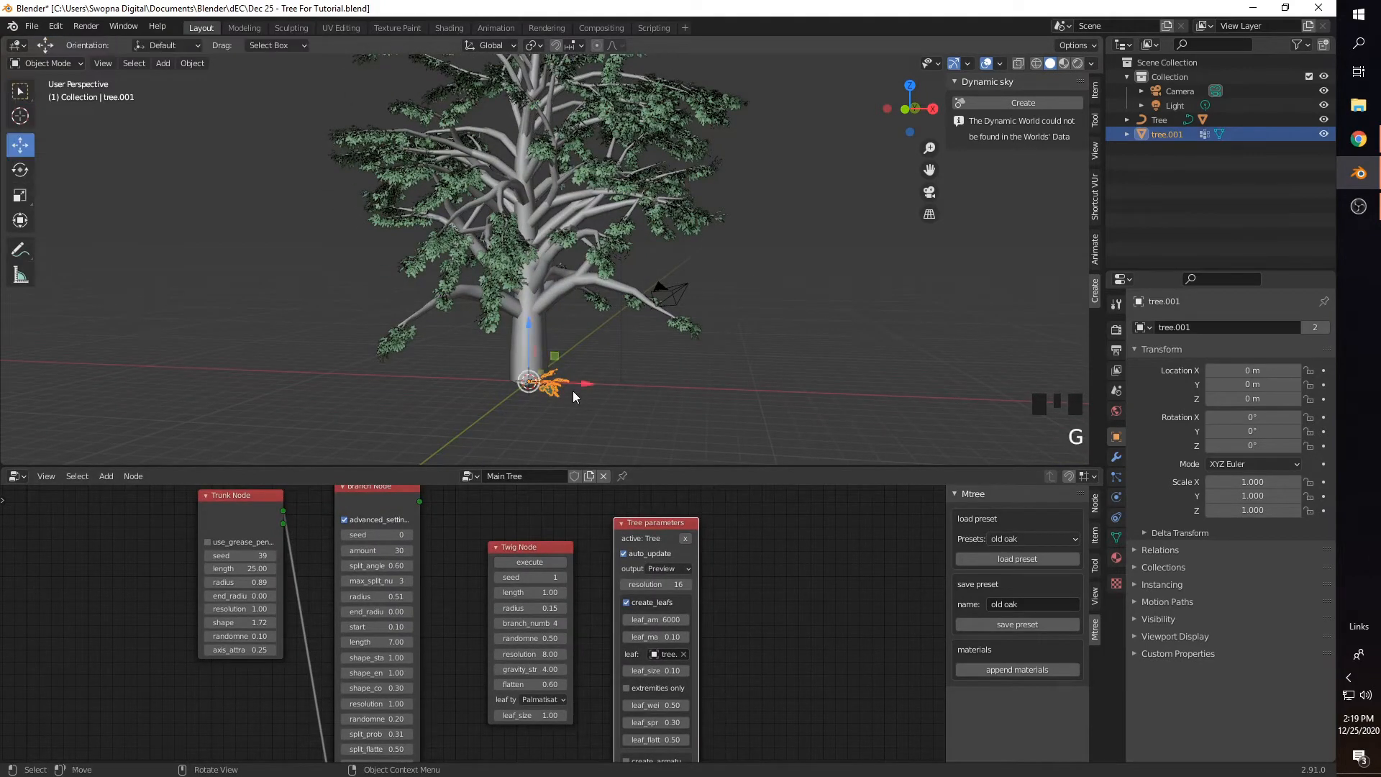
left_click(616, 397)
left_click(730, 424)
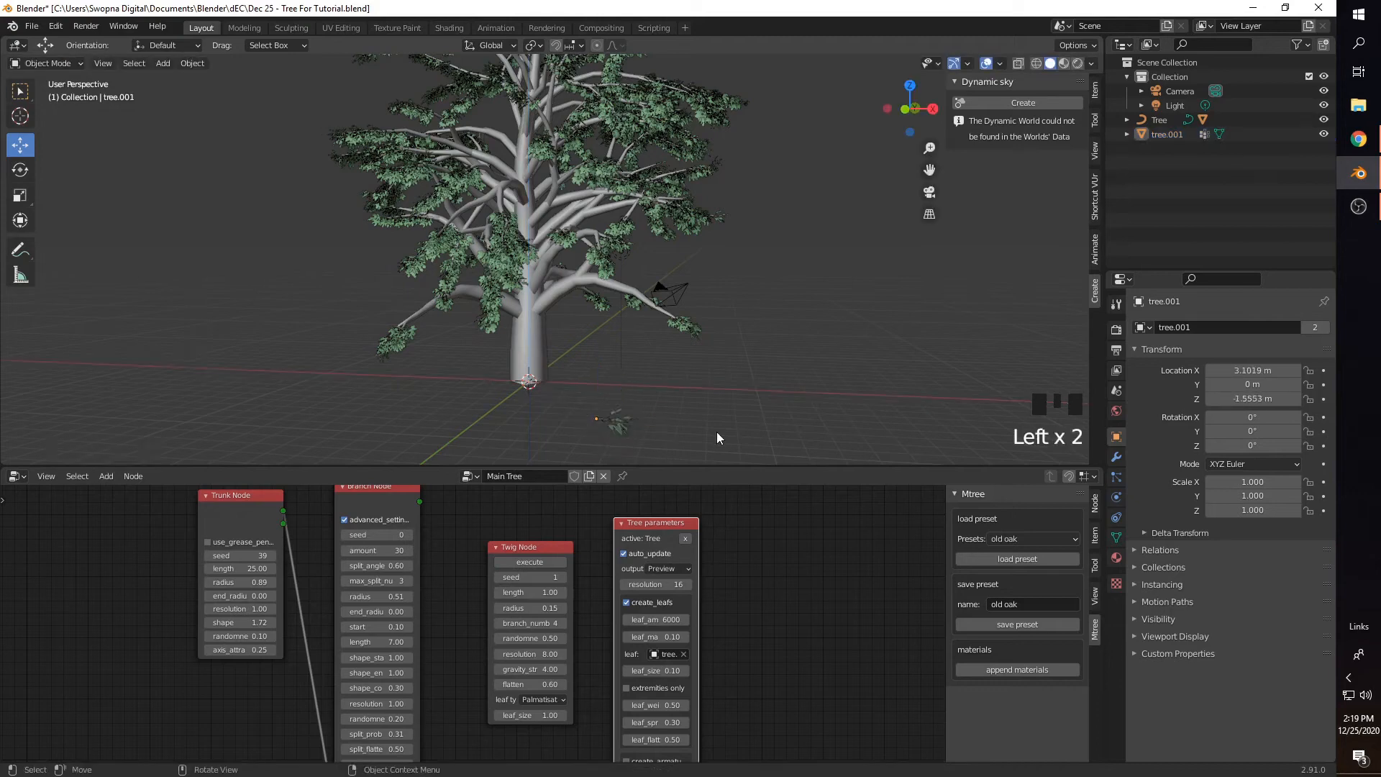
middle_click_drag(717, 432, 705, 387, "shift")
scroll(690, 401, "up", 2)
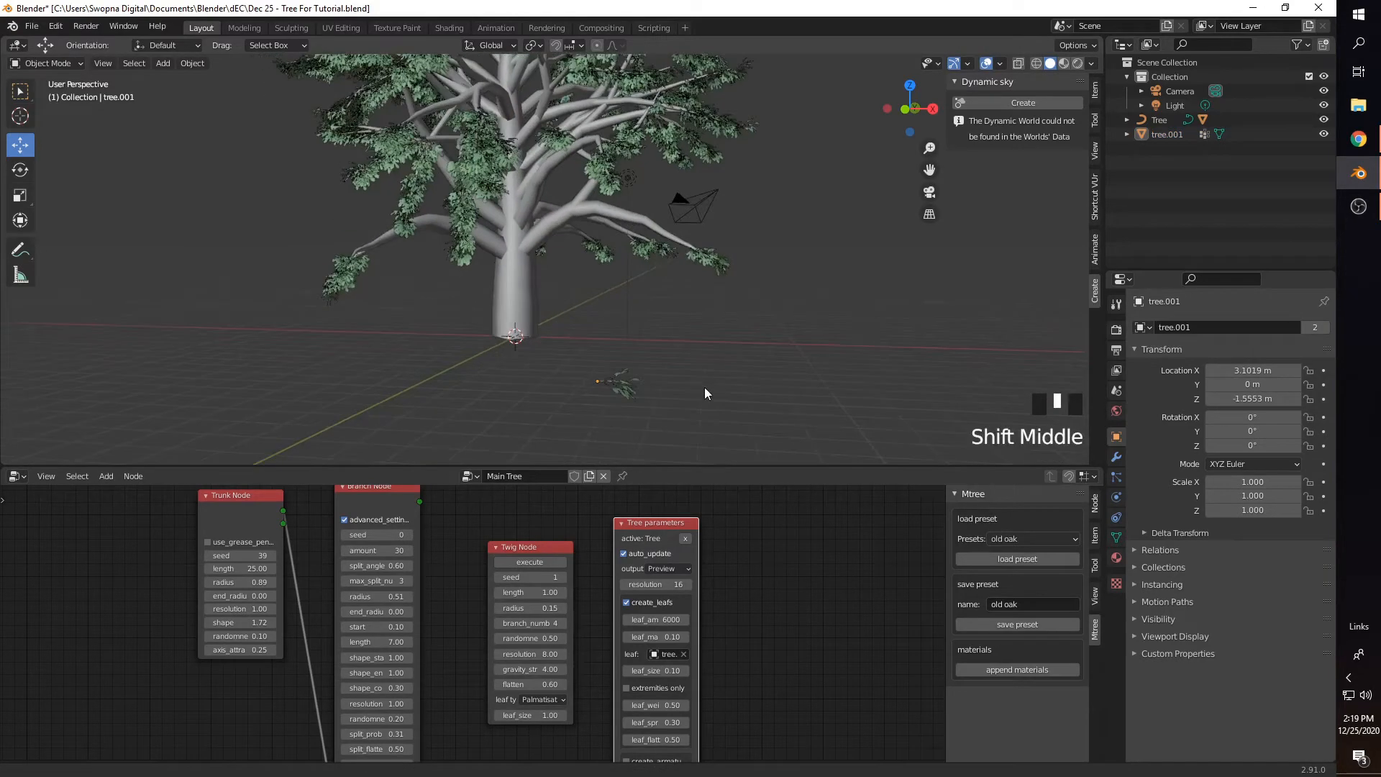
Step: Select the moved twig and shift the Tree parameters node farther from the Twig Node
left_click(627, 385)
left_click(653, 529)
left_click_drag(653, 530, 709, 529)
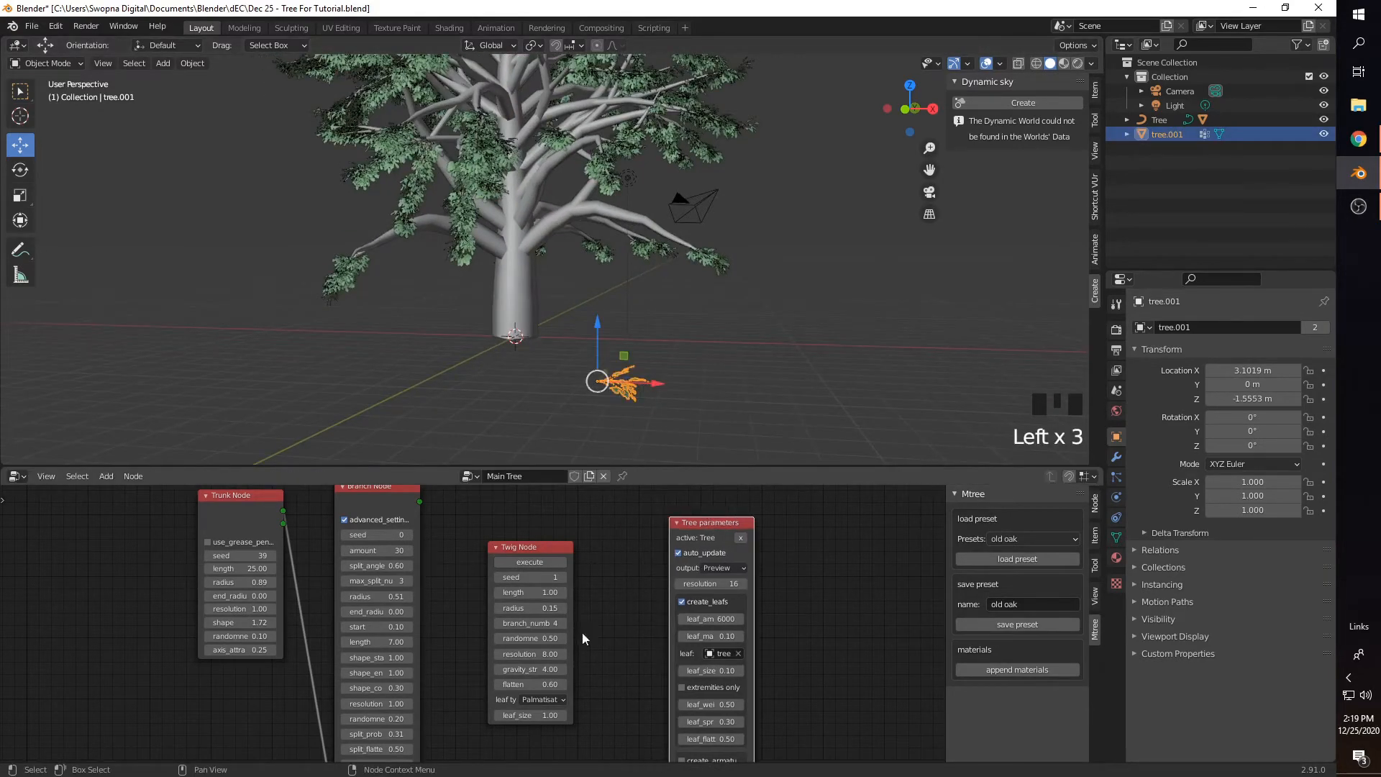
Step: Set the Twig Node's branch number to 6 and seed to 3, execute it to rebuild the twig, and deselect the twig
left_click(536, 624)
type("6")
key("Return")
left_click(535, 577)
key("Return")
left_click(537, 564)
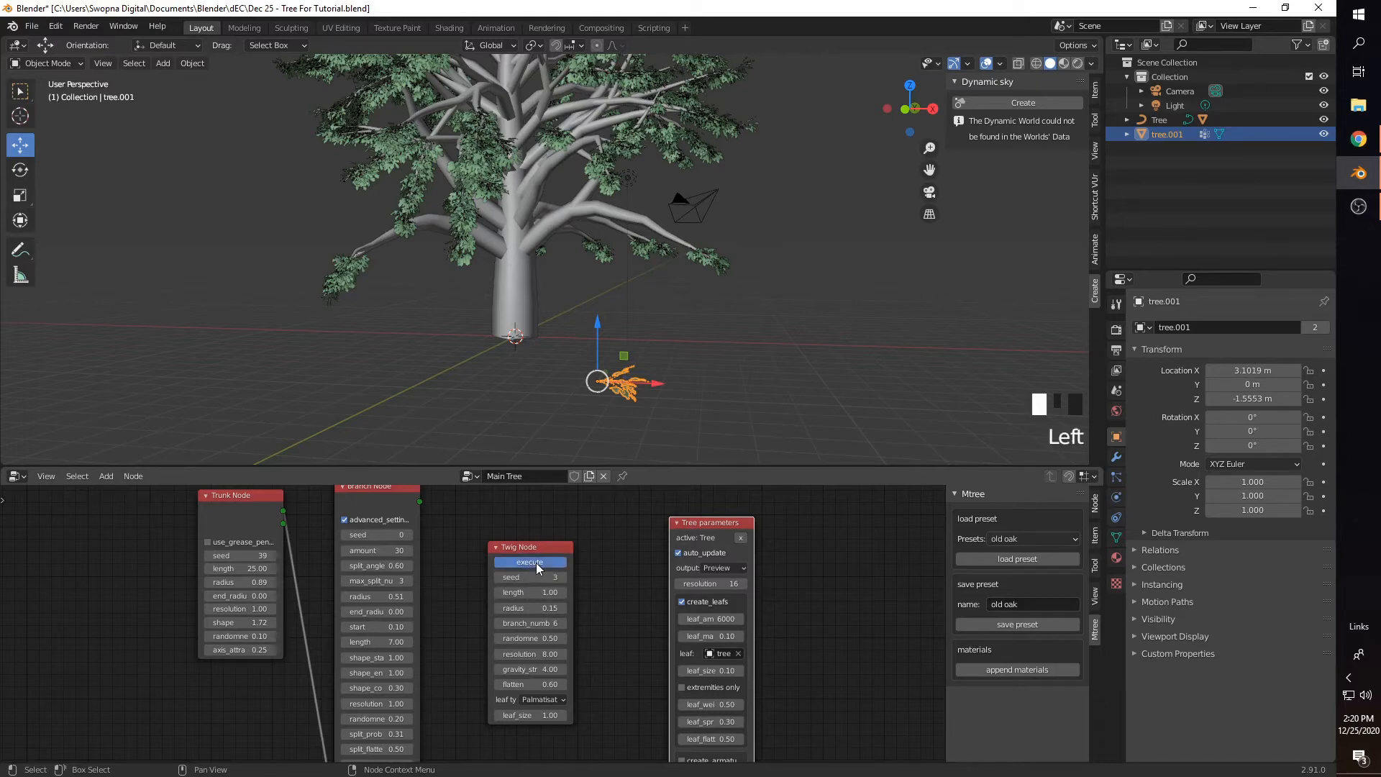
left_click(573, 414)
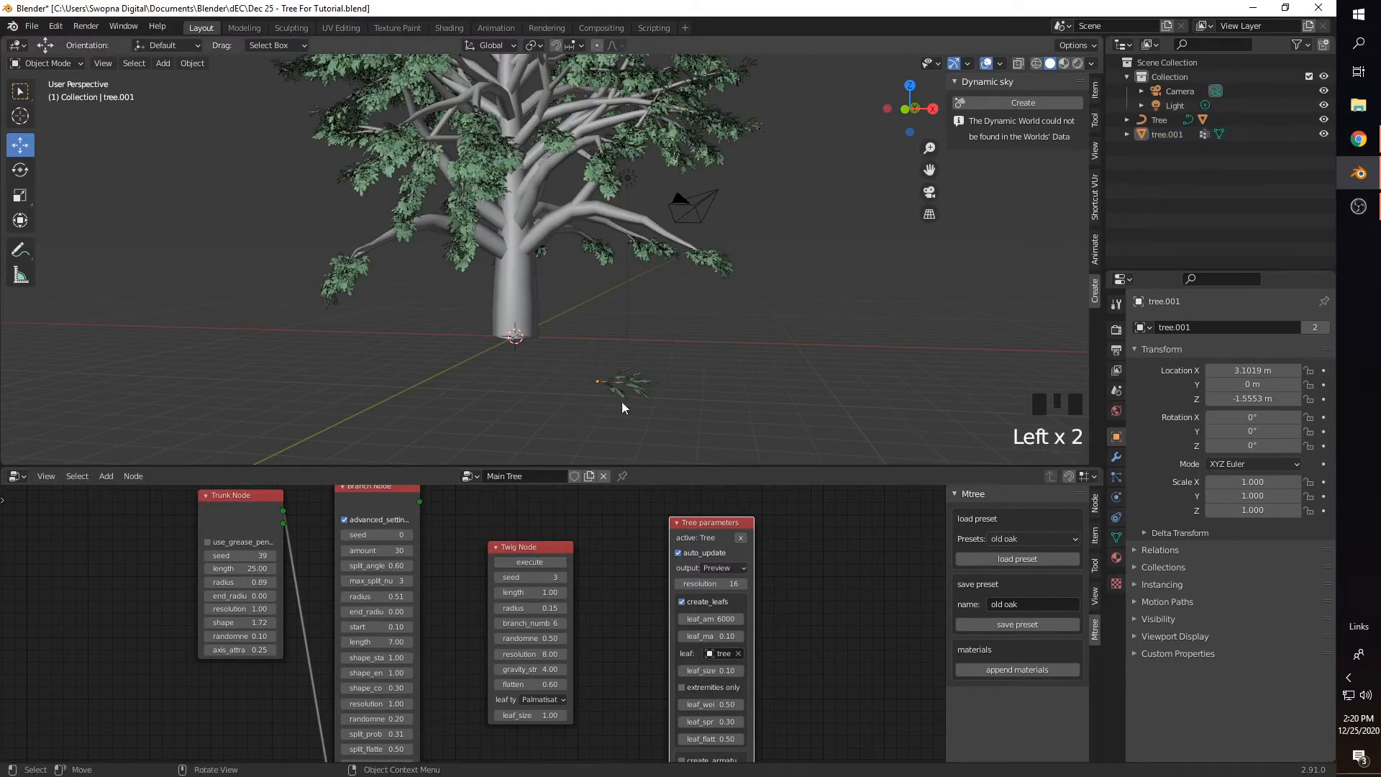
Step: Examine the tree's foliage up close and from other angles with the regenerated twig
scroll(501, 287, "down", 3)
scroll(525, 248, "up", 5)
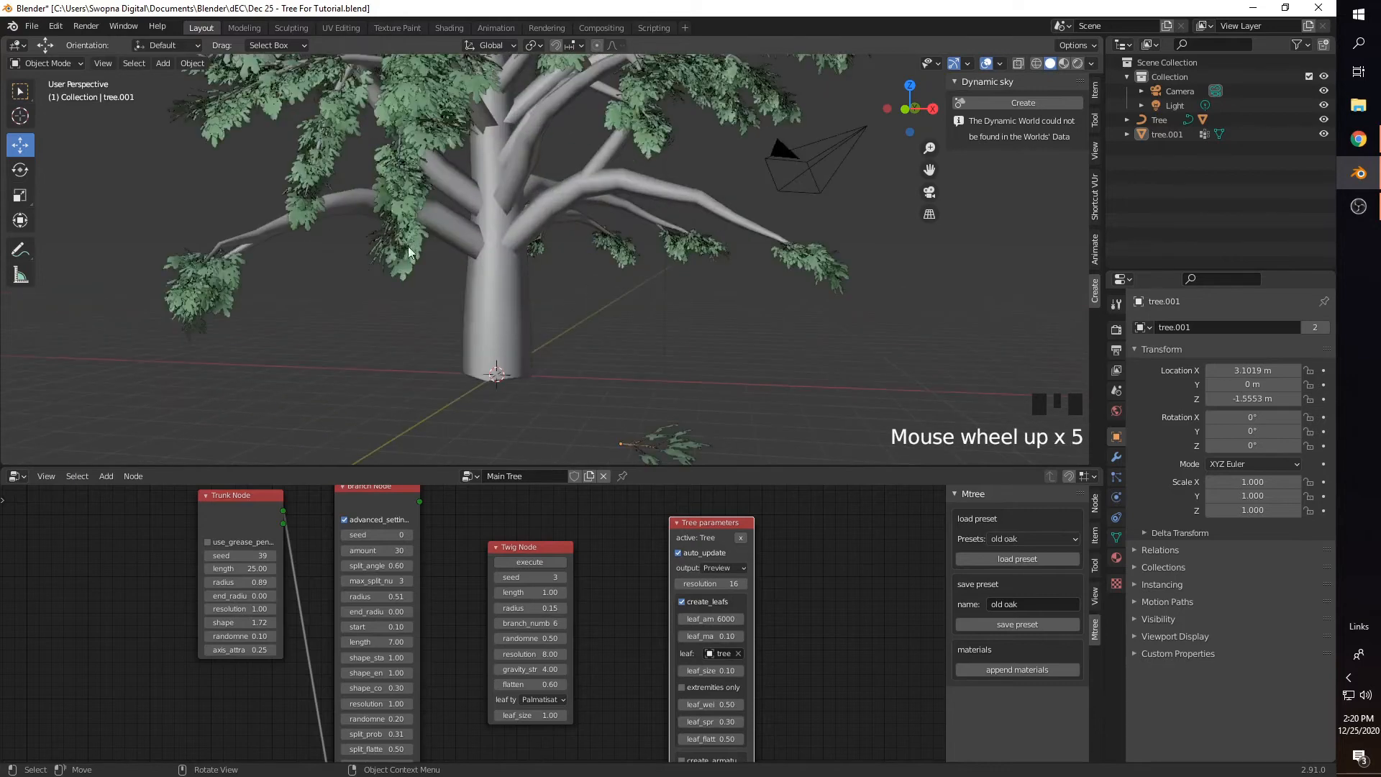
scroll(564, 317, "down", 4)
mouse_move(564, 316)
middle_mouse_down()
mouse_move(542, 290)
mouse_move(568, 306)
middle_mouse_up()
middle_click_drag(524, 261, 634, 325)
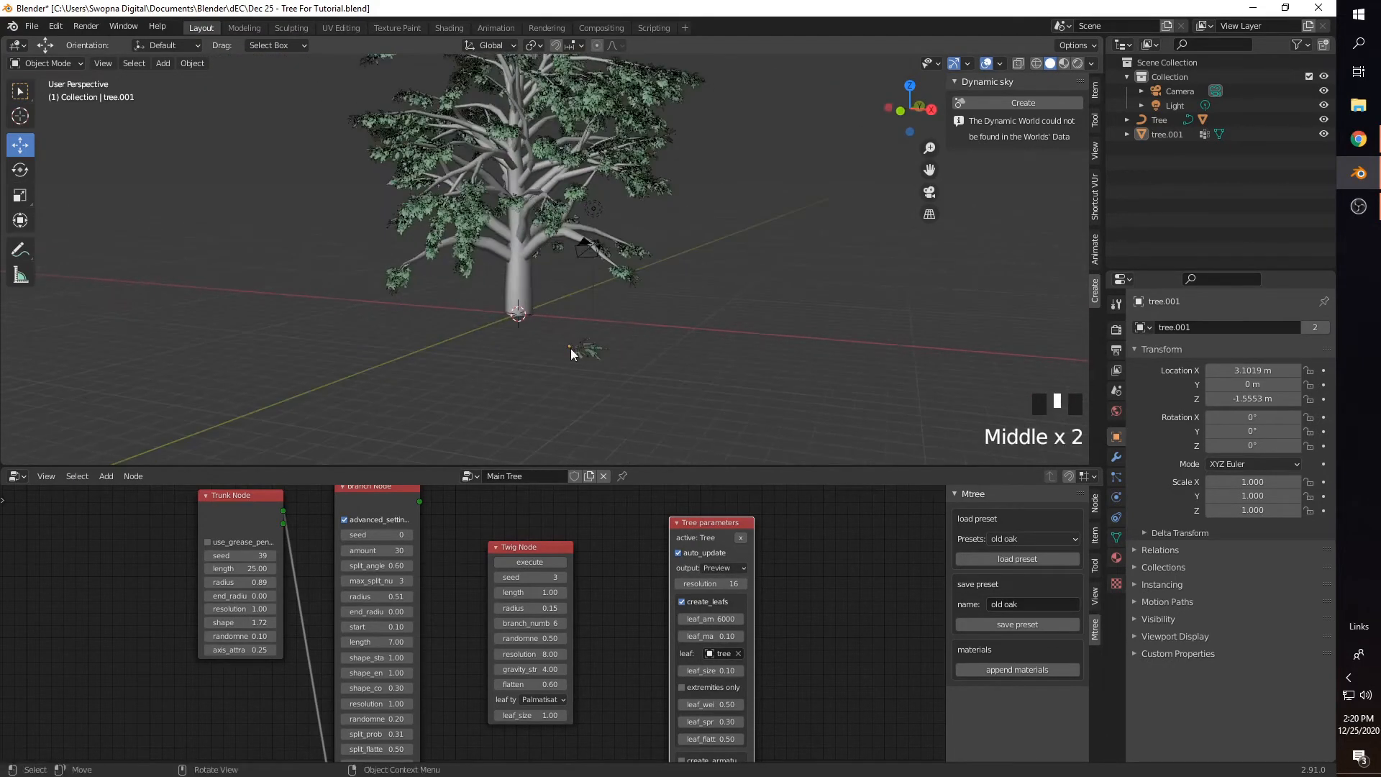
scroll(557, 440, "up", 1)
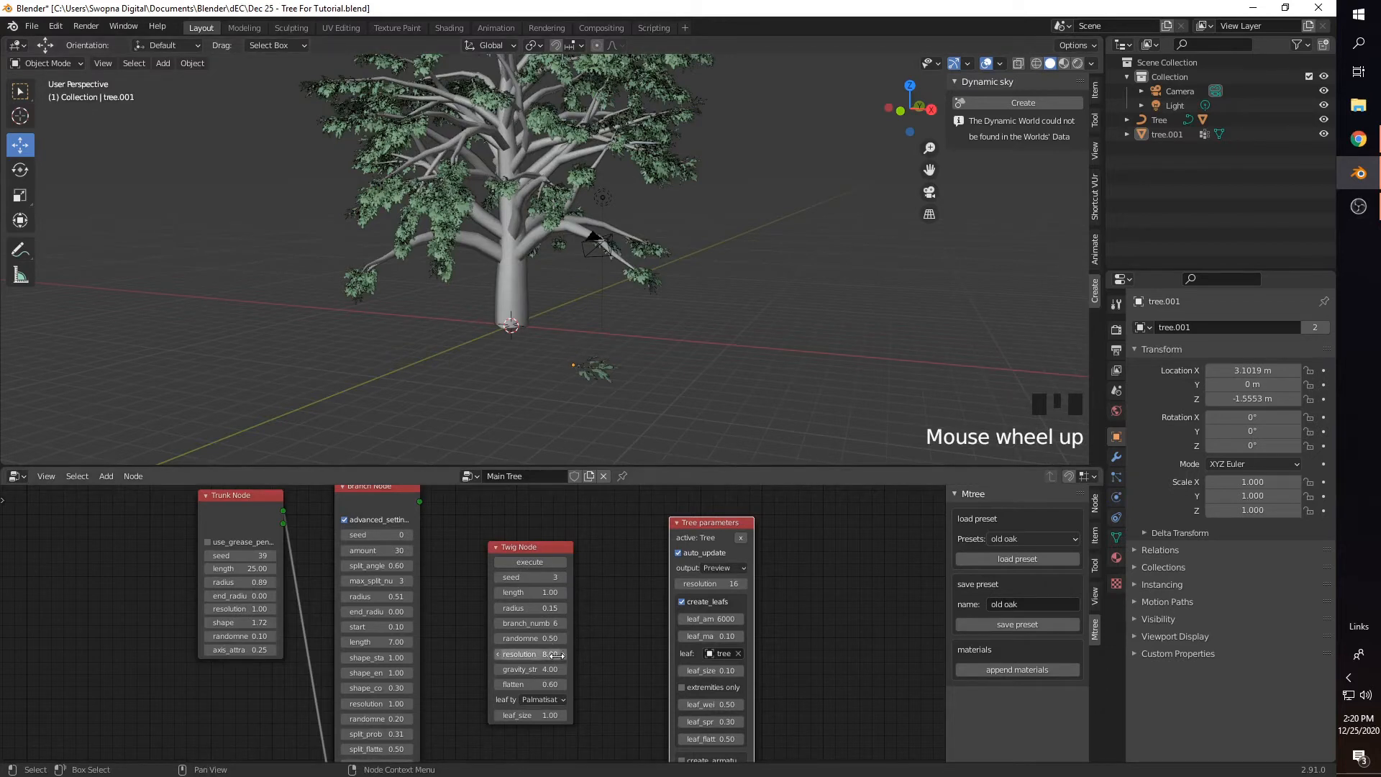
Step: Move the Tree parameters and Twig nodes away from the Branch Node to free space beside it
middle_click_drag(593, 633, 603, 616)
scroll(601, 615, "down", 5)
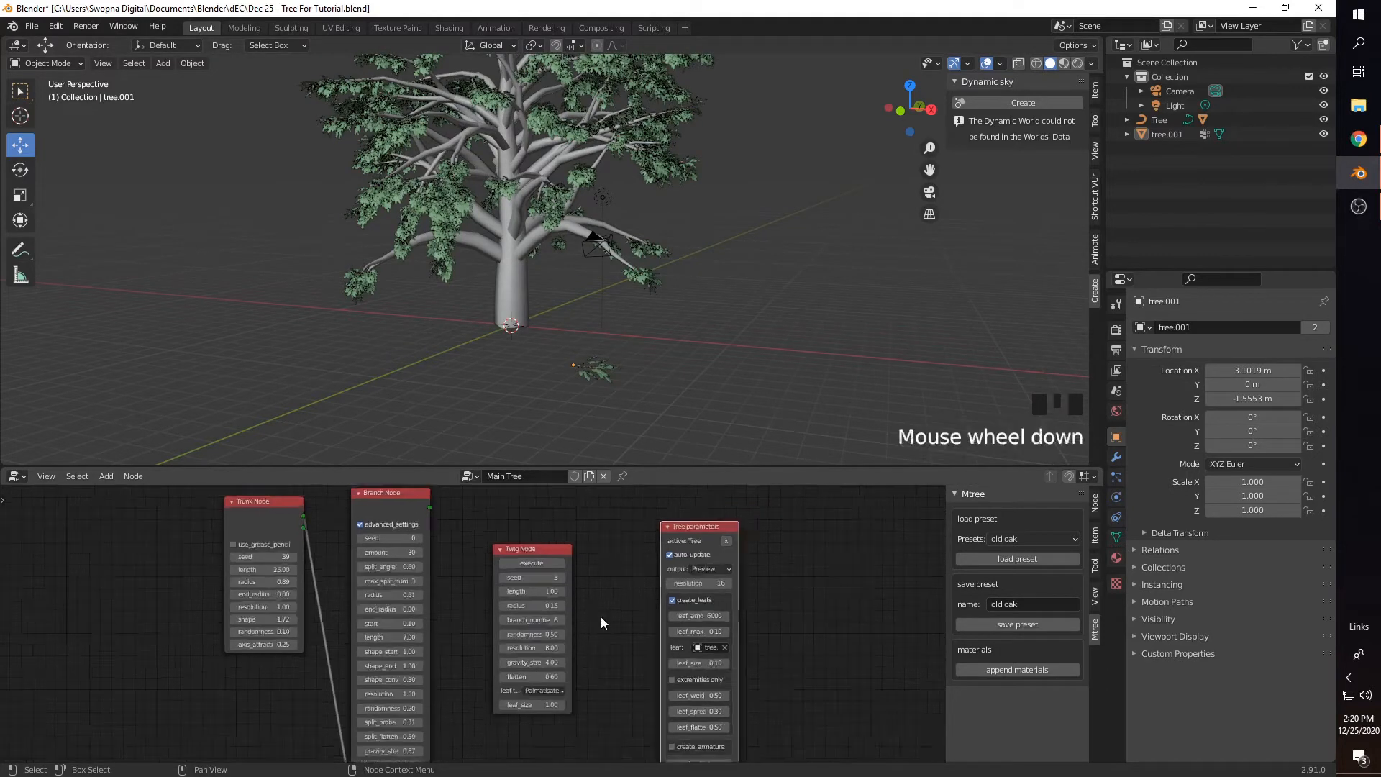
left_click_drag(730, 687, 596, 578)
left_click(495, 541)
left_click_drag(502, 542, 713, 636)
left_click_drag(512, 568, 613, 602)
left_click(507, 571)
Step: Add a second Branch Node beside the first and connect the first Branch Node's output to its input
key("shift+a")
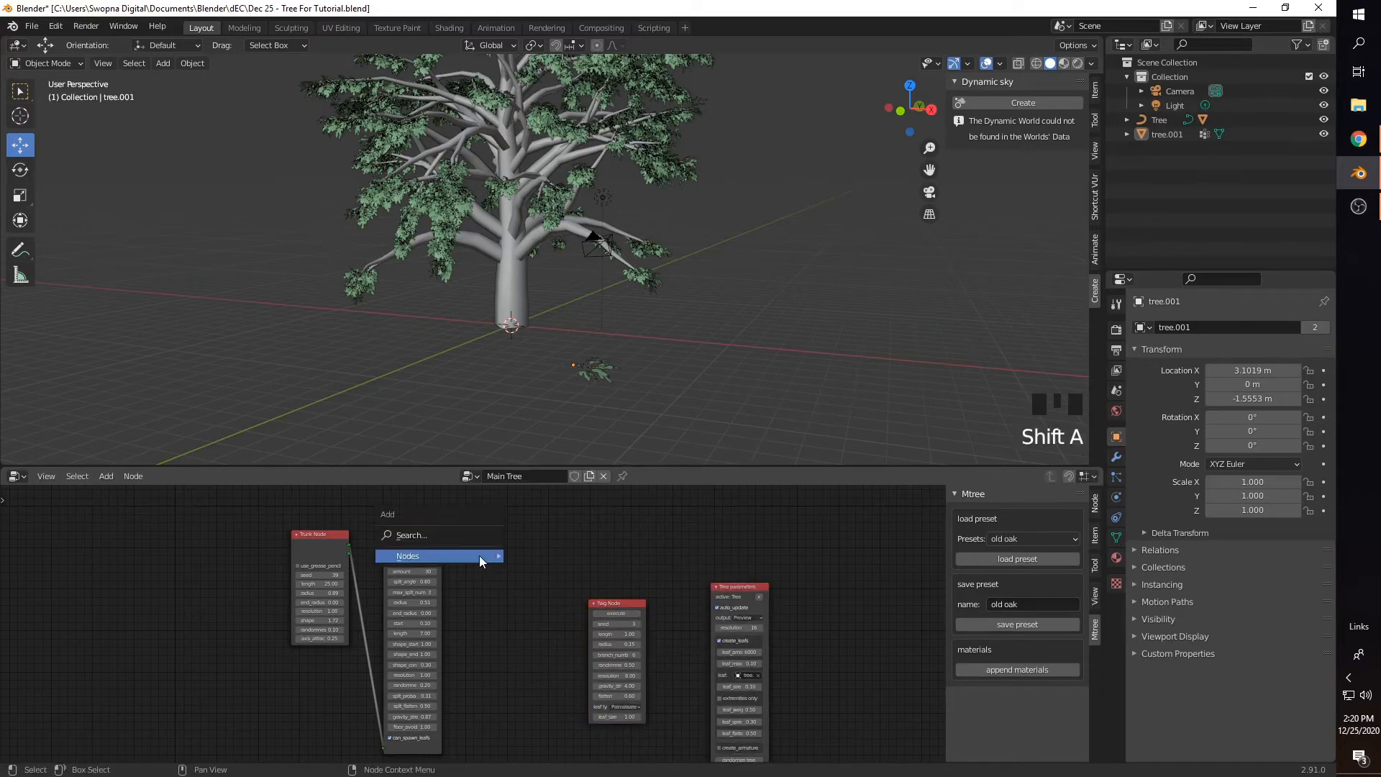
mouse_move(479, 555)
left_click(564, 640)
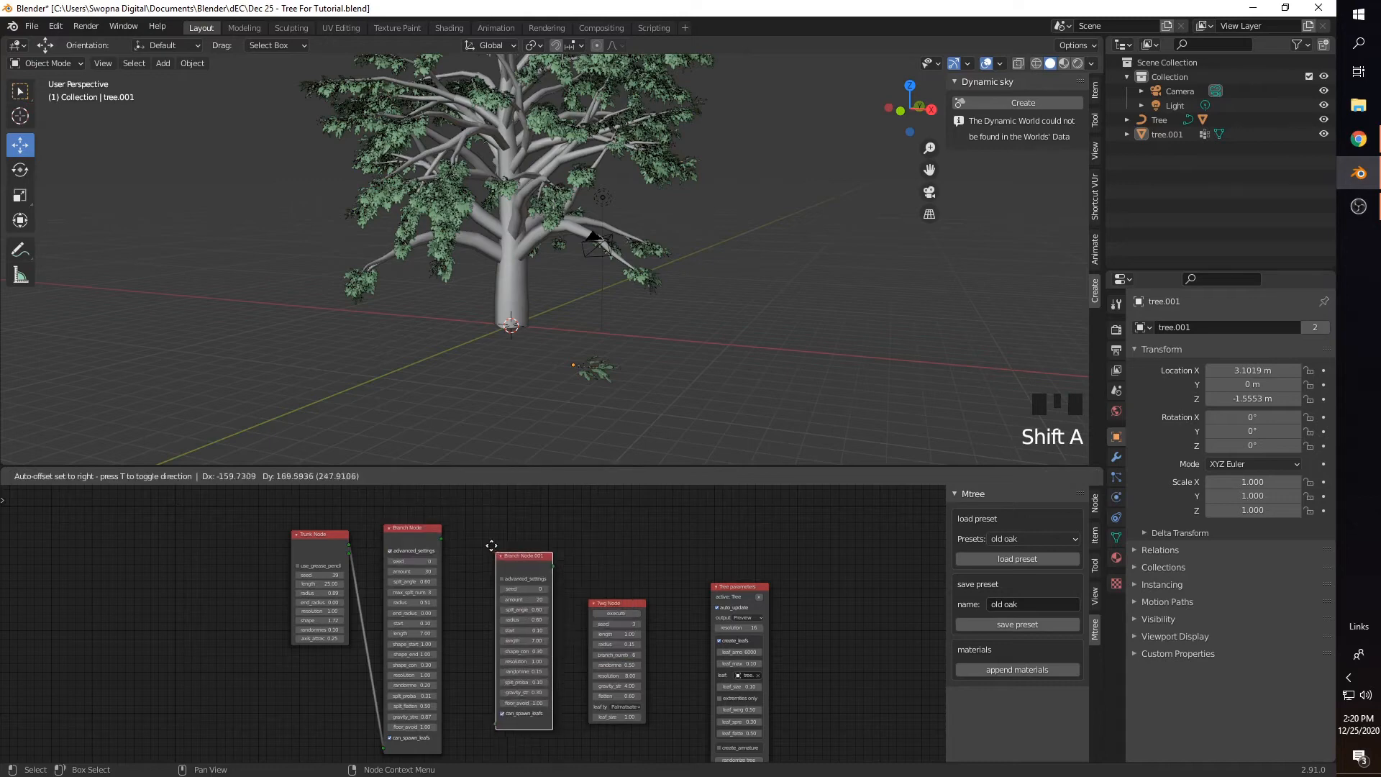
left_click(493, 544)
left_click_drag(441, 538, 490, 713)
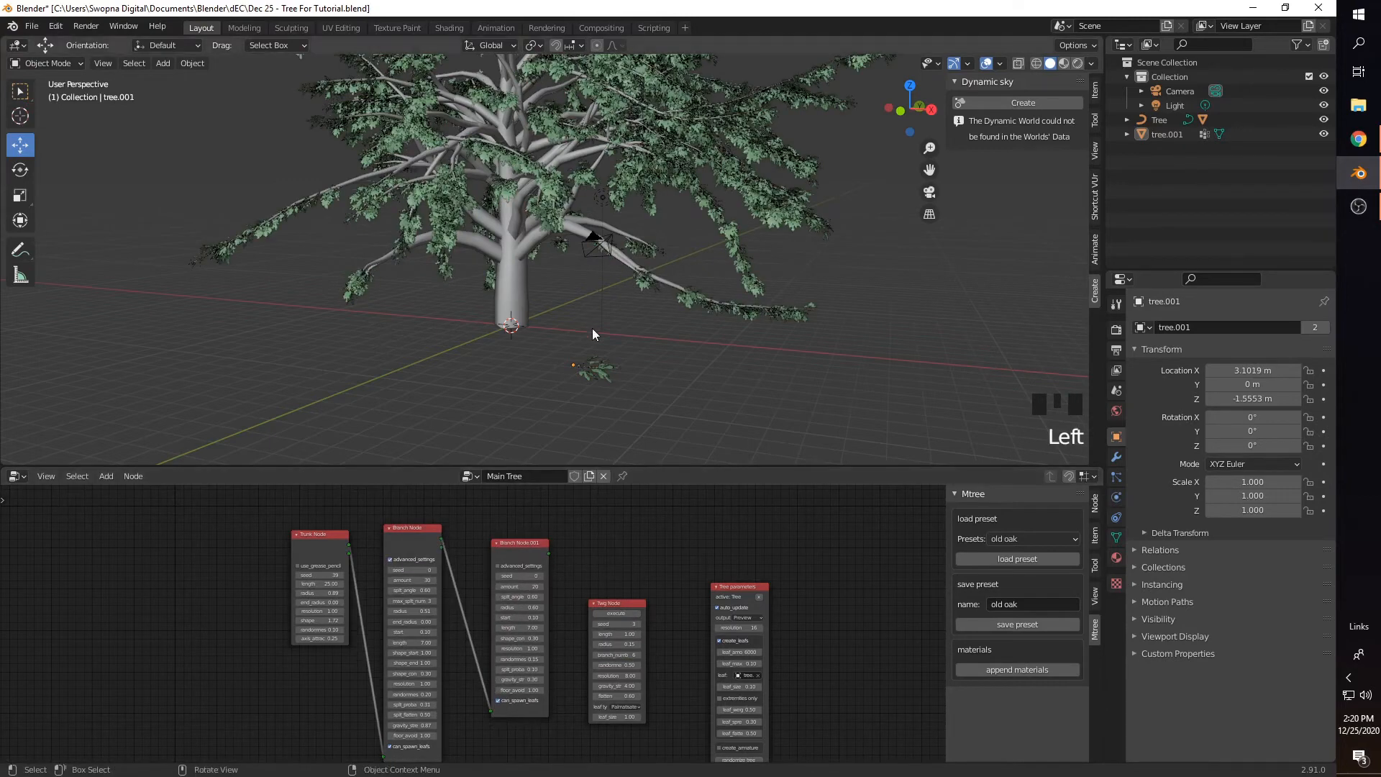
Step: Inspect the fuller tree and set the first Branch Node's amount to 10
scroll(593, 328, "down", 5)
middle_click_drag(612, 287, 619, 324)
scroll(614, 327, "up", 5)
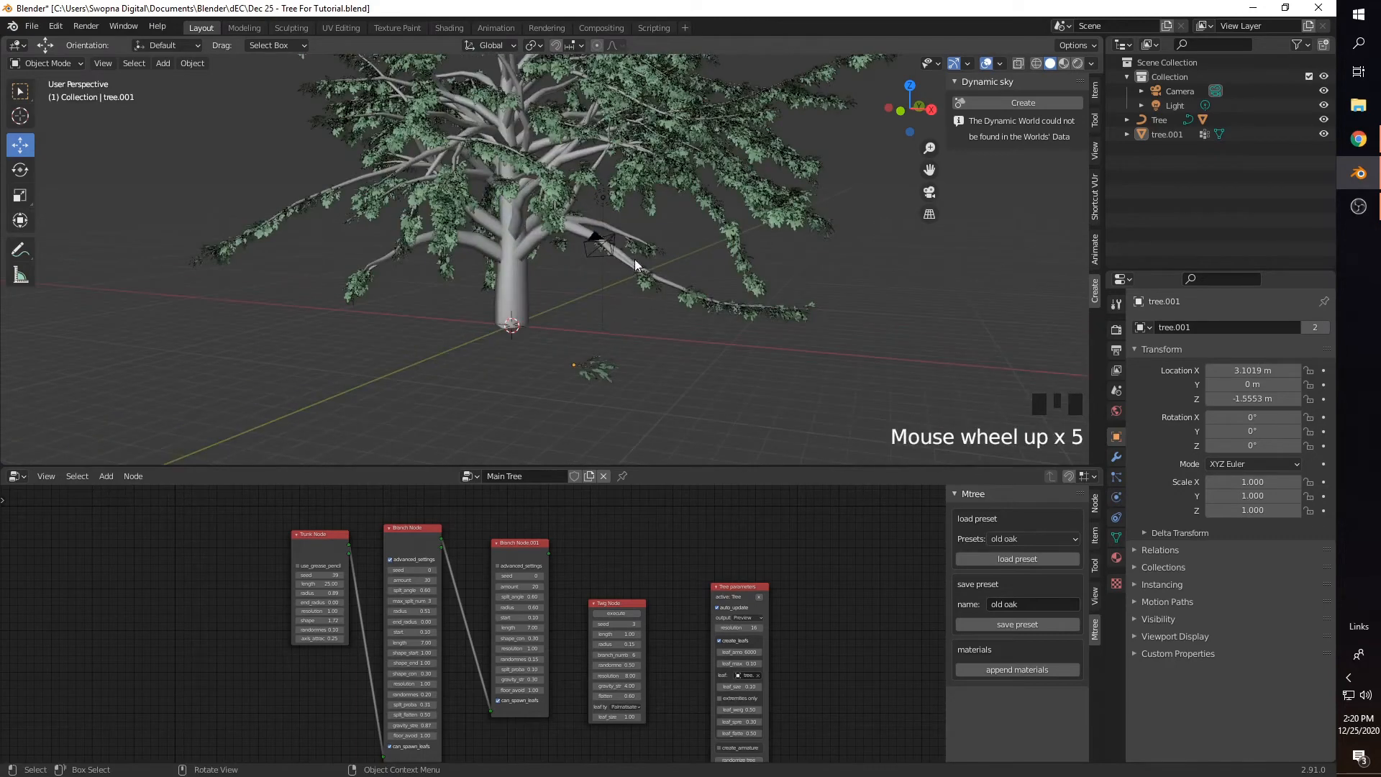
scroll(532, 246, "down", 3)
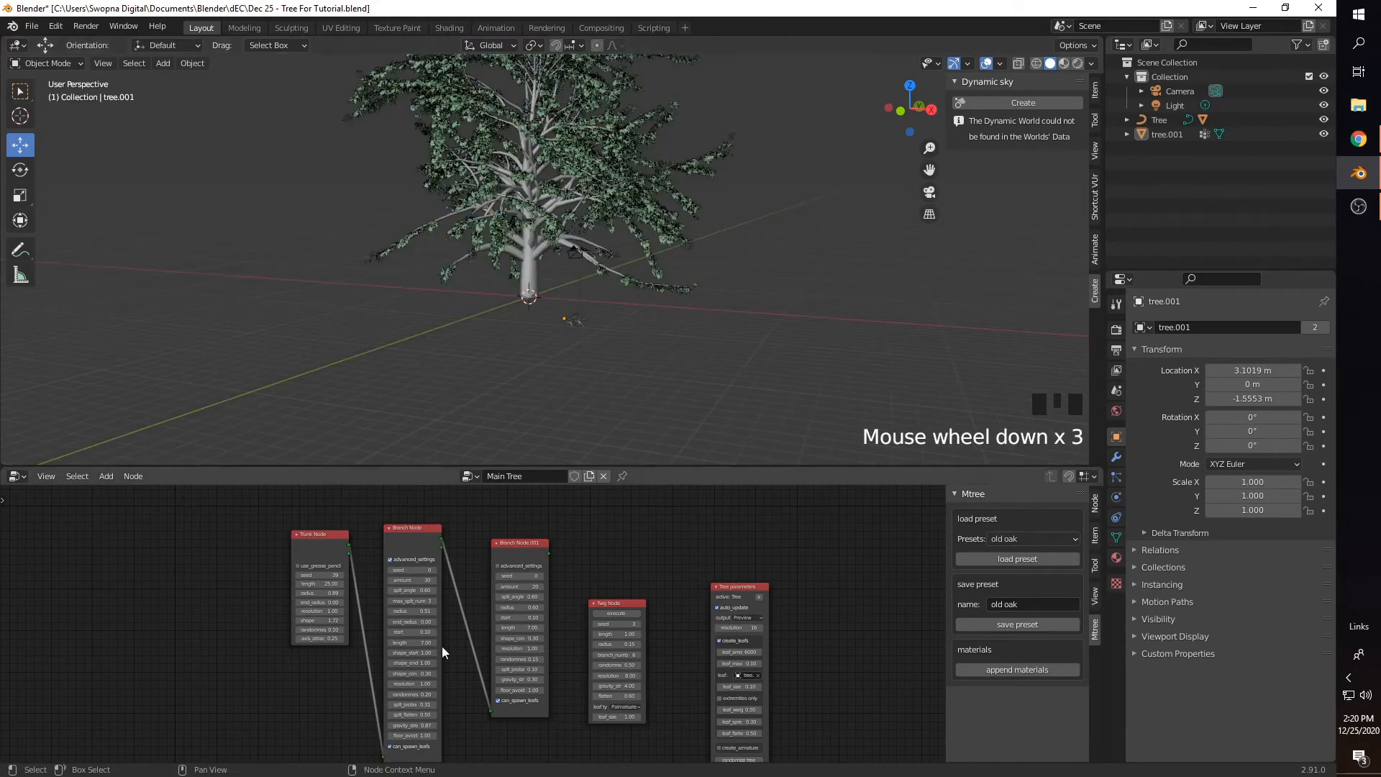
scroll(456, 641, "up", 4)
left_click(408, 564)
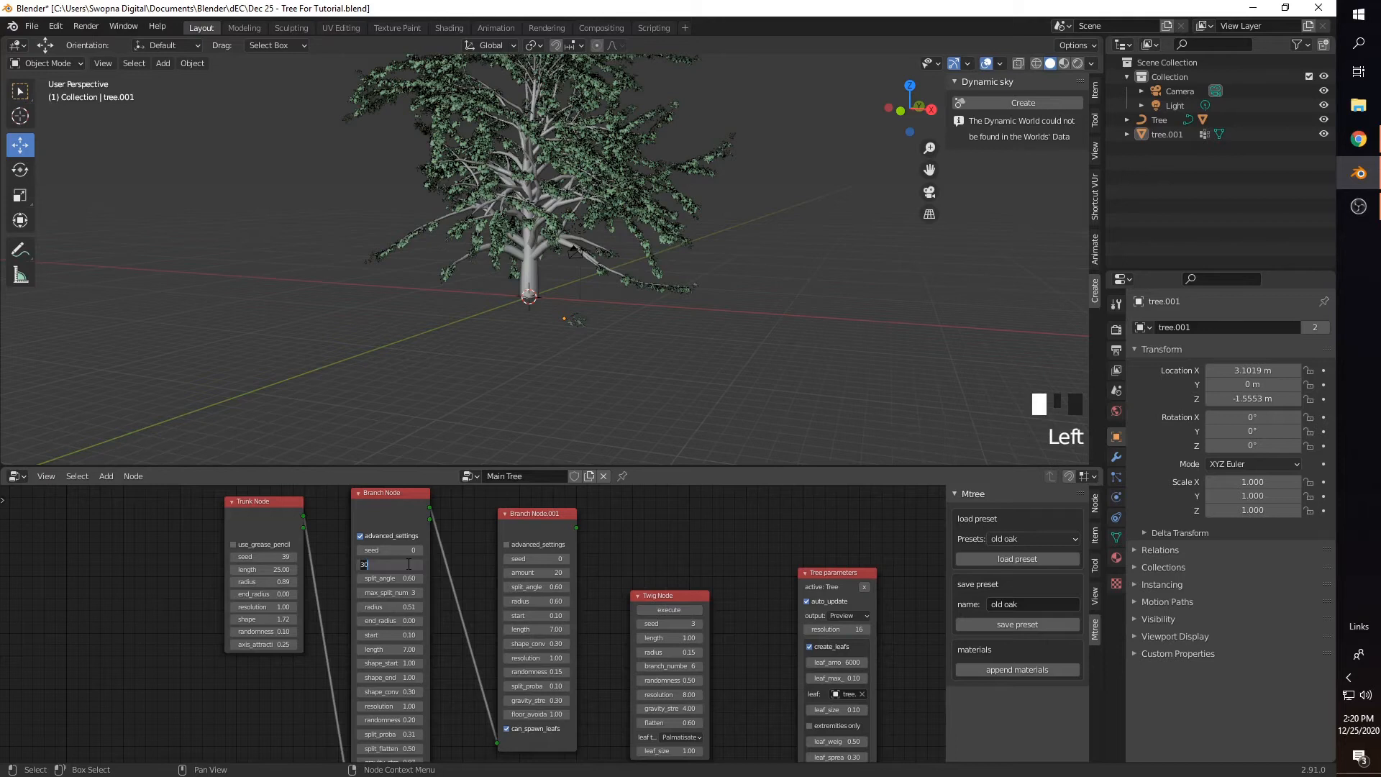
key("Return")
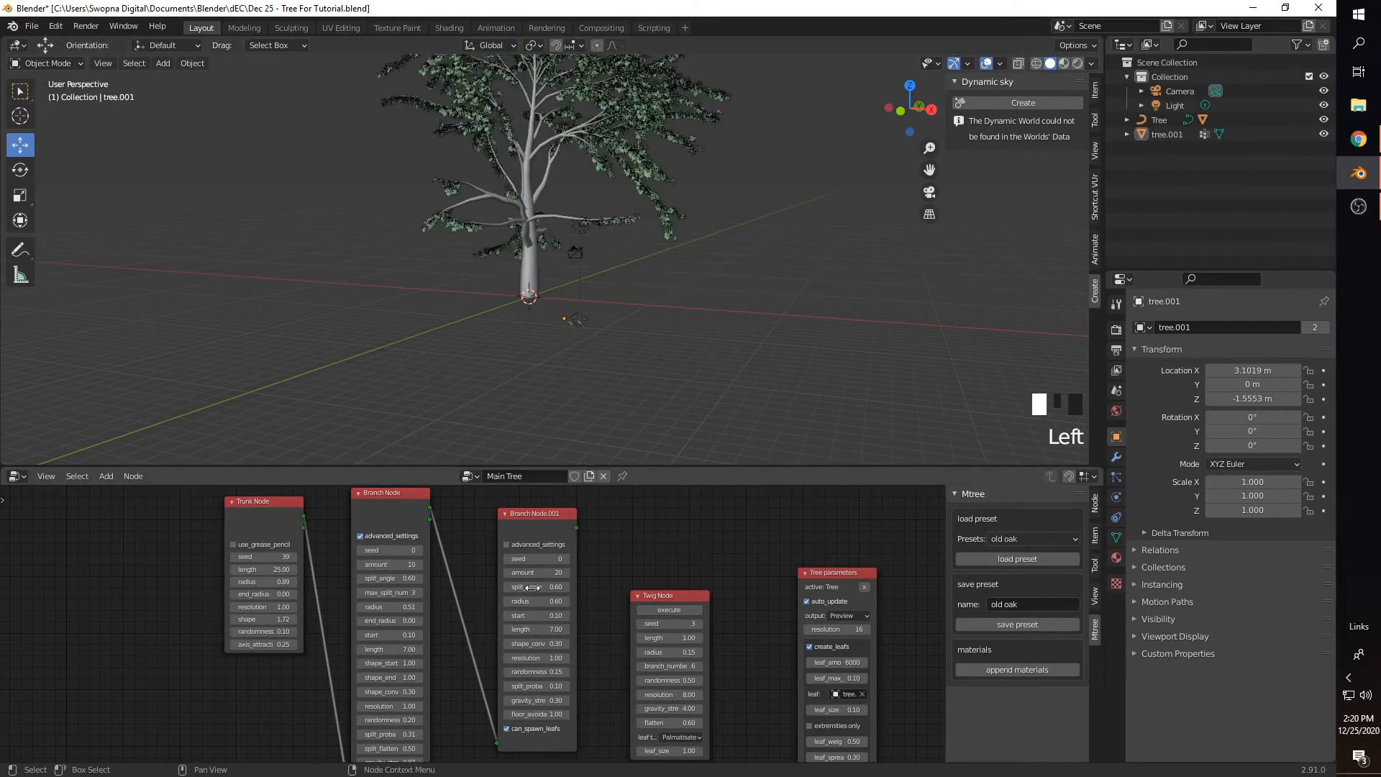
Step: Set the second Branch Node's amount to 40
left_click(551, 573)
type("40")
key("Return")
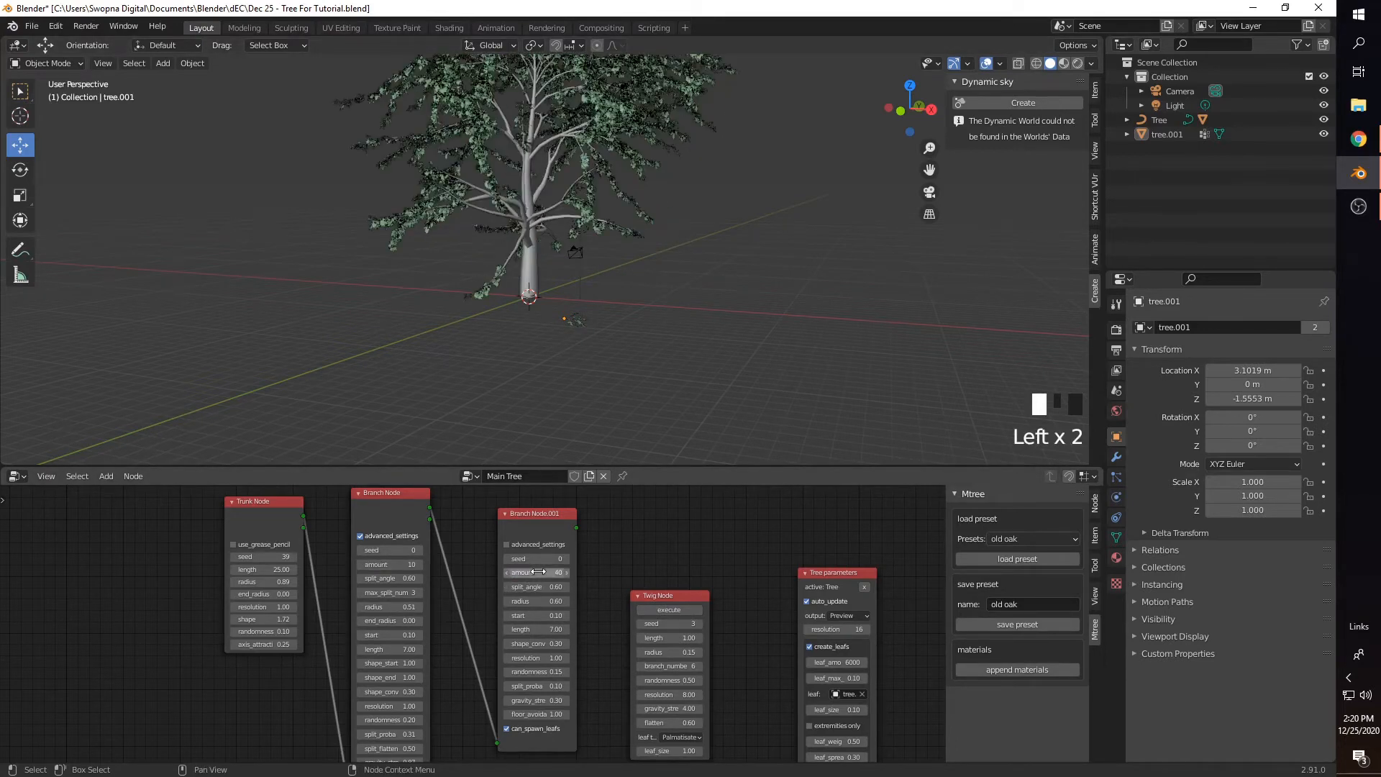
scroll(572, 336, "down", 3)
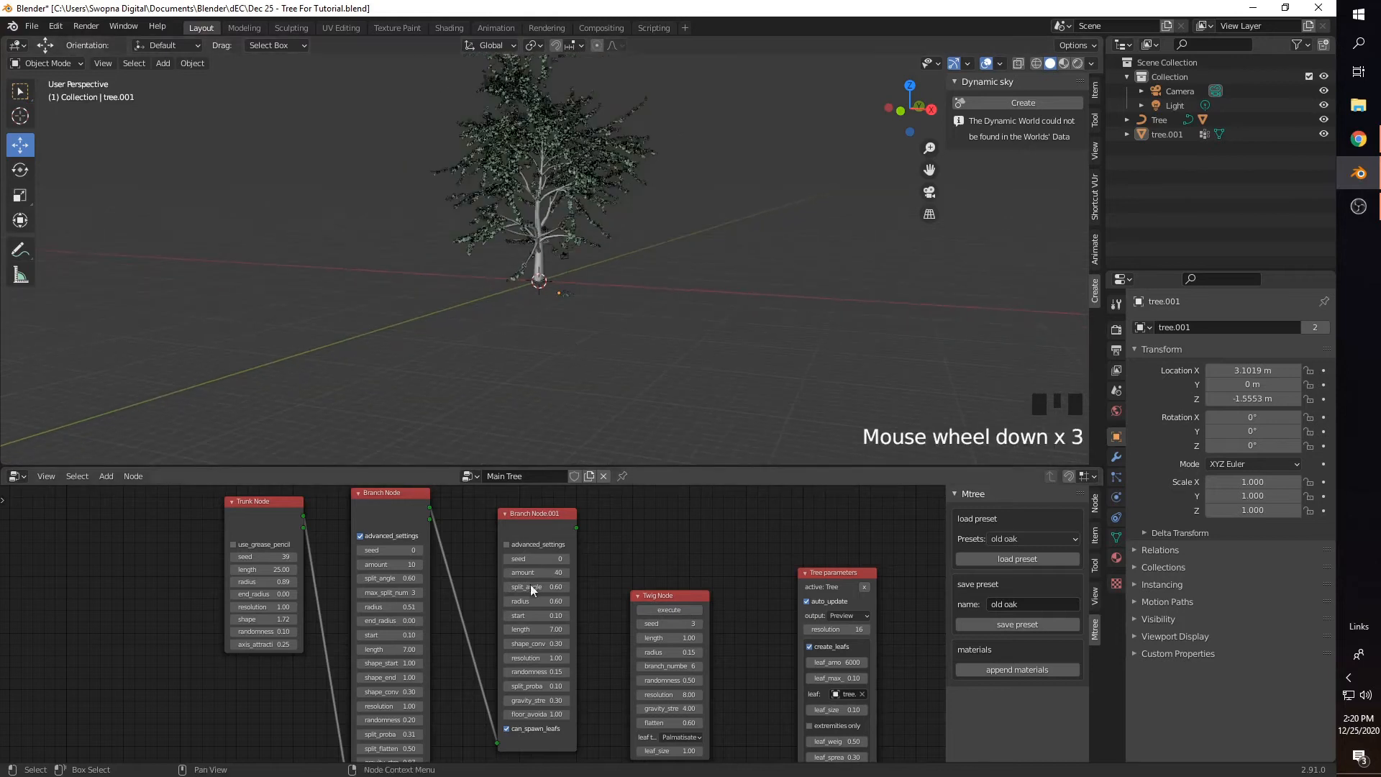
Step: Delete the second Branch Node from the node tree
left_click(418, 562)
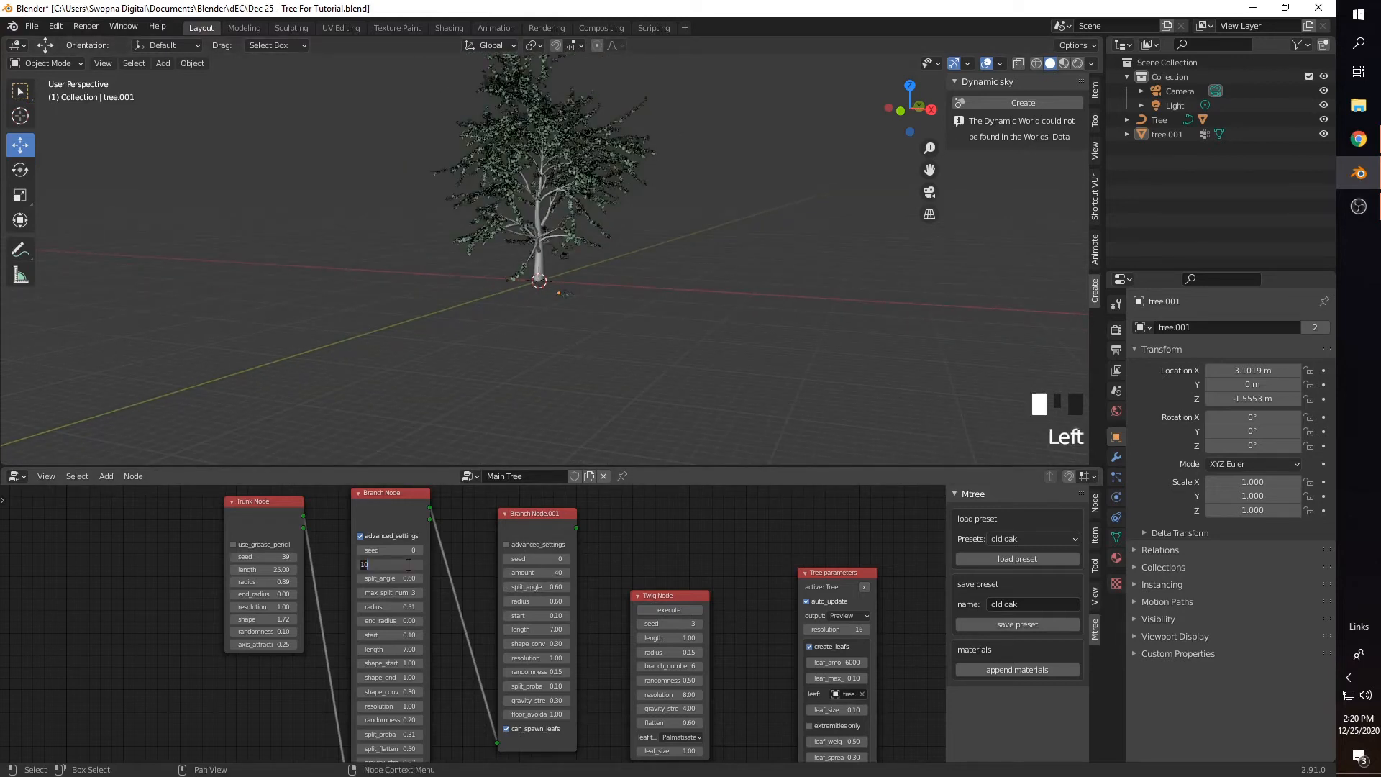
left_click(545, 512)
key("Delete")
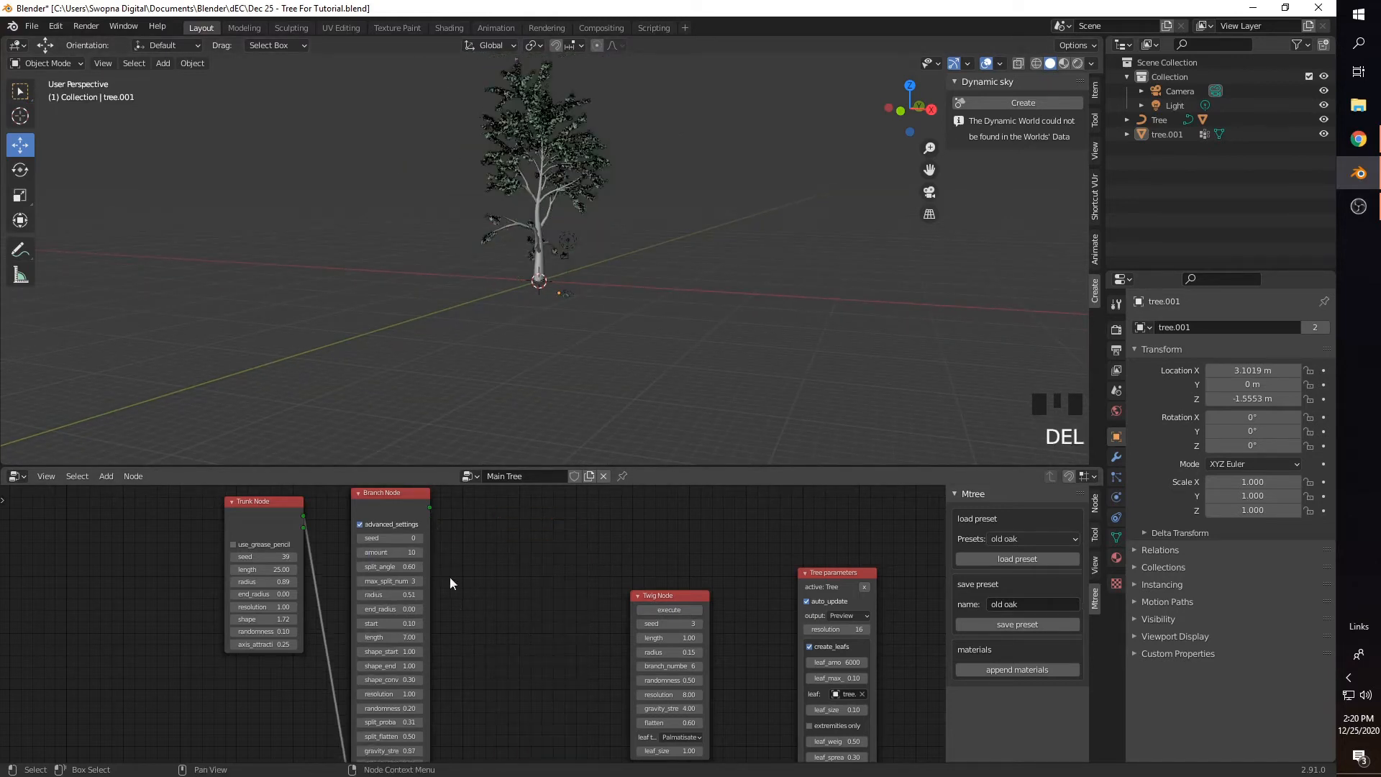
Step: Set the Branch Node's amount to 40 and check the denser branching on the tree
left_click(392, 552)
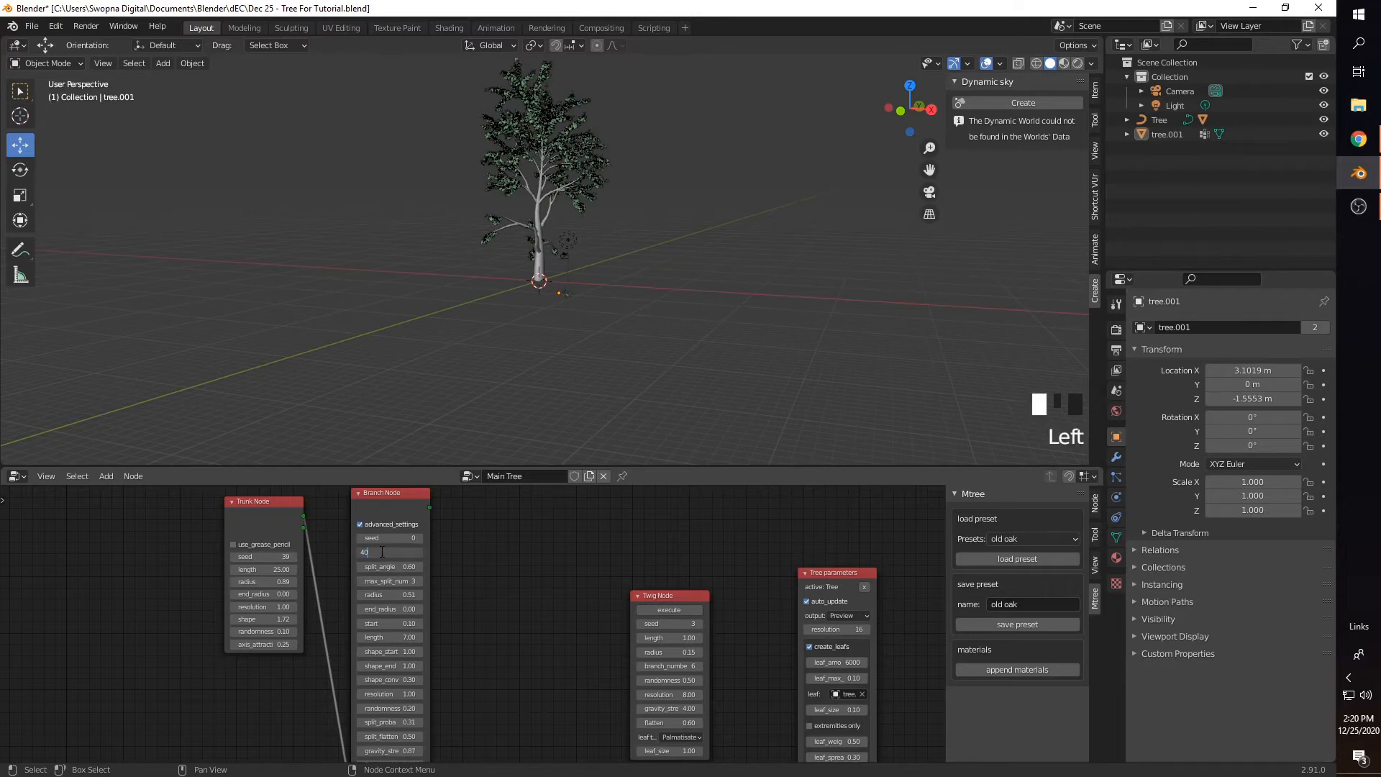
key("Return")
scroll(566, 248, "up", 5)
middle_click_drag(566, 248, 616, 353, "shift")
scroll(533, 351, "down", 3)
scroll(525, 322, "up", 2)
scroll(556, 305, "up", 1)
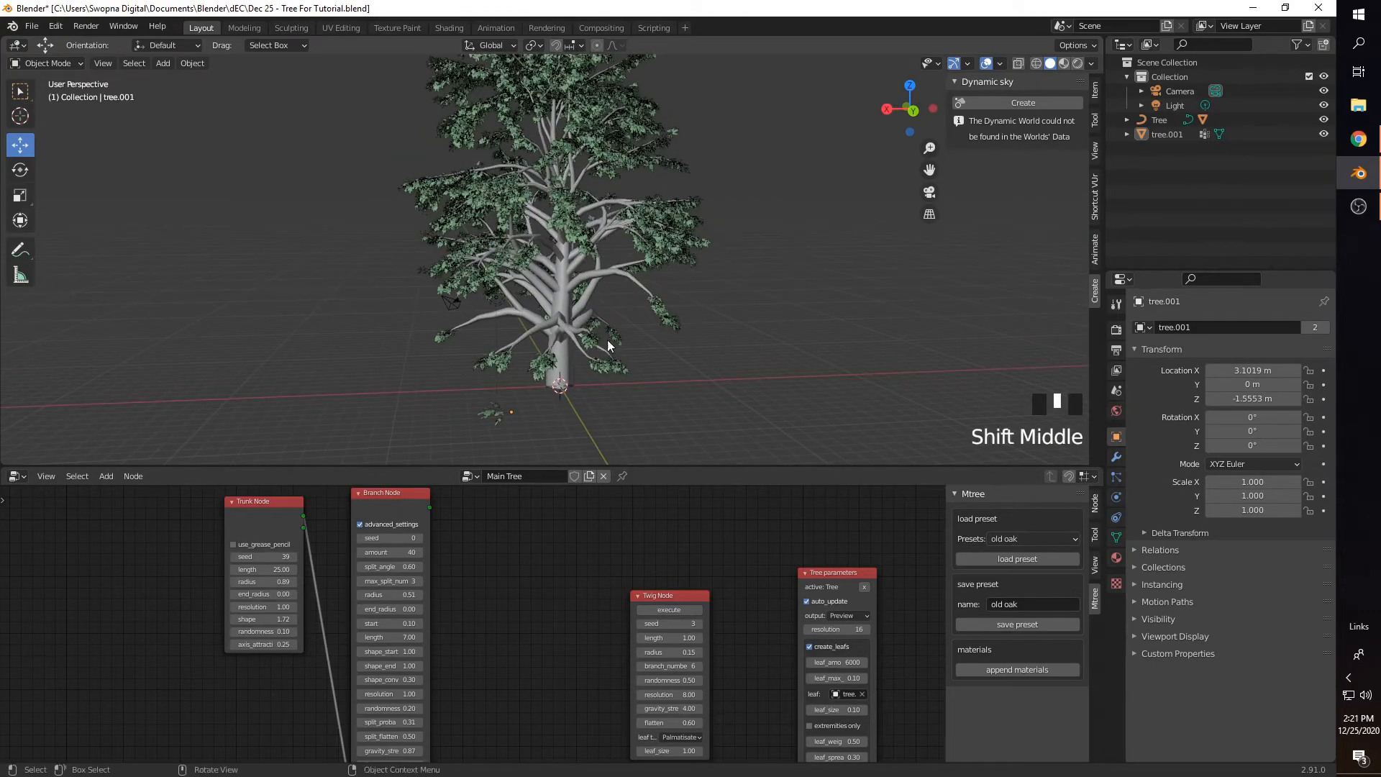
Step: Switch the viewport to Material Preview shading and view the tree's trunk and foliage from another side
key("z")
left_click(584, 440)
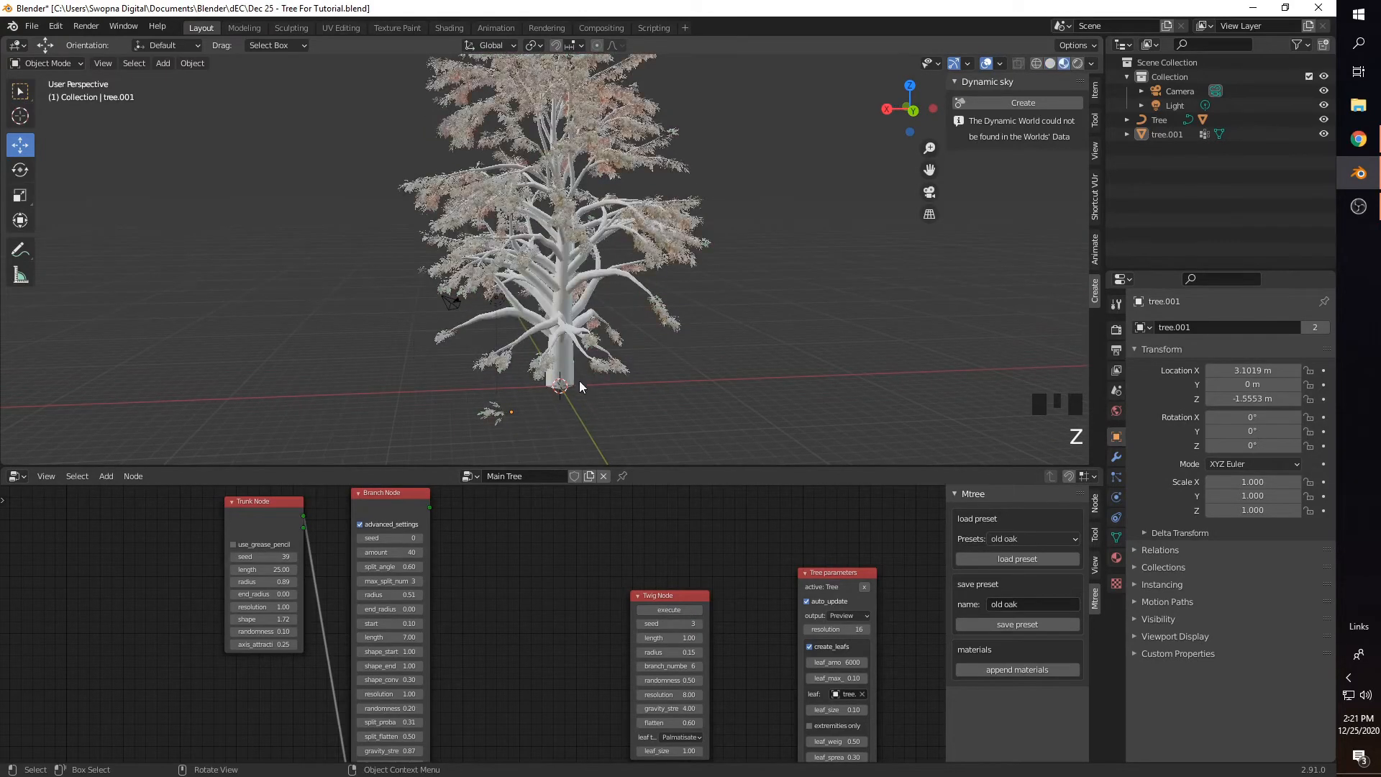
mouse_move(580, 381)
middle_mouse_down()
mouse_move(656, 395)
mouse_move(601, 400)
mouse_move(559, 374)
mouse_move(619, 379)
mouse_move(625, 364)
middle_mouse_up()
scroll(589, 400, "up", 1)
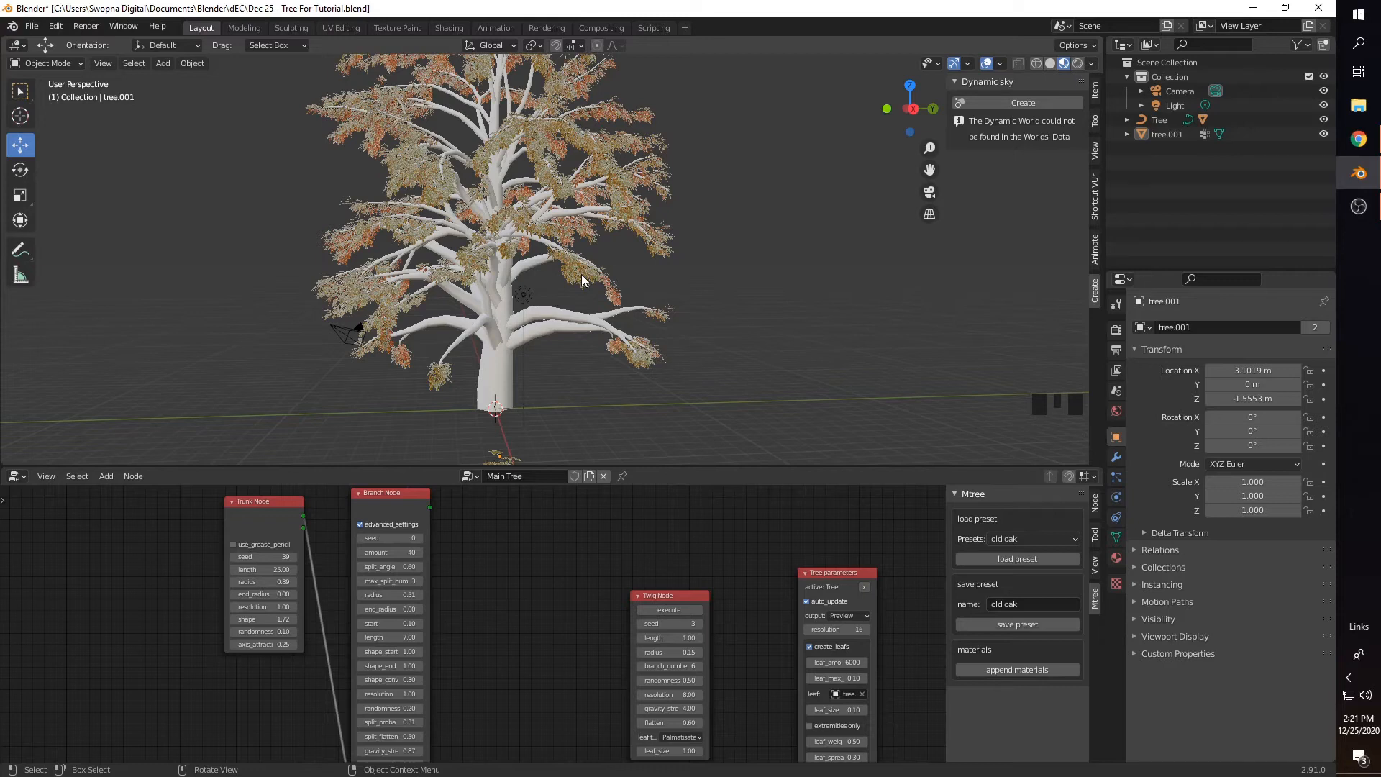
left_click(498, 358)
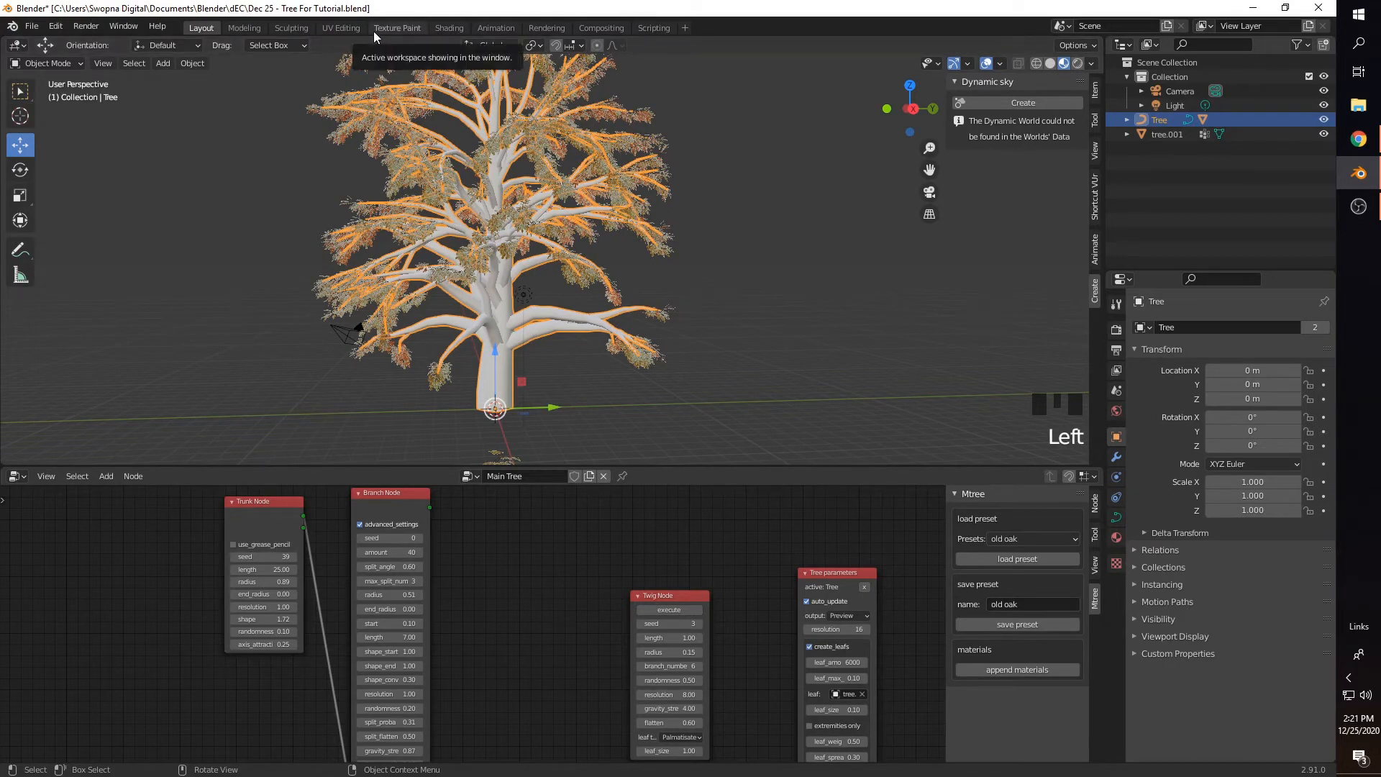
left_click(449, 28)
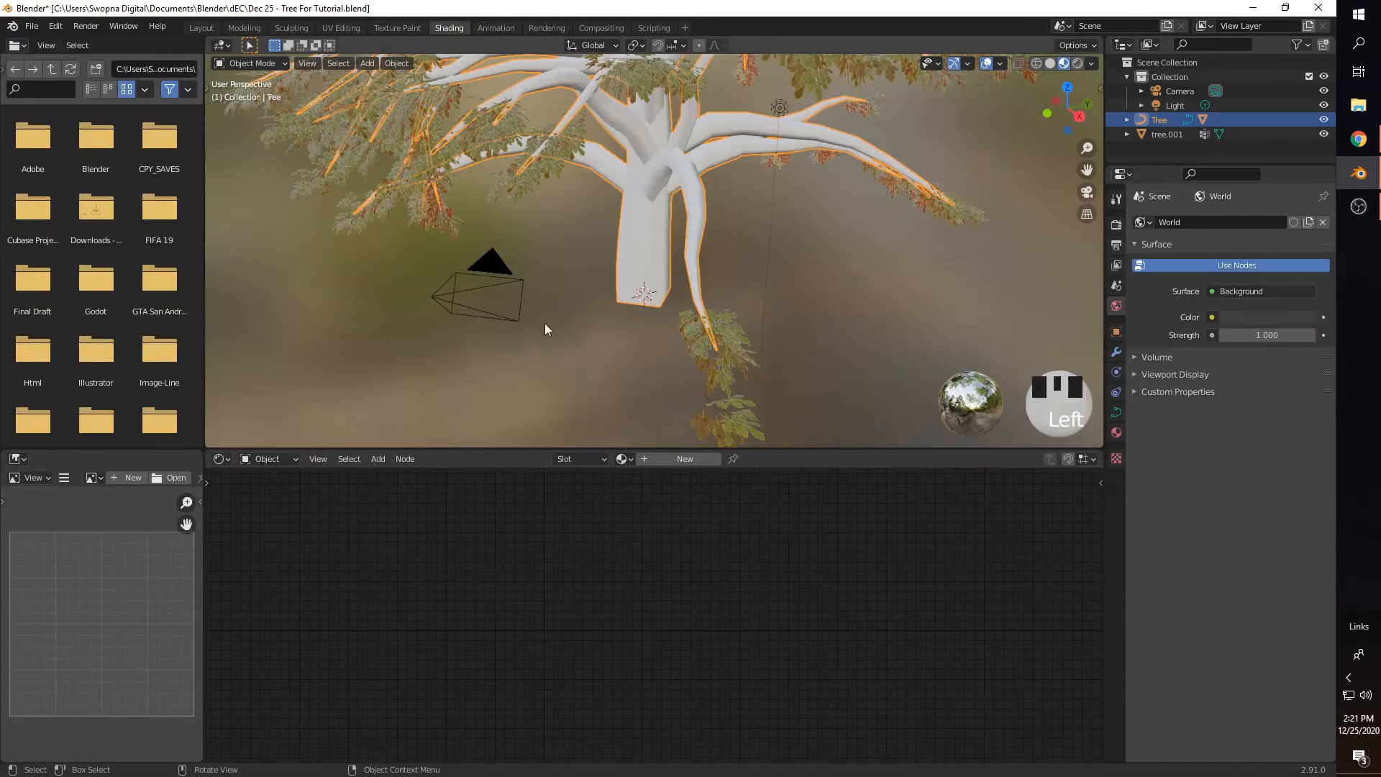
middle_click_drag(642, 306, 600, 343, "shift")
left_click(620, 306)
left_click(205, 28)
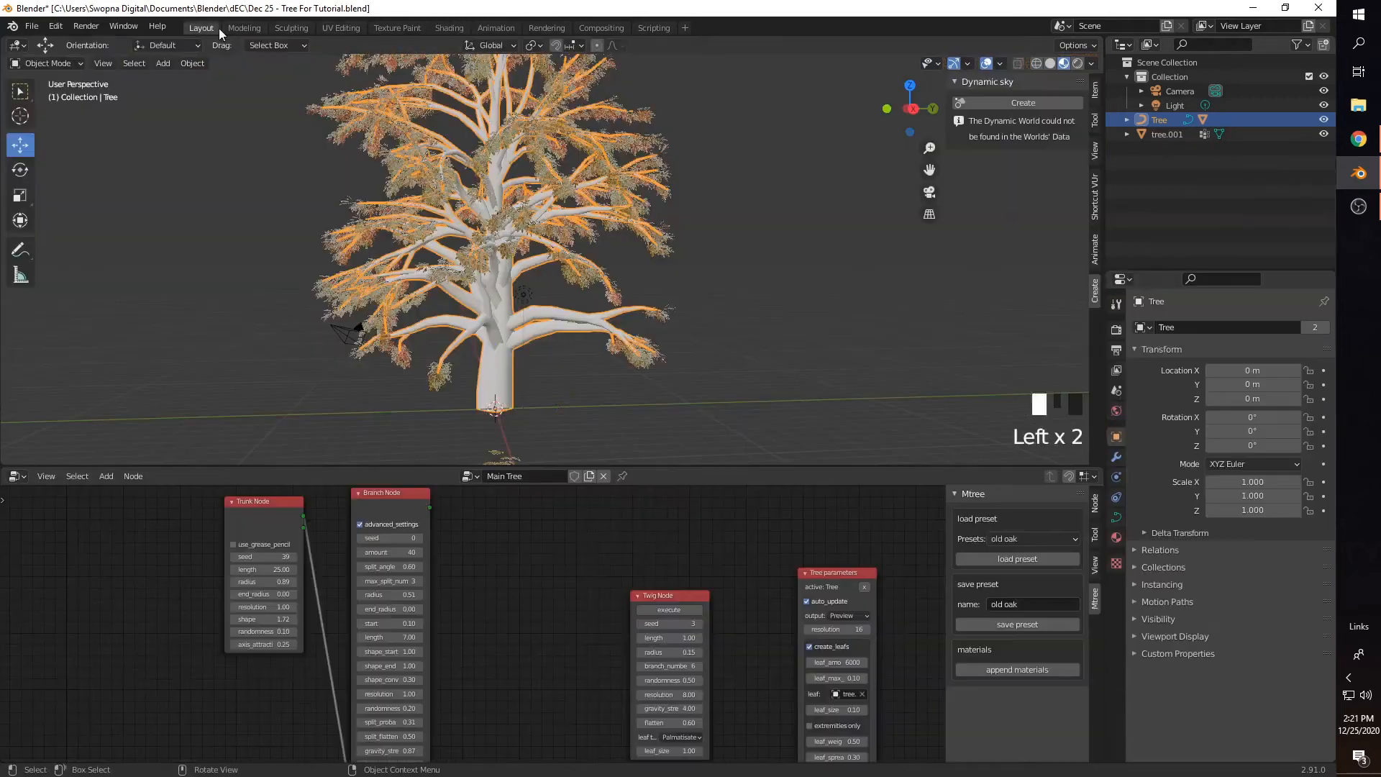
Step: Set the Trunk Node's resolution to 2 and check the trunk and lower branches up close
middle_click_drag(415, 549, 442, 562)
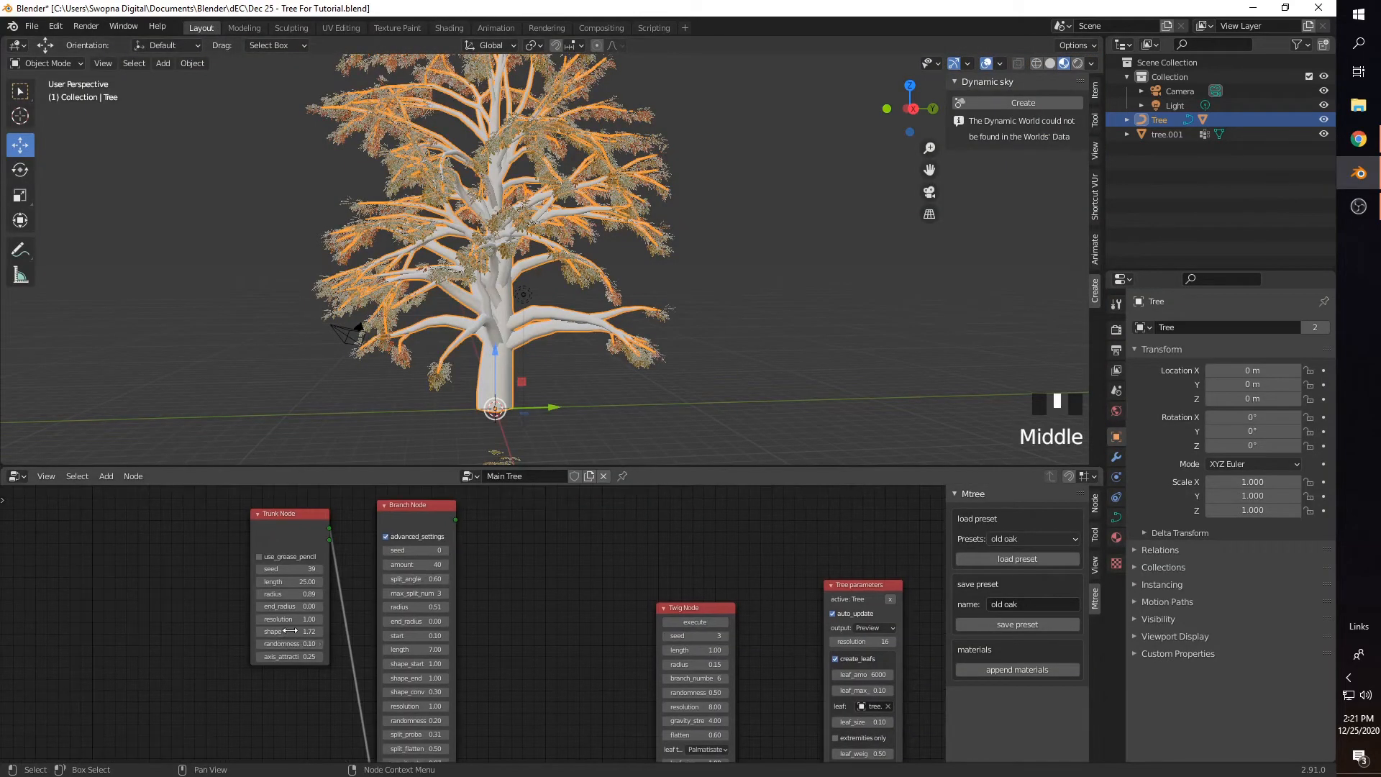
left_click(296, 619)
type("2")
key("Return")
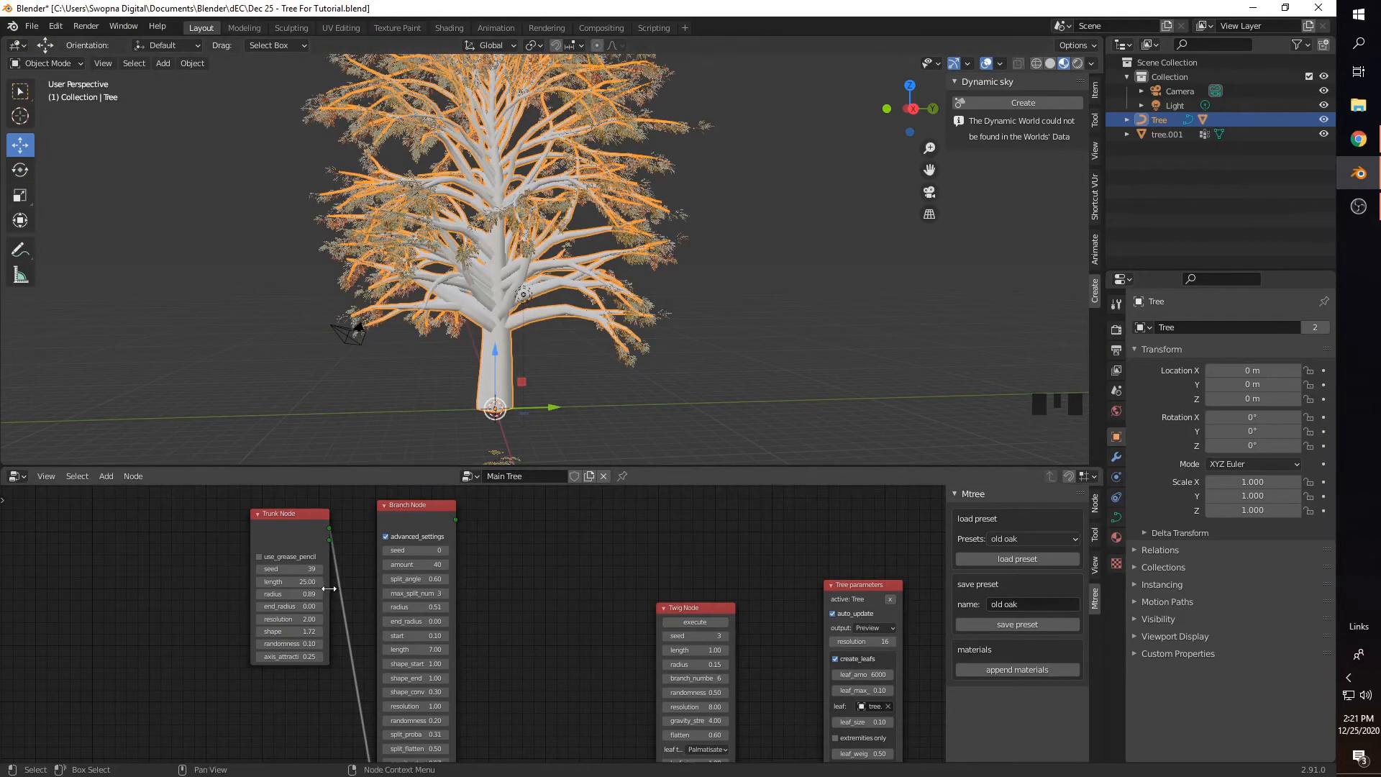
middle_click_drag(551, 383, 464, 376)
middle_click_drag(586, 393, 471, 359)
scroll(296, 609, "up", 1)
scroll(581, 392, "up", 2)
middle_click_drag(436, 406, 434, 378, "shift")
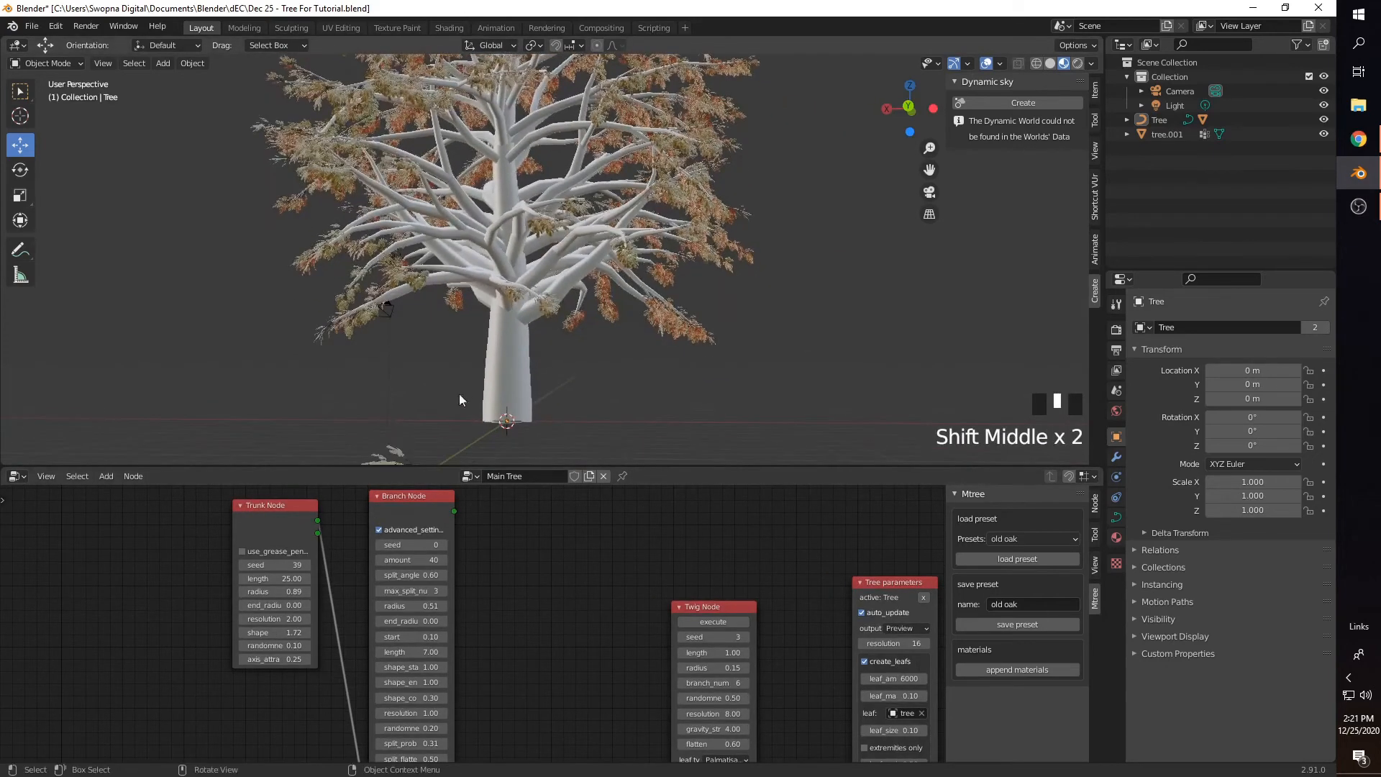
Step: Open the Shading workspace and select the Tree object by its trunk
left_click(447, 27)
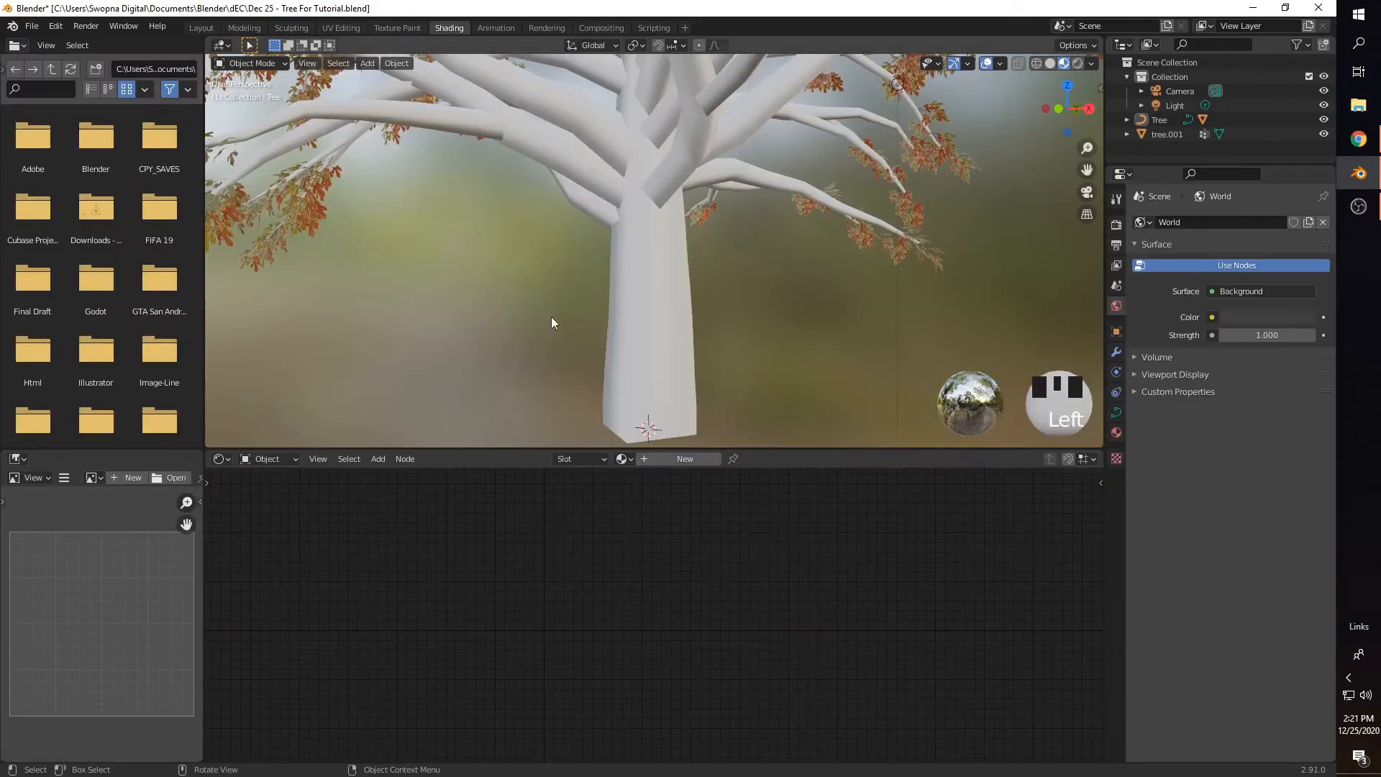
mouse_move(551, 316)
middle_mouse_down("shift")
mouse_move(579, 292)
mouse_move(551, 323)
mouse_move(637, 331)
mouse_move(611, 329)
mouse_move(662, 313)
mouse_move(695, 279)
middle_mouse_up("shift")
left_click(695, 279)
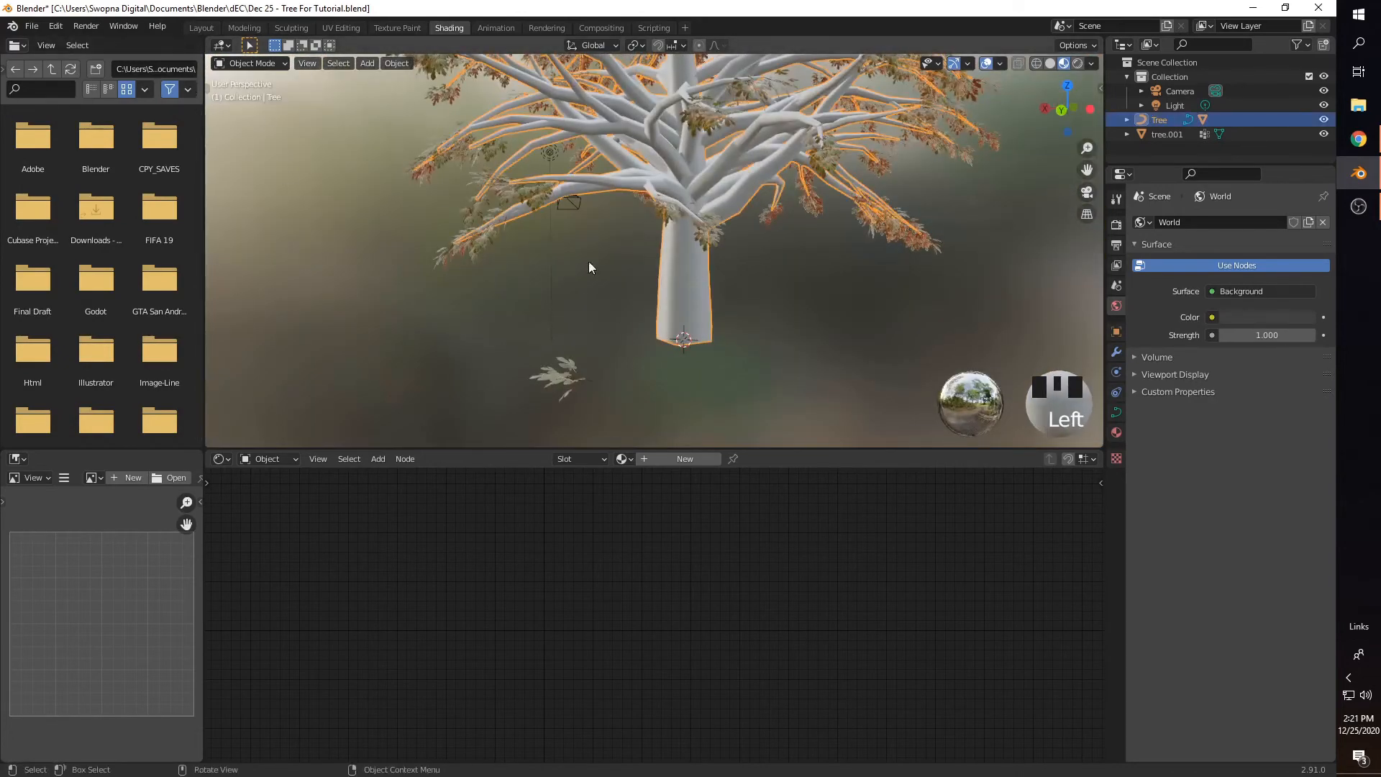
middle_click_drag(588, 261, 779, 330, "shift")
scroll(663, 348, "down", 8)
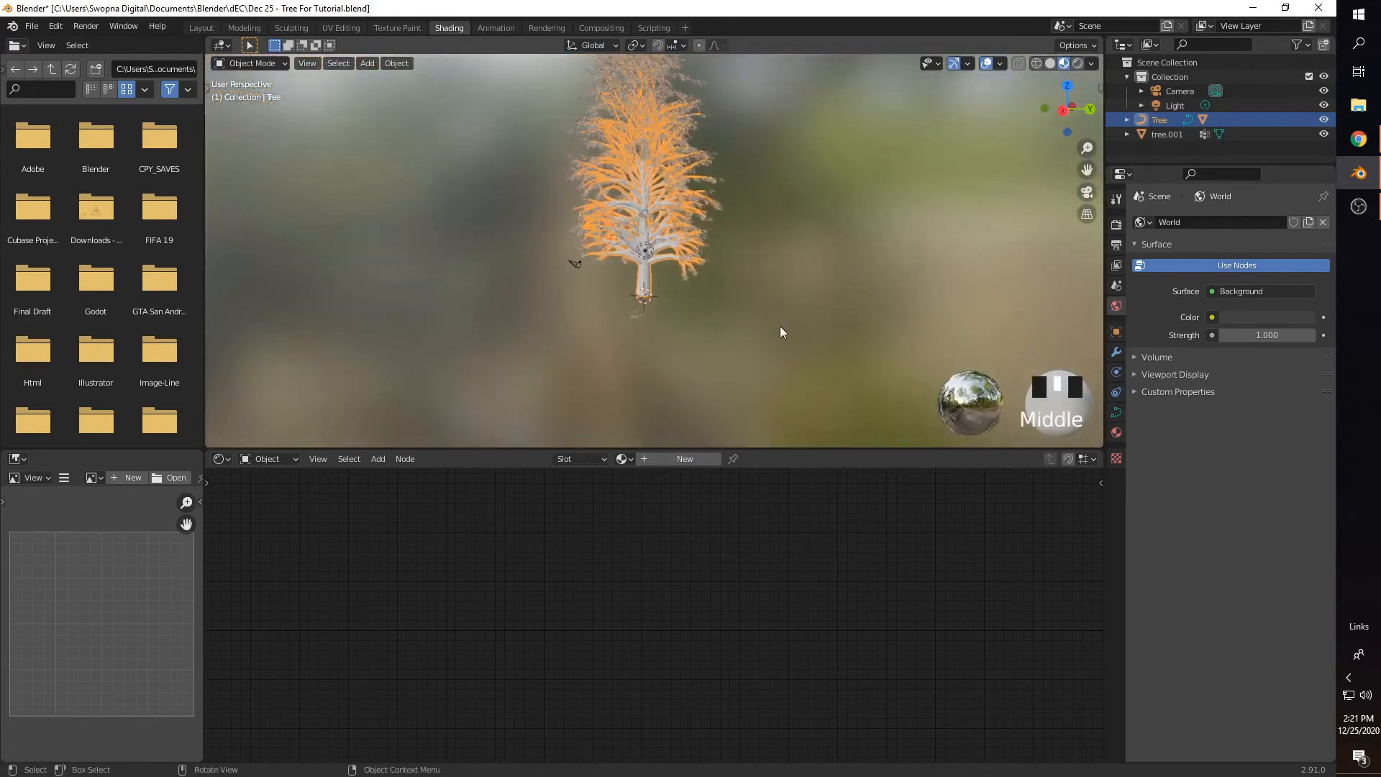
left_click(740, 343)
scroll(739, 342, "up", 4)
left_click(633, 299)
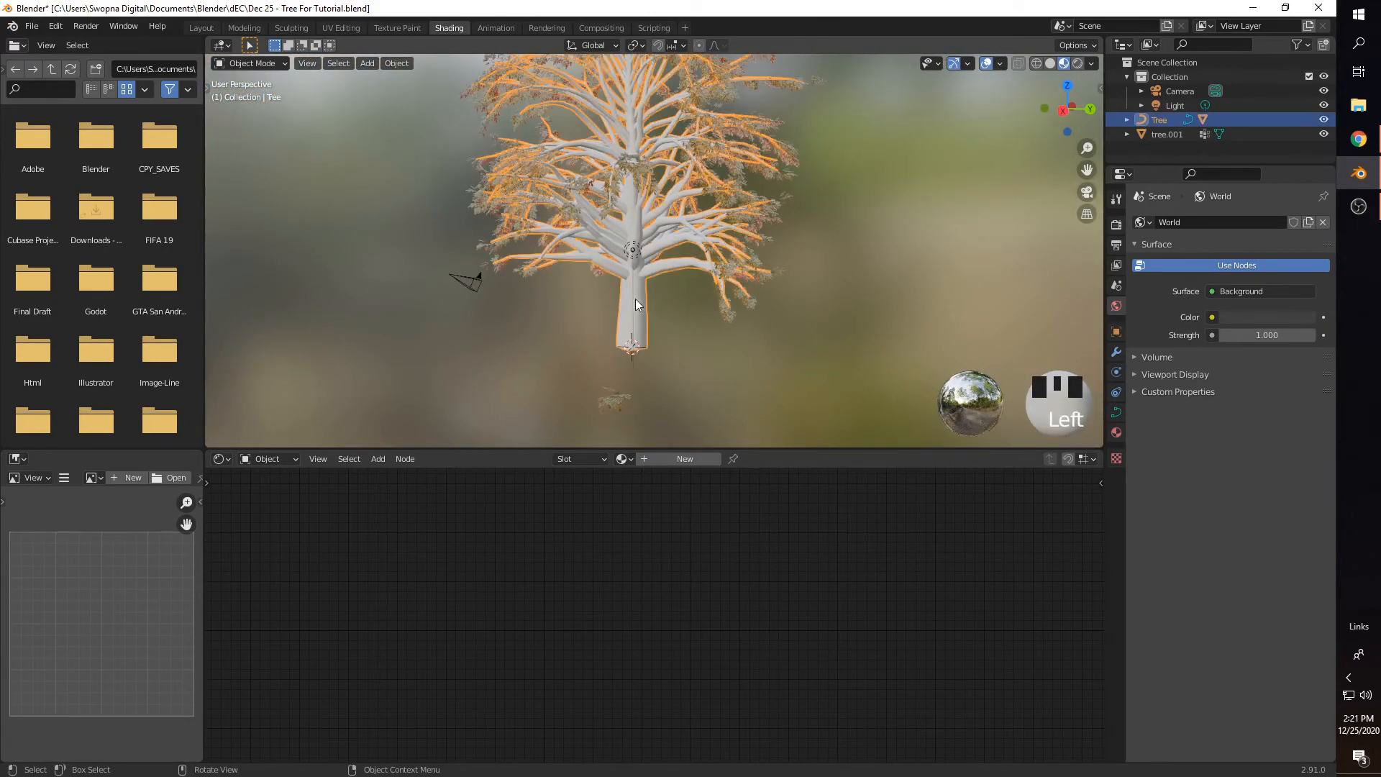
Step: Create a new material for the tree and select its Principled BSDF node
left_click(622, 459)
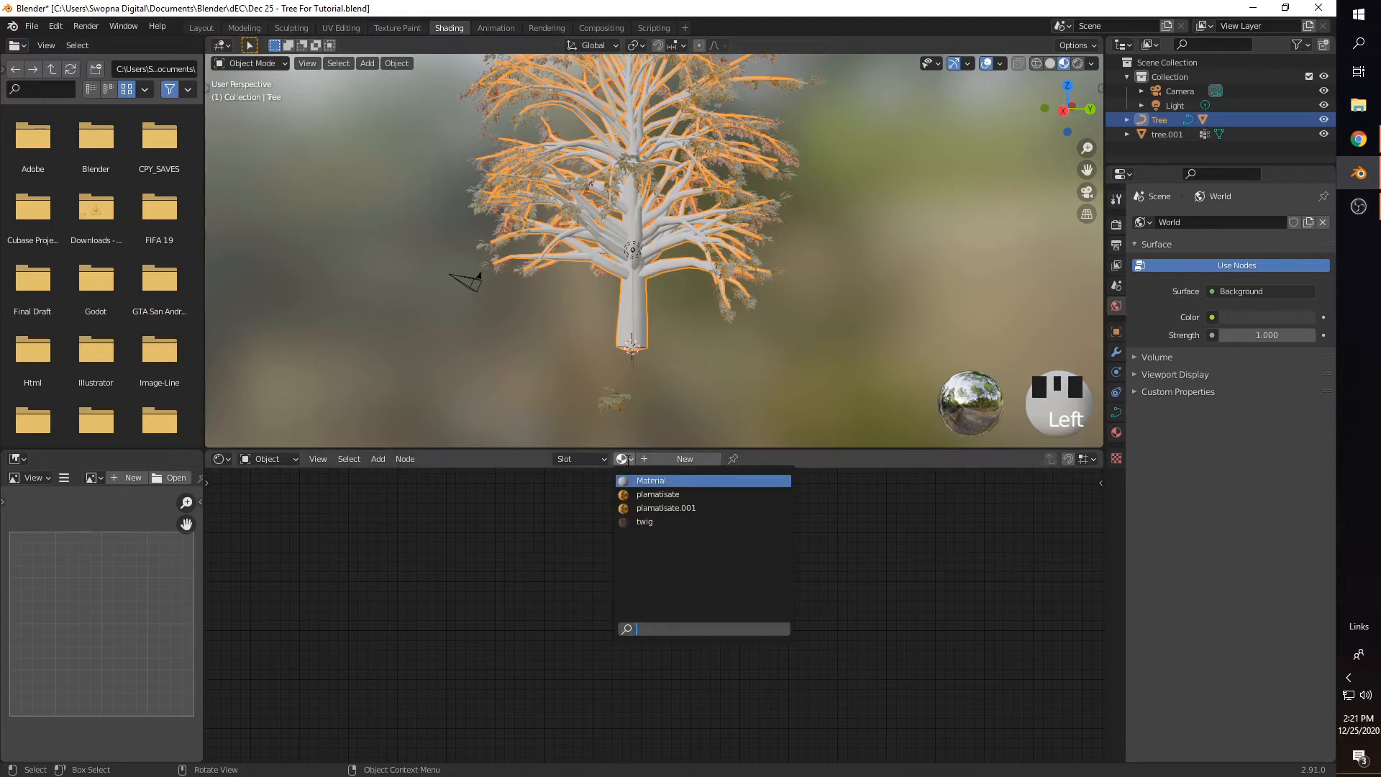
left_click(648, 508)
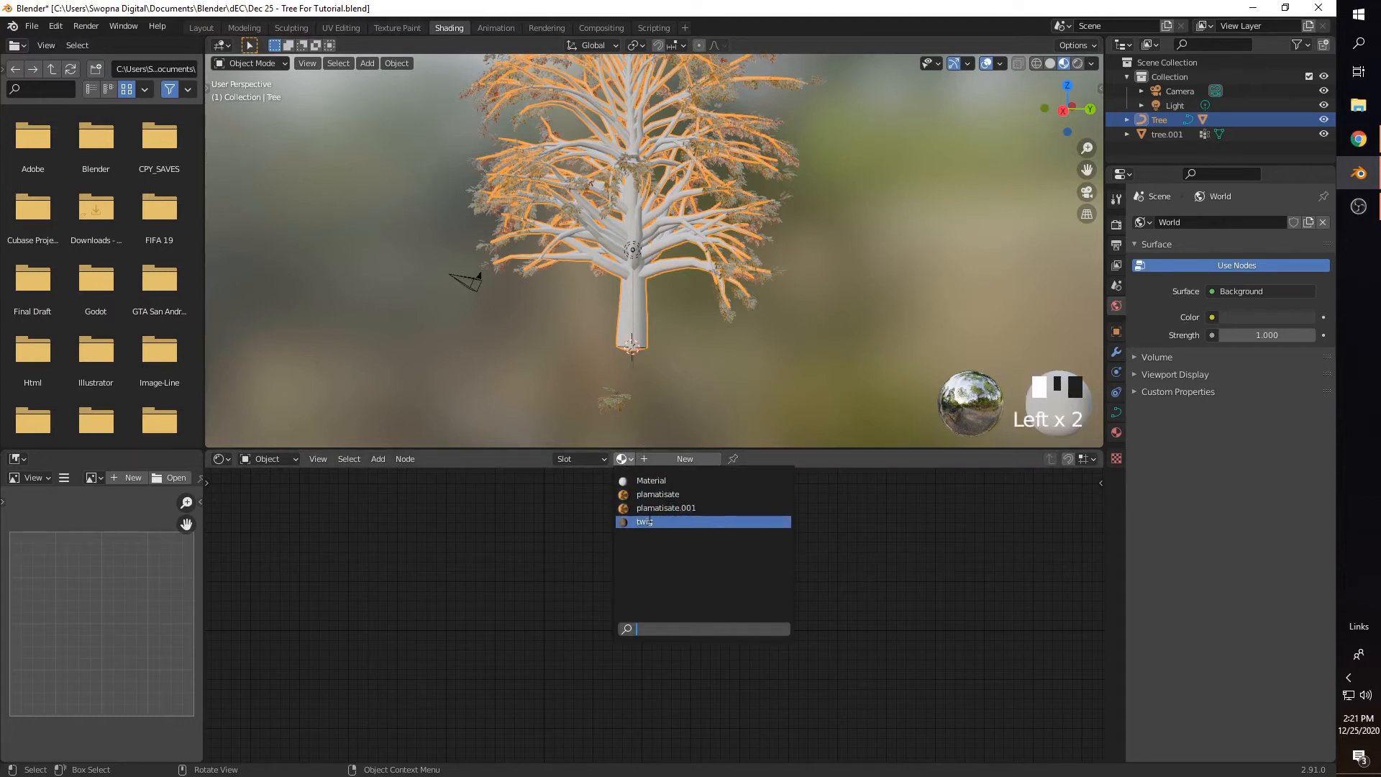
left_click(661, 459)
left_click(609, 489)
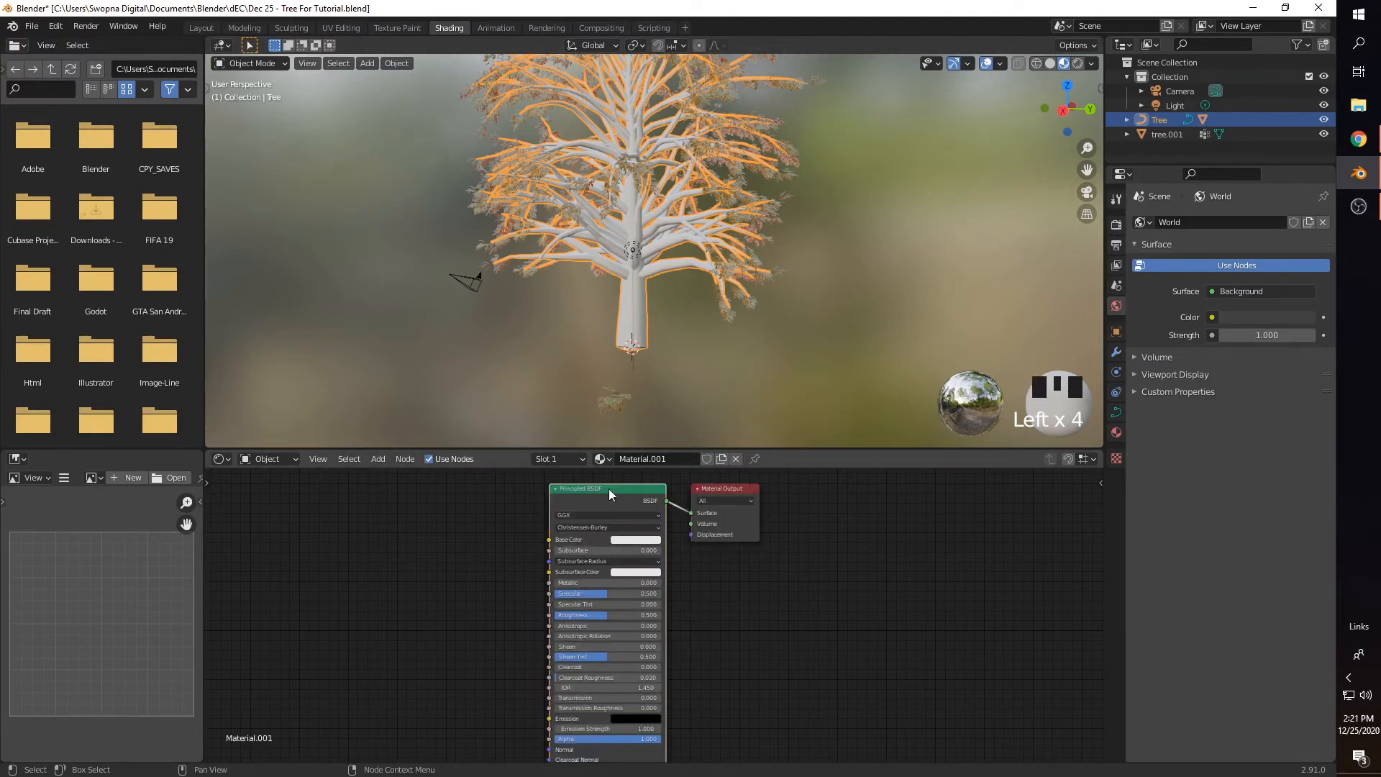
Step: Try to run Principled Texture Setup with TexturesCom_PineTreeBase_tiled_1K_albedo.tif from the E:\Textures folder
key("ctrl+shift+t")
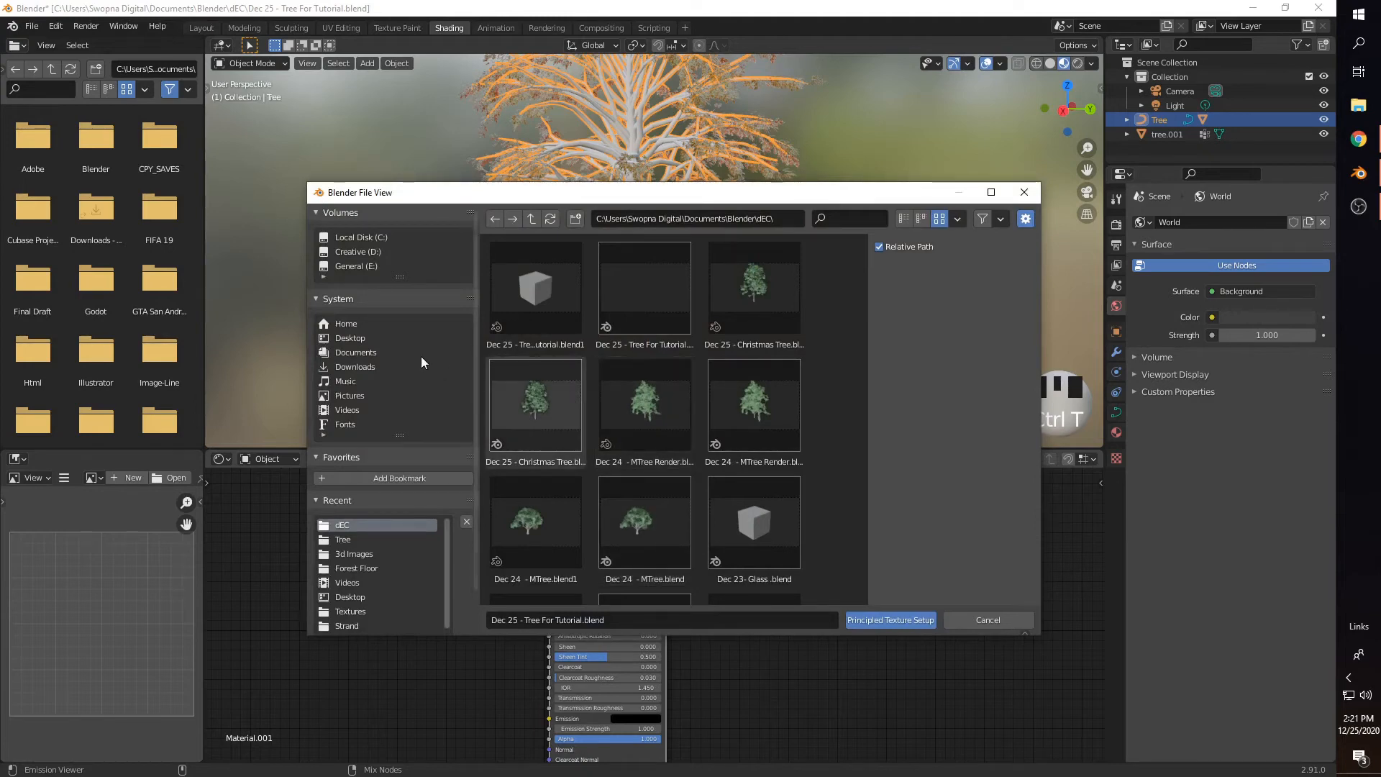
left_click(356, 265)
double_click(499, 287)
scroll(746, 456, "down", 8)
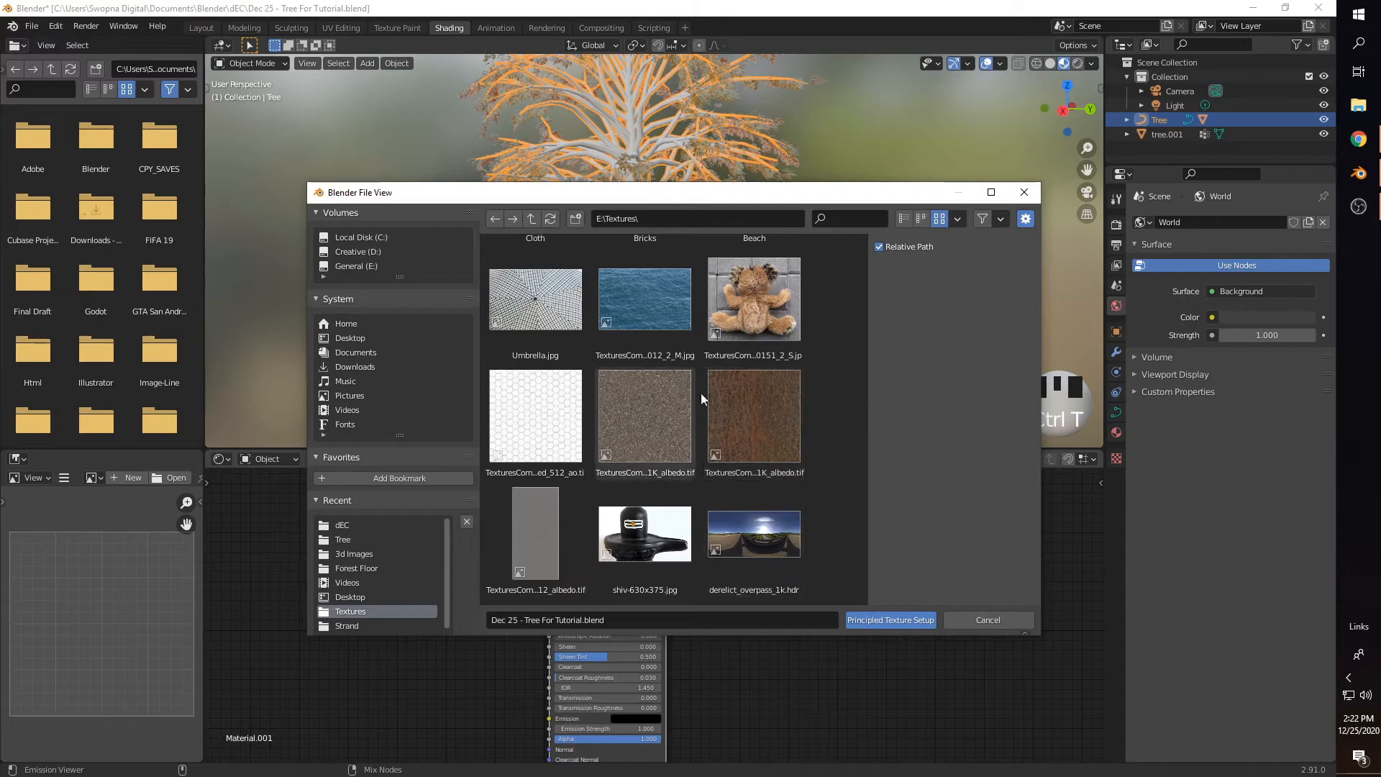
left_click(763, 418)
left_click(890, 620)
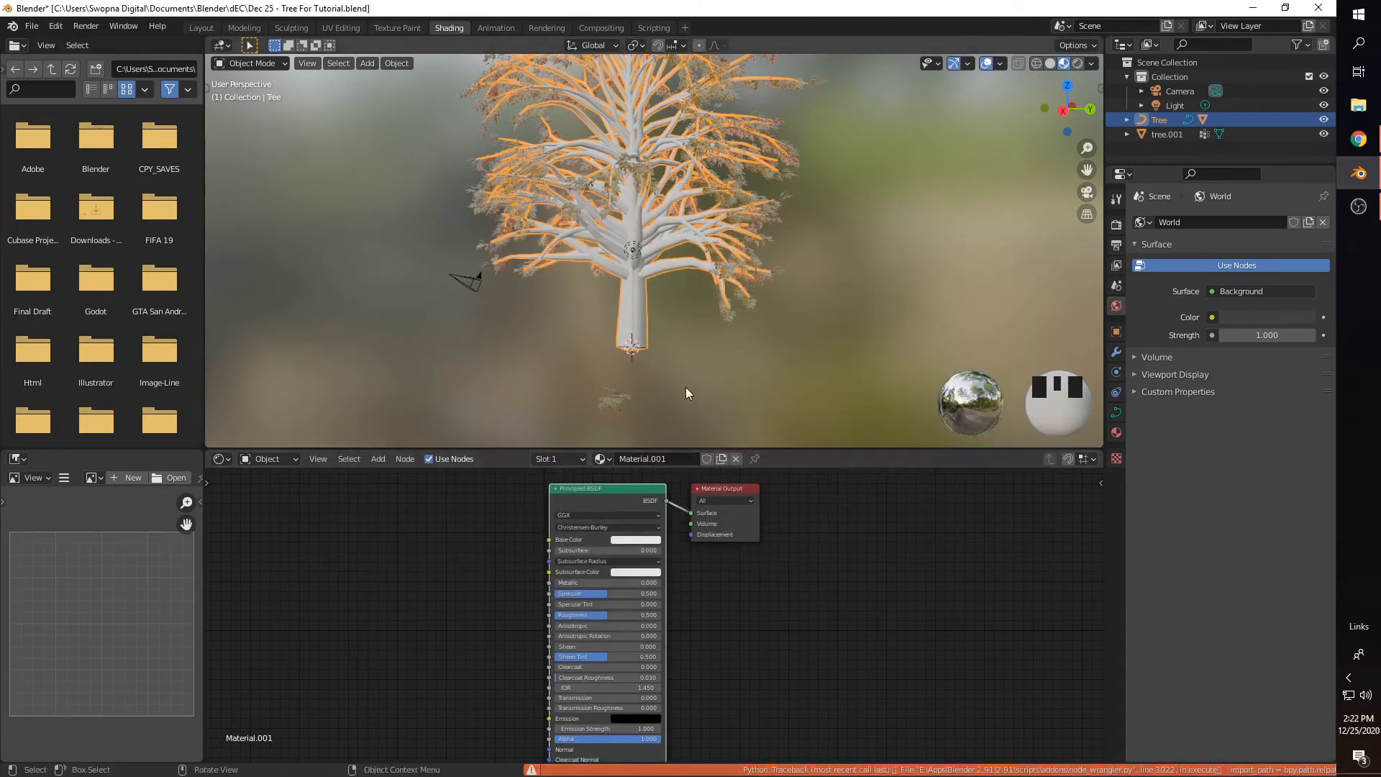
Step: Run Principled Texture Setup on the Principled BSDF with TexturesCom_PineTreeBase_tiled_1K_albedo.tif from E:\Textures
key("ctrl+shift+t")
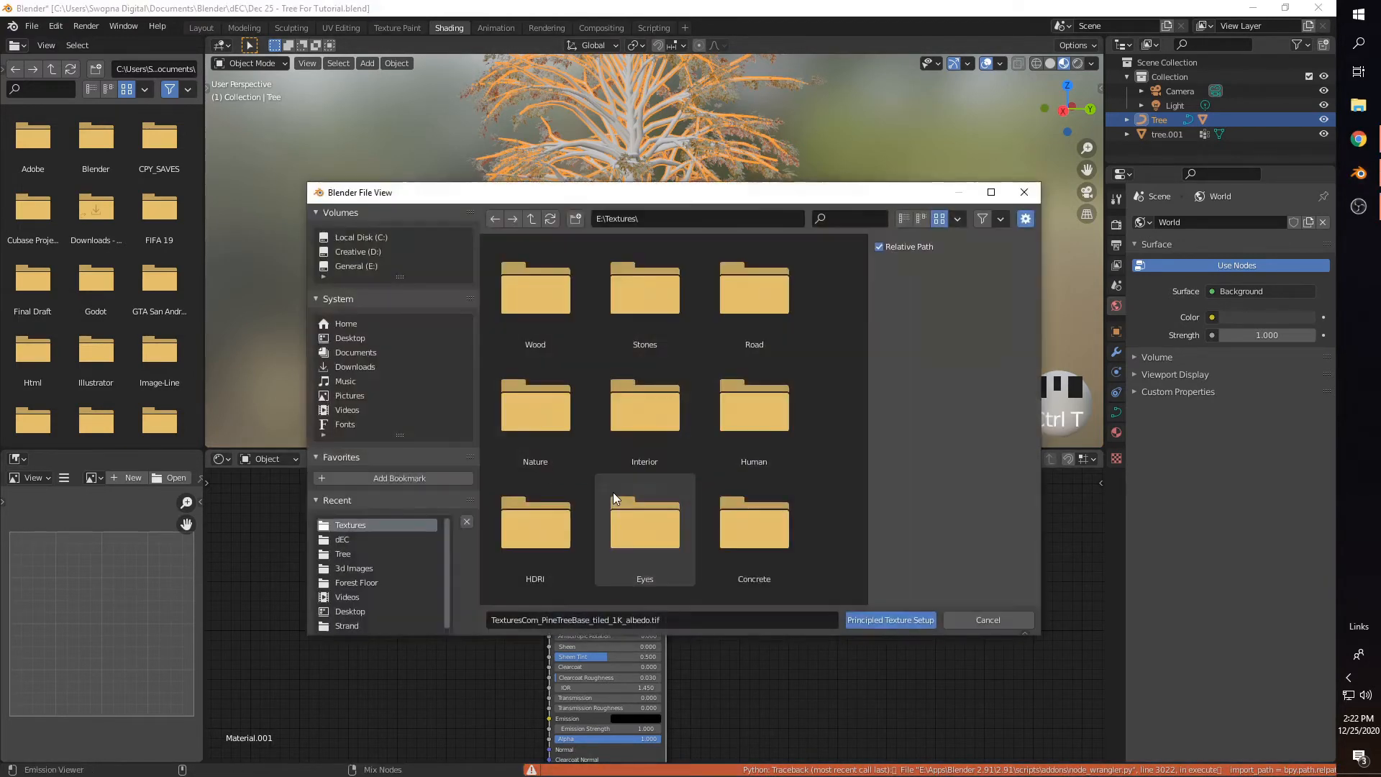
scroll(728, 521, "down", 5)
left_click(722, 525)
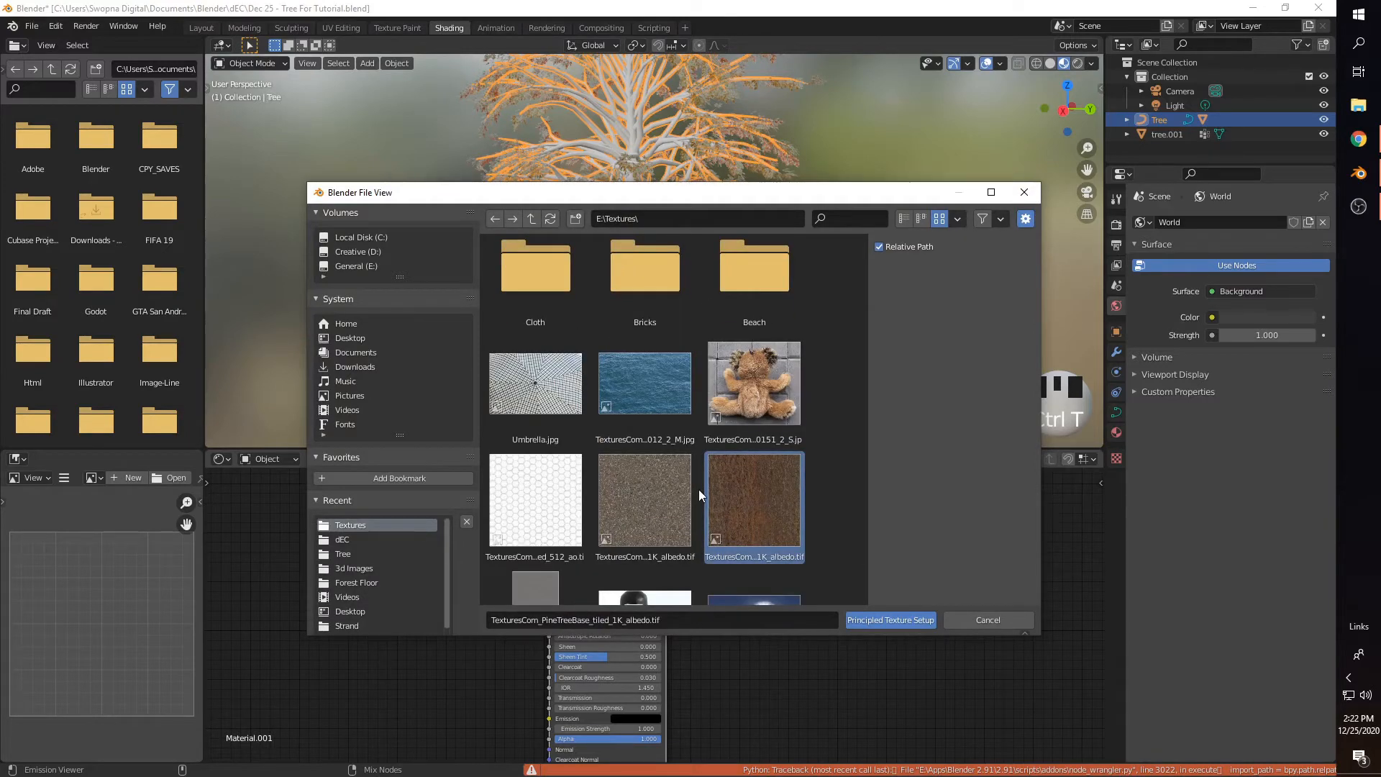
left_click(859, 620)
Step: Rearrange the material nodes, moving the Principled BSDF and the bark image texture node into a clearer layout
left_click_drag(606, 495, 624, 498)
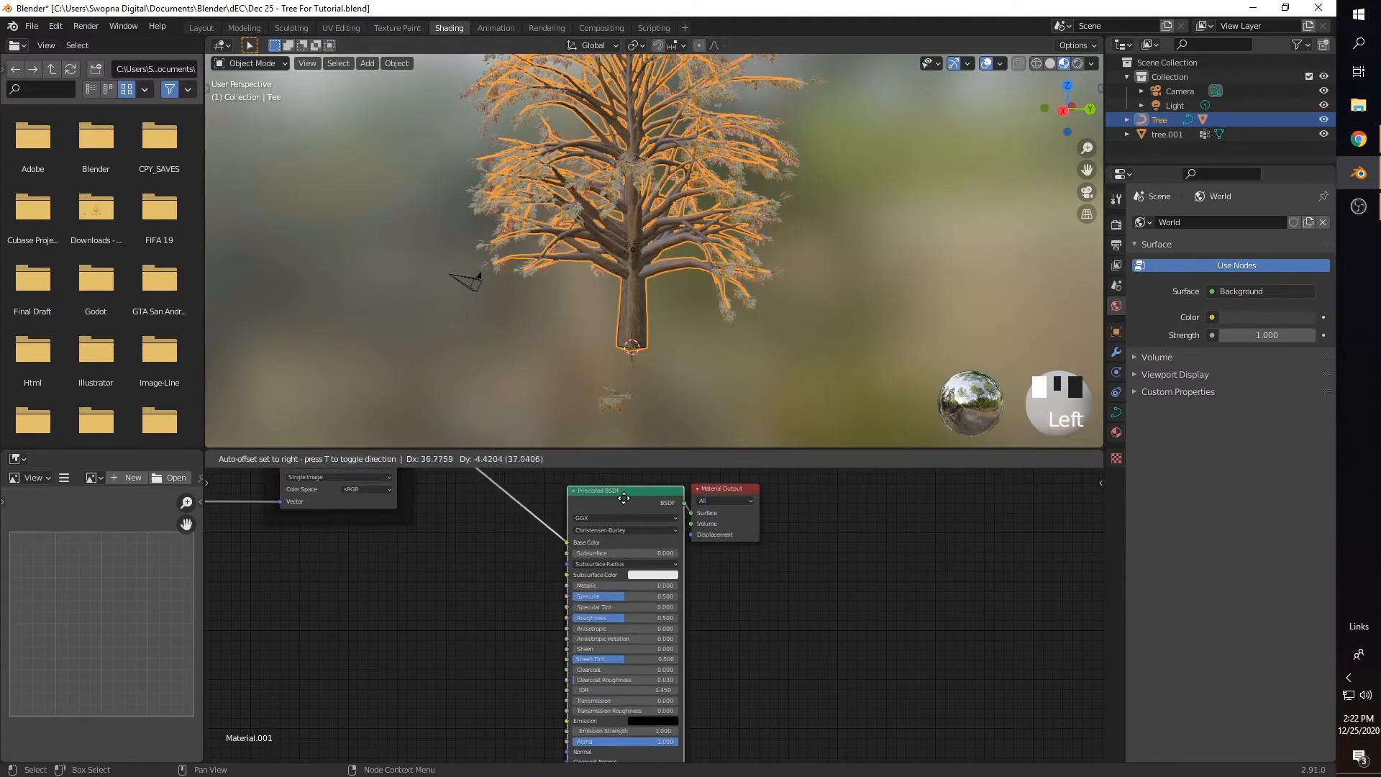
scroll(435, 536, "down", 3)
middle_click_drag(432, 562, 551, 644)
scroll(548, 658, "down", 1)
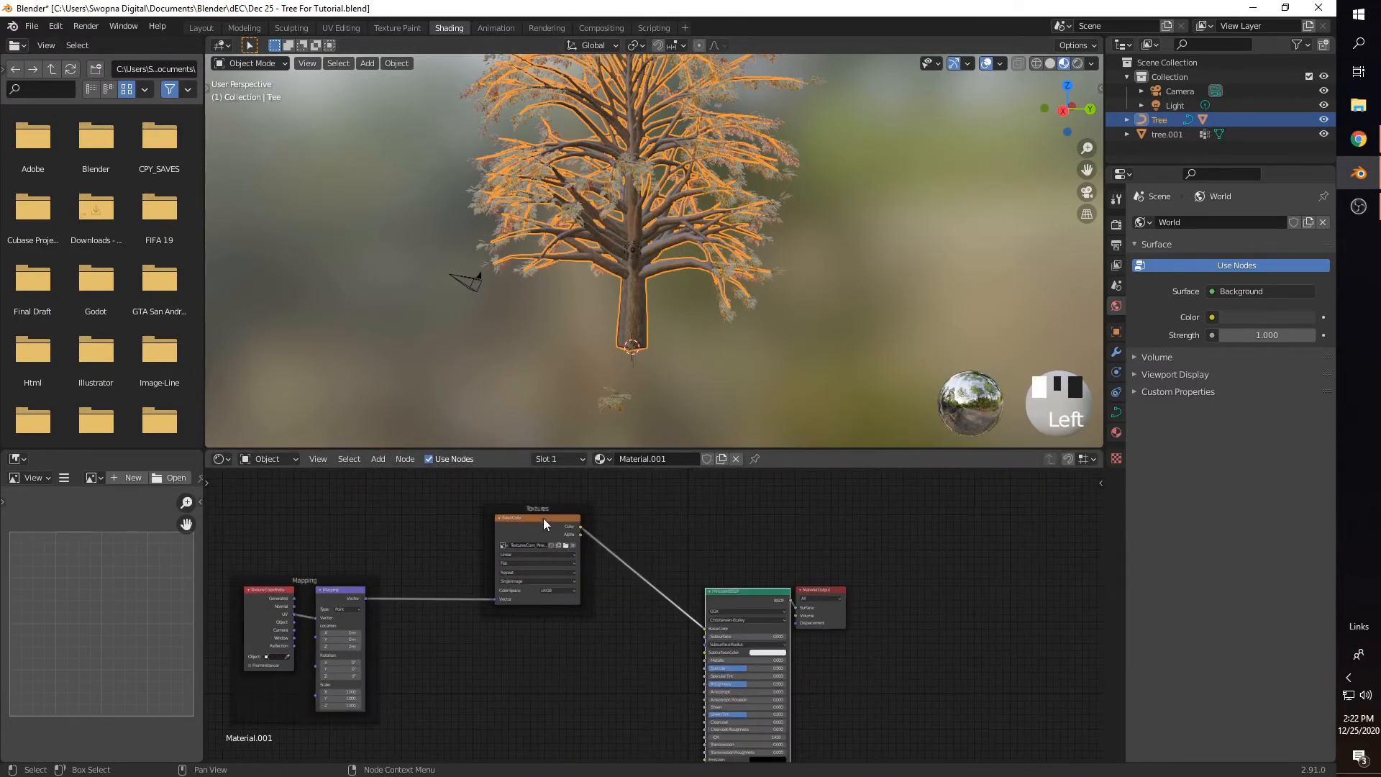
left_click_drag(541, 520, 570, 565)
middle_click_drag(412, 627, 576, 556)
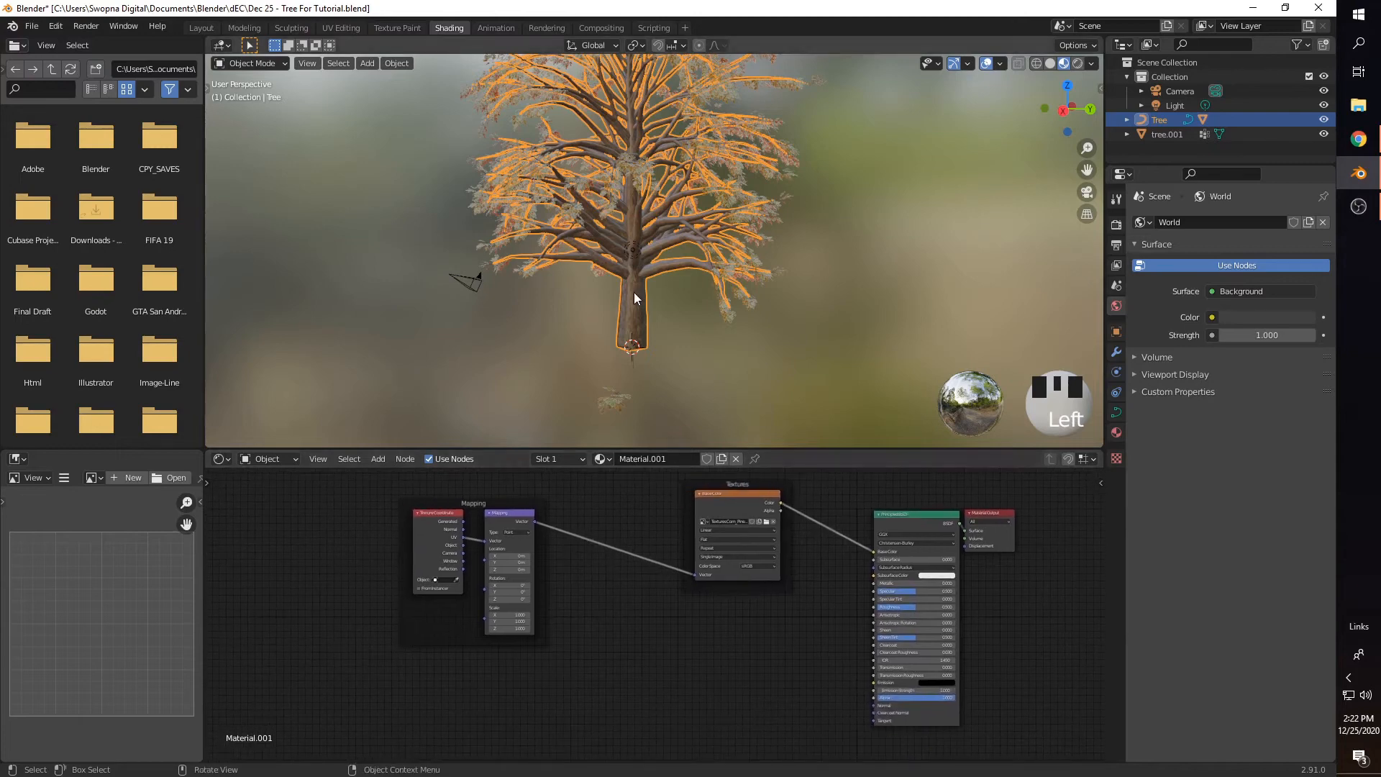
Step: Set the bark texture's Mapping scale to 6 in both X and Y
scroll(634, 302, "up", 5)
middle_click_drag(636, 321, 626, 285, "shift")
scroll(619, 353, "up", 2)
middle_click_drag(619, 354, 619, 343, "shift")
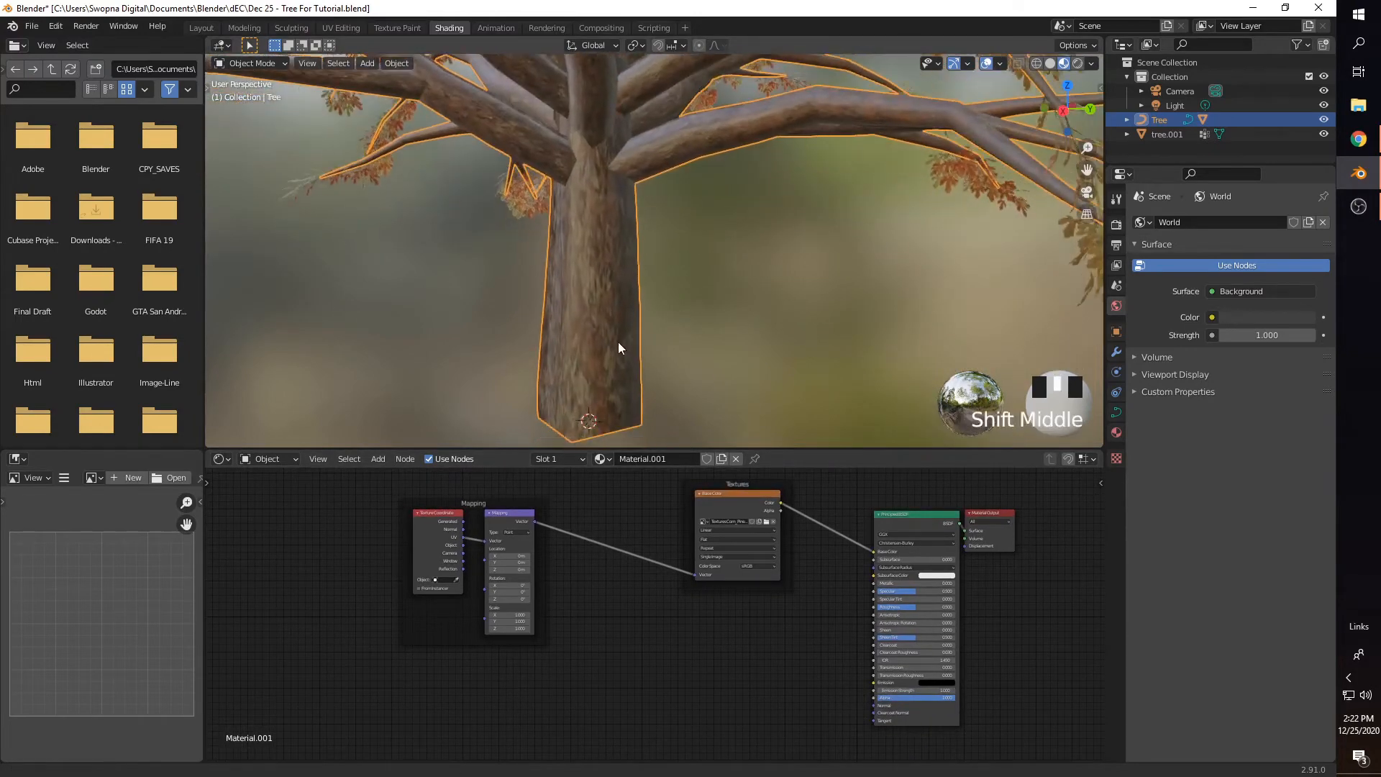
left_click_drag(515, 504, 547, 503)
scroll(555, 589, "up", 5)
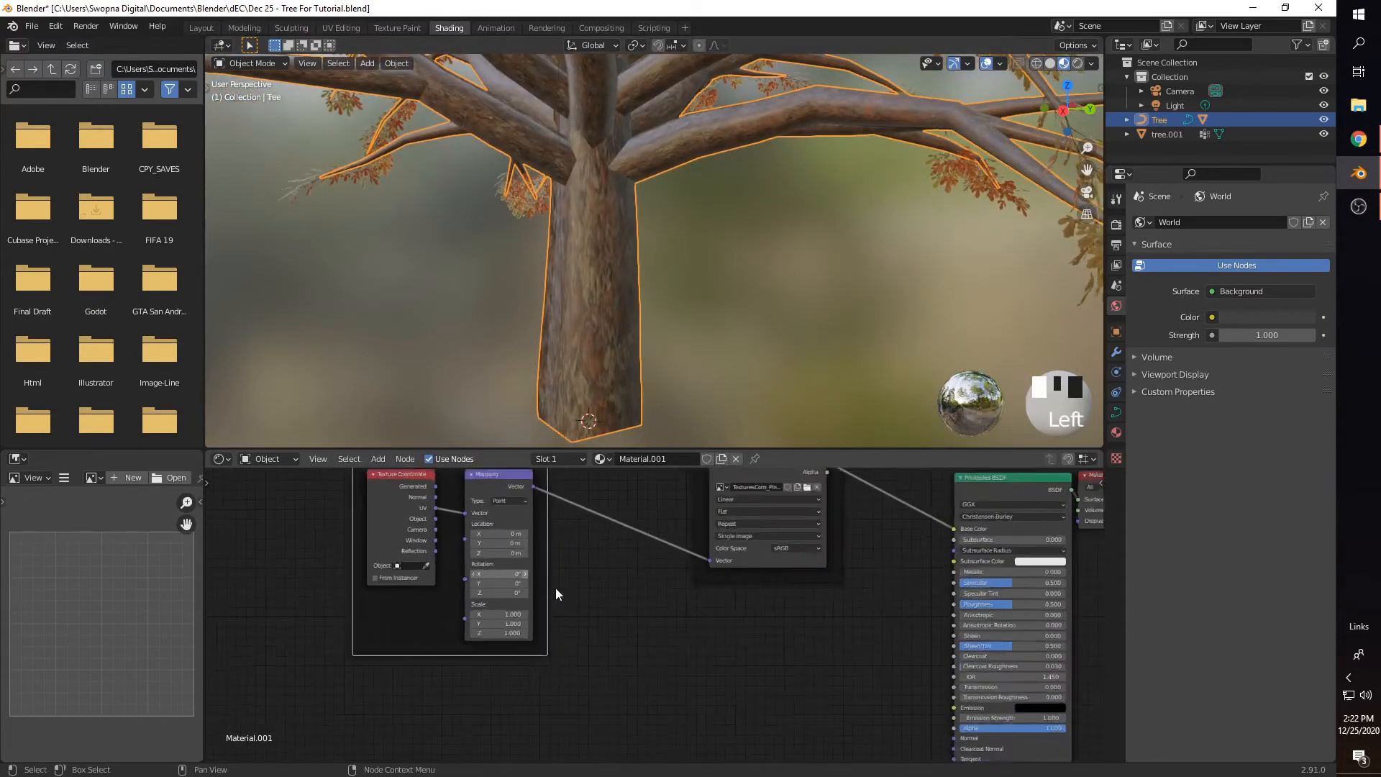
left_click_drag(498, 614, 632, 613)
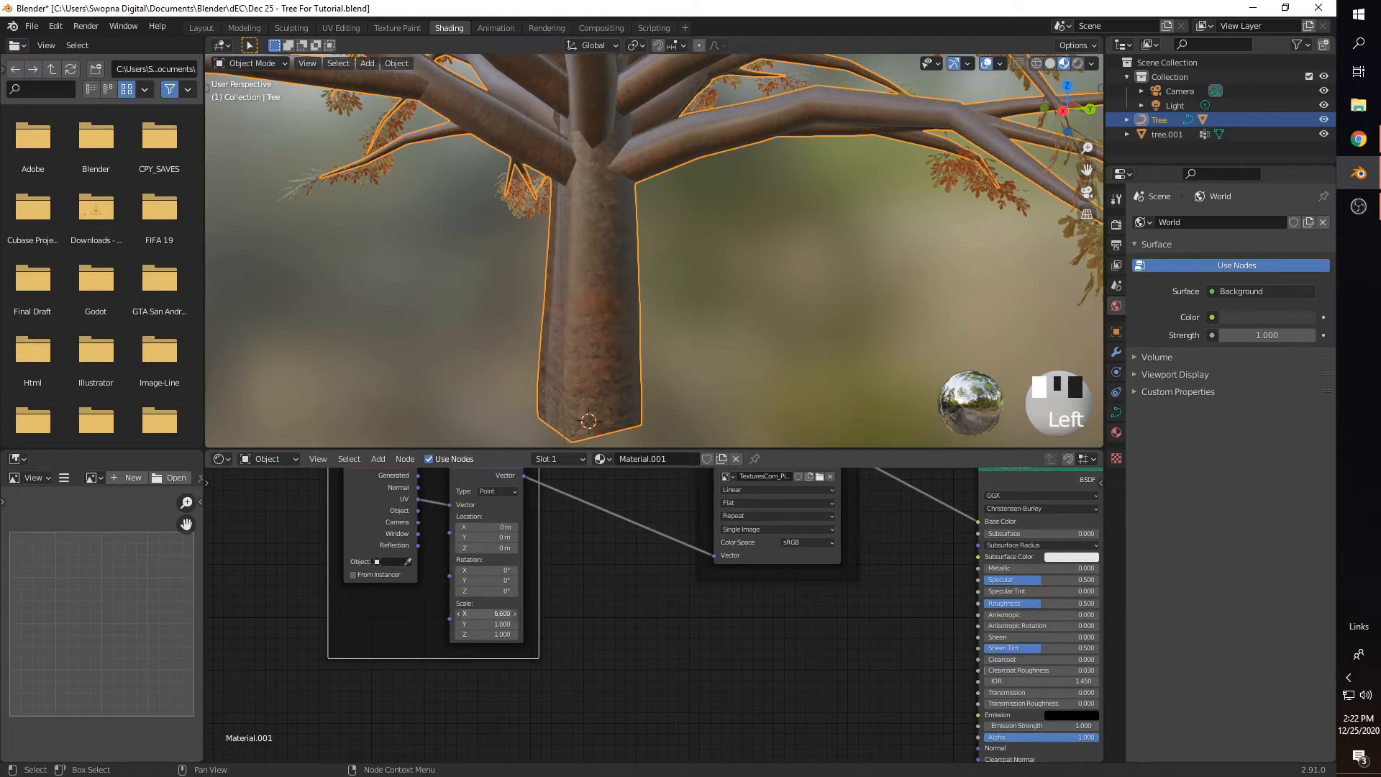
double_click(498, 624)
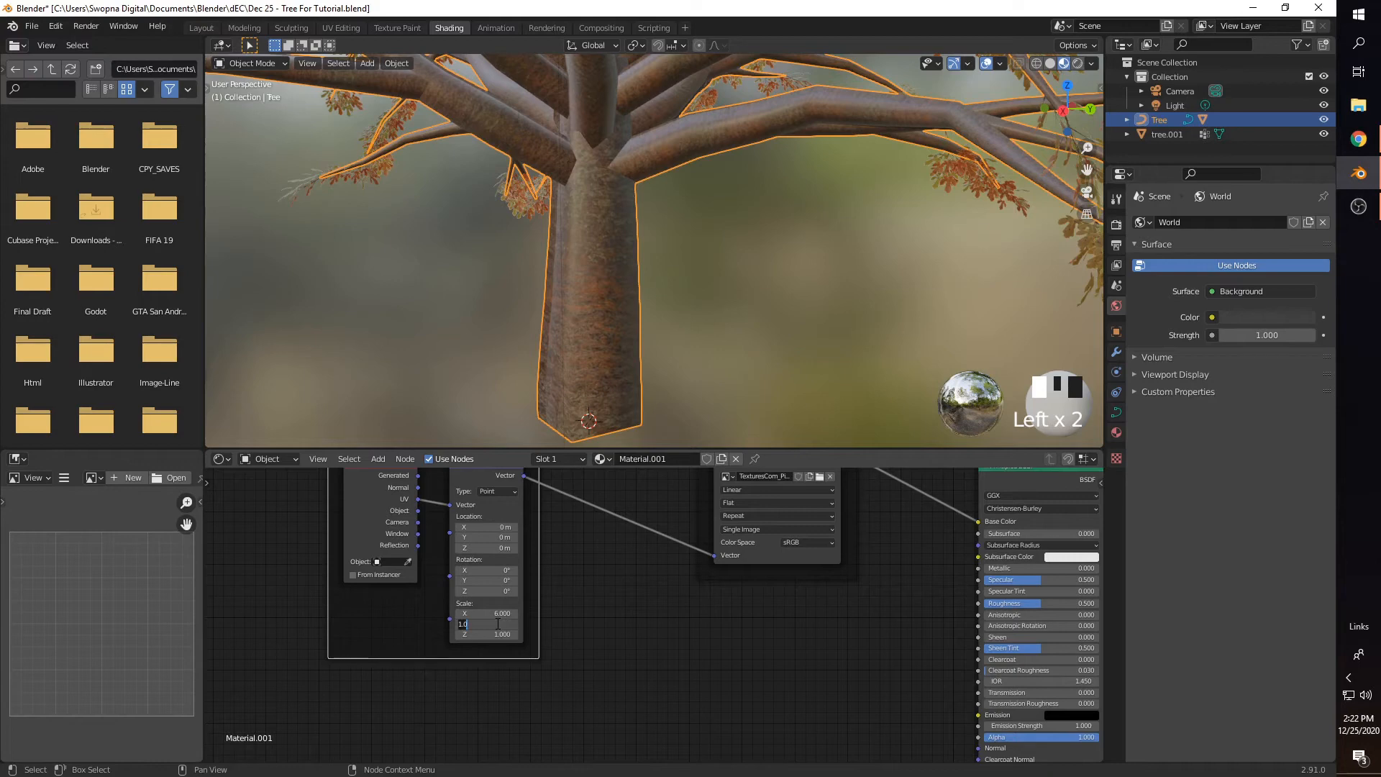
left_click(498, 623)
Step: Deselect the tree and inspect its bark texture from several angles in the Shading and Layout workspaces
left_click(718, 396)
scroll(712, 392, "down", 7)
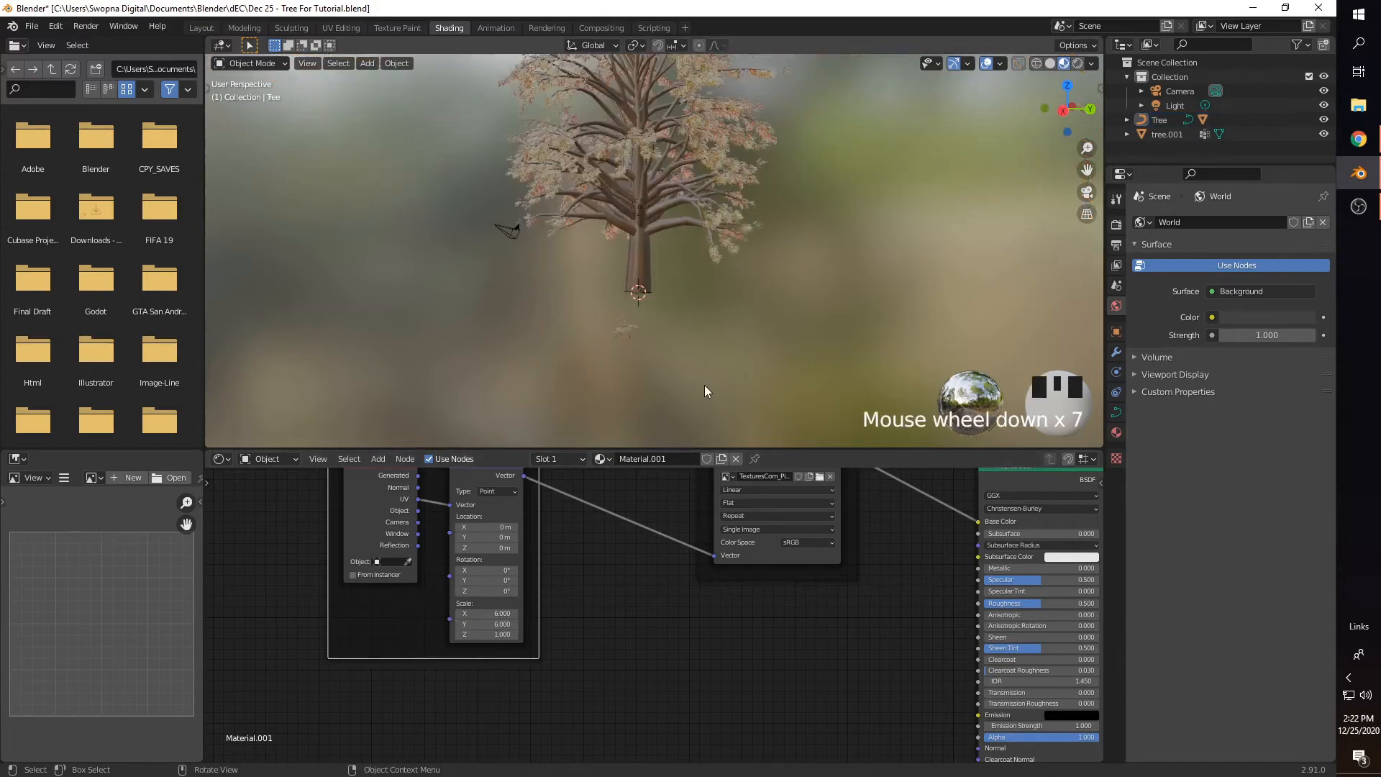
middle_click_drag(705, 386, 645, 289, "shift")
scroll(650, 352, "up", 4)
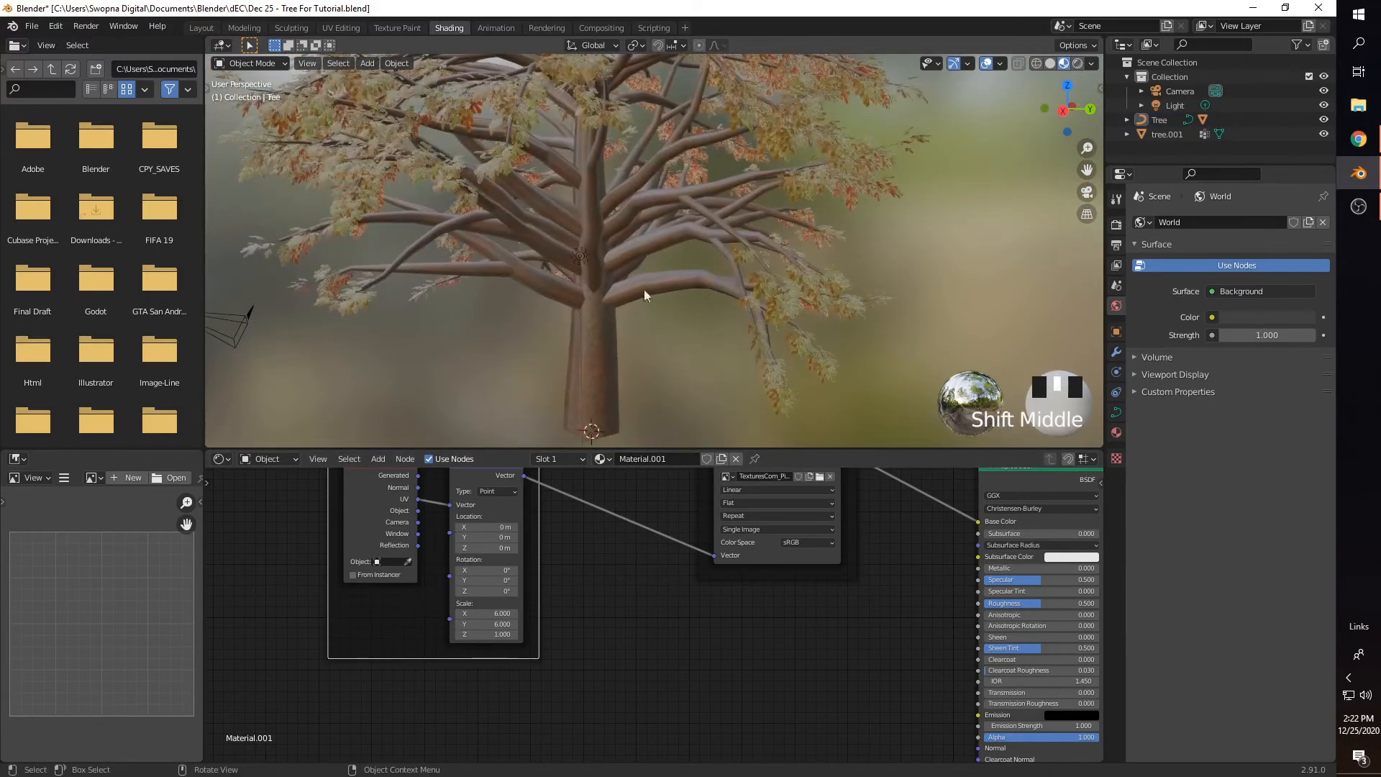
left_click(201, 27)
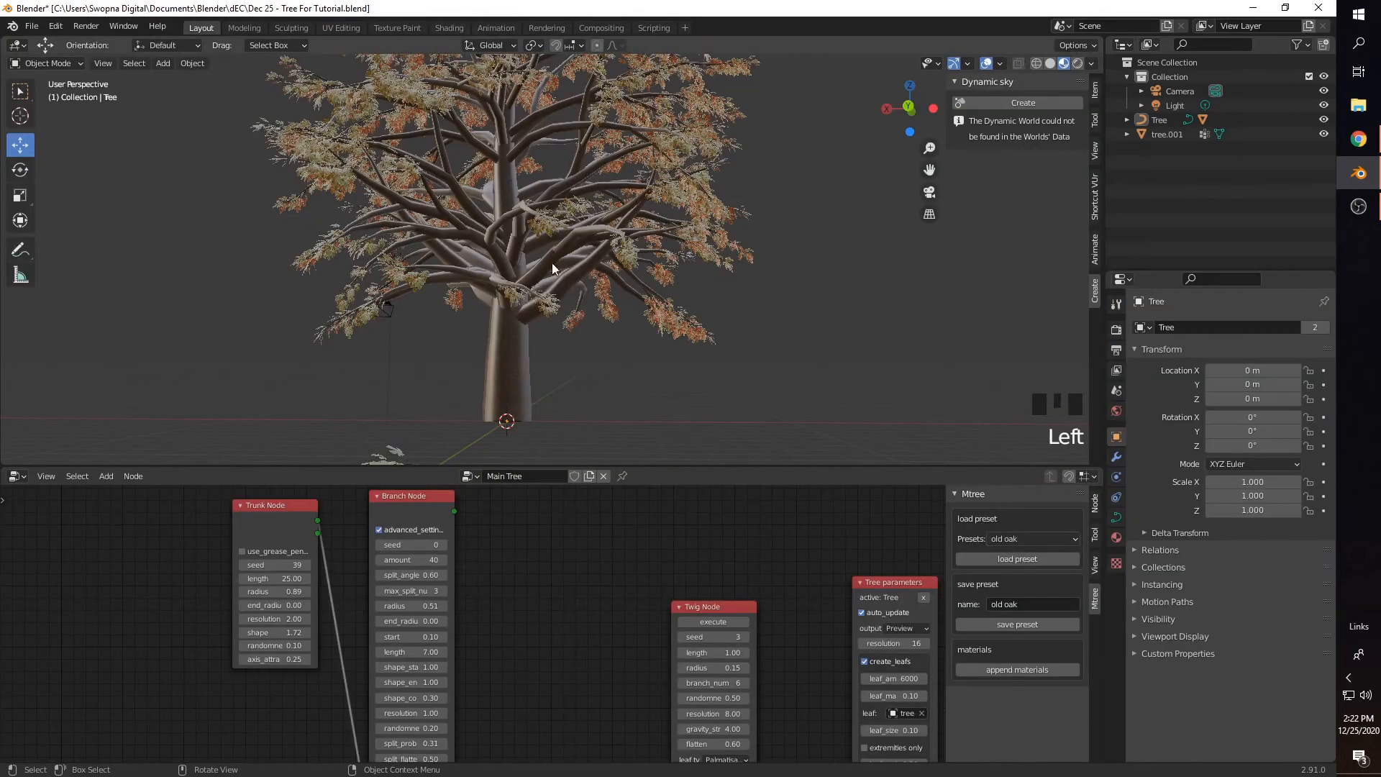
left_click(579, 413)
middle_click_drag(580, 413, 528, 417)
scroll(607, 387, "down", 2)
middle_click_drag(607, 387, 533, 368)
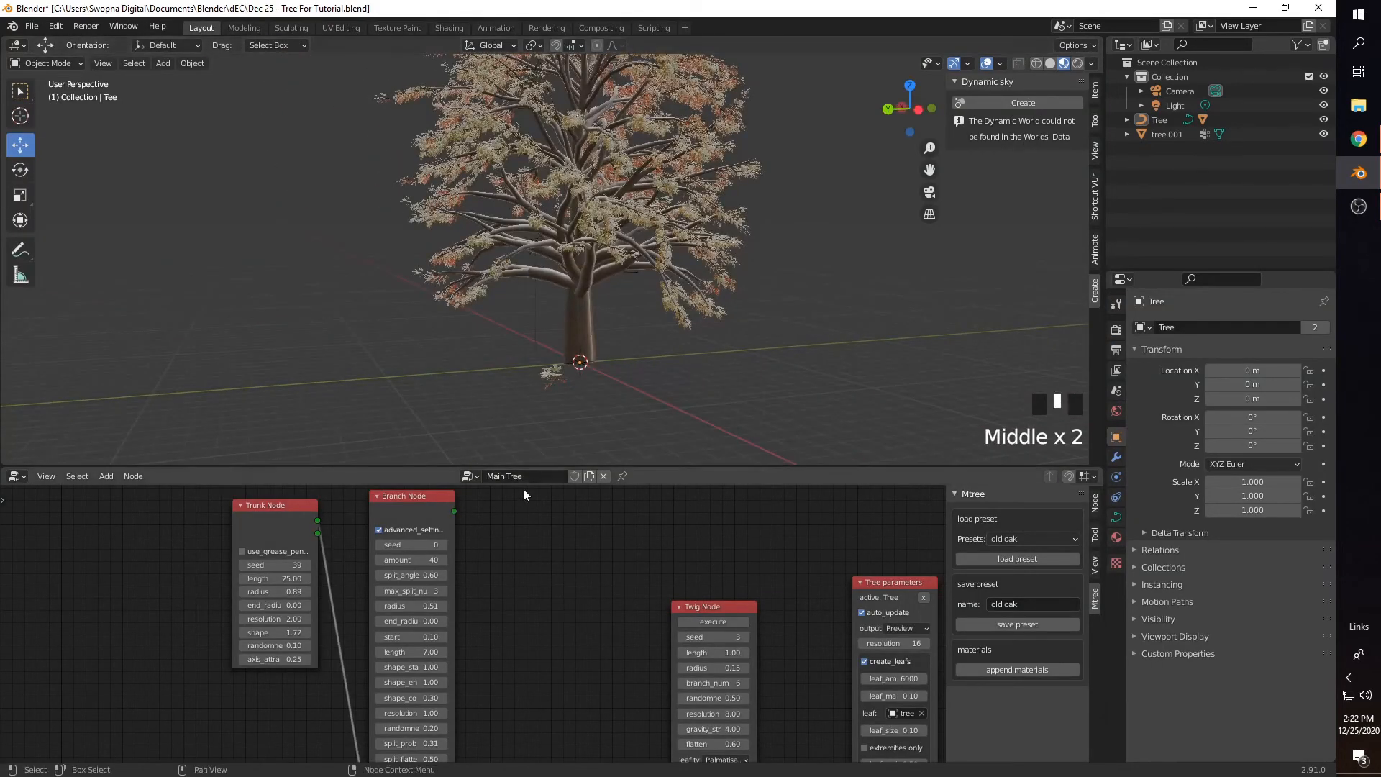
Step: In the Shading workspace, select the small twig object beside the trunk and bring its twig material nodes into view
left_click(449, 29)
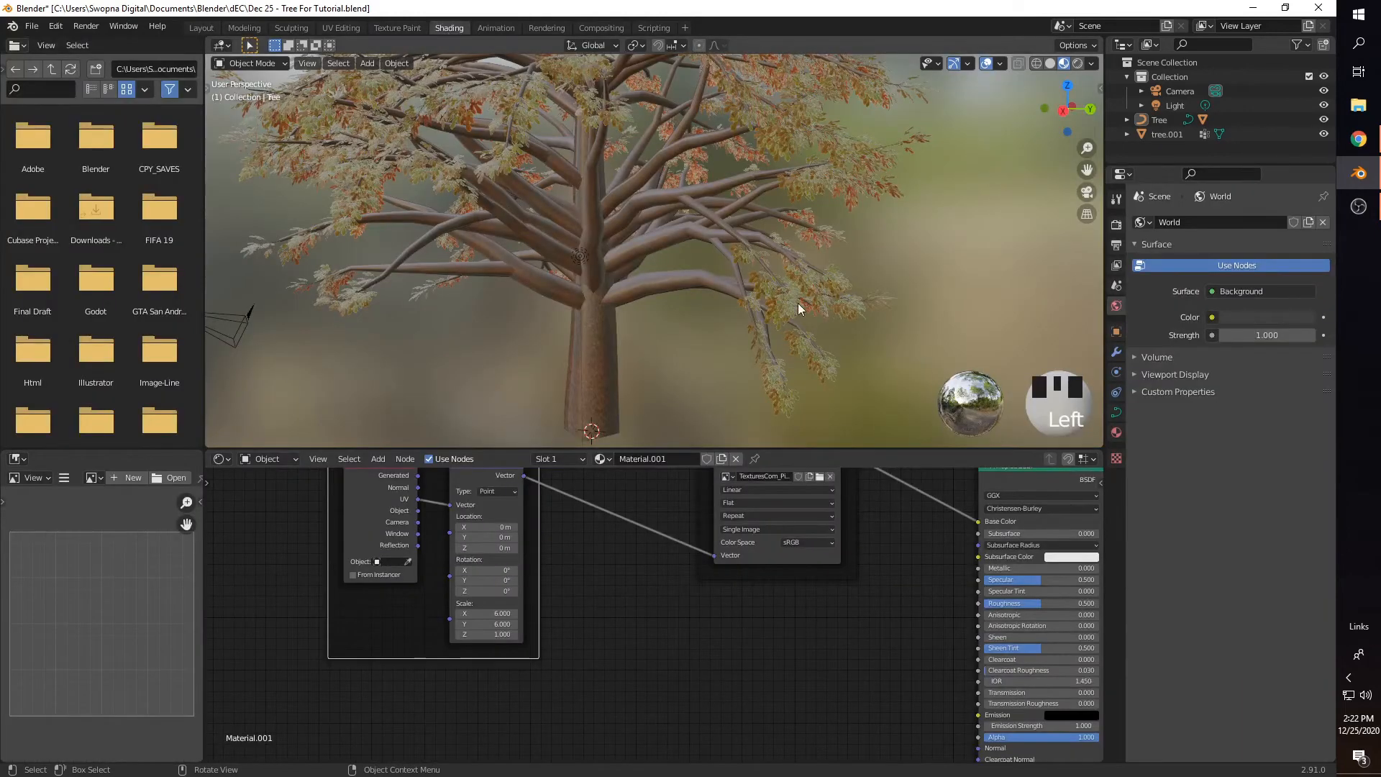
left_click(797, 304)
scroll(698, 414, "down", 5)
scroll(638, 390, "up", 2)
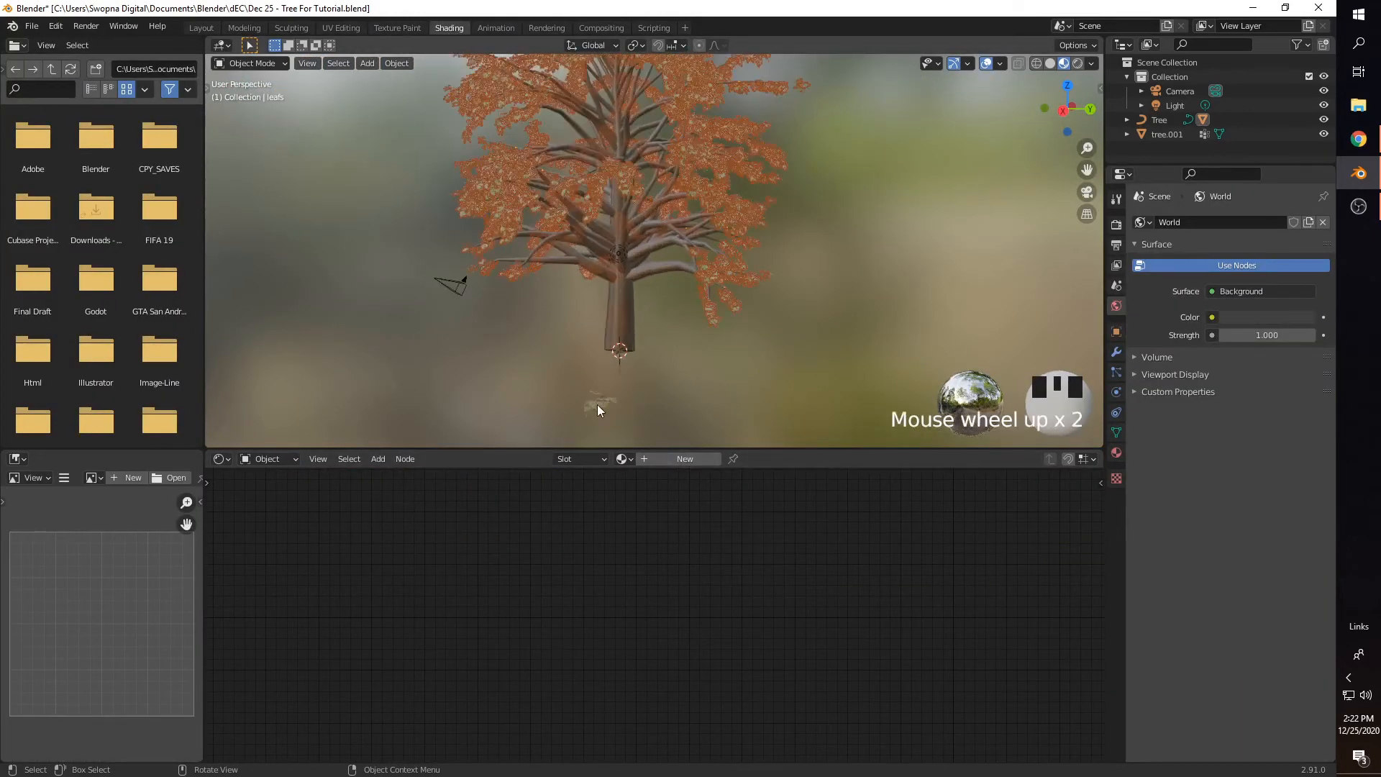
left_click(598, 401)
middle_click_drag(617, 416, 617, 286)
scroll(554, 400, "up", 3)
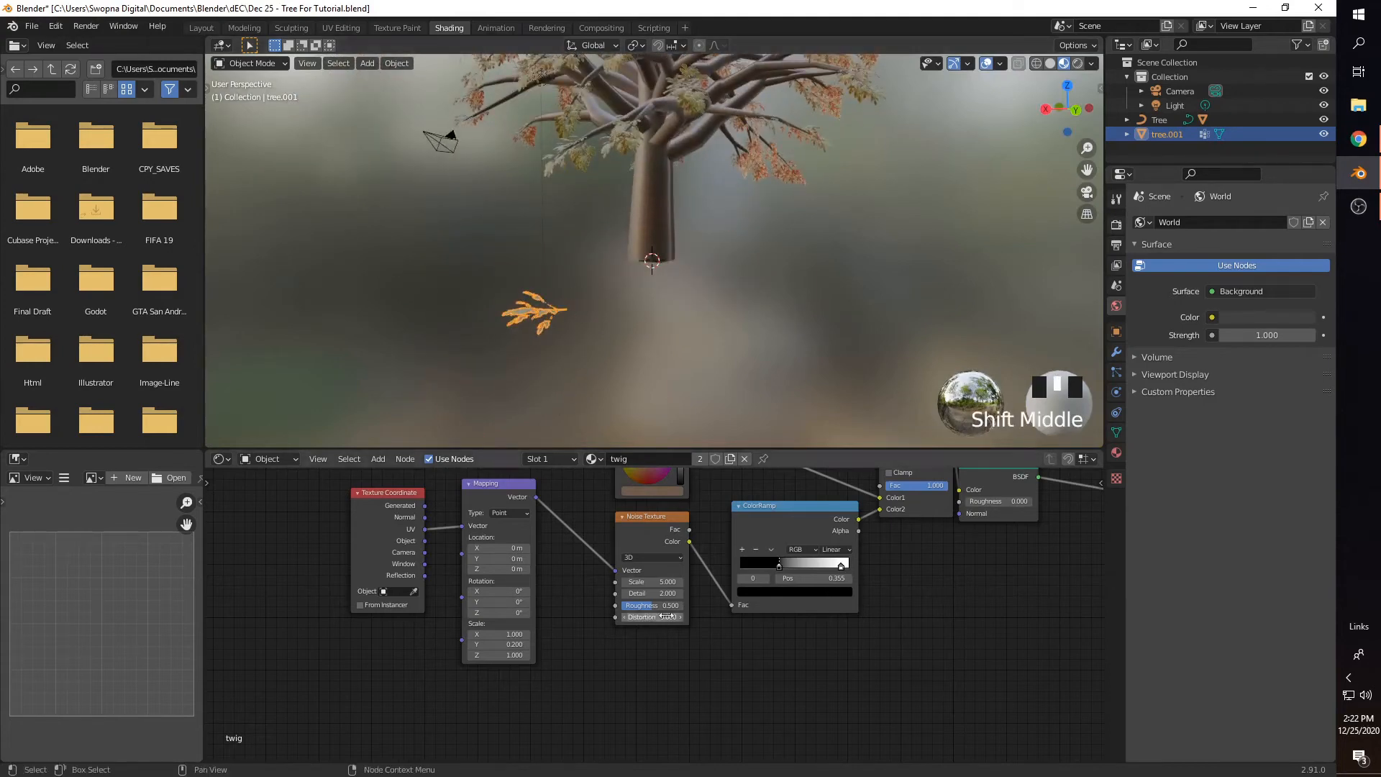
middle_click_drag(883, 598, 761, 667)
scroll(679, 617, "down", 3)
scroll(679, 616, "up", 2)
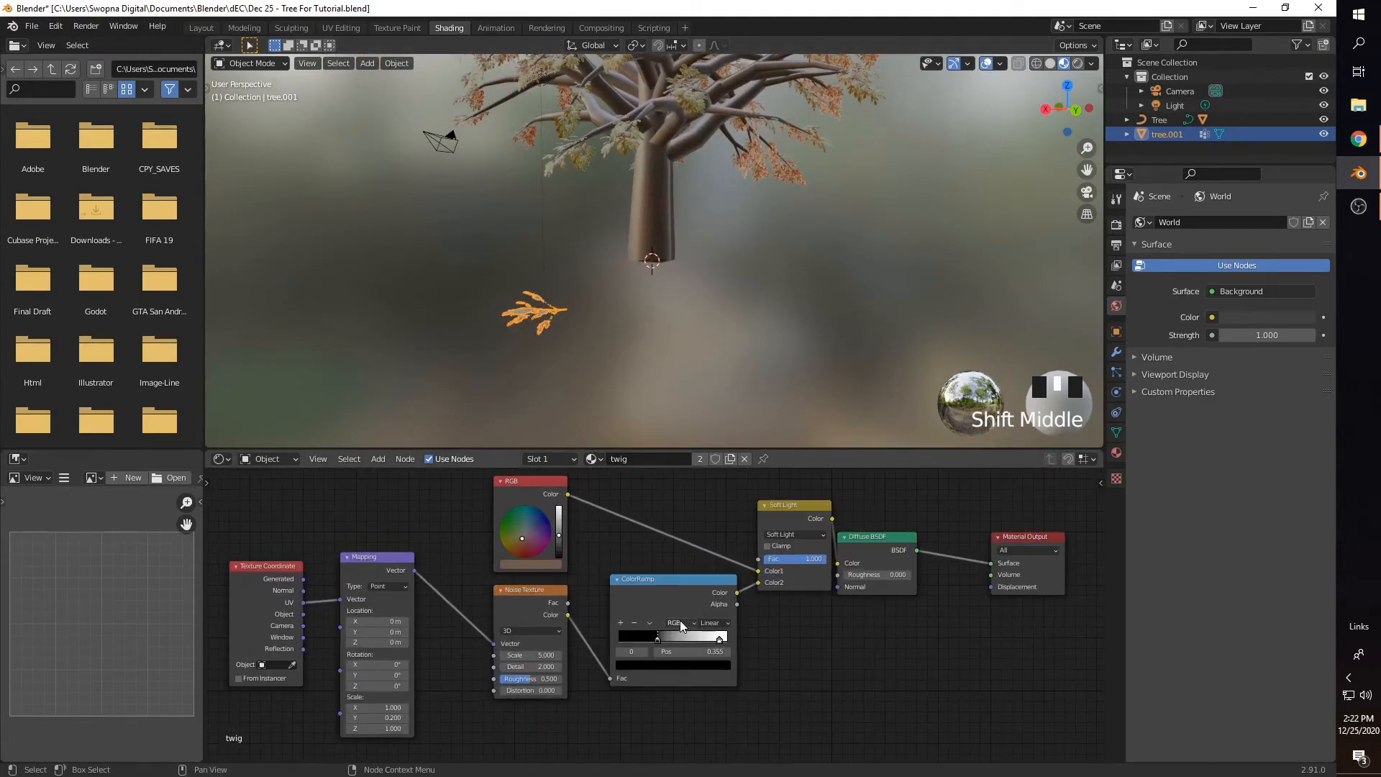
Step: Change the twig material's RGB colour to a darker neutral grey
scroll(666, 338, "down", 5)
middle_click_drag(666, 338, 658, 439, "shift")
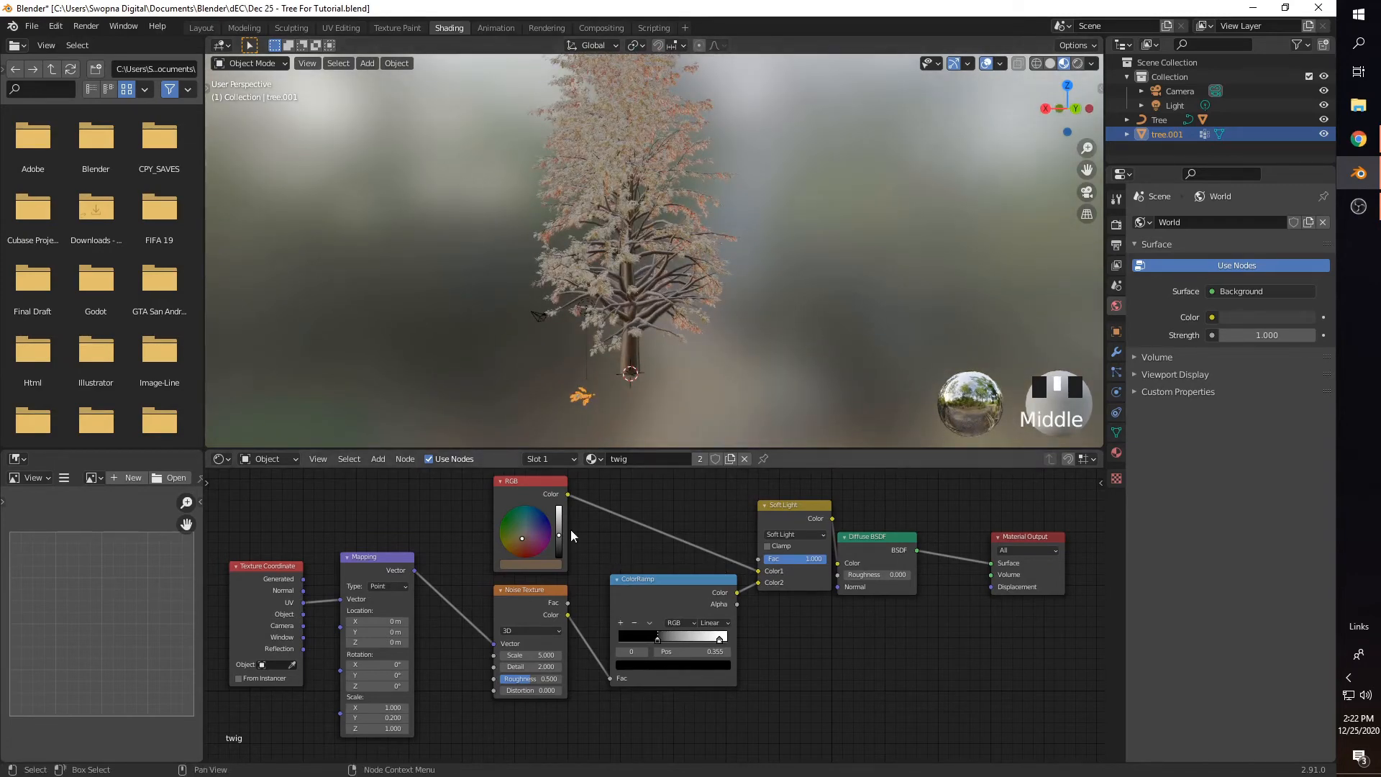
mouse_move(560, 526)
left_mouse_down()
mouse_move(559, 506)
mouse_move(559, 523)
left_mouse_up()
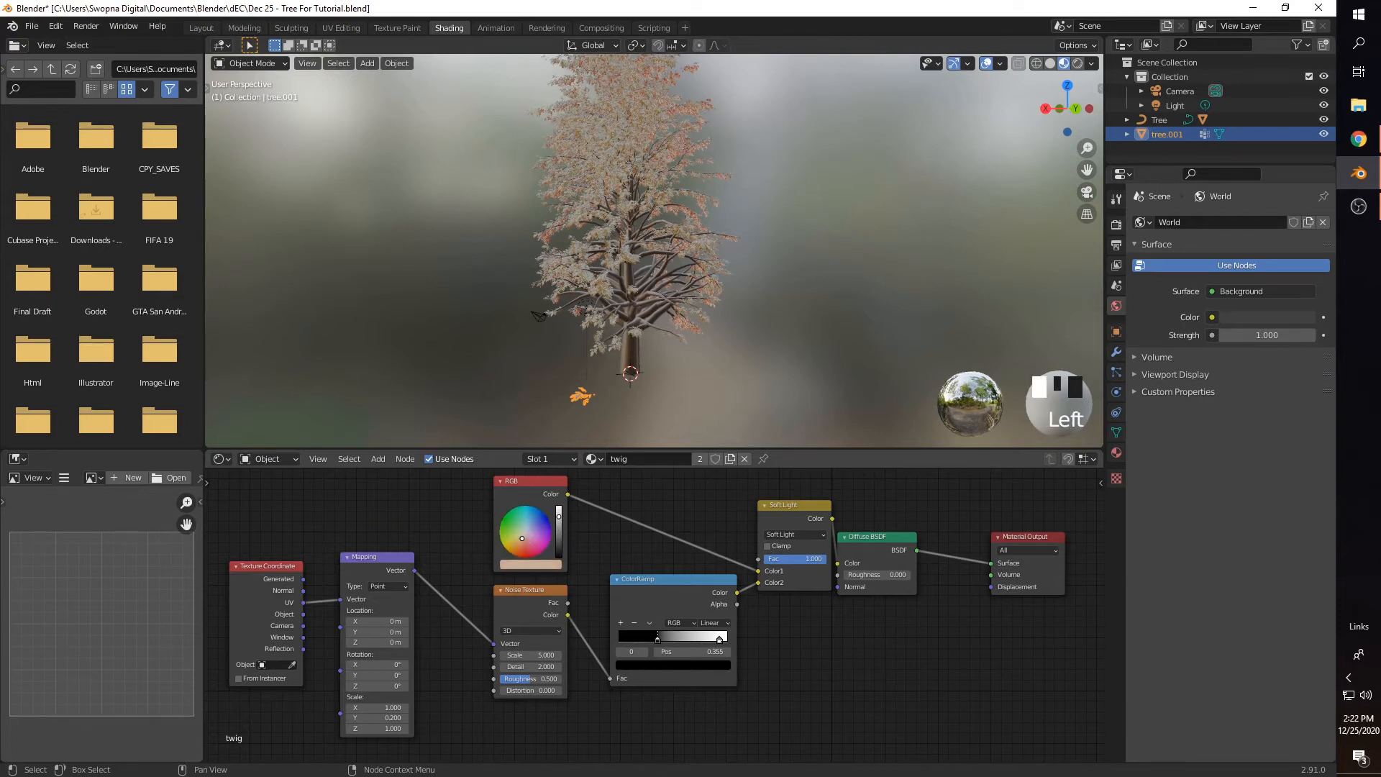
left_click(525, 530)
scroll(718, 265, "up", 1)
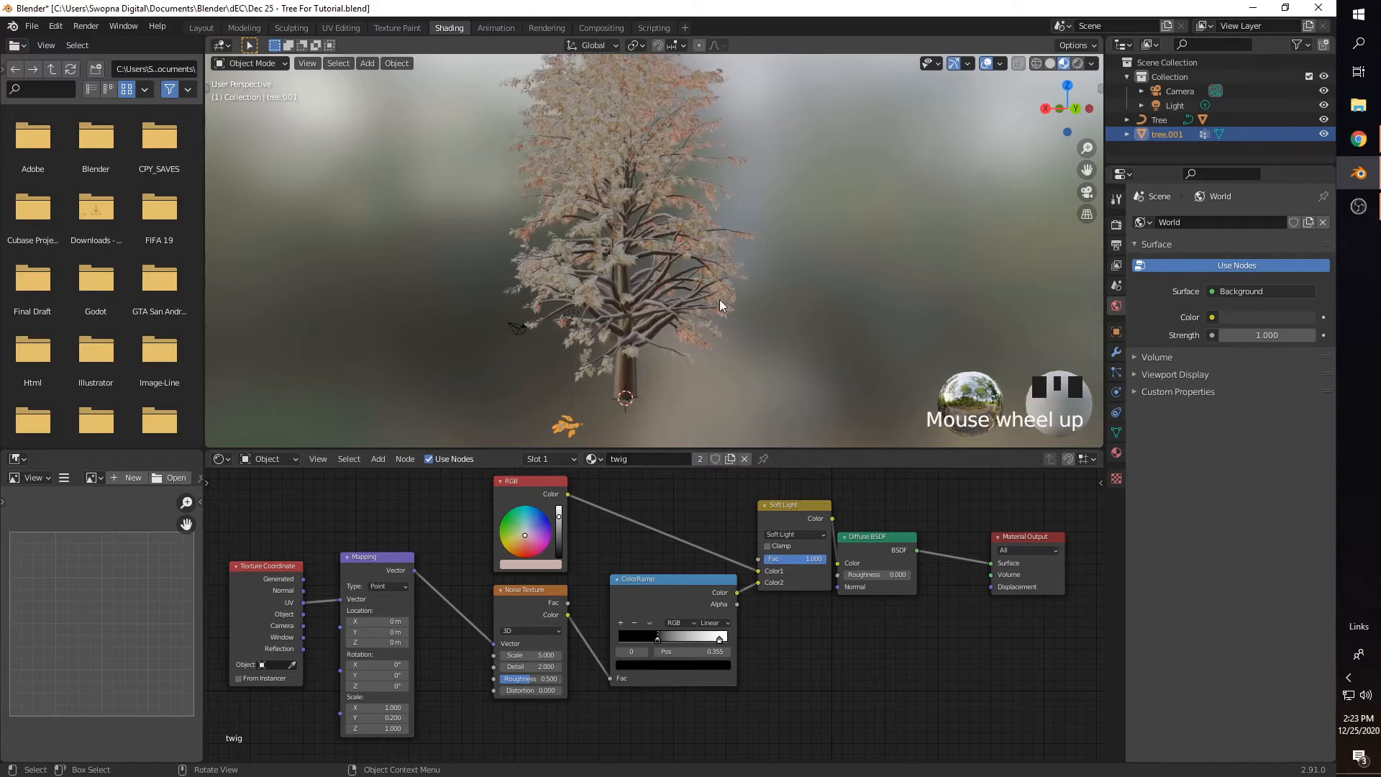
middle_click_drag(719, 299, 683, 356, "shift")
scroll(676, 361, "up", 1)
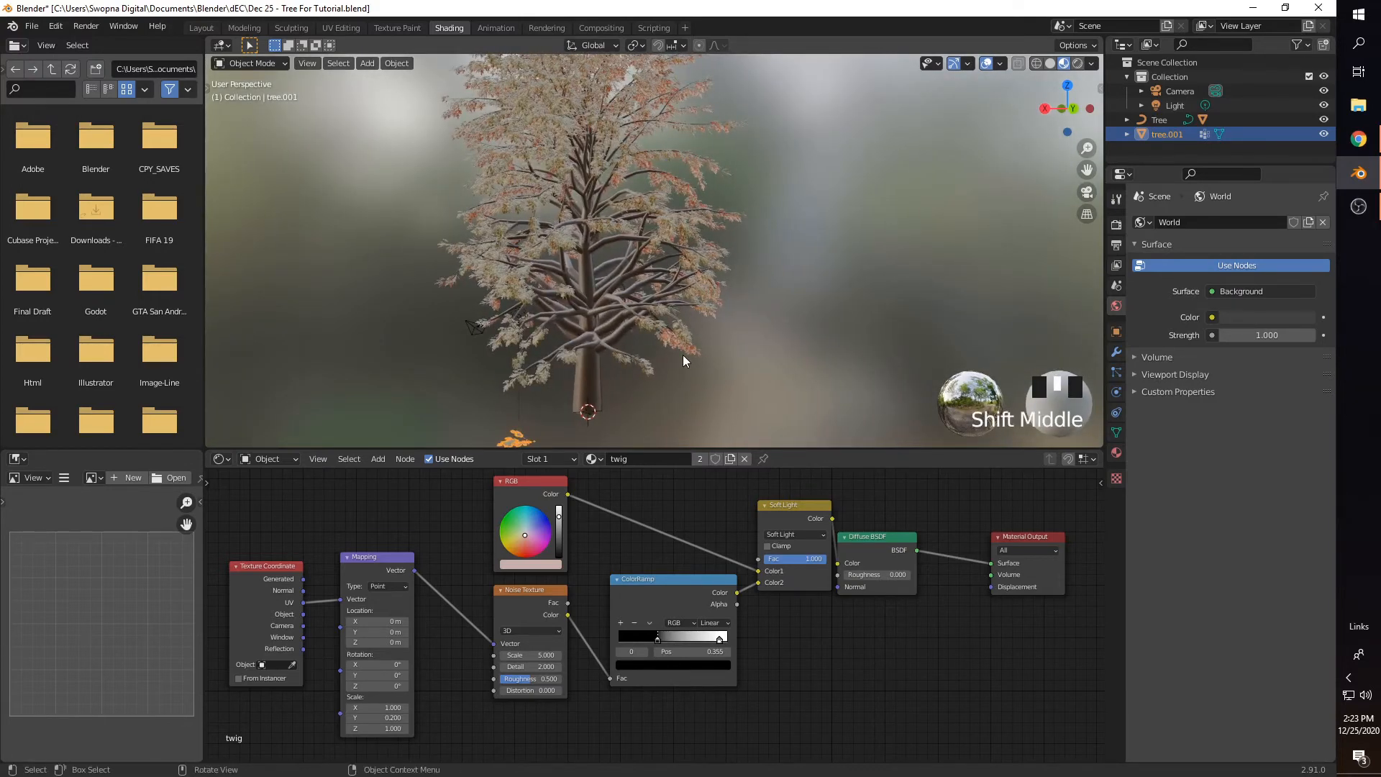
mouse_move(560, 520)
left_mouse_down()
mouse_move(559, 557)
mouse_move(559, 538)
left_mouse_up()
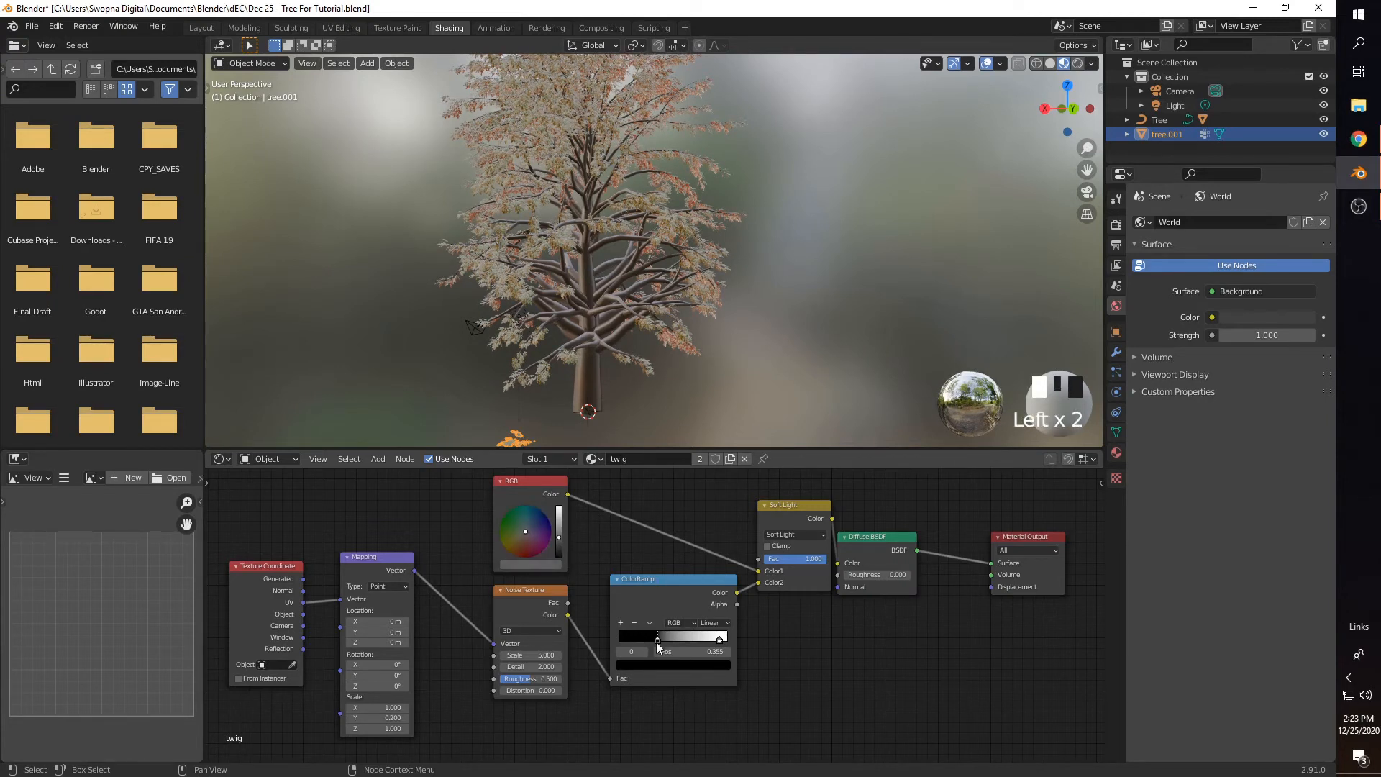
Step: Move the twig material's black ColorRamp stop to position 0.136 and set the Noise Texture scale to 4.700
left_click_drag(656, 639, 633, 640)
scroll(713, 315, "up", 4)
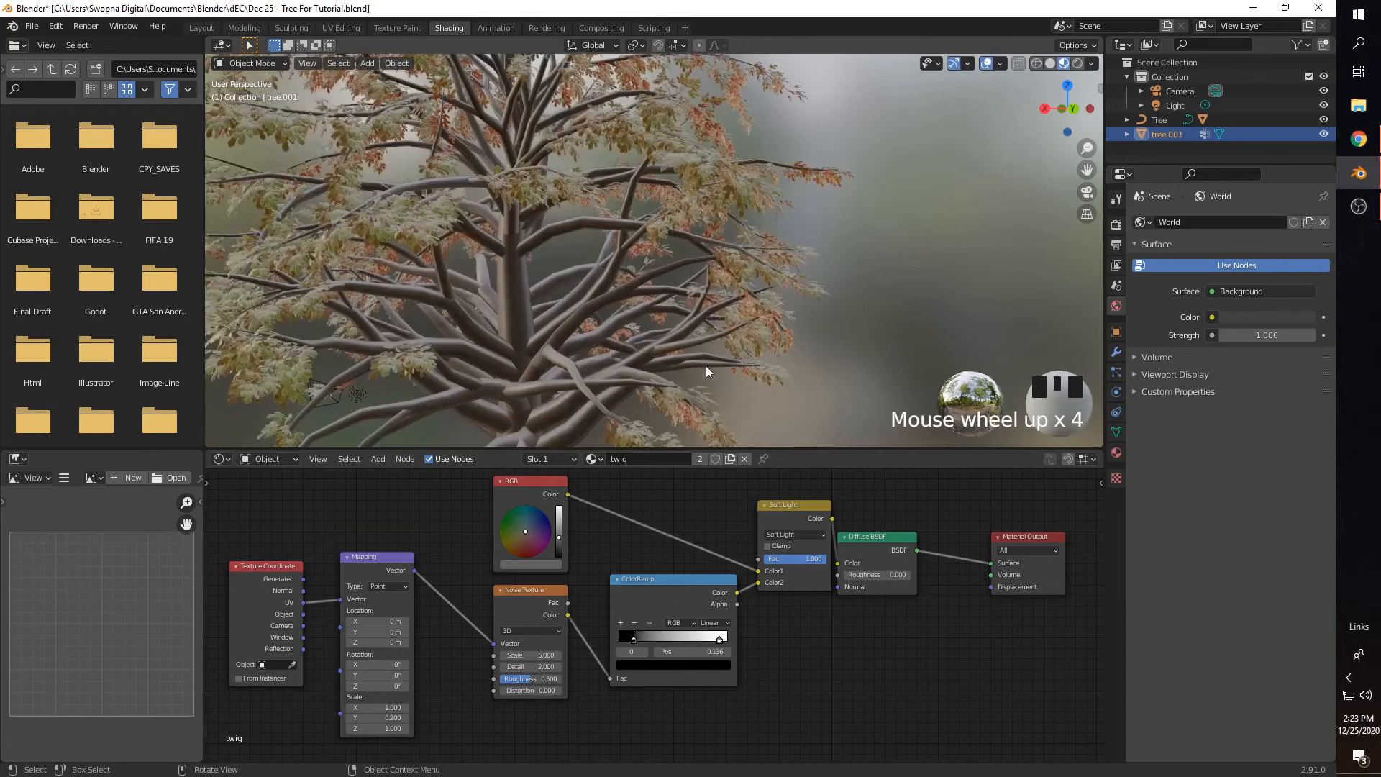
middle_click_drag(705, 365, 688, 356)
left_click_drag(866, 536, 885, 529)
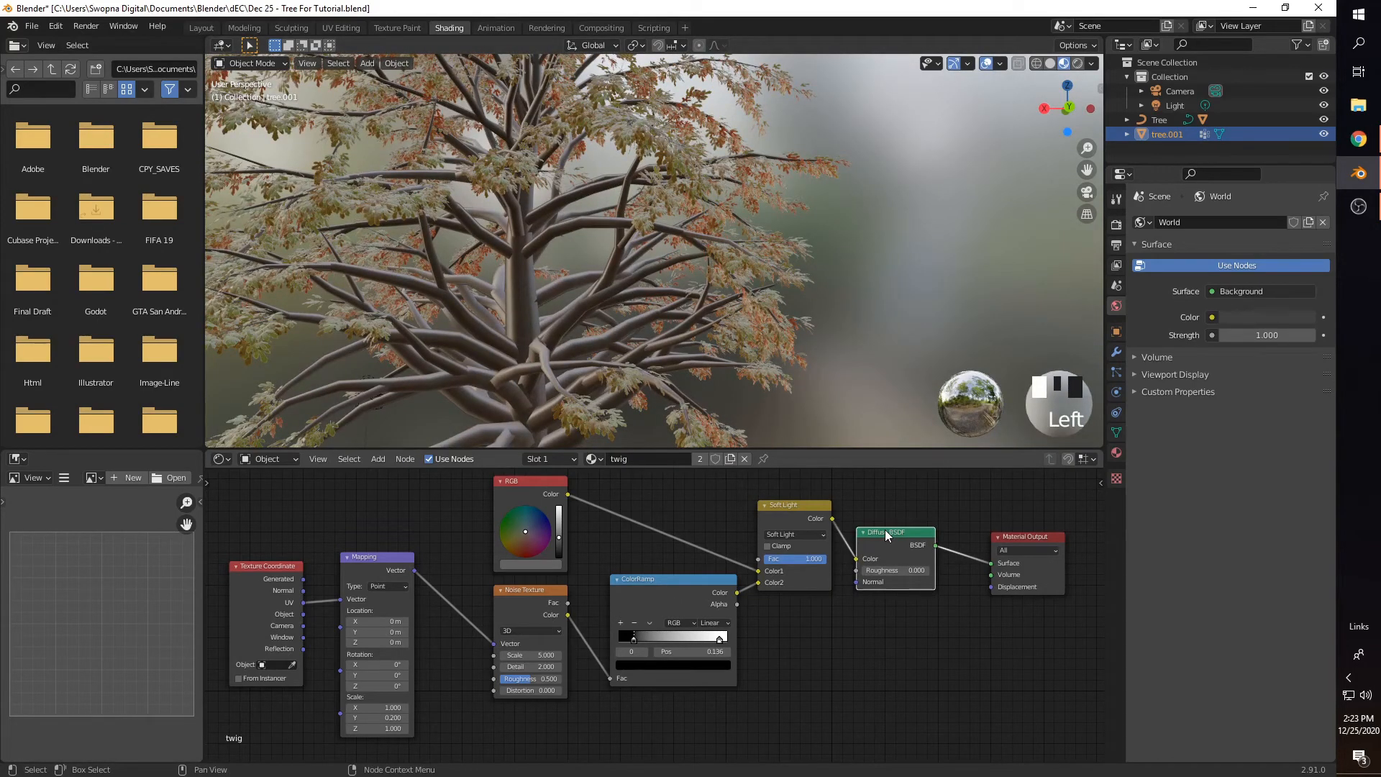
left_click_drag(555, 654, 594, 654)
Step: Review the available materials for the twig object and check the Twig Node's leaf type in the Layout workspace
left_click(592, 459)
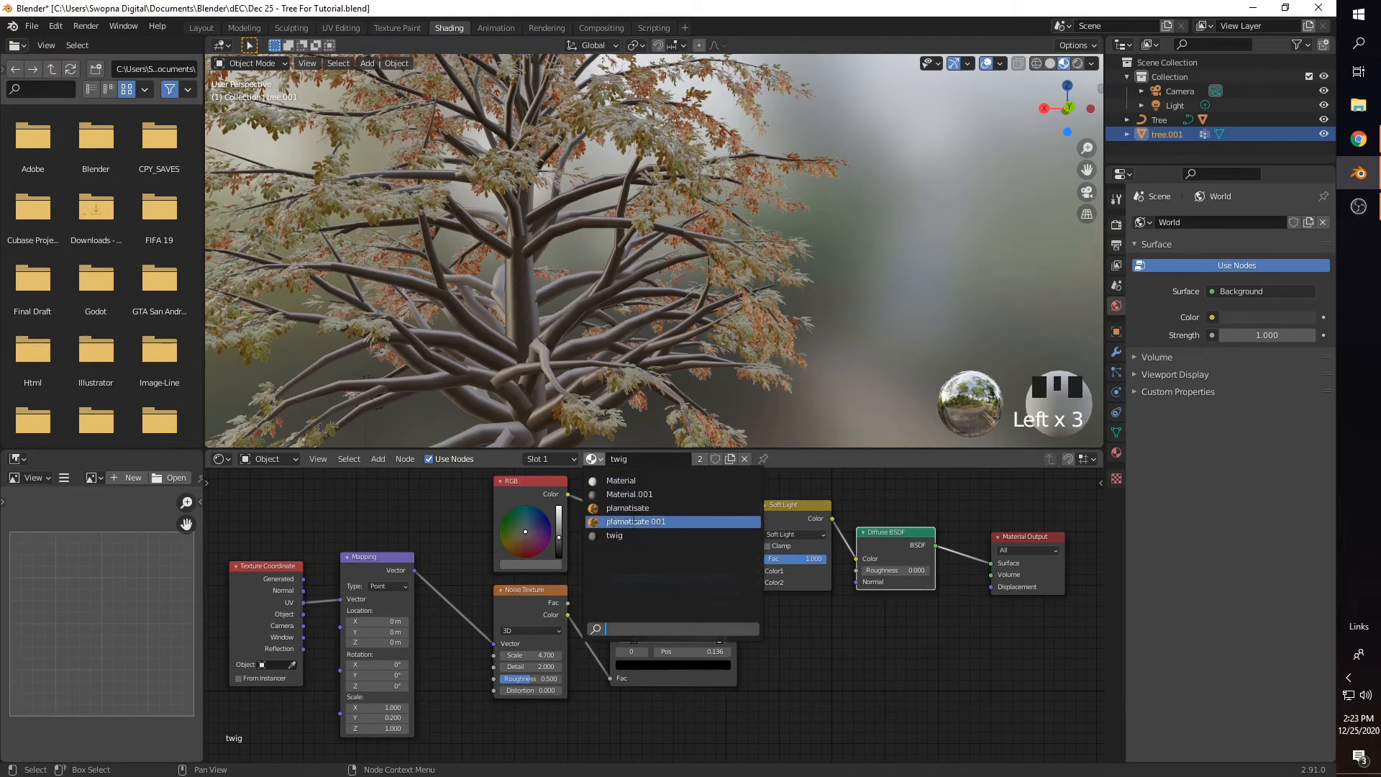
scroll(618, 364, "down", 4)
middle_click_drag(619, 364, 618, 281, "shift")
scroll(578, 378, "up", 2)
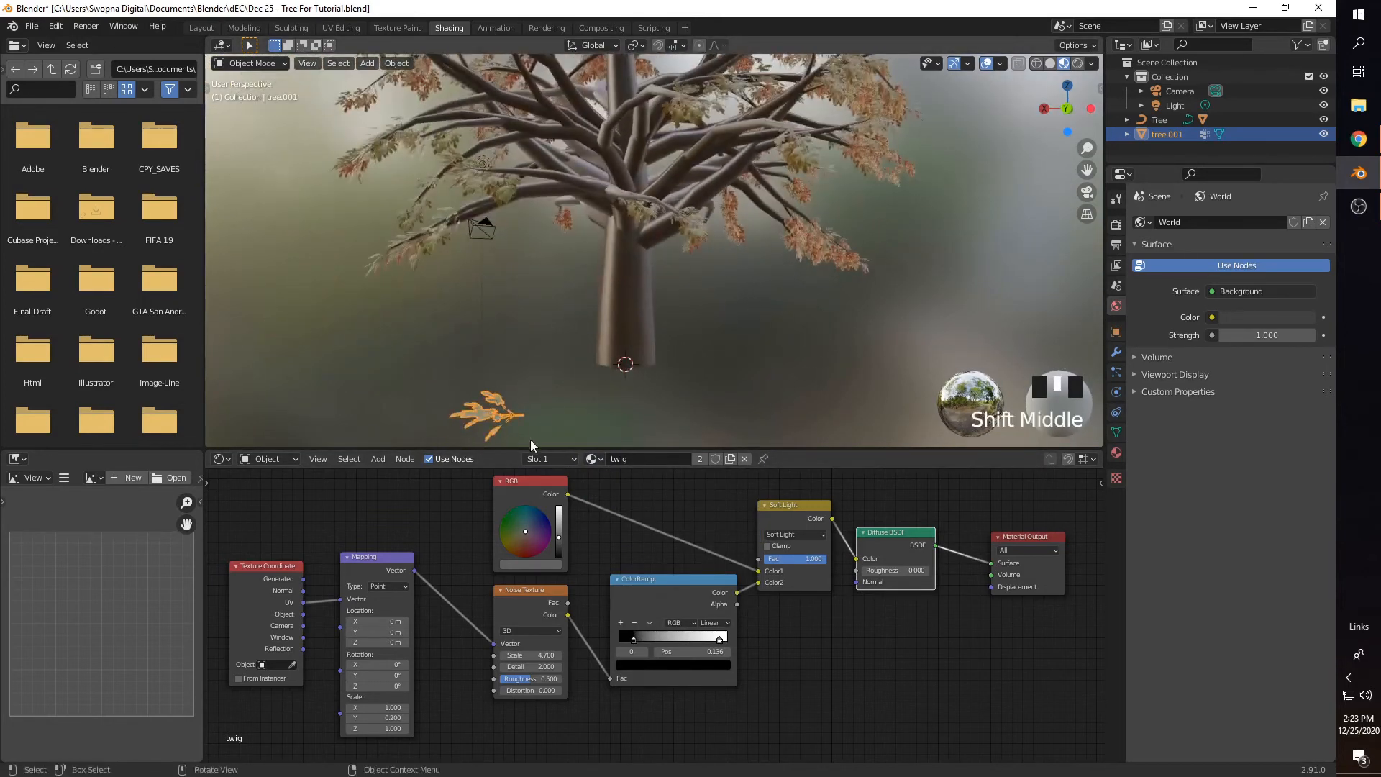
left_click(511, 410)
left_click(507, 412)
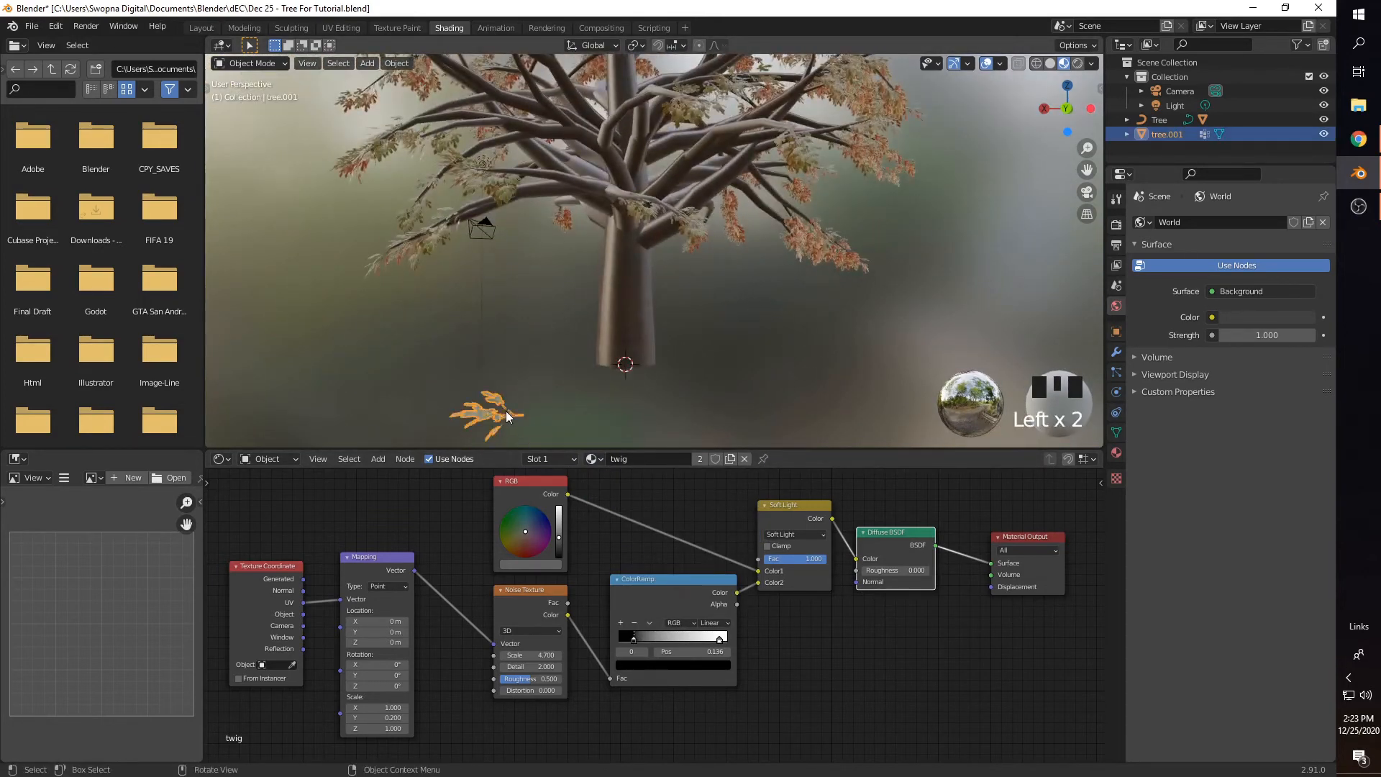
left_click(201, 28)
middle_click_drag(591, 559, 461, 485)
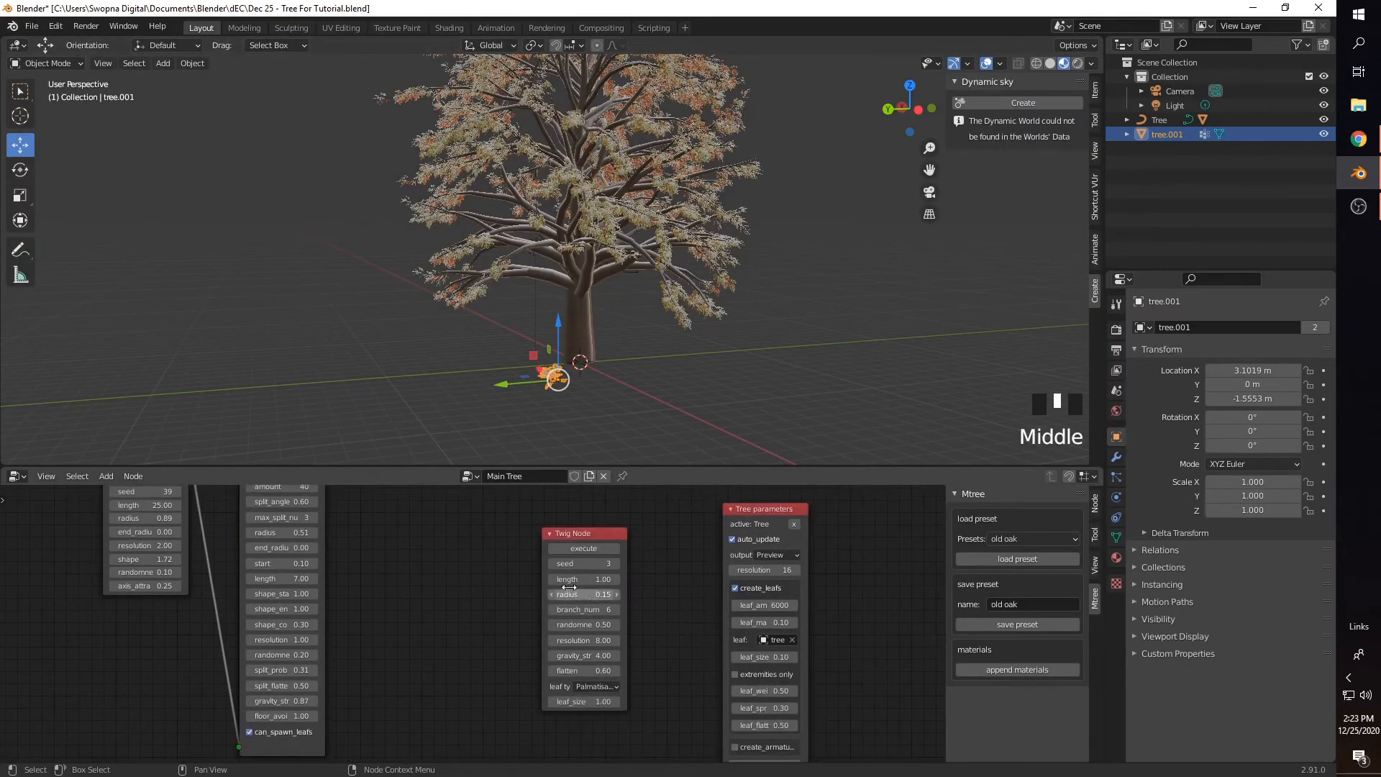
left_click(609, 689)
left_click(449, 28)
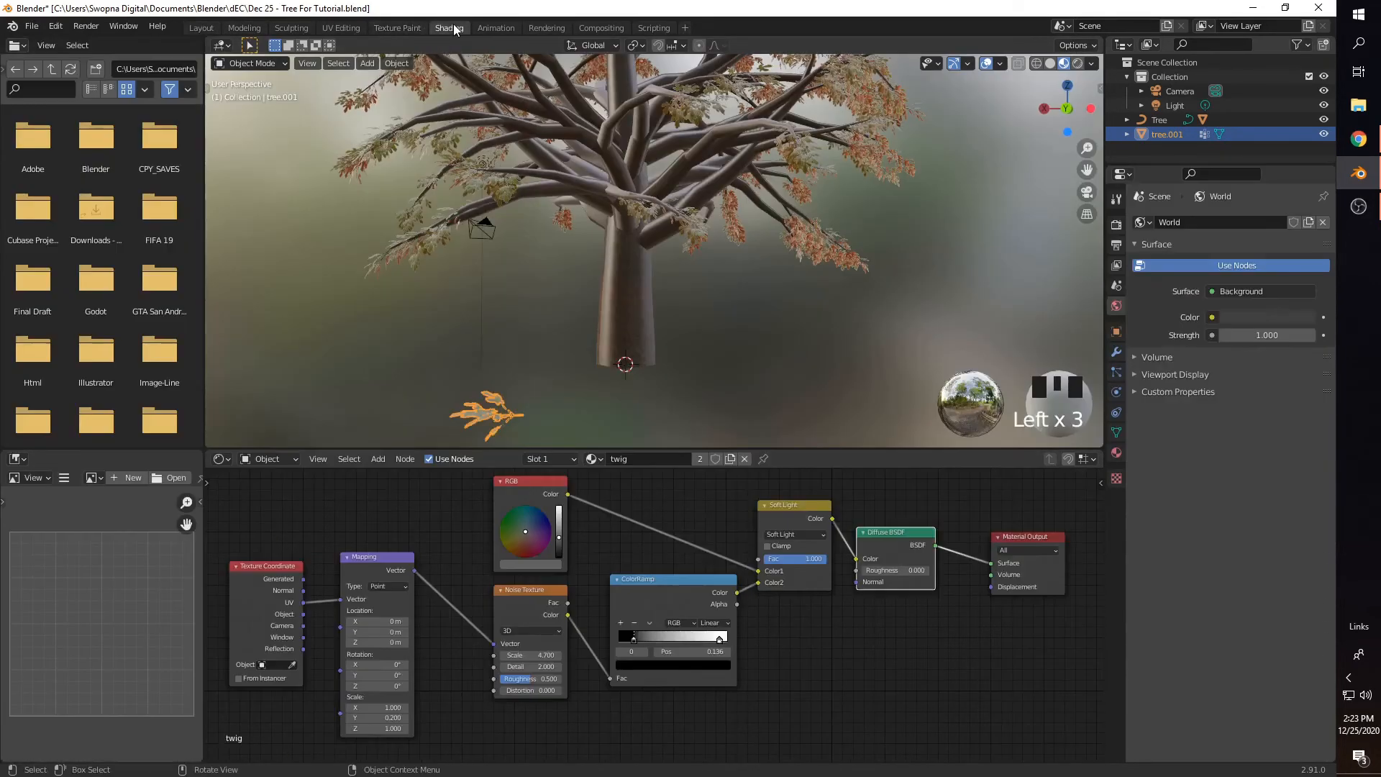
Step: Assign the plamatisate material to the twig object and bring its shader nodes into view
left_click(591, 459)
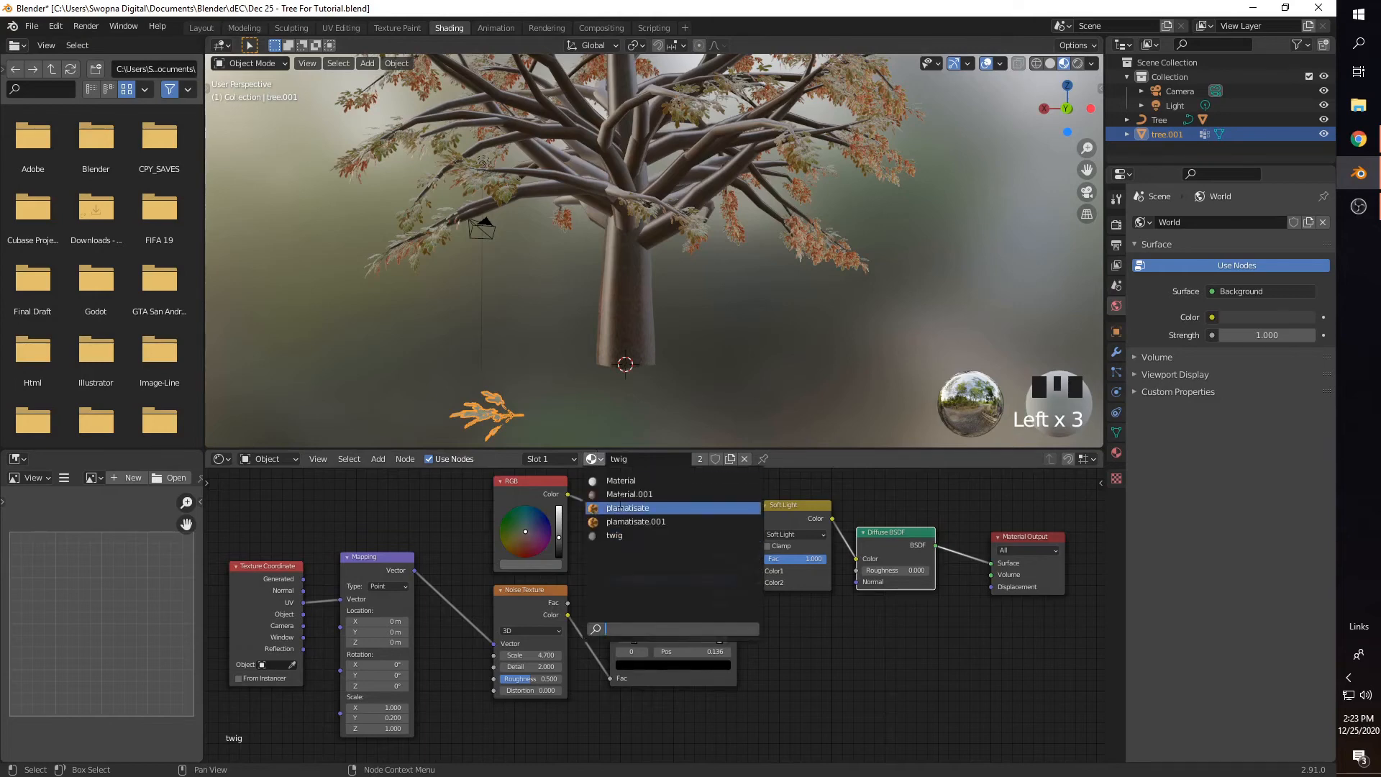
left_click(624, 506)
scroll(662, 594, "down", 7)
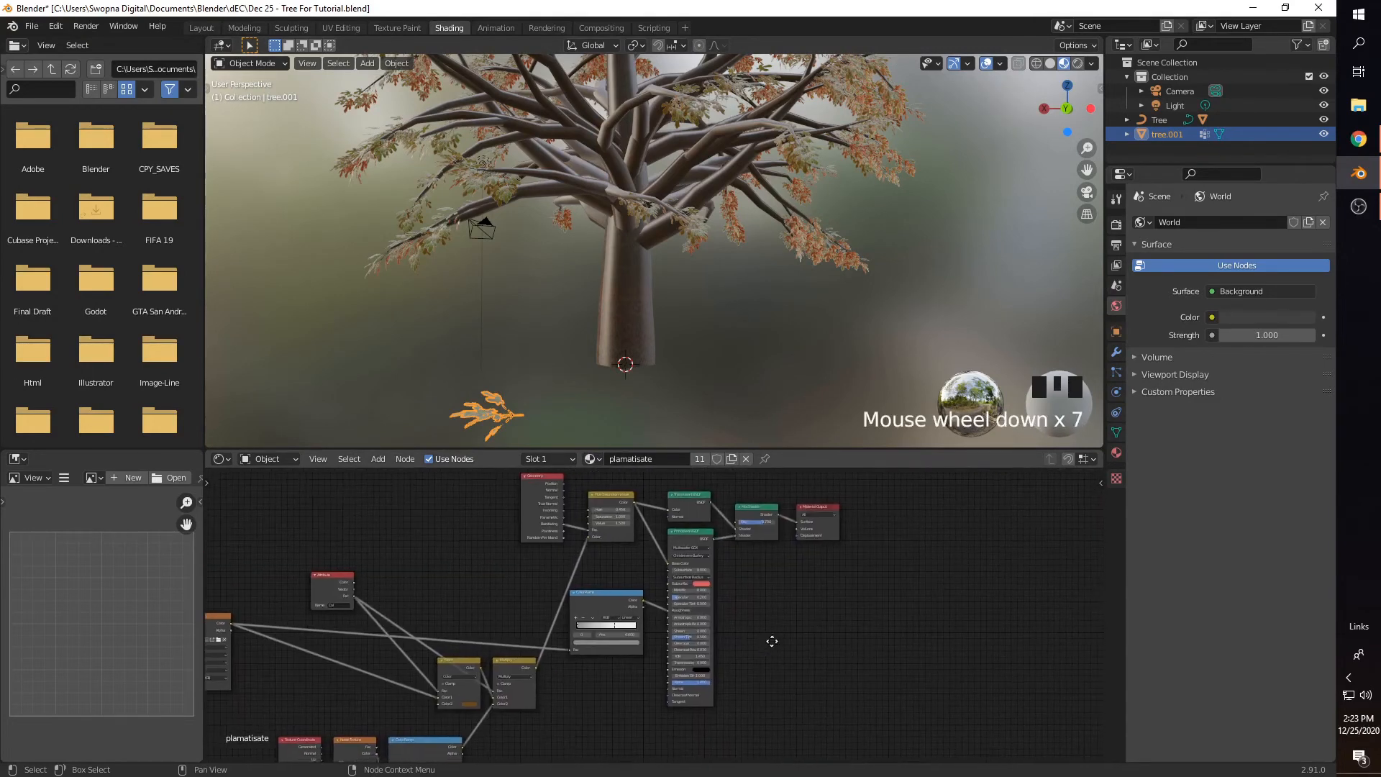
middle_click_drag(574, 692, 692, 647)
scroll(651, 666, "up", 5)
scroll(662, 607, "up", 2)
middle_click_drag(927, 505, 750, 707)
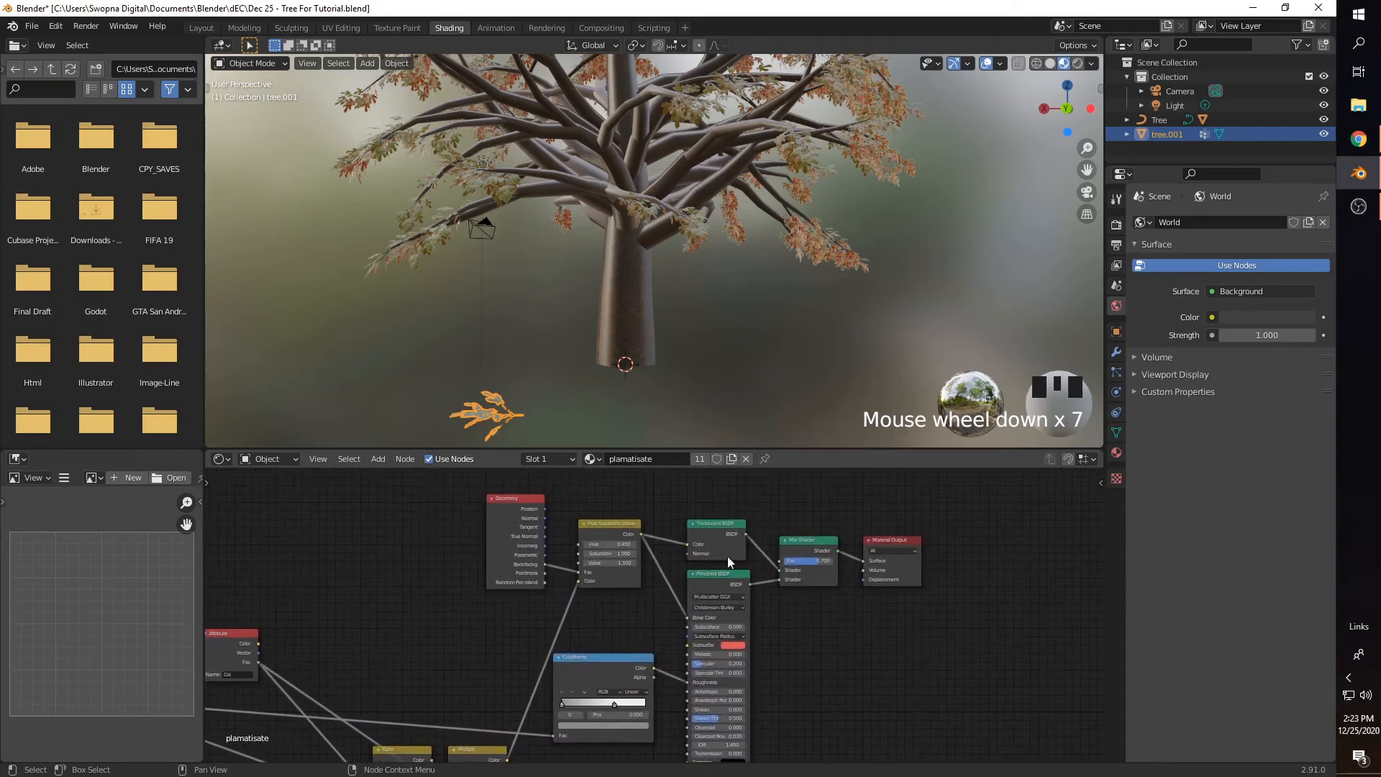
middle_click_drag(603, 636, 628, 614)
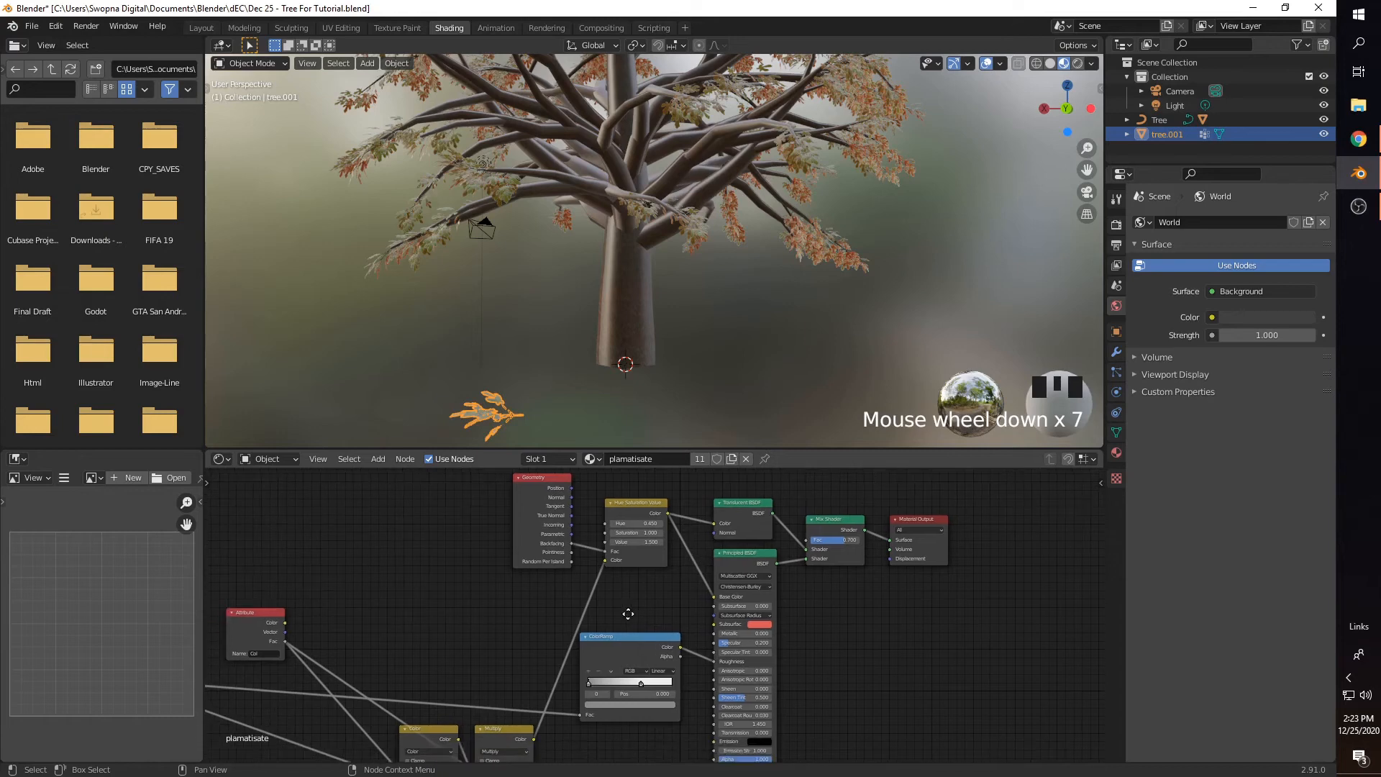
Step: Change the plamatisate material's Principled BSDF subsurface colour to a pale beige and deselect the twig
left_click(764, 625)
middle_click_drag(740, 259, 712, 277, "shift")
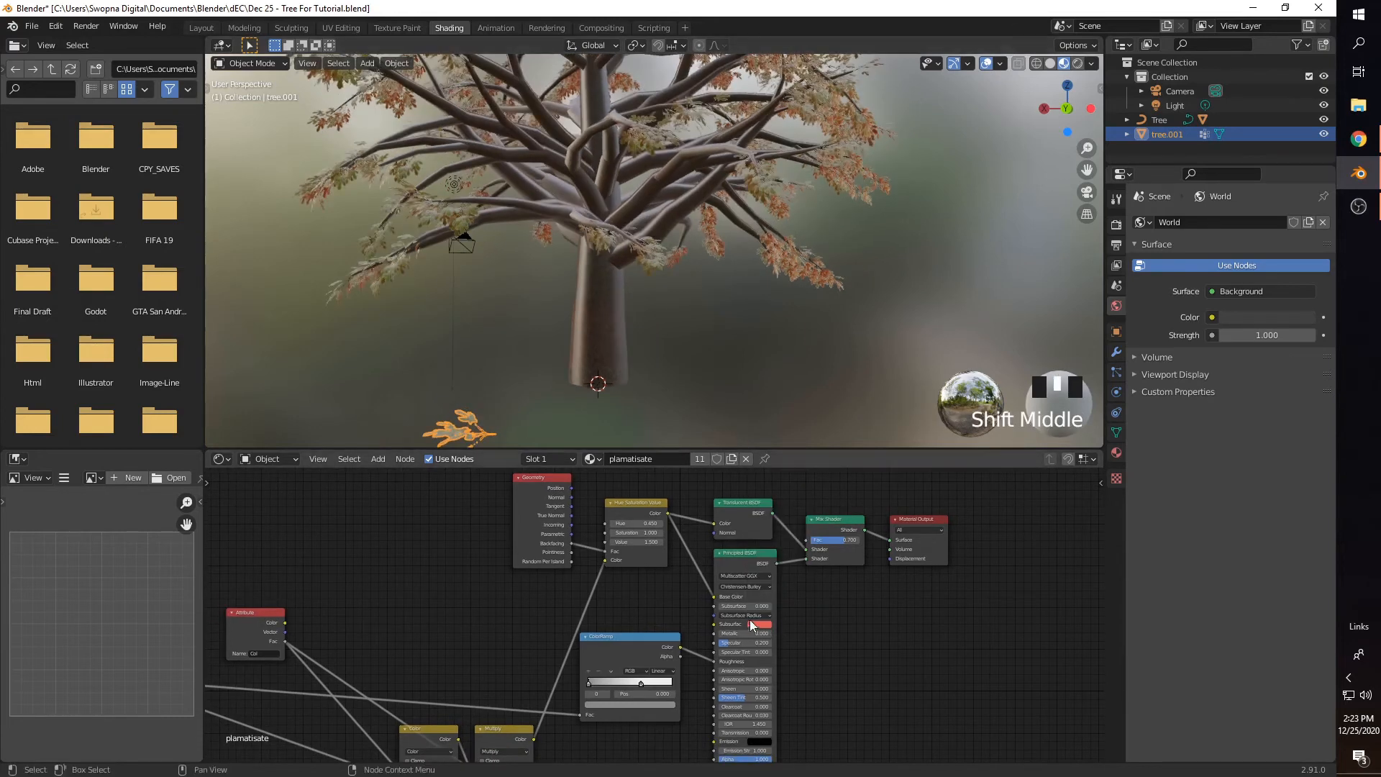
left_click(760, 623)
left_click_drag(784, 554, 780, 541)
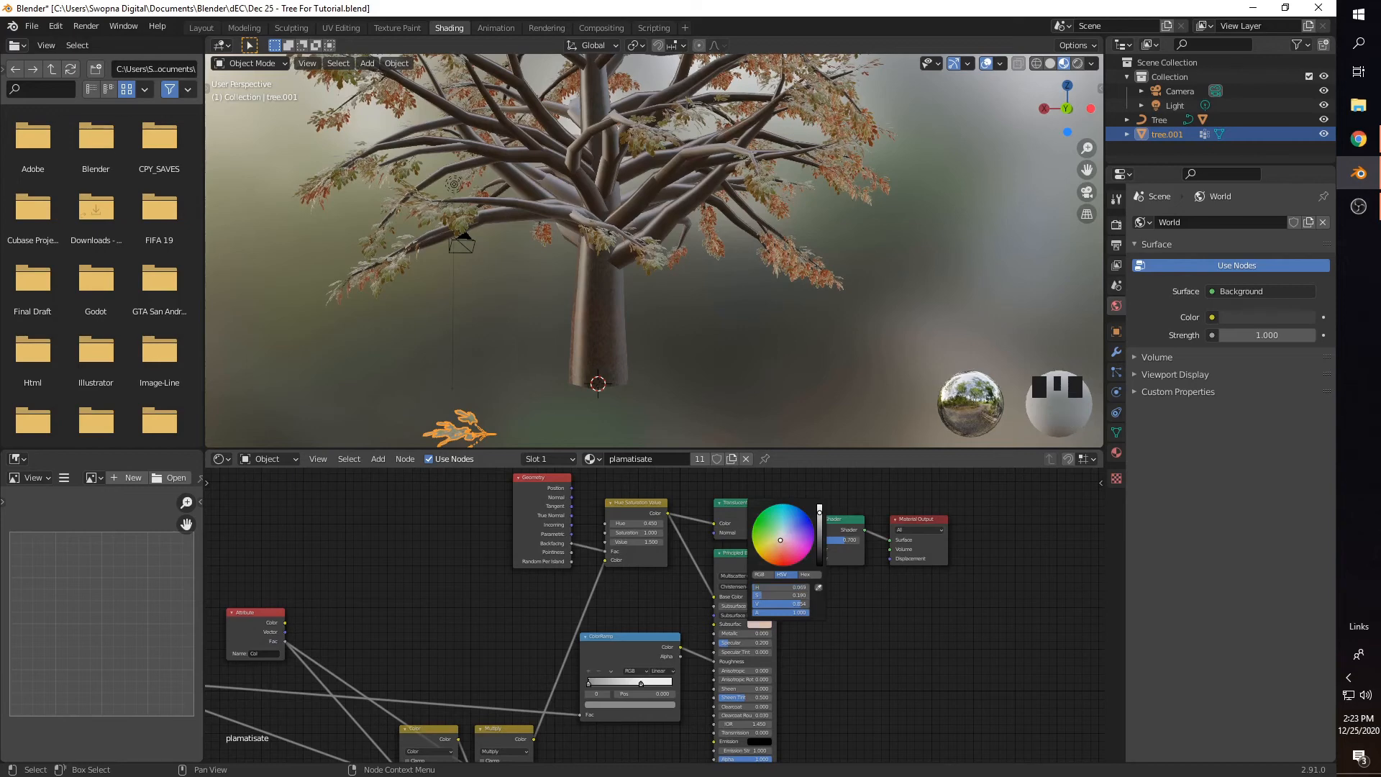
left_click(765, 358)
Step: Display the 3D viewport in Rendered shading with the whole tree in view
mouse_move(601, 331)
middle_mouse_down("shift")
mouse_move(605, 360)
mouse_move(576, 409)
mouse_move(591, 335)
middle_mouse_up("shift")
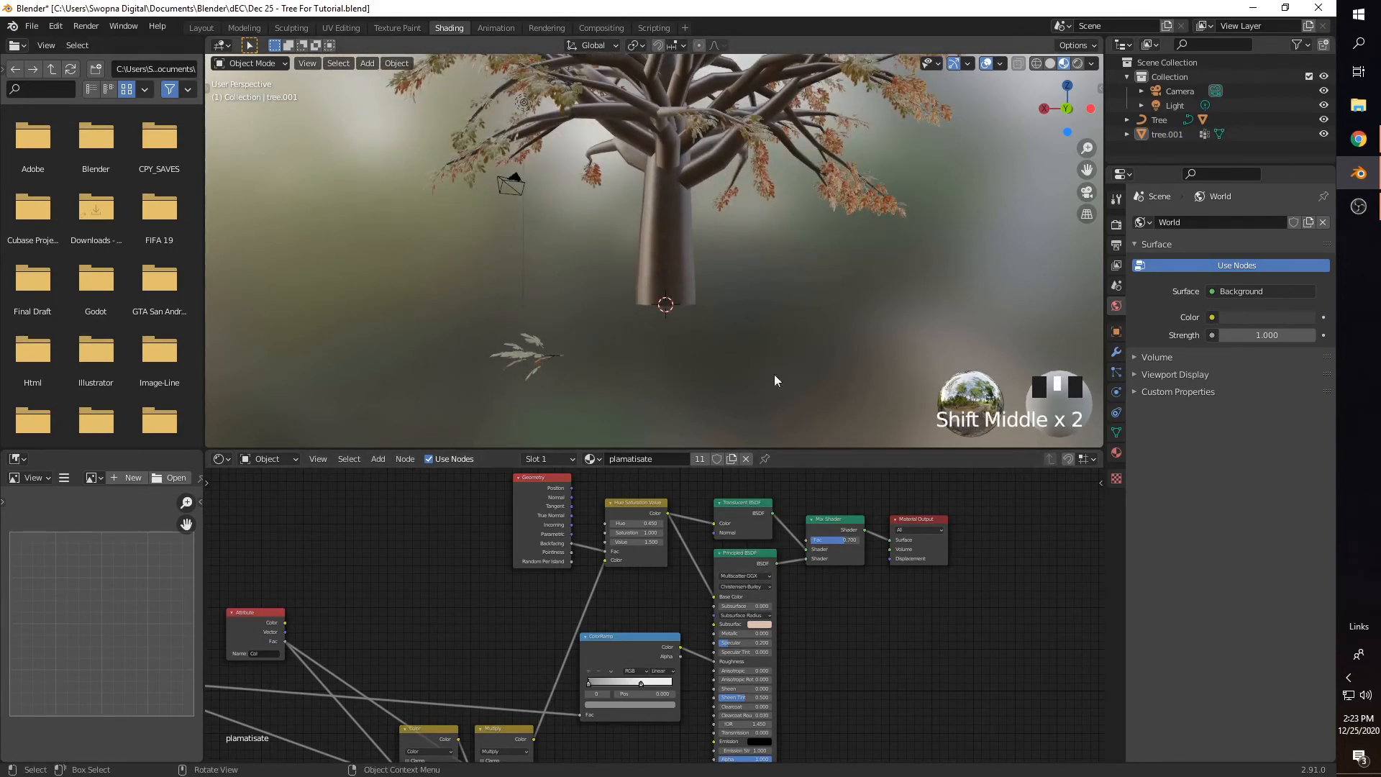
key("z")
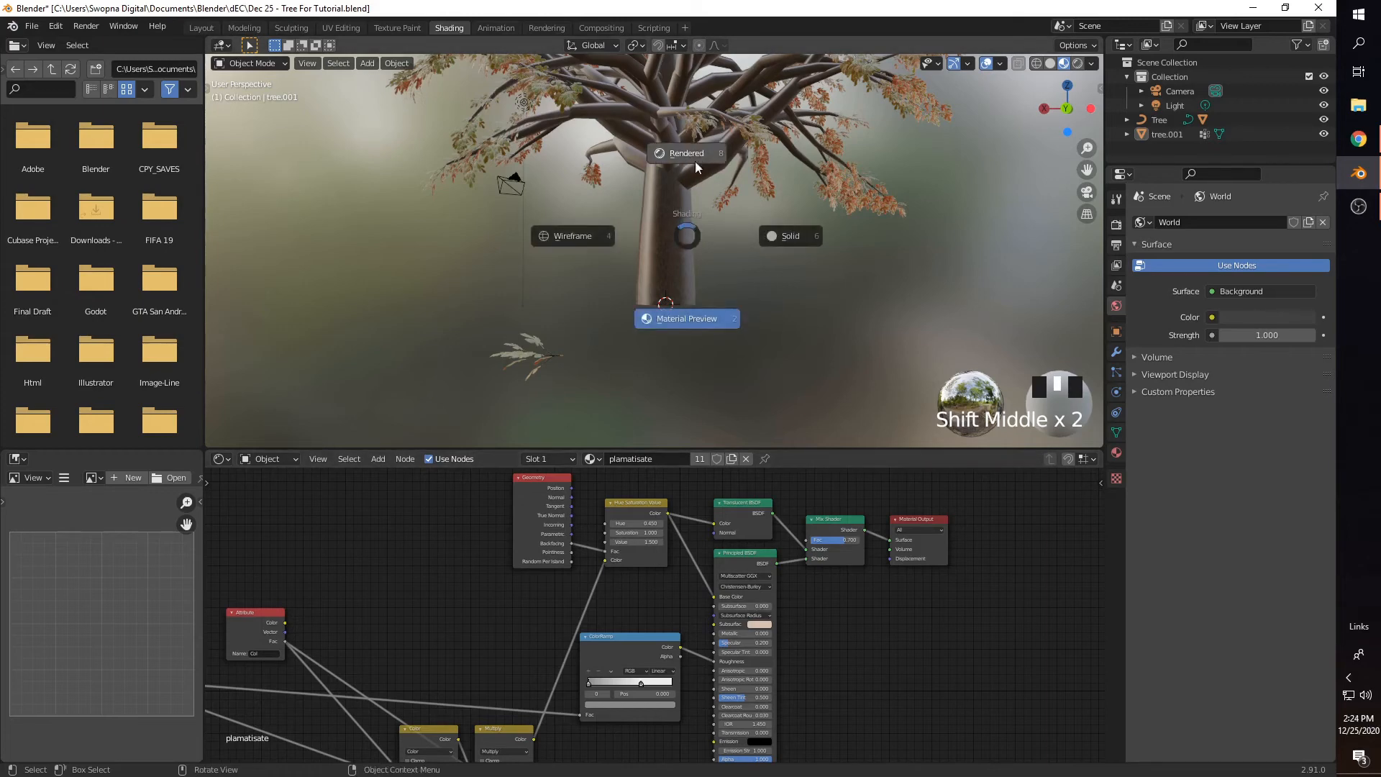
scroll(701, 279, "down", 2)
scroll(698, 268, "down", 4)
middle_click_drag(694, 258, 684, 307, "shift")
scroll(673, 311, "down", 3)
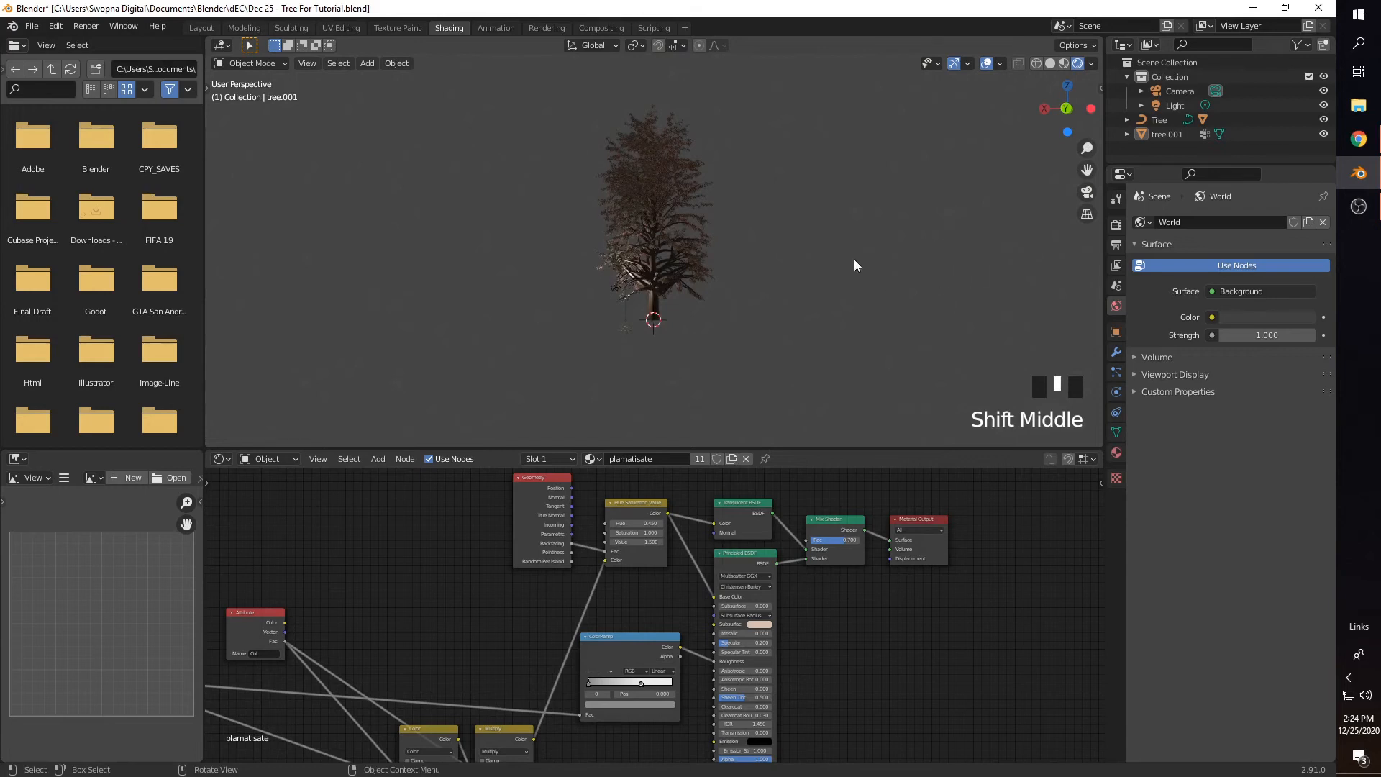
Step: Create two sky worlds with the Dynamic sky add-on
key("n")
left_click(1095, 288)
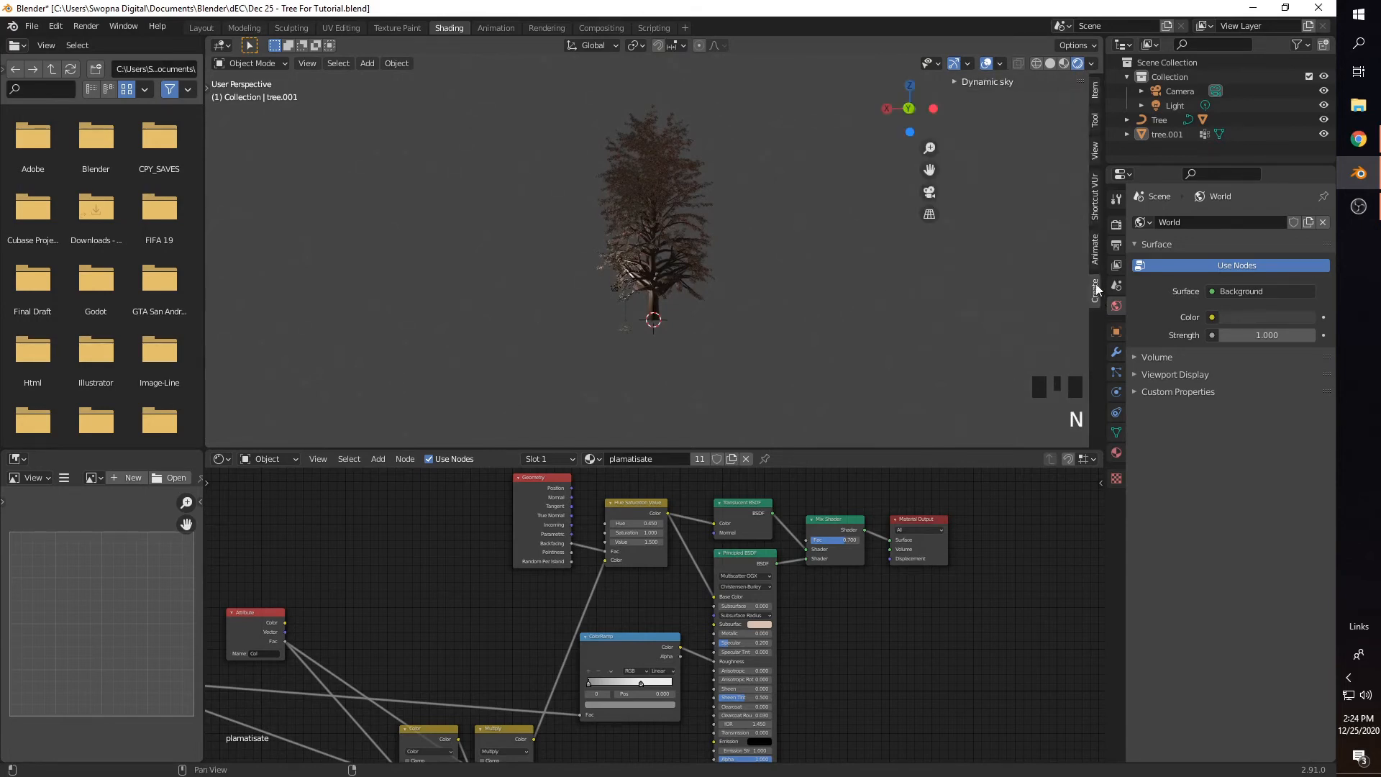
left_click(986, 84)
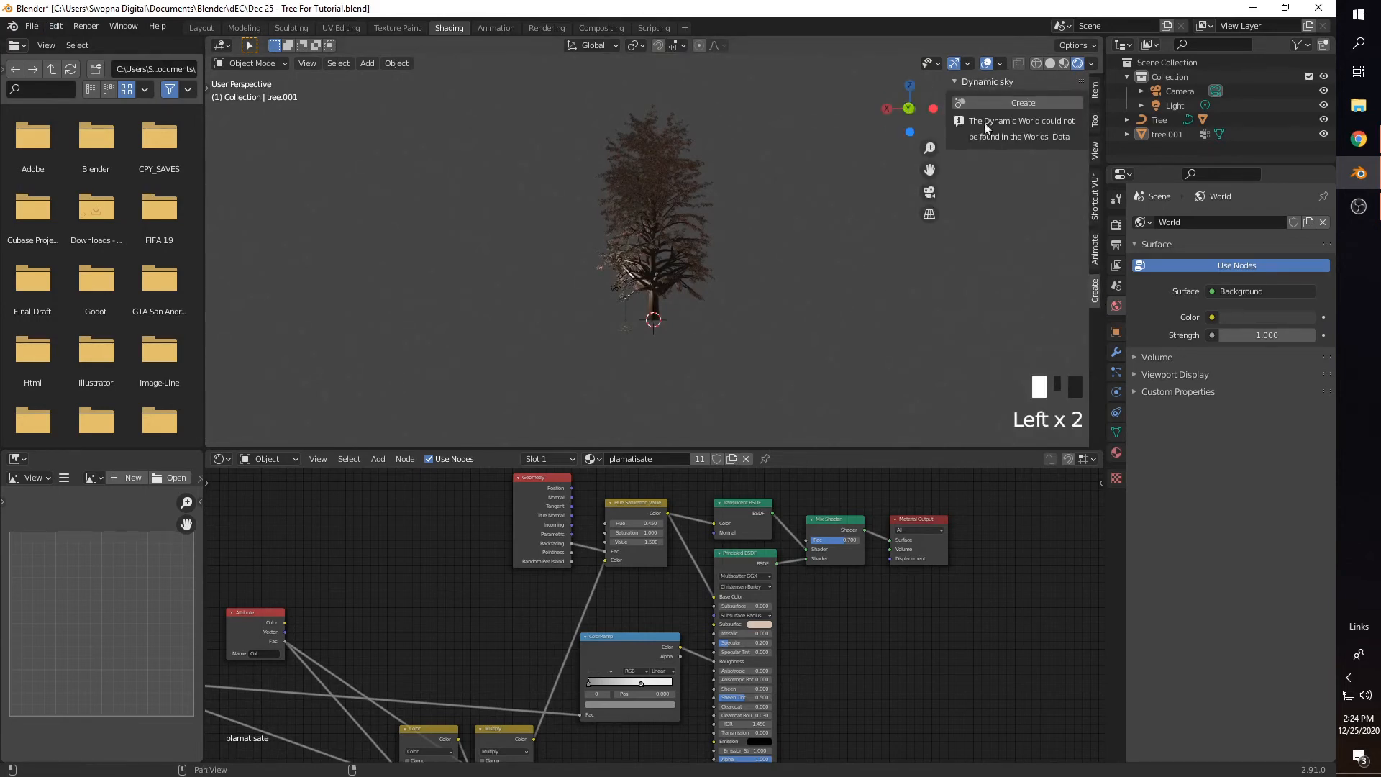
left_click(998, 102)
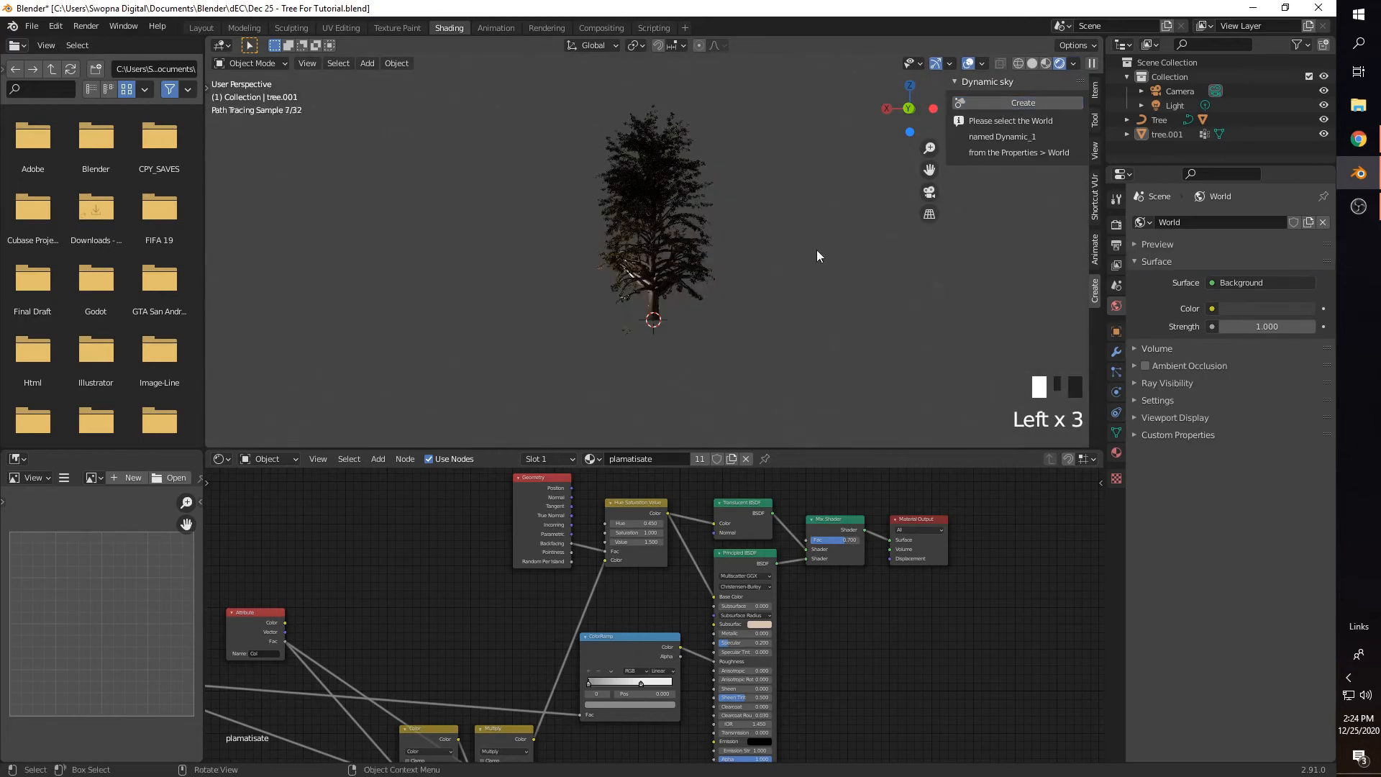
left_click(1012, 101)
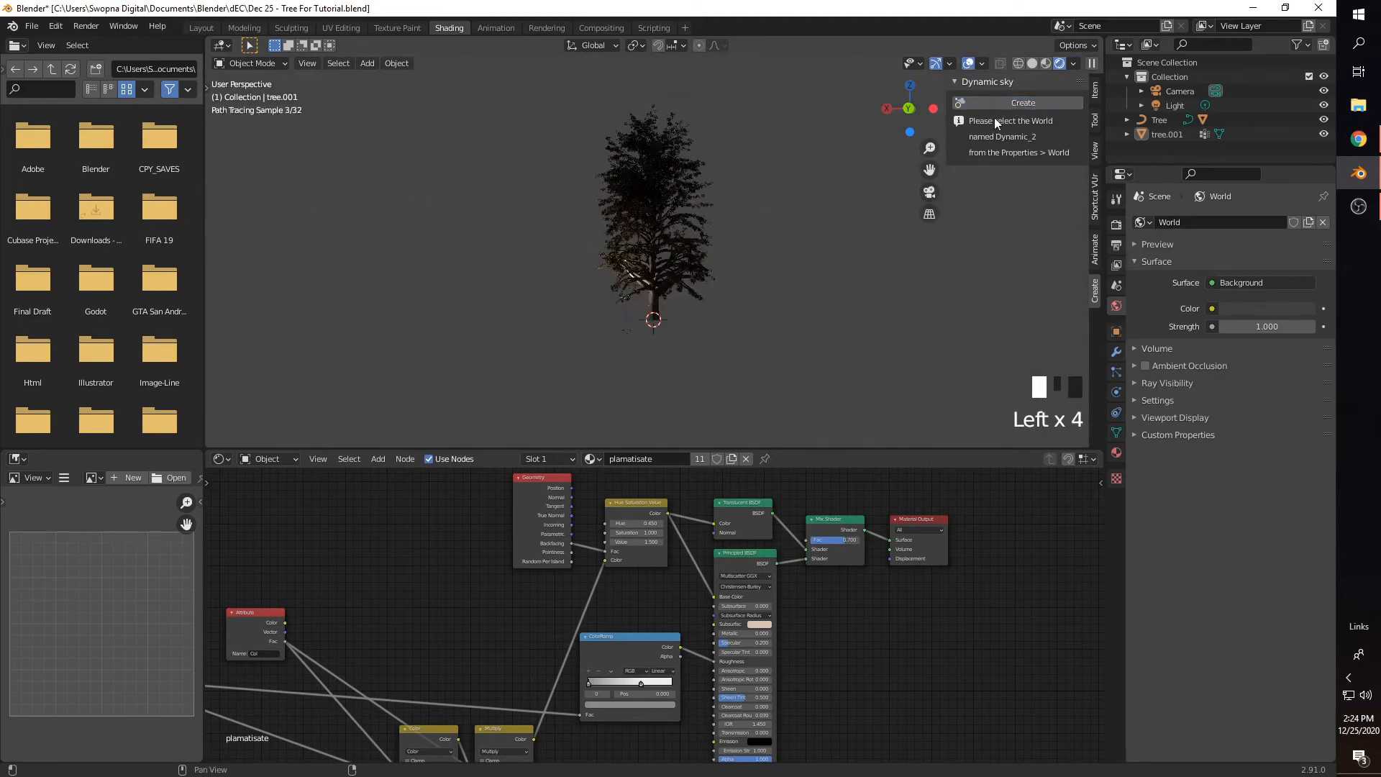
Step: Show the World shader nodes, assign the Dynamic_1 world to the scene, and view the tree against its sky
left_click(292, 460)
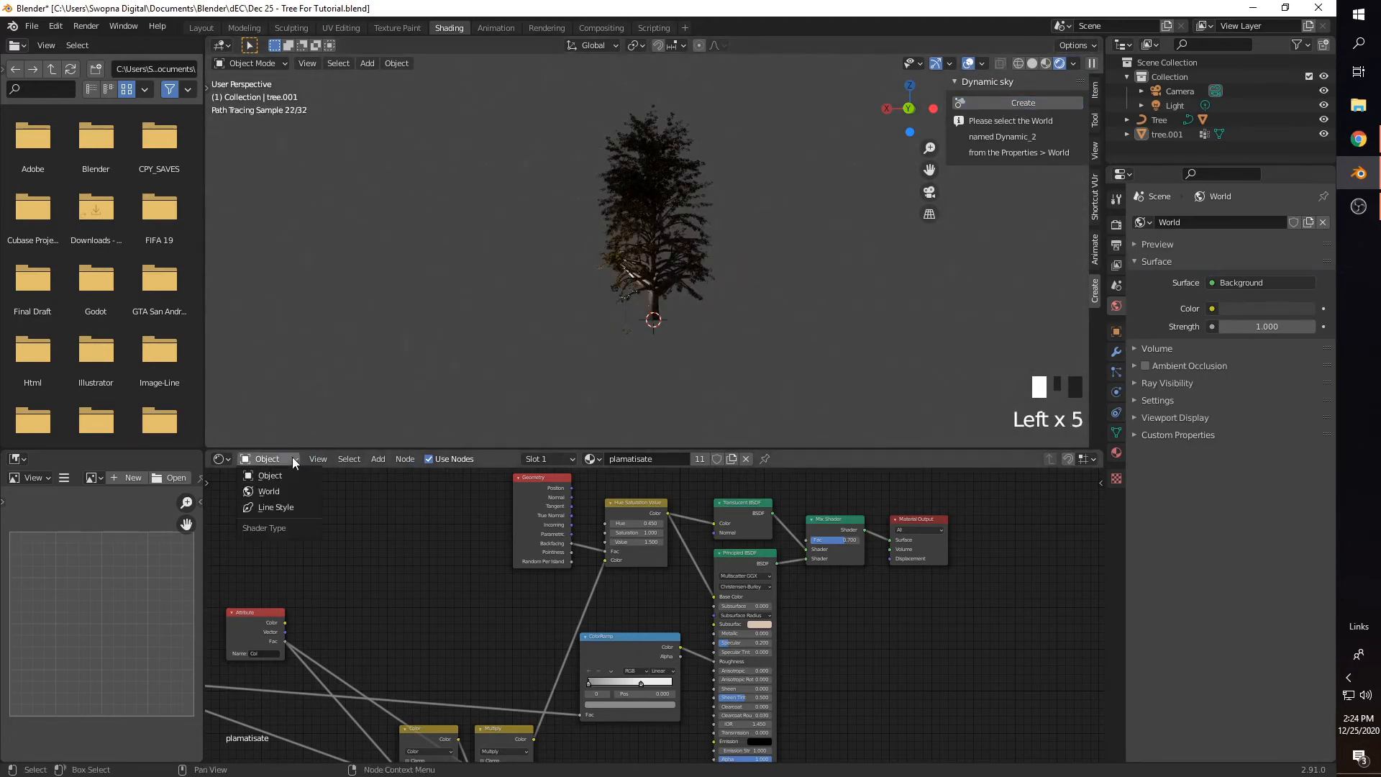
left_click(276, 492)
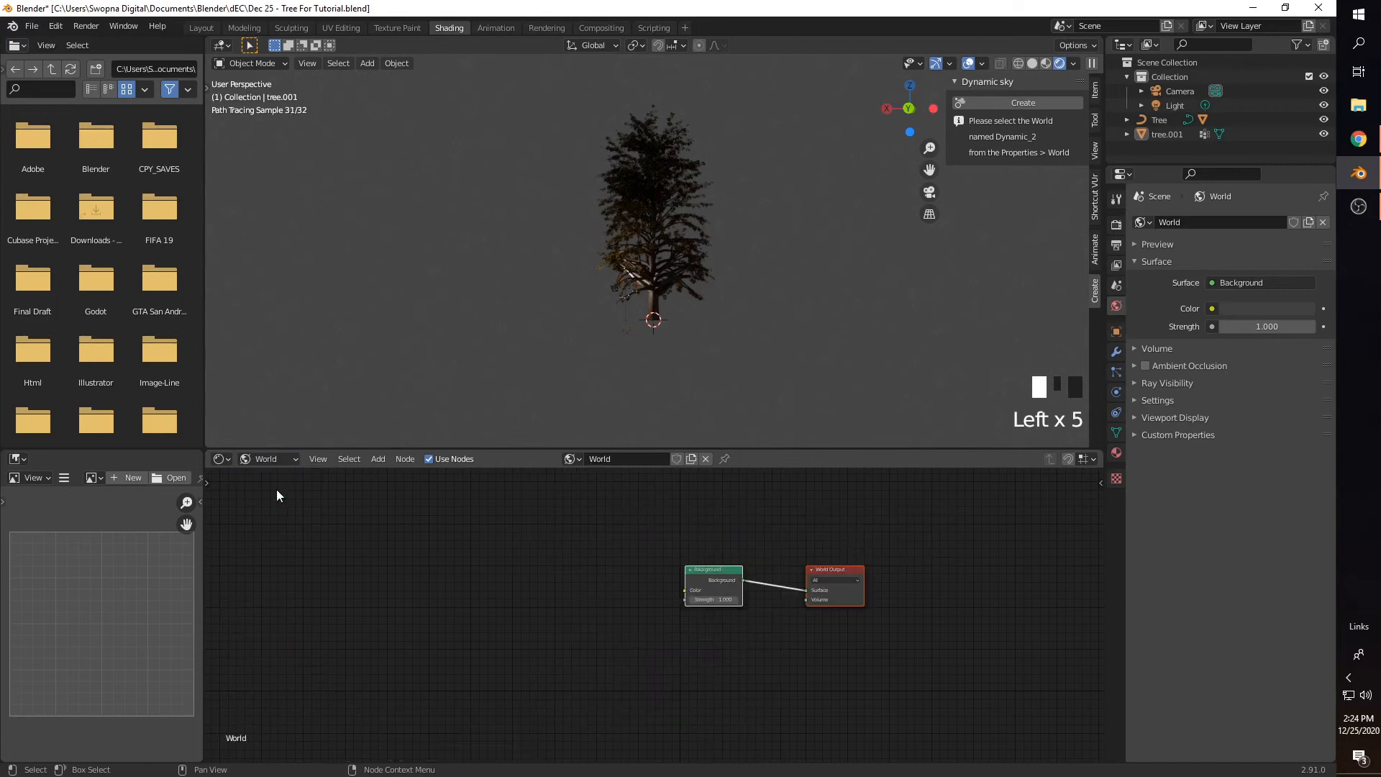
left_click(568, 461)
left_click(623, 482)
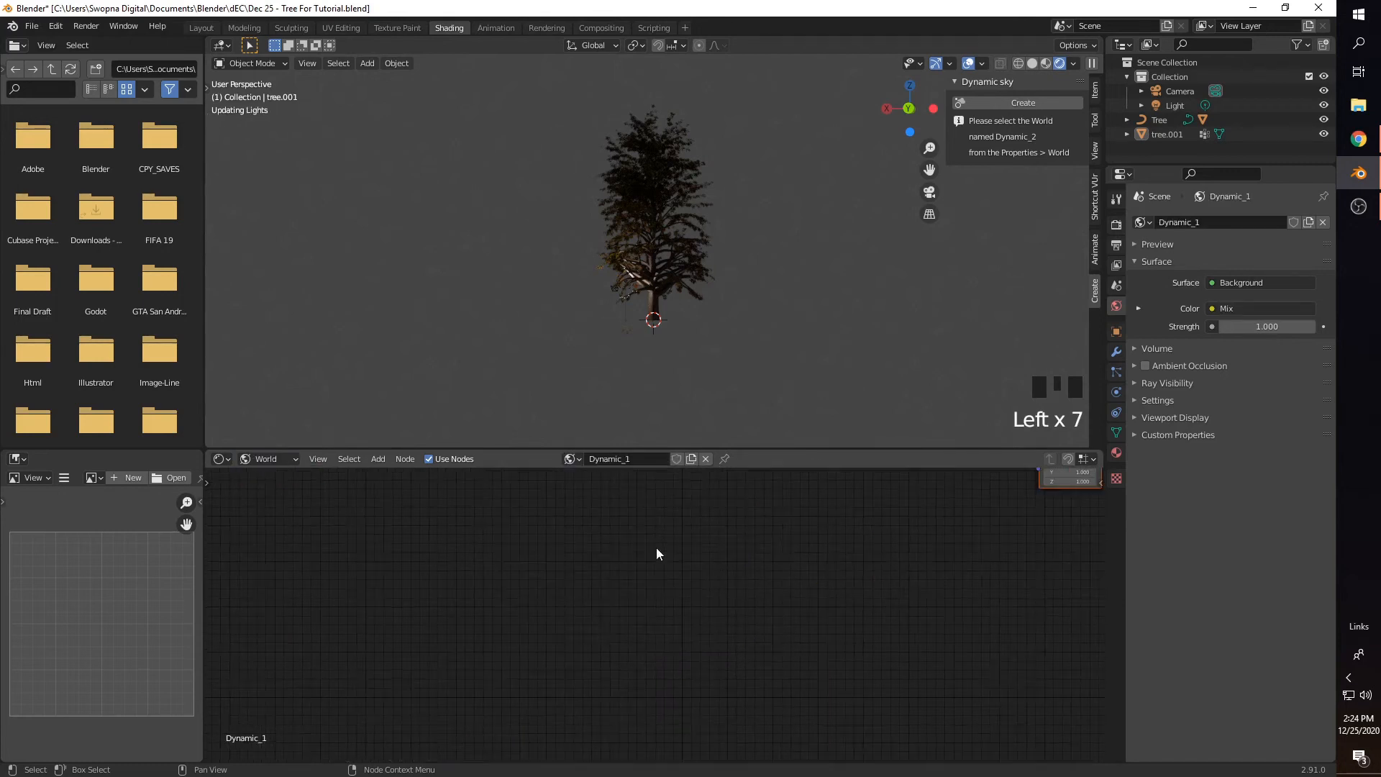
scroll(683, 662, "down", 6)
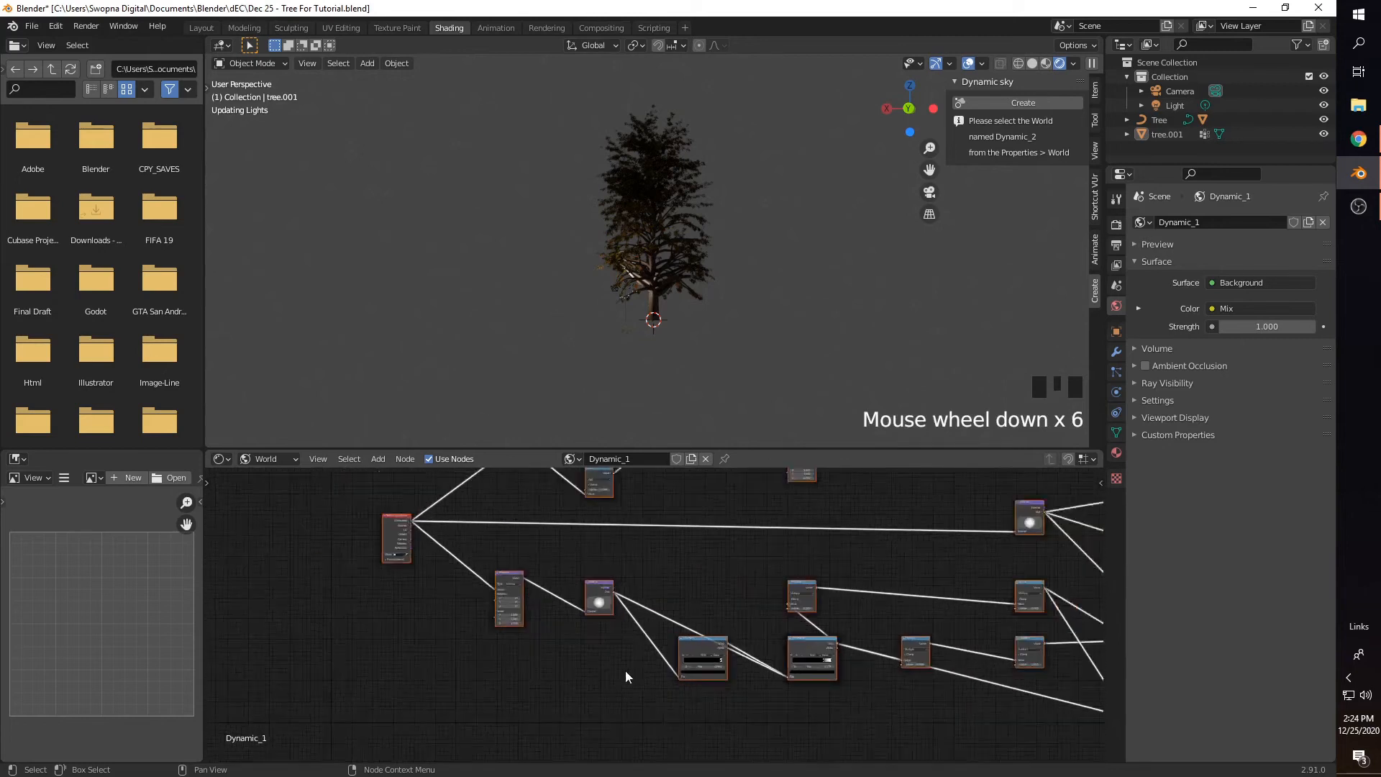
scroll(625, 676, "down", 4)
middle_click_drag(820, 647, 729, 650)
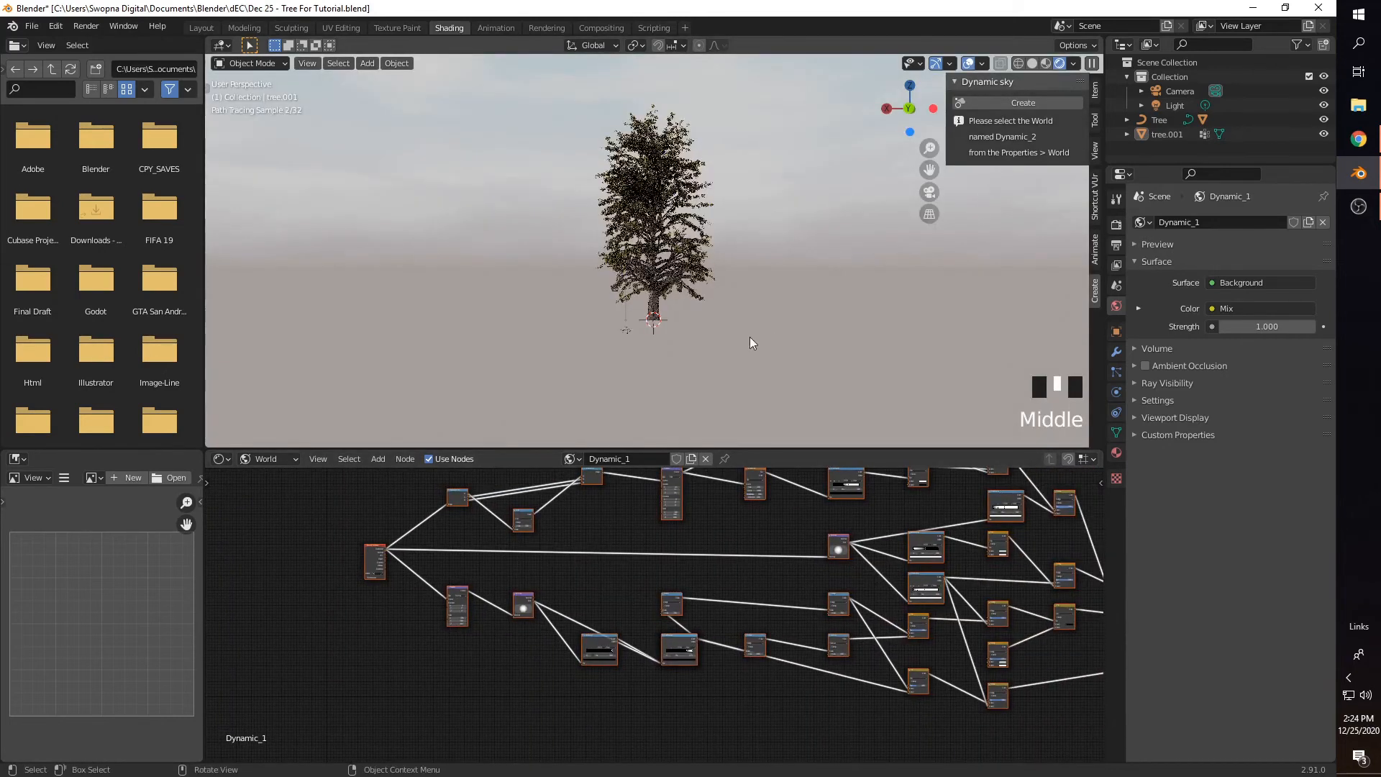
middle_click_drag(806, 313, 648, 366)
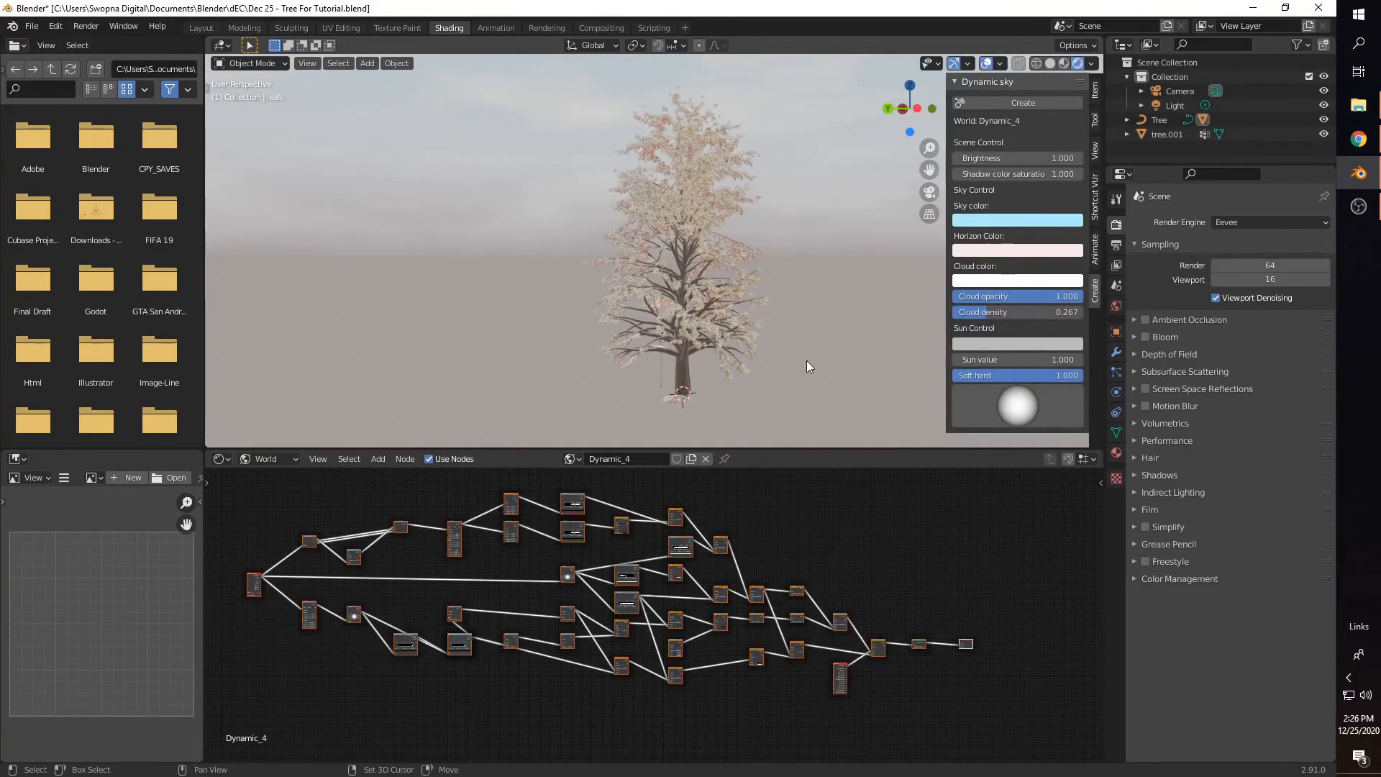
Step: Switch the scene's world to Dynamic_2 and back to Dynamic_4 to compare the skies
middle_click_drag(805, 360, 802, 344, "shift")
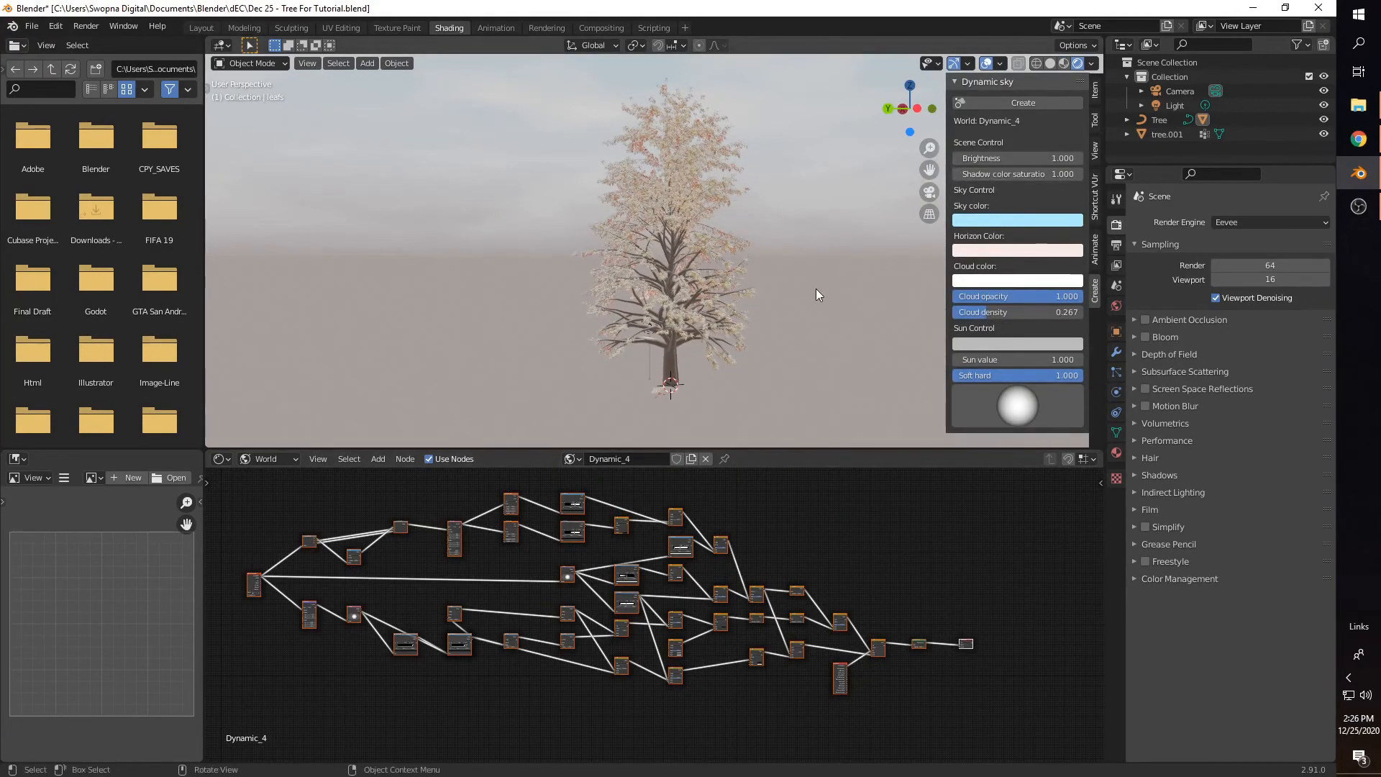
left_click(573, 459)
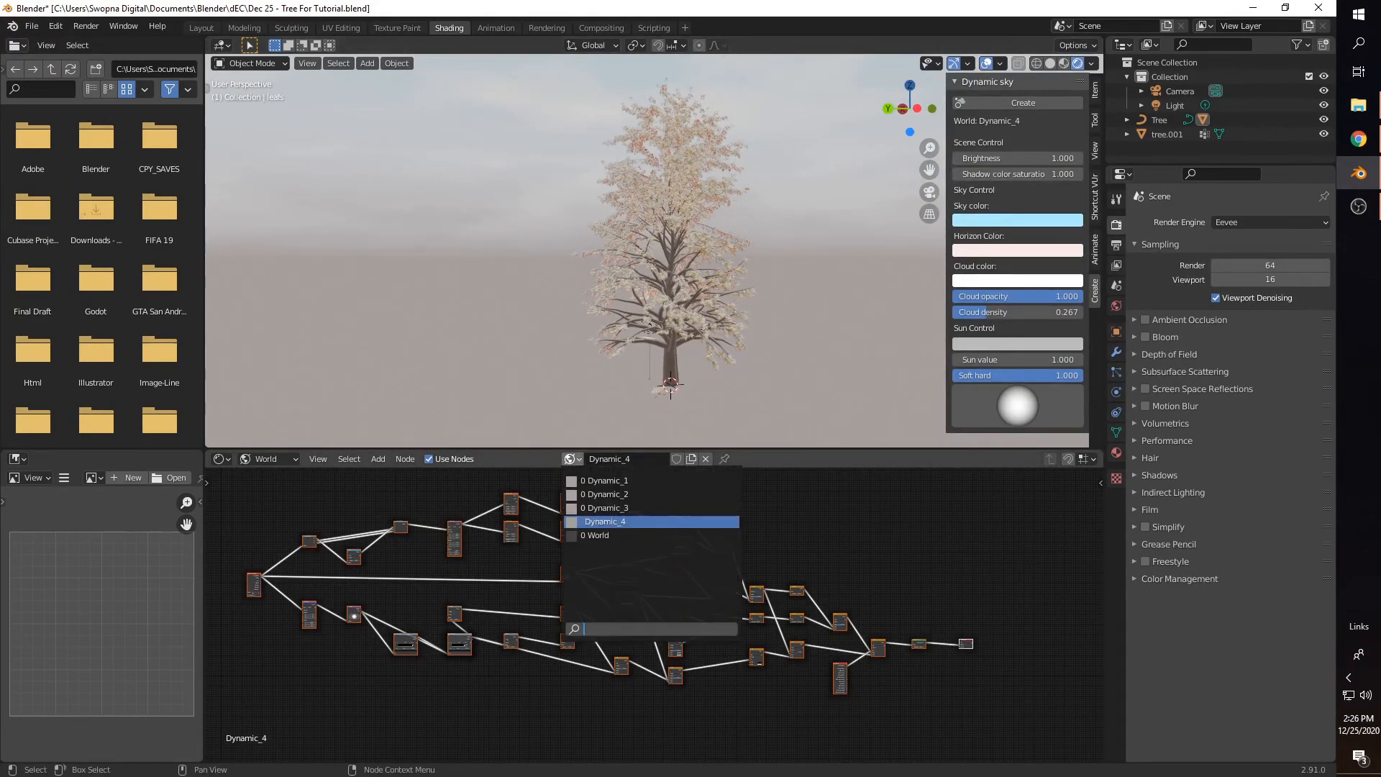
left_click(610, 521)
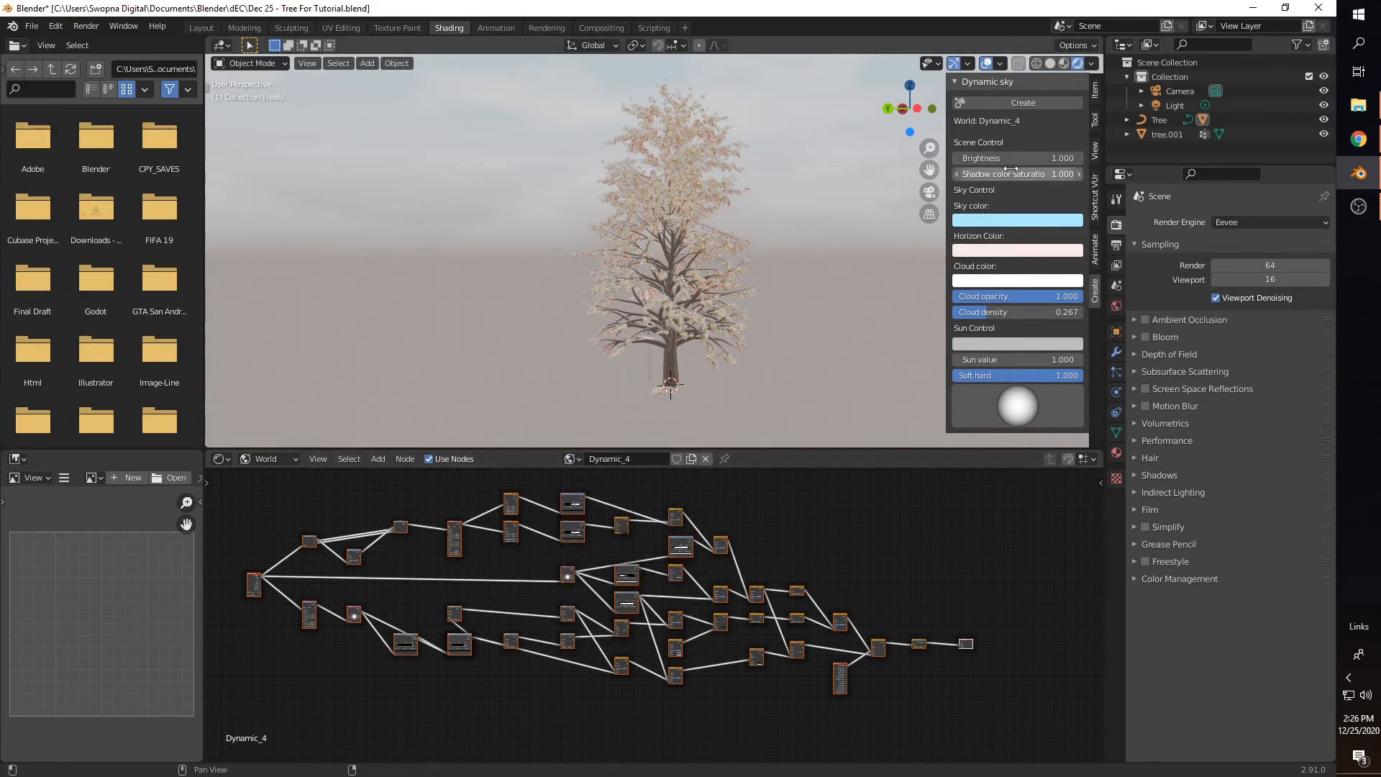
left_click(573, 459)
left_click(587, 494)
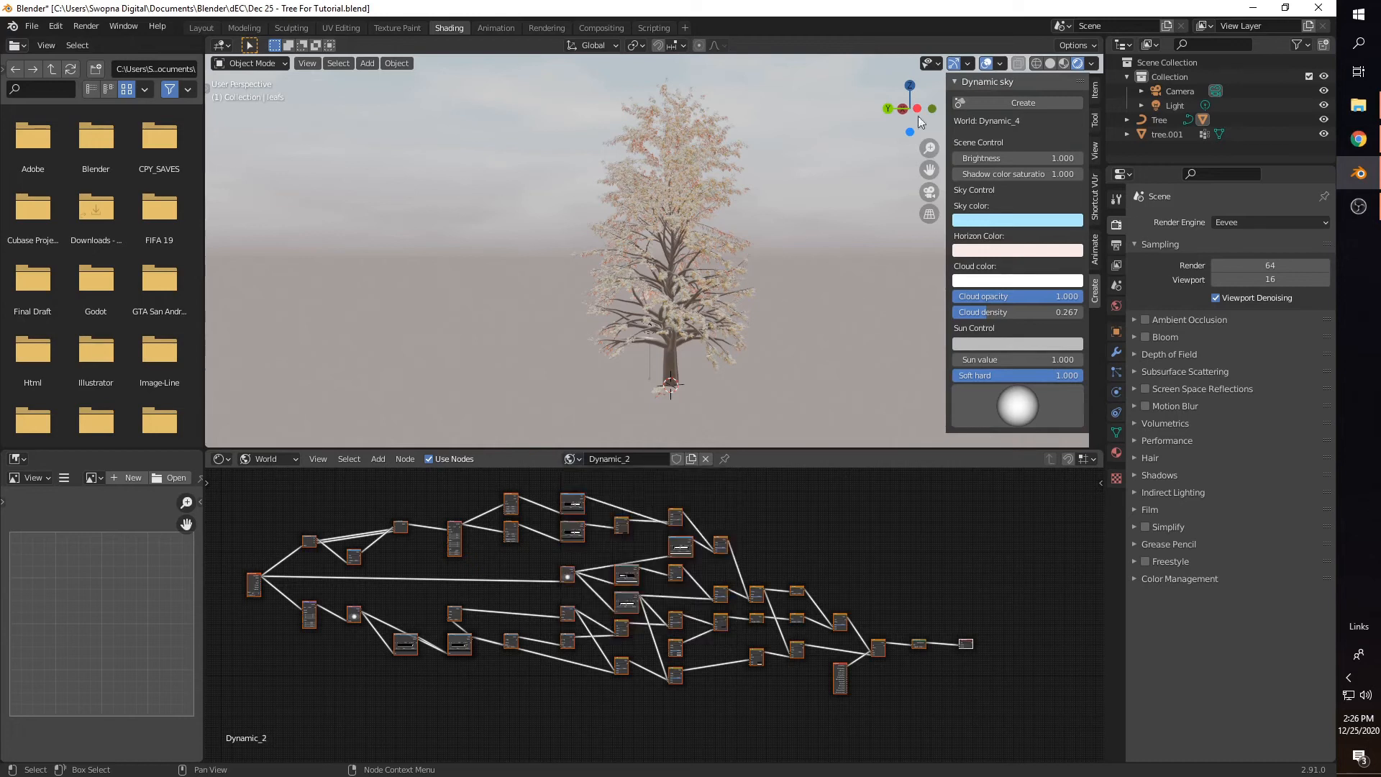
left_click(573, 459)
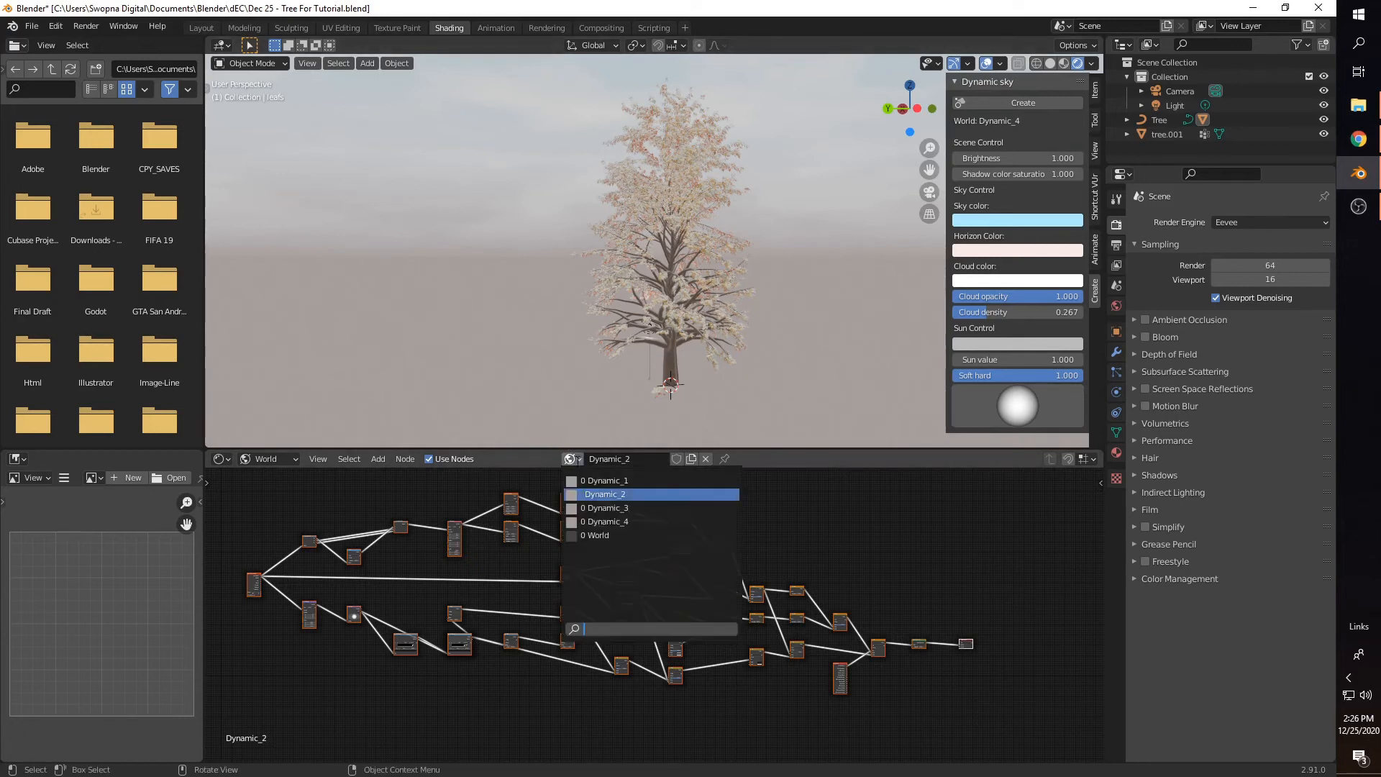
left_click(610, 521)
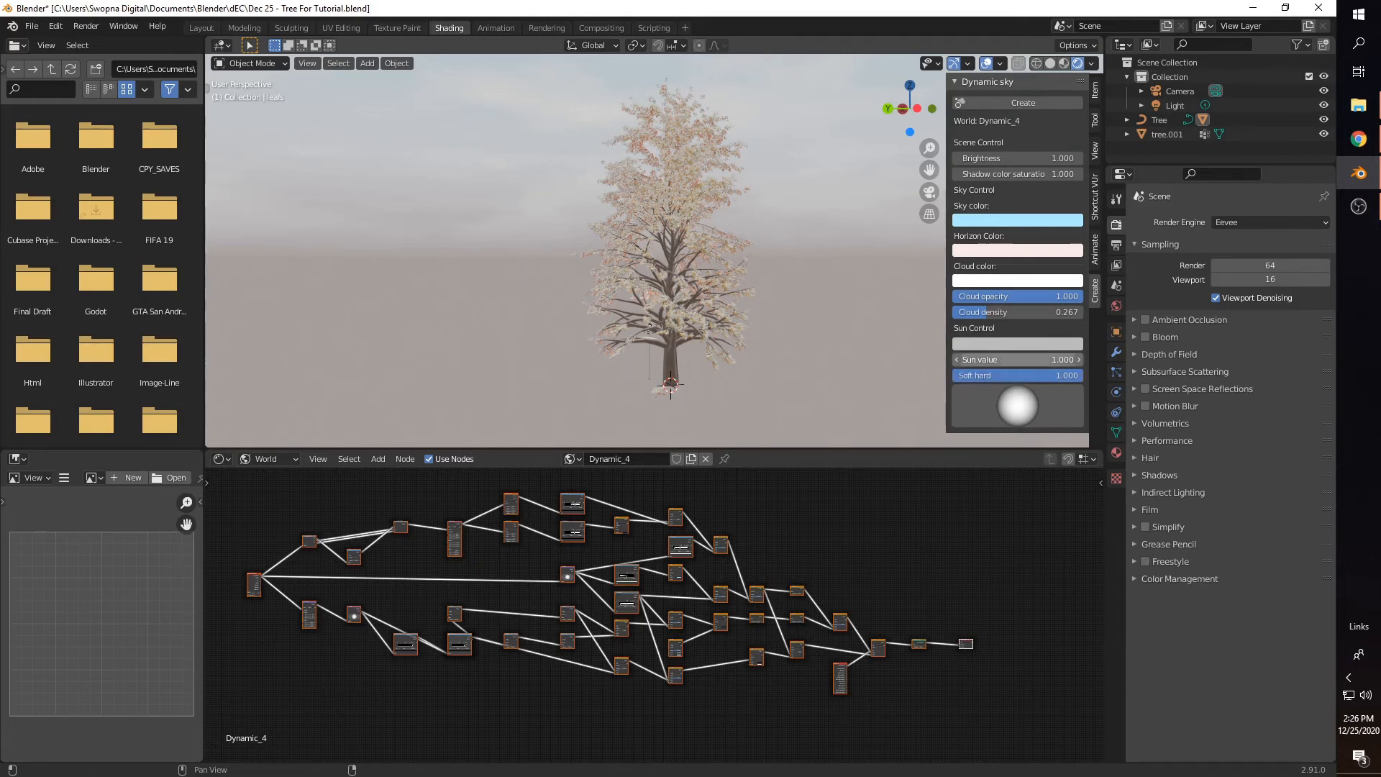
Step: Try a sun value of 5 for the dynamic sky and return it to 1
left_click(998, 360)
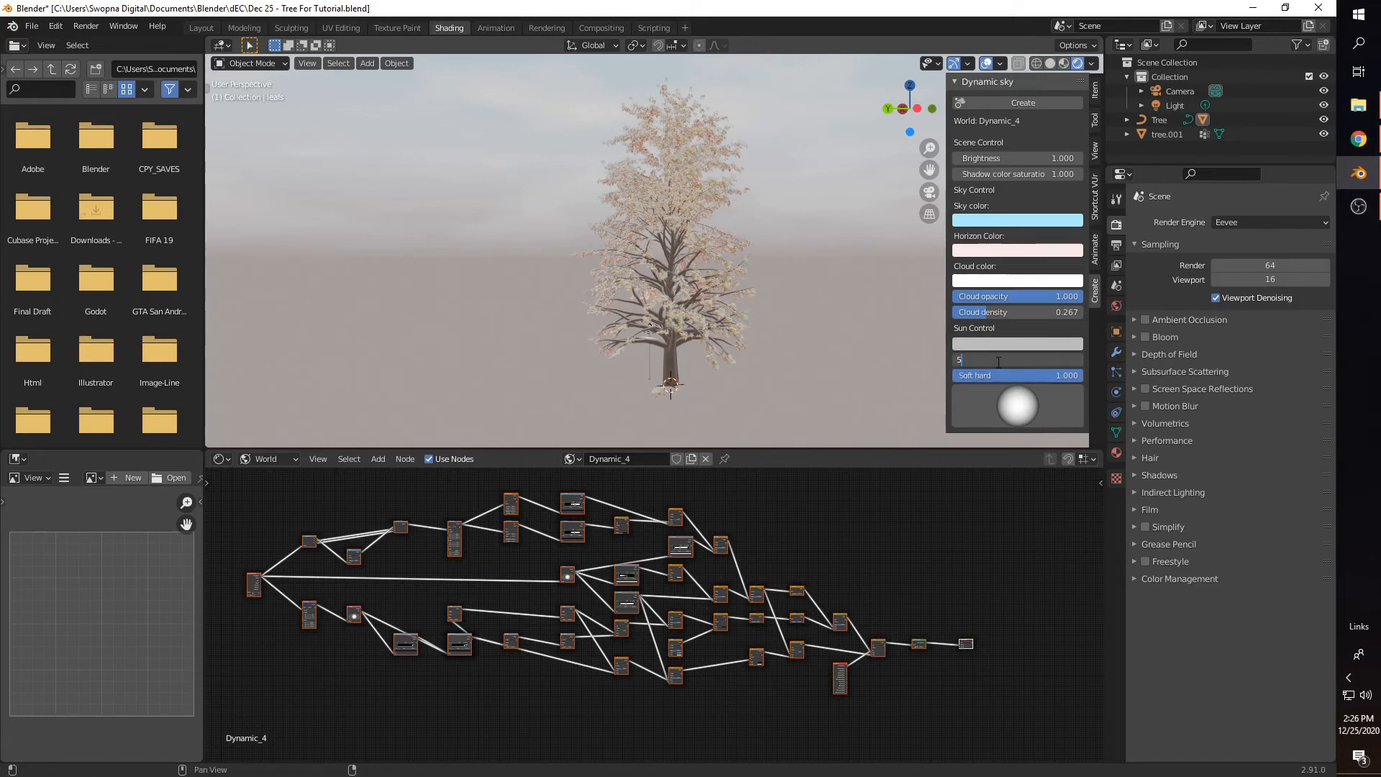
type("5")
key("Return")
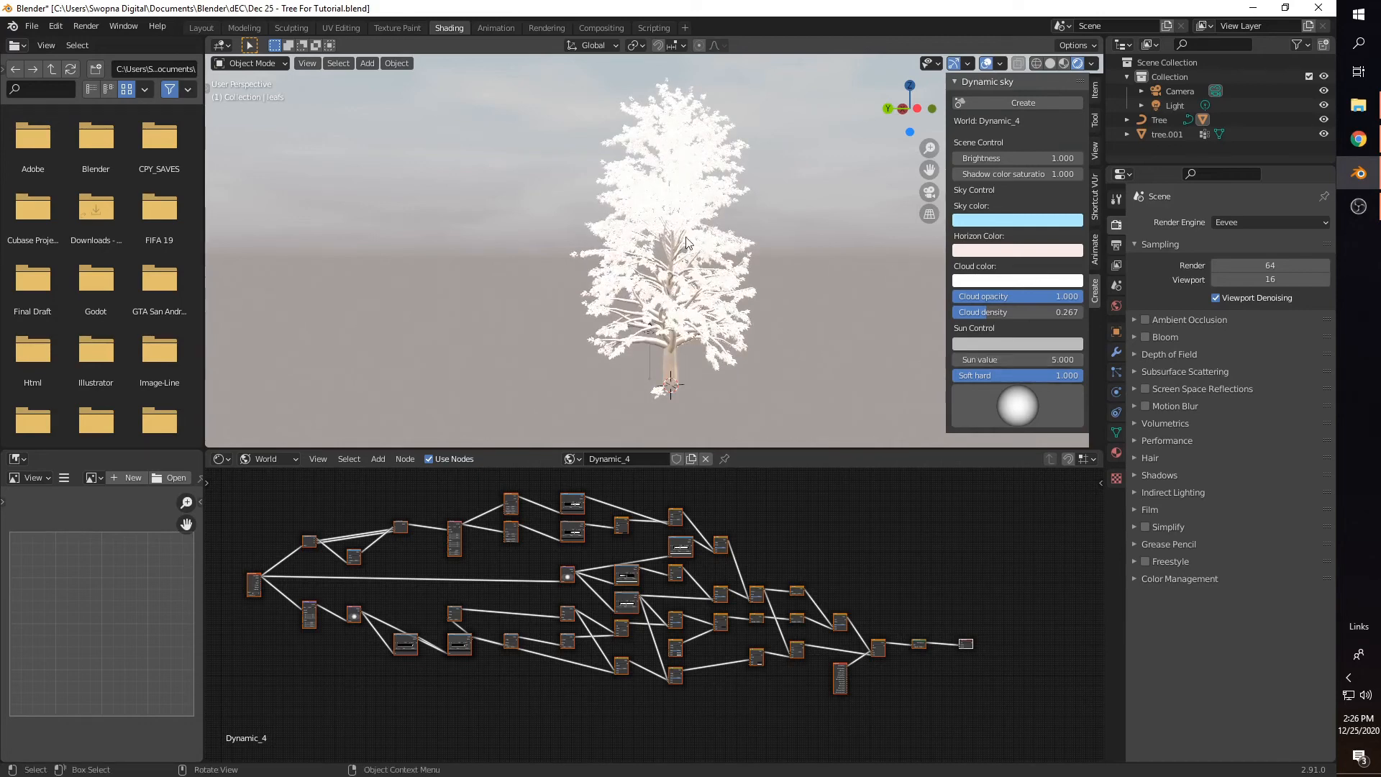
left_click(992, 357)
type("1")
key("Return")
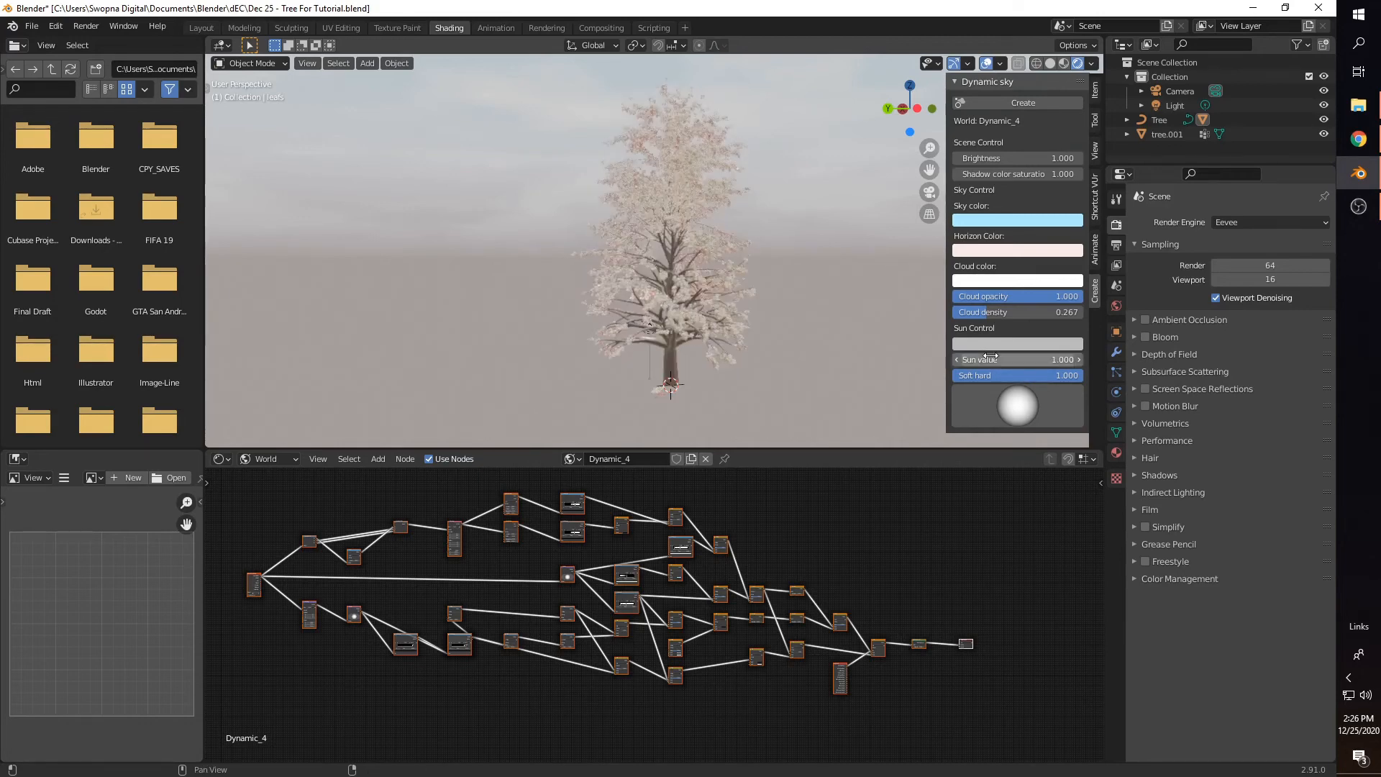
Step: Try a sun value of 1.3, check the tree up close, and reset the value to 1
left_click(992, 357)
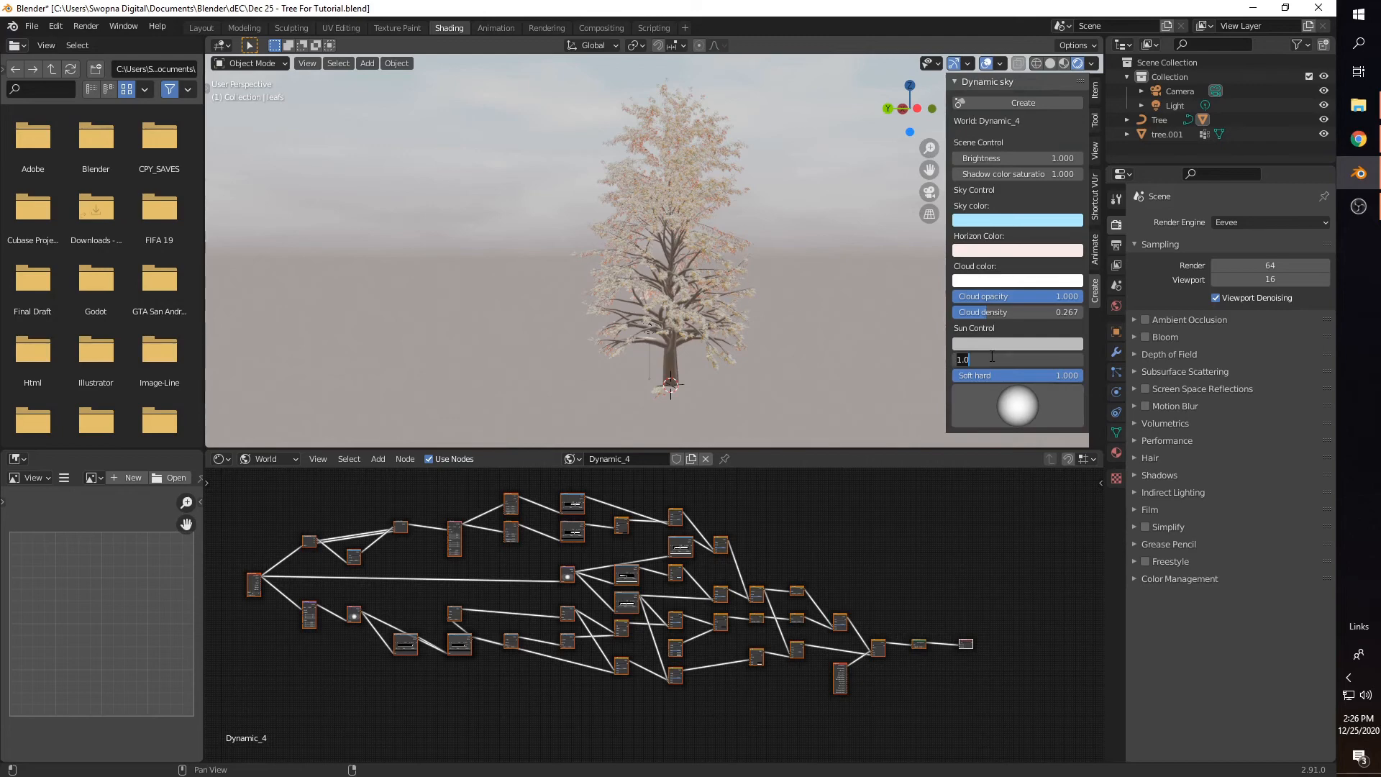
type("1")
key("Return")
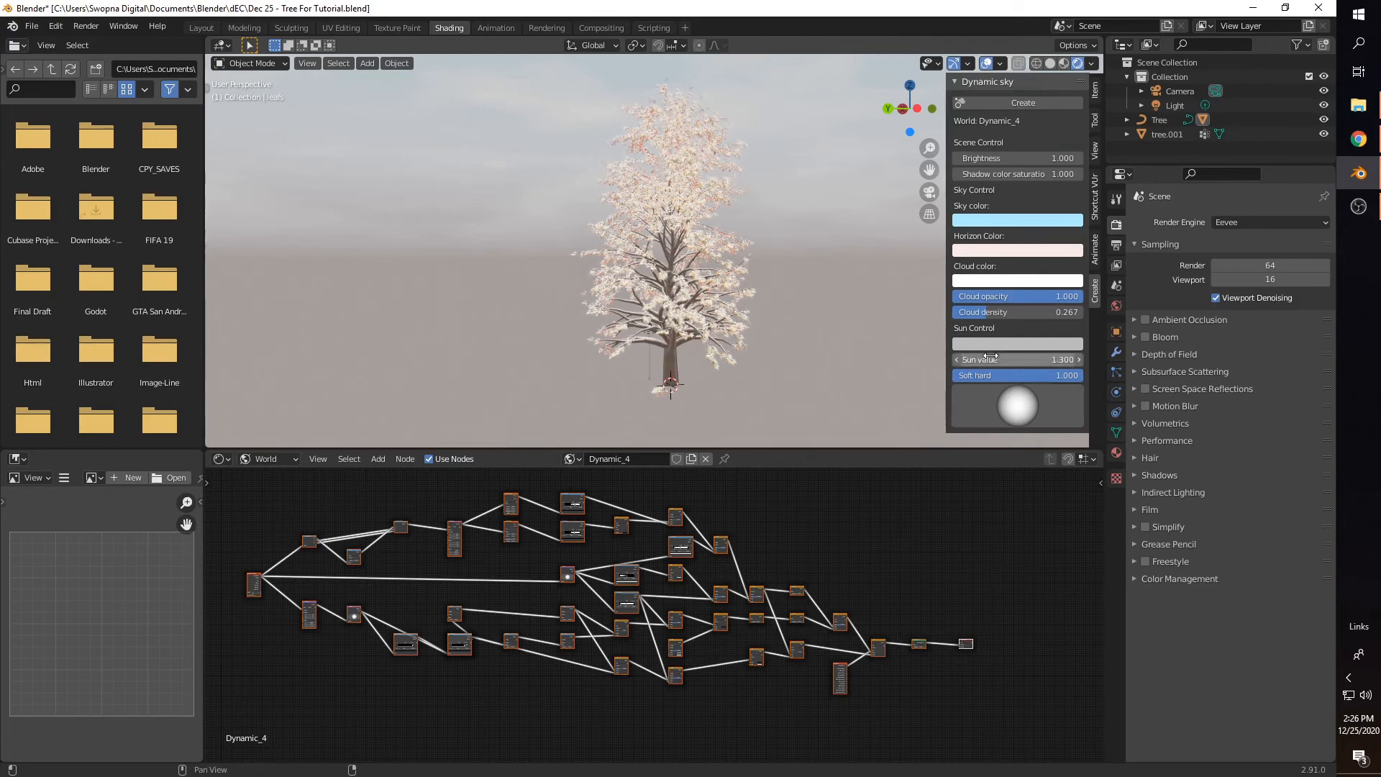
scroll(696, 251, "up", 3)
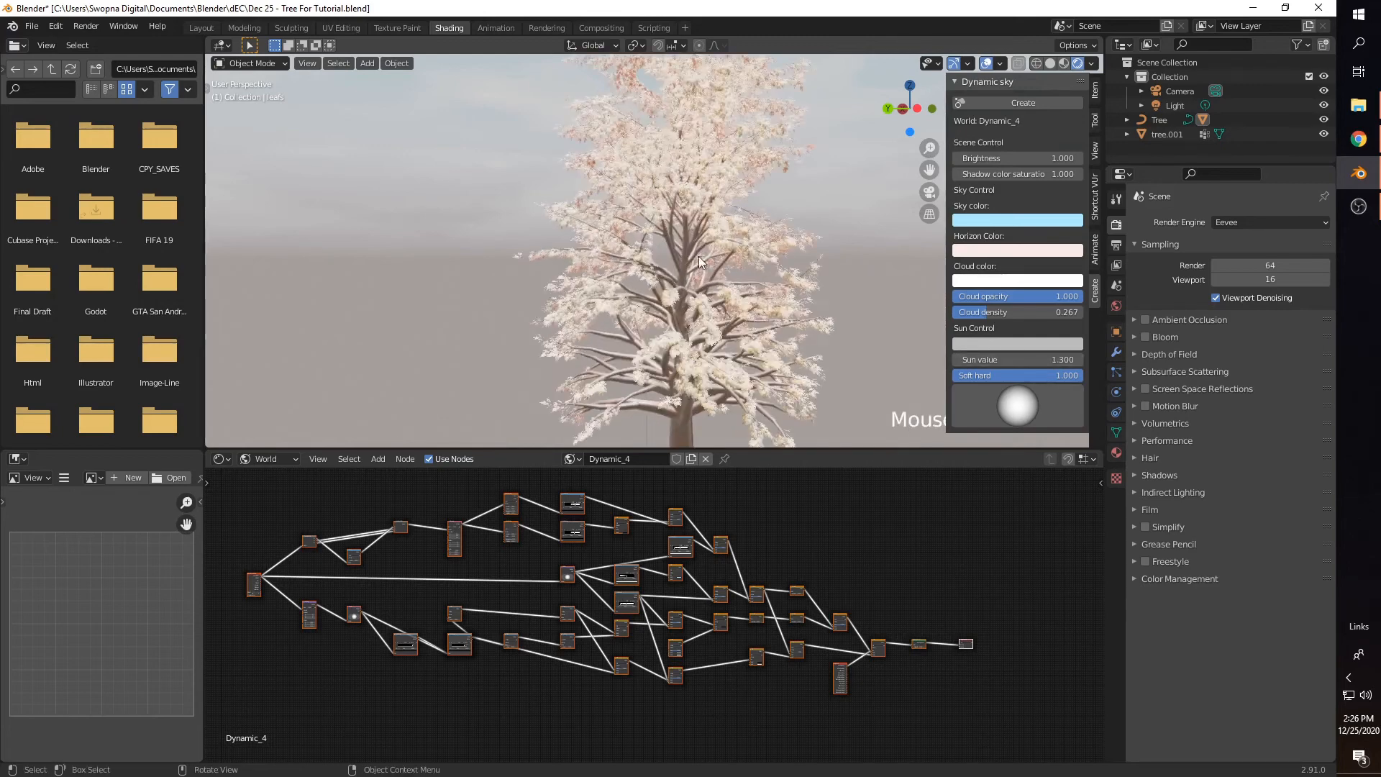
left_click(991, 357)
type("1")
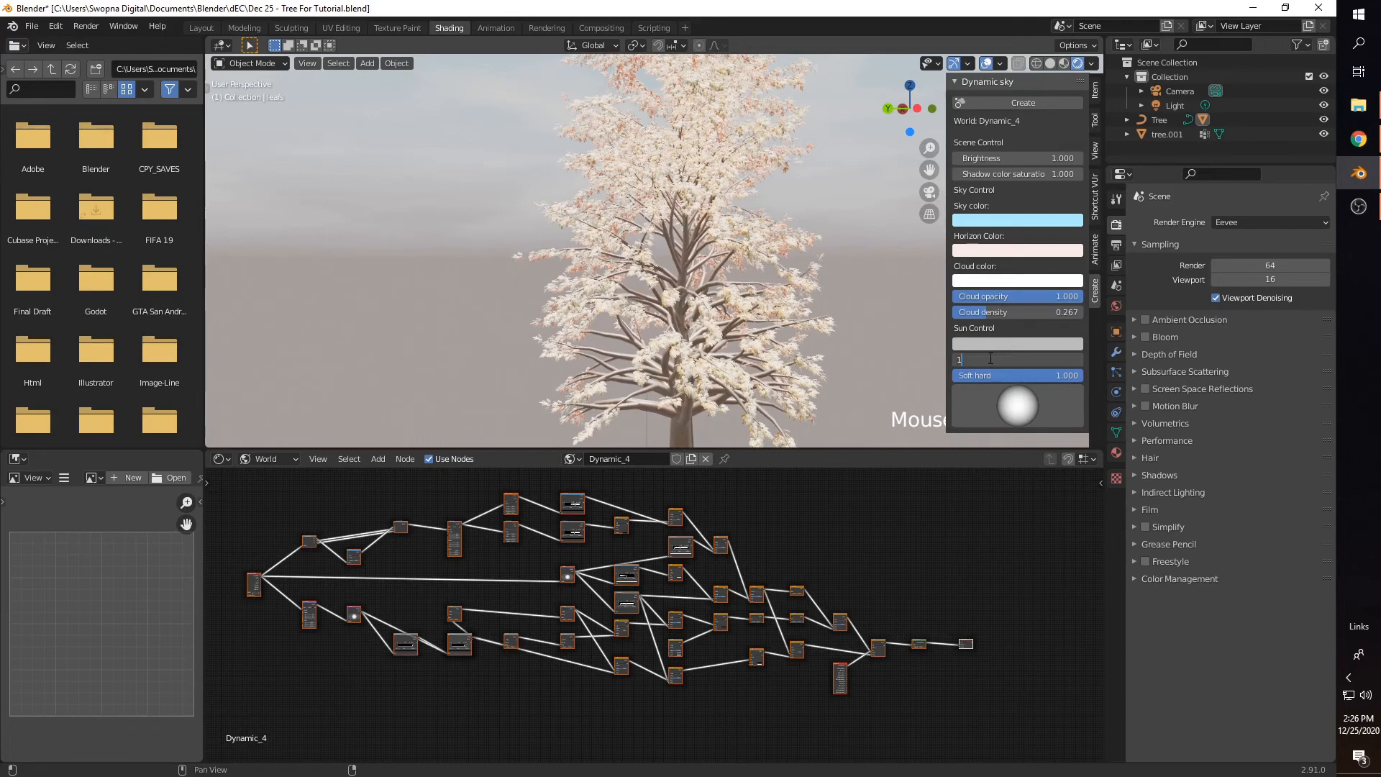
key("Return")
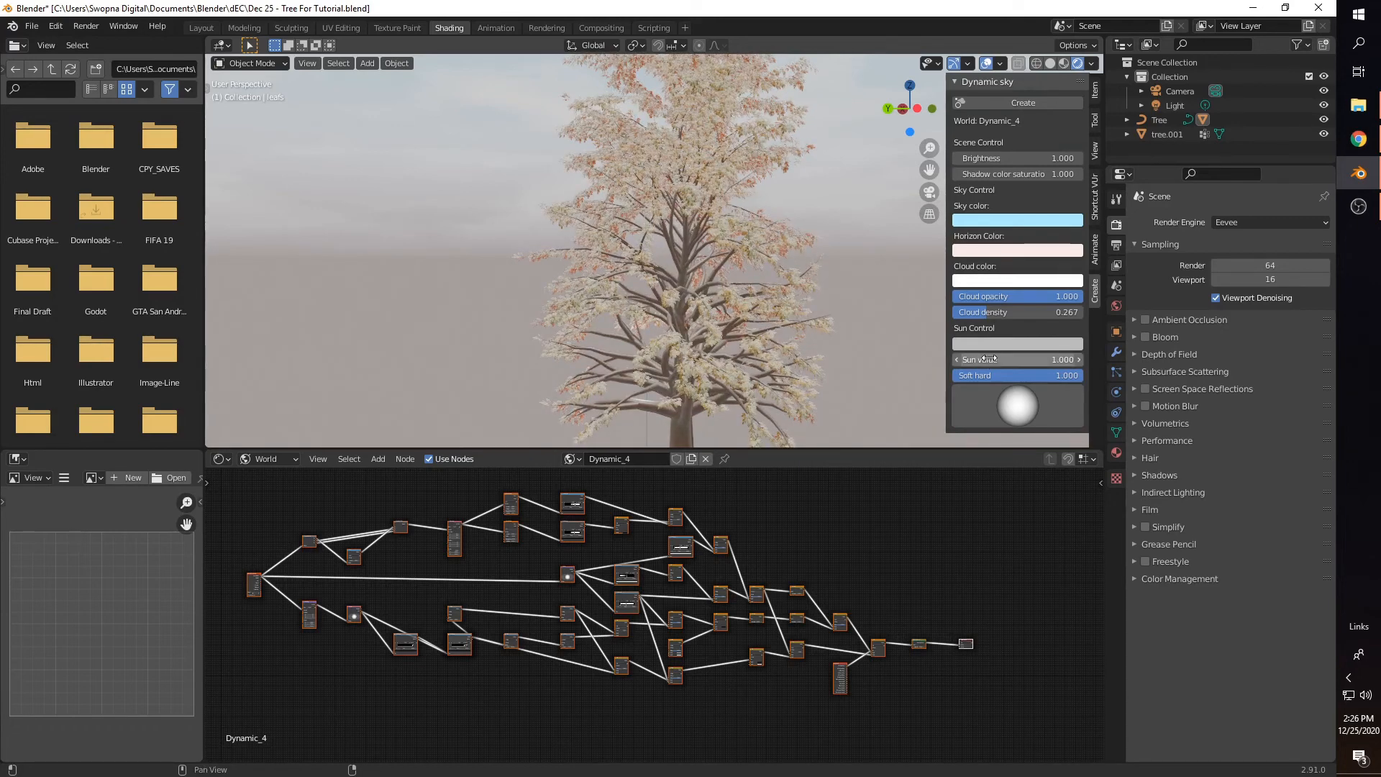
Step: Lower the sun's Soft hard value to 0.212 and change the sky's horizon colour to light blue
left_click_drag(1052, 376, 987, 375)
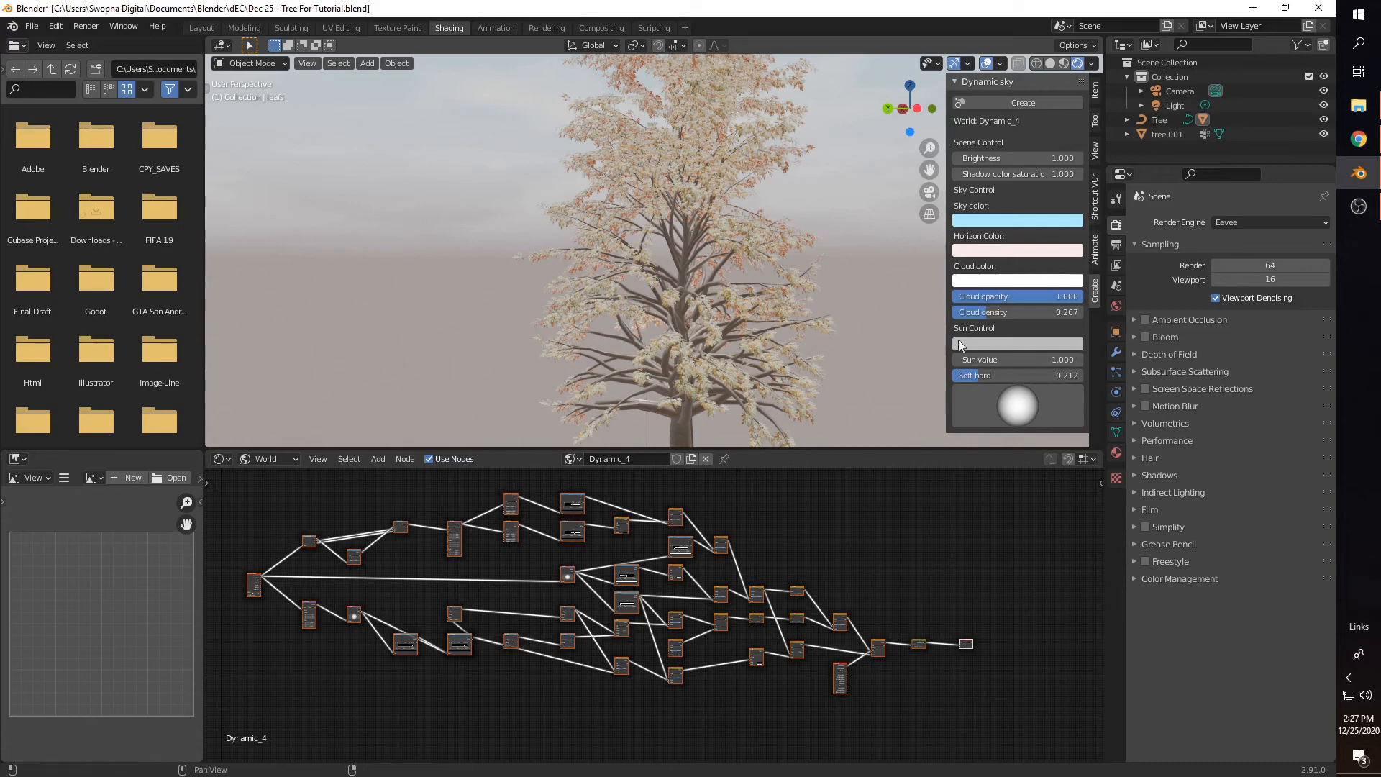
left_click(991, 251)
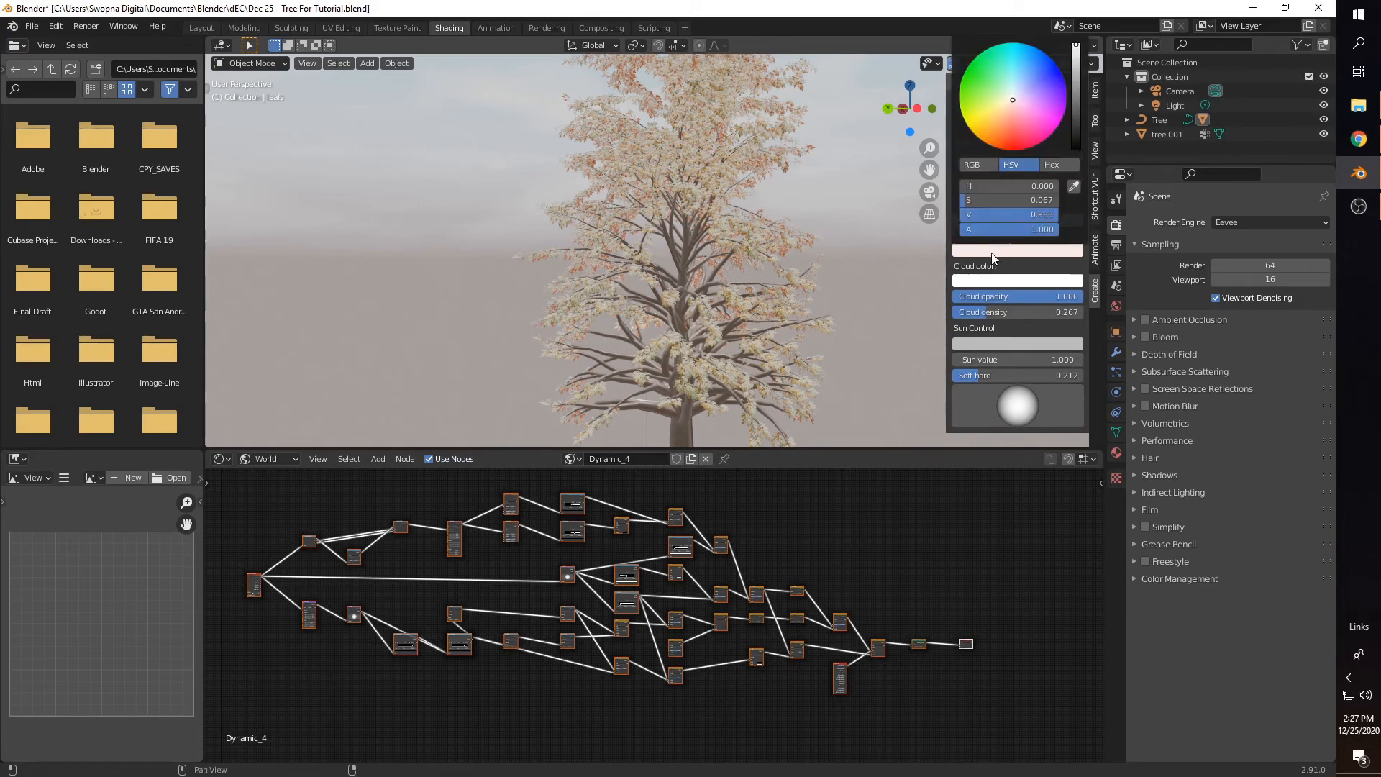
left_click_drag(1006, 103, 1020, 81)
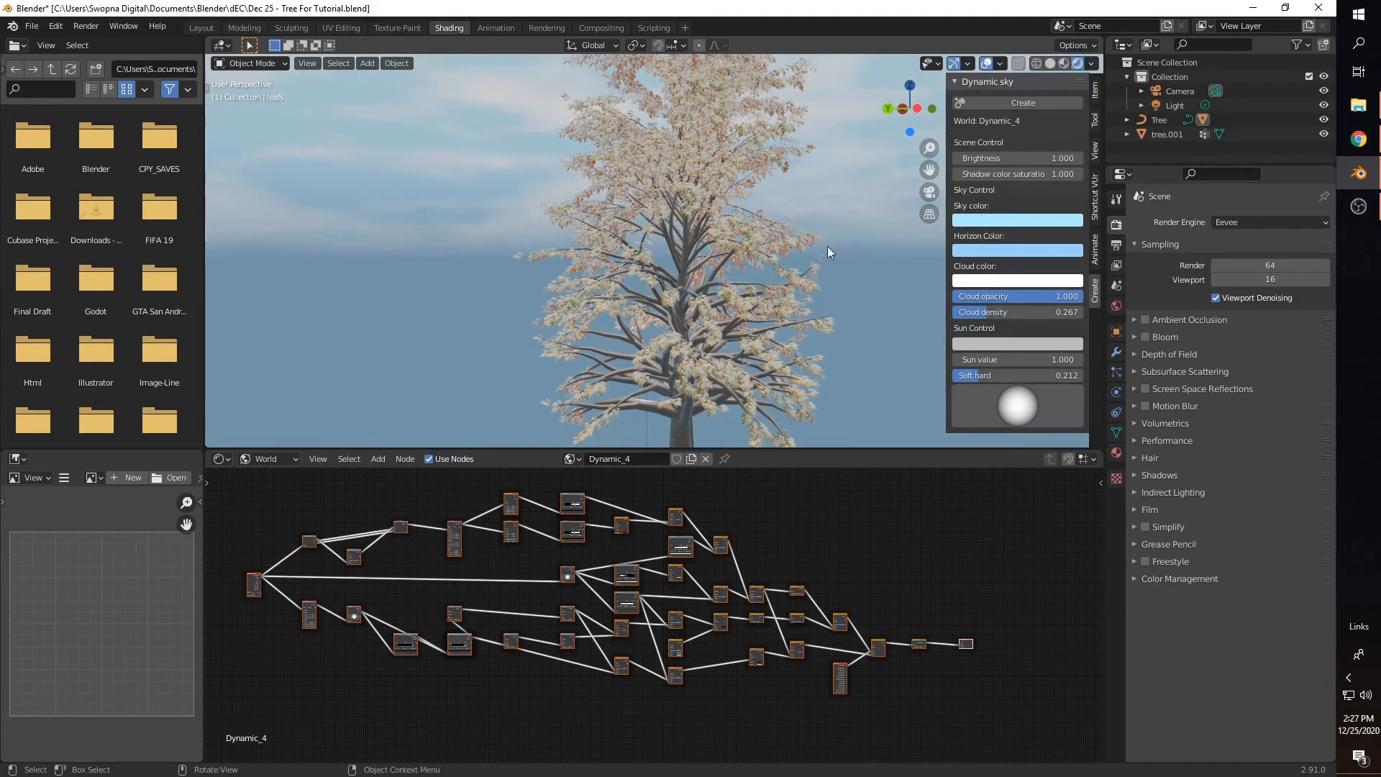
scroll(783, 360, "down", 5)
middle_click_drag(763, 370, 762, 394)
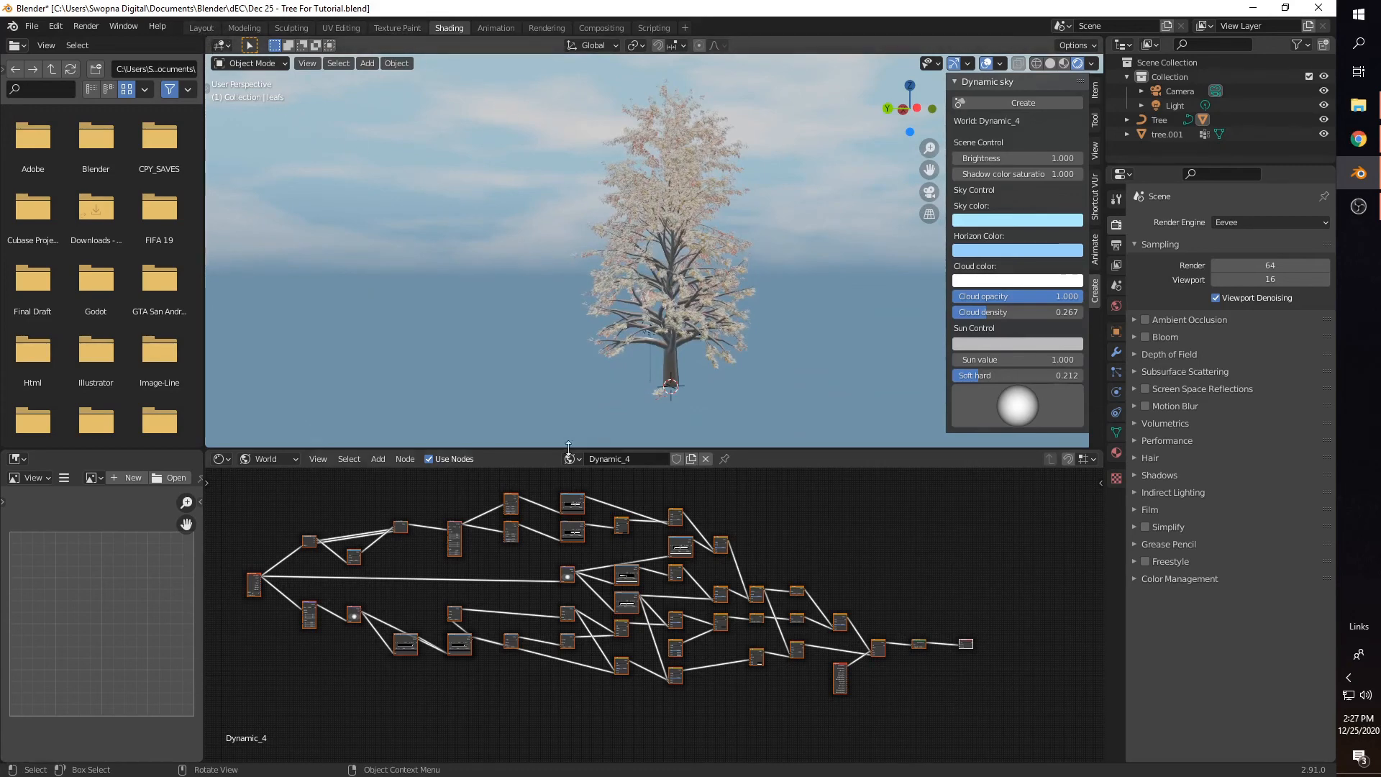
Step: Show the object shader nodes and select the source twig at the tree's base to display its plamatisate material
left_click(282, 459)
left_click(285, 474)
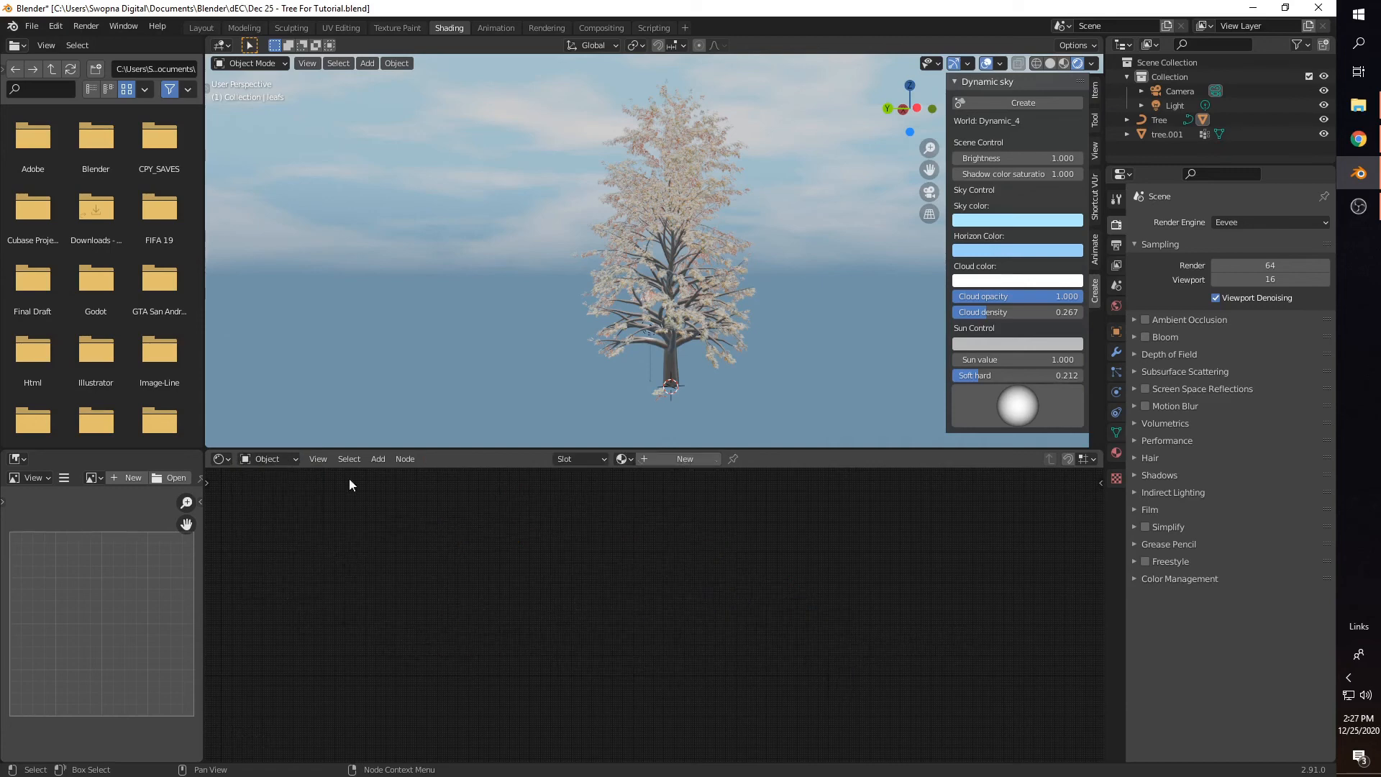
left_click(707, 190)
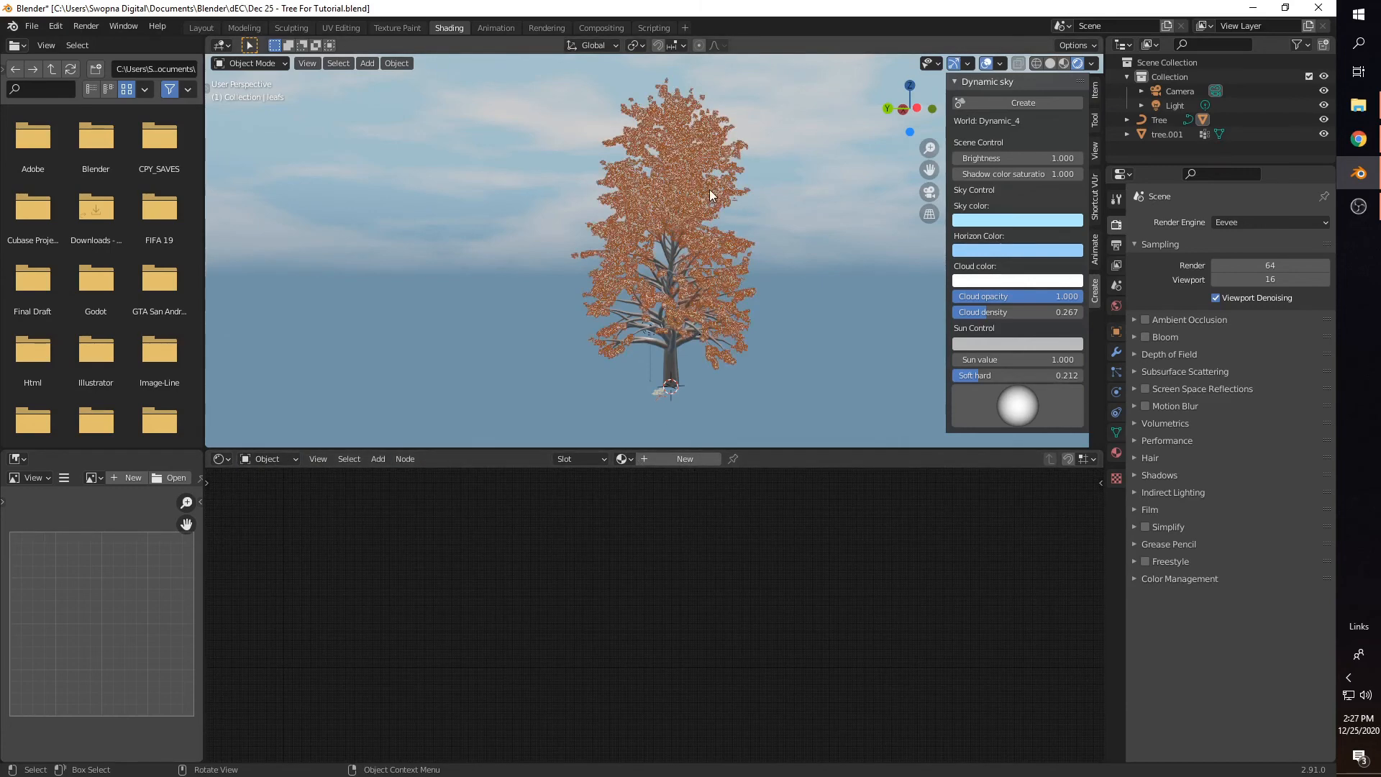
left_click(659, 396)
middle_click_drag(653, 423, 620, 427)
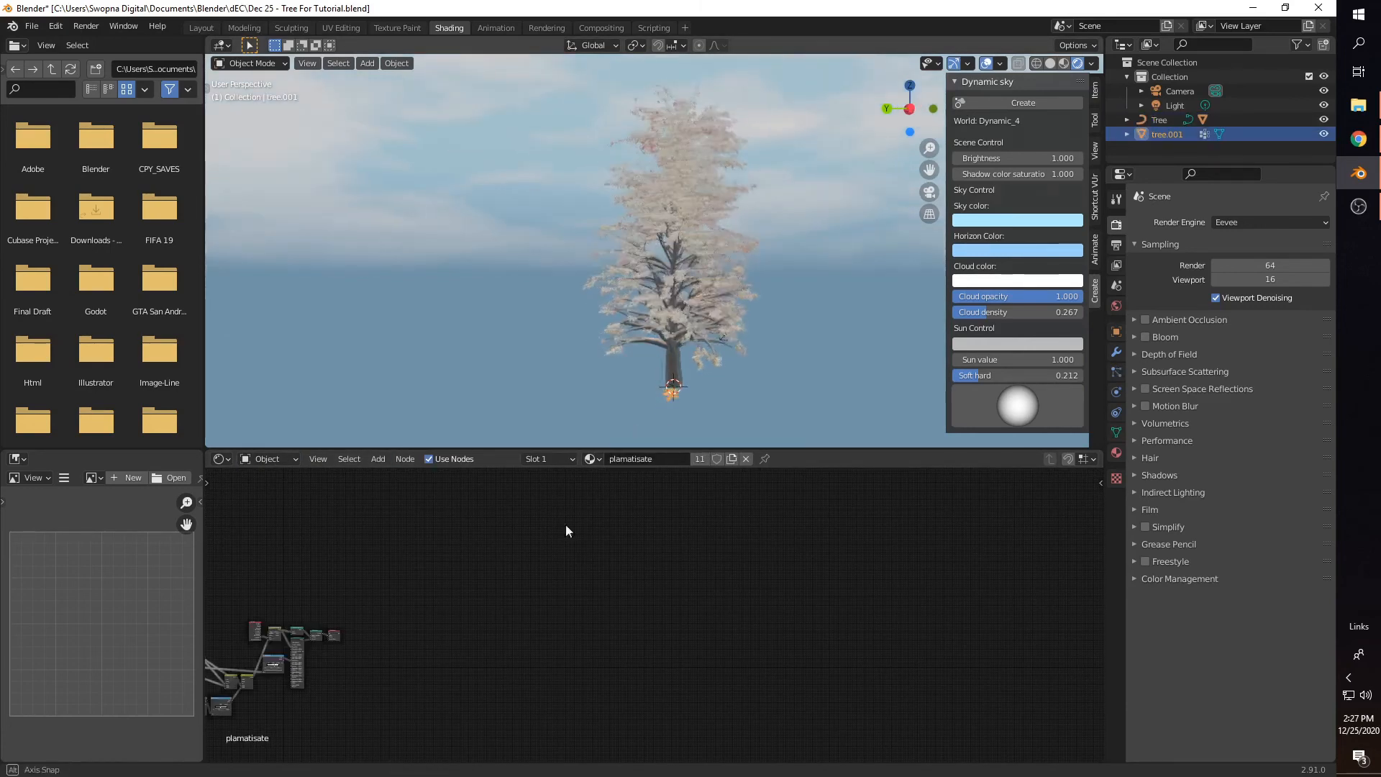
middle_click_drag(490, 605, 723, 549)
middle_click_drag(511, 645, 622, 601)
scroll(620, 604, "up", 1)
scroll(623, 616, "up", 5)
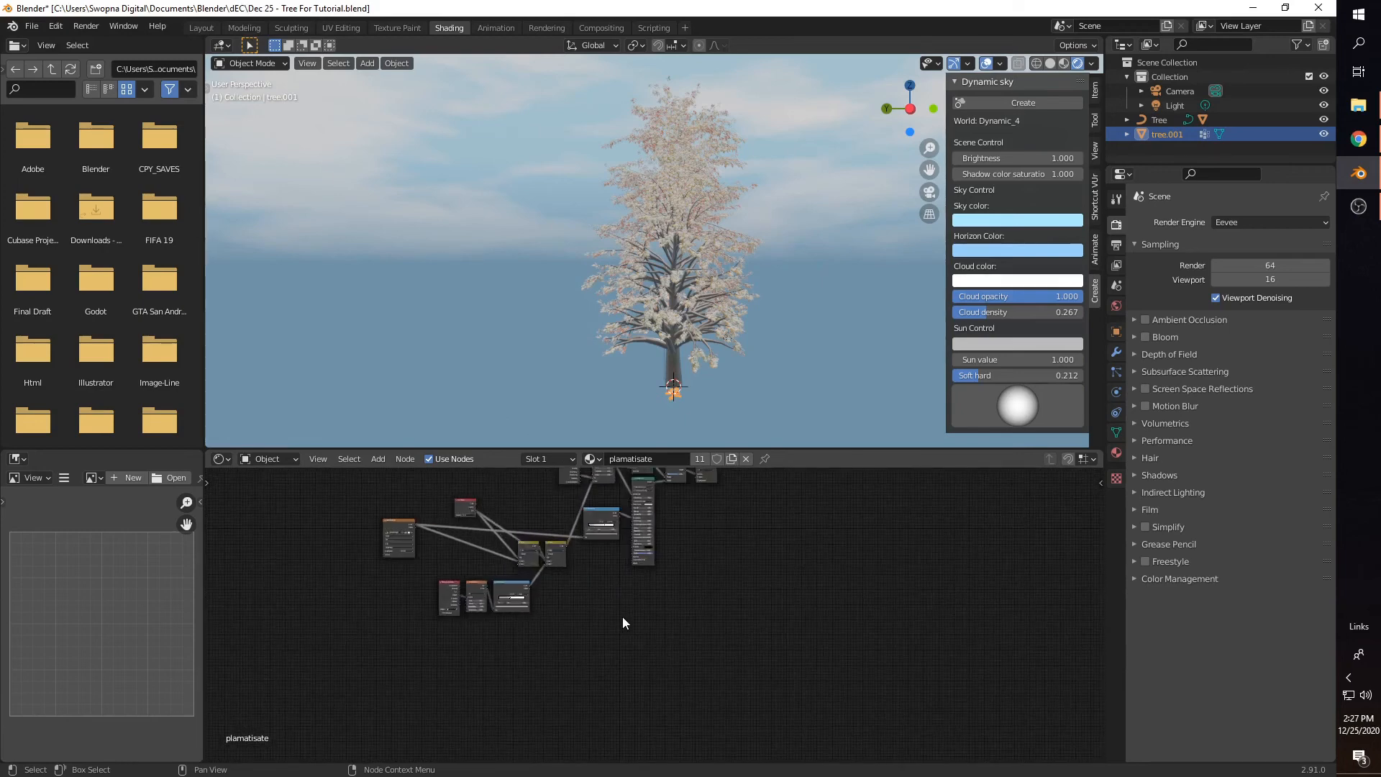
middle_click_drag(475, 631, 579, 653)
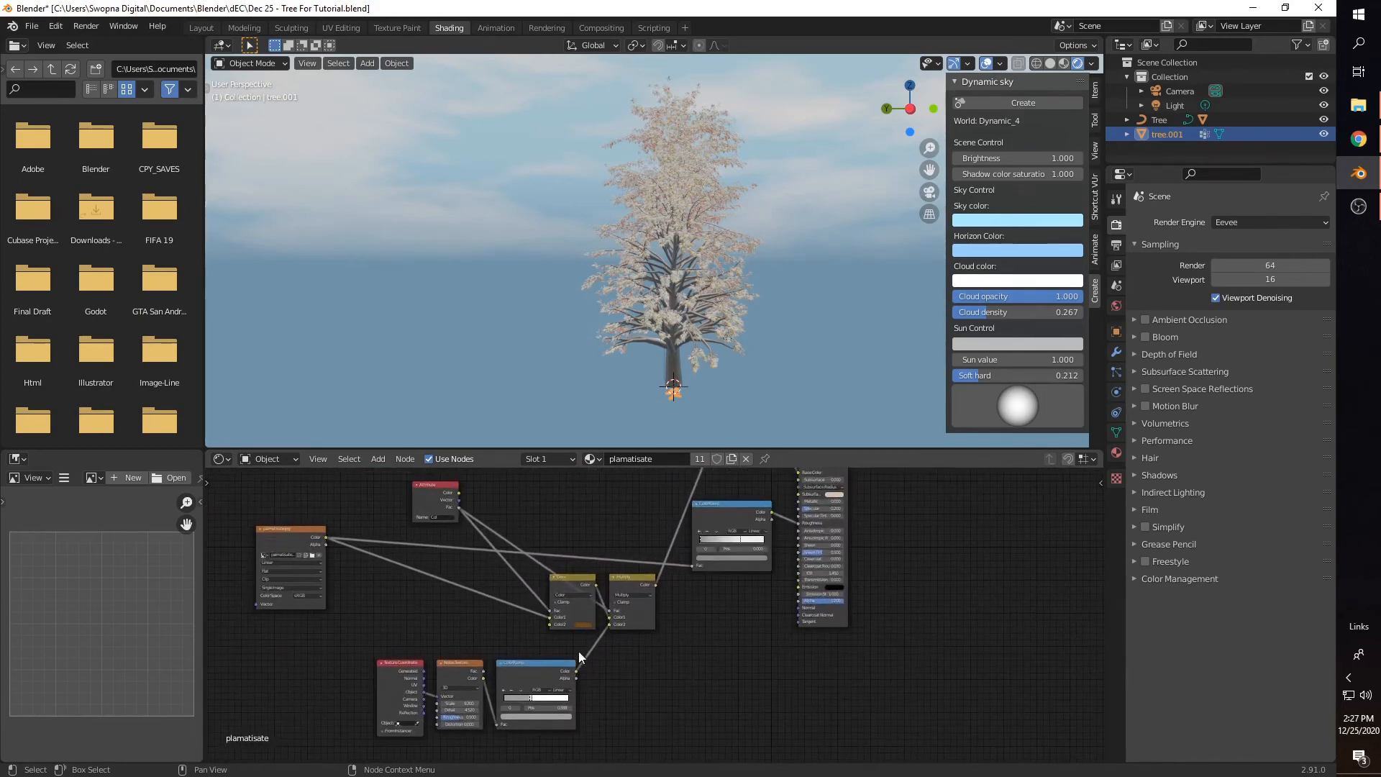
Step: Reposition the lower ColorRamp node and the Color mix node slightly in the plamatisate node tree
left_click(583, 623)
scroll(653, 659, "up", 8)
middle_click_drag(696, 666, 637, 644)
scroll(674, 623, "down", 6)
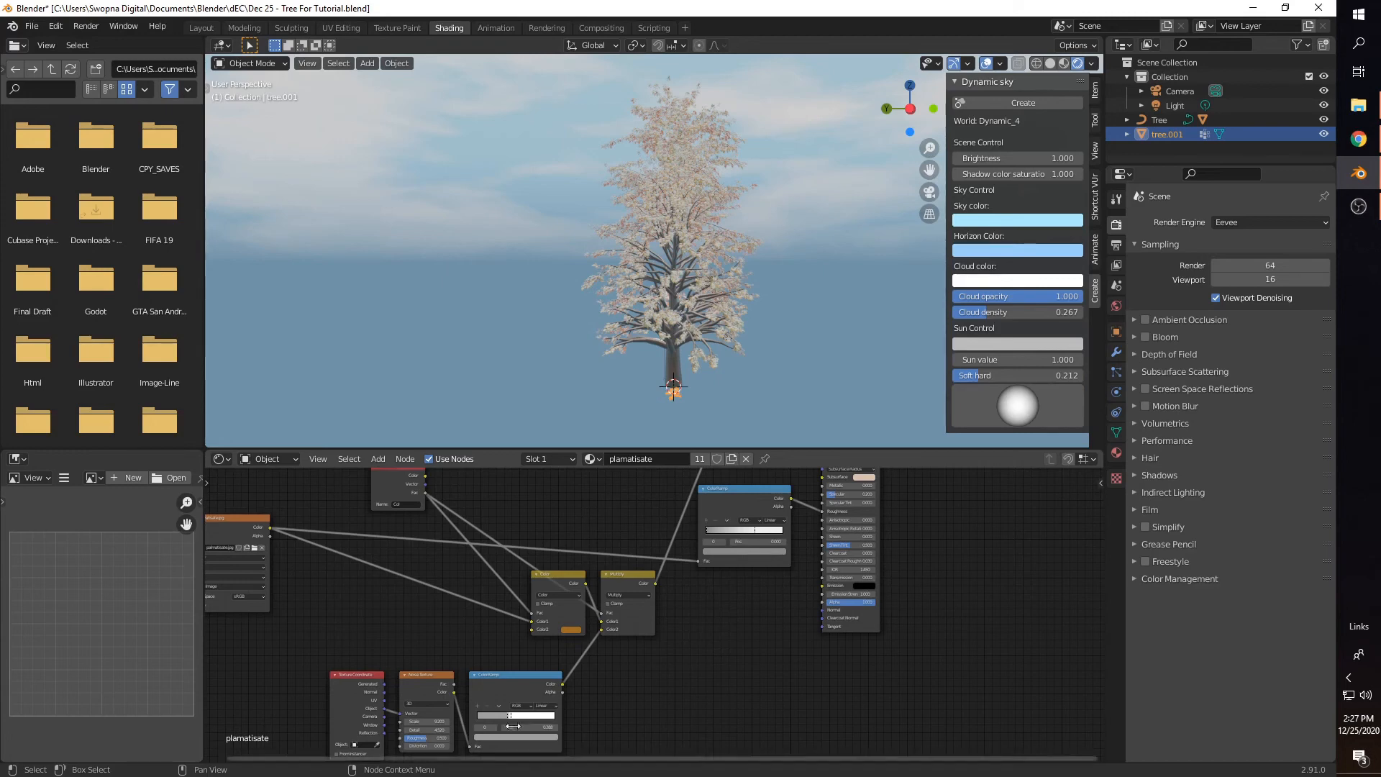
left_click_drag(512, 678, 533, 676)
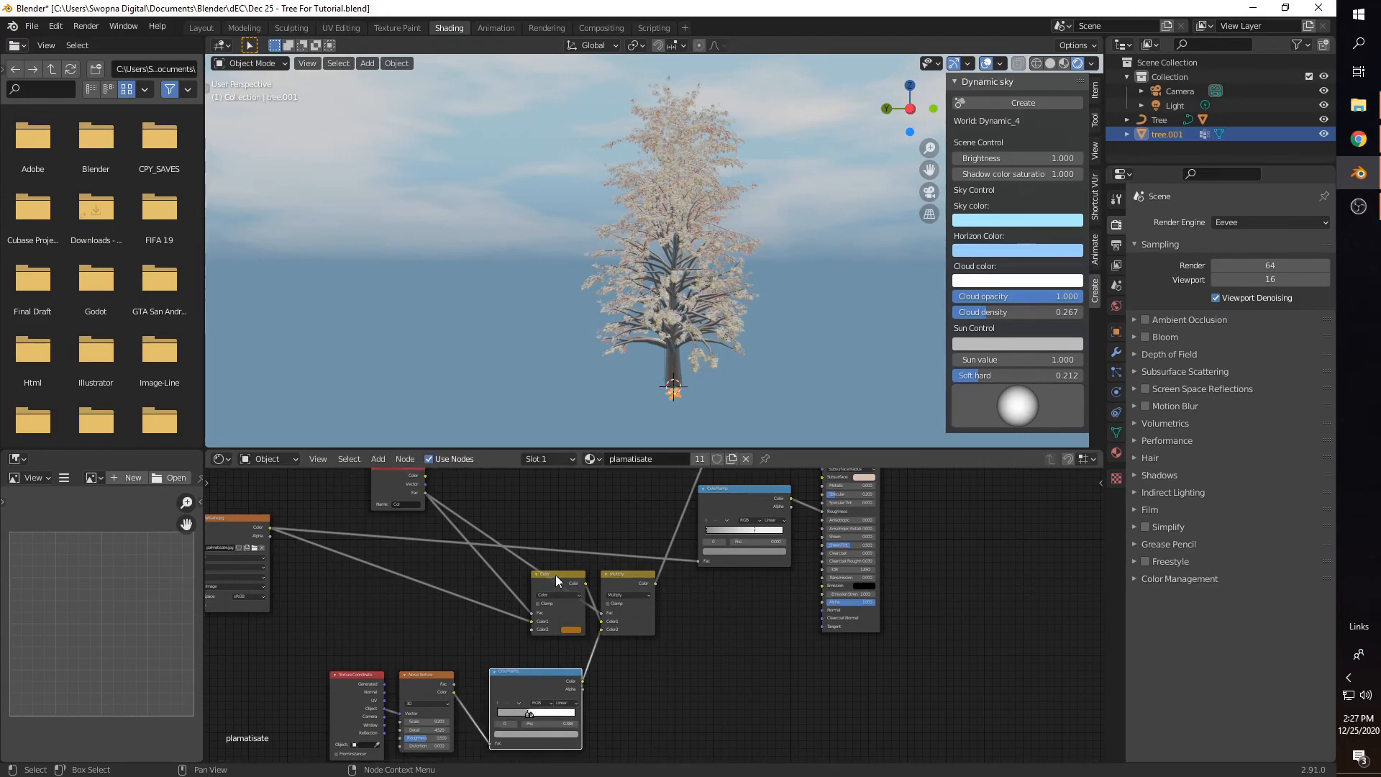
left_click_drag(557, 581, 615, 581)
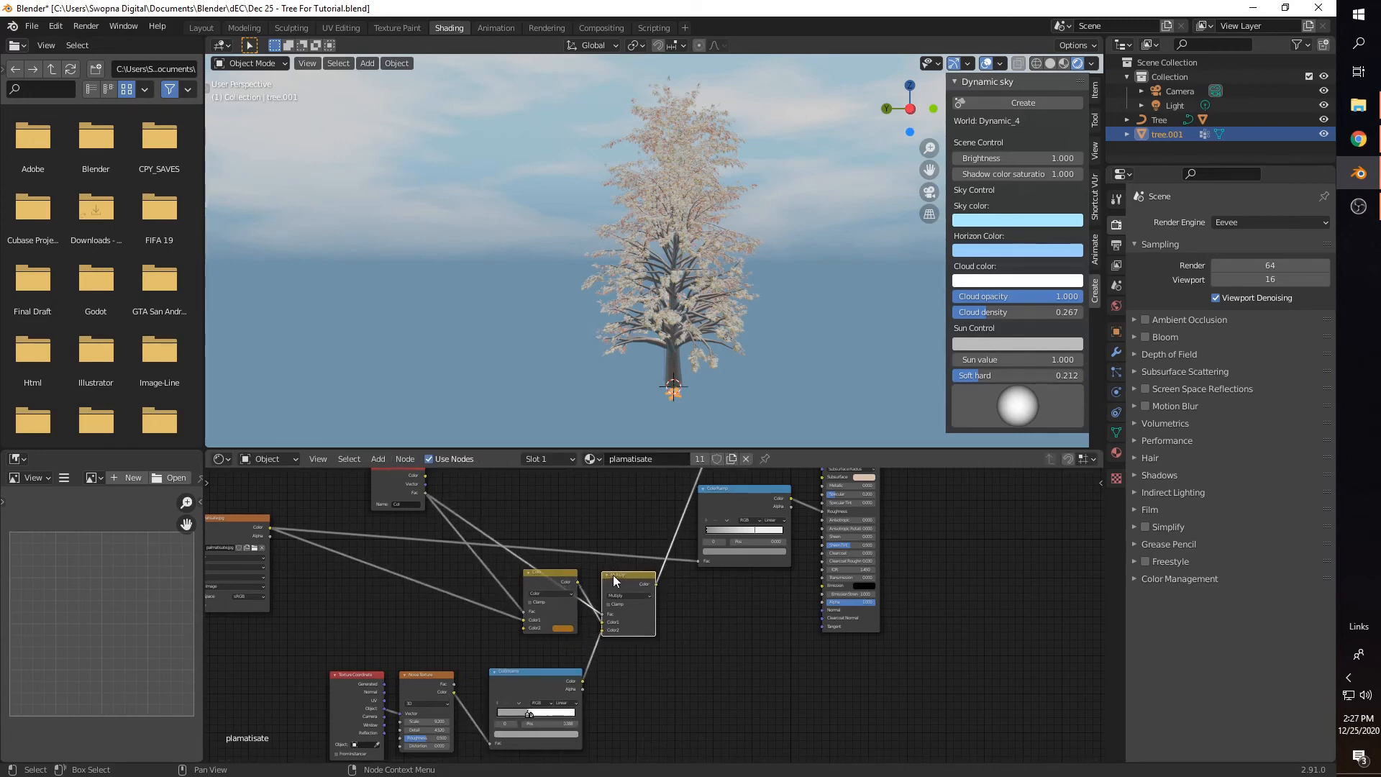
scroll(611, 602, "up", 4)
middle_click_drag(603, 617, 766, 490)
middle_click_drag(587, 572, 562, 641)
scroll(645, 581, "down", 4)
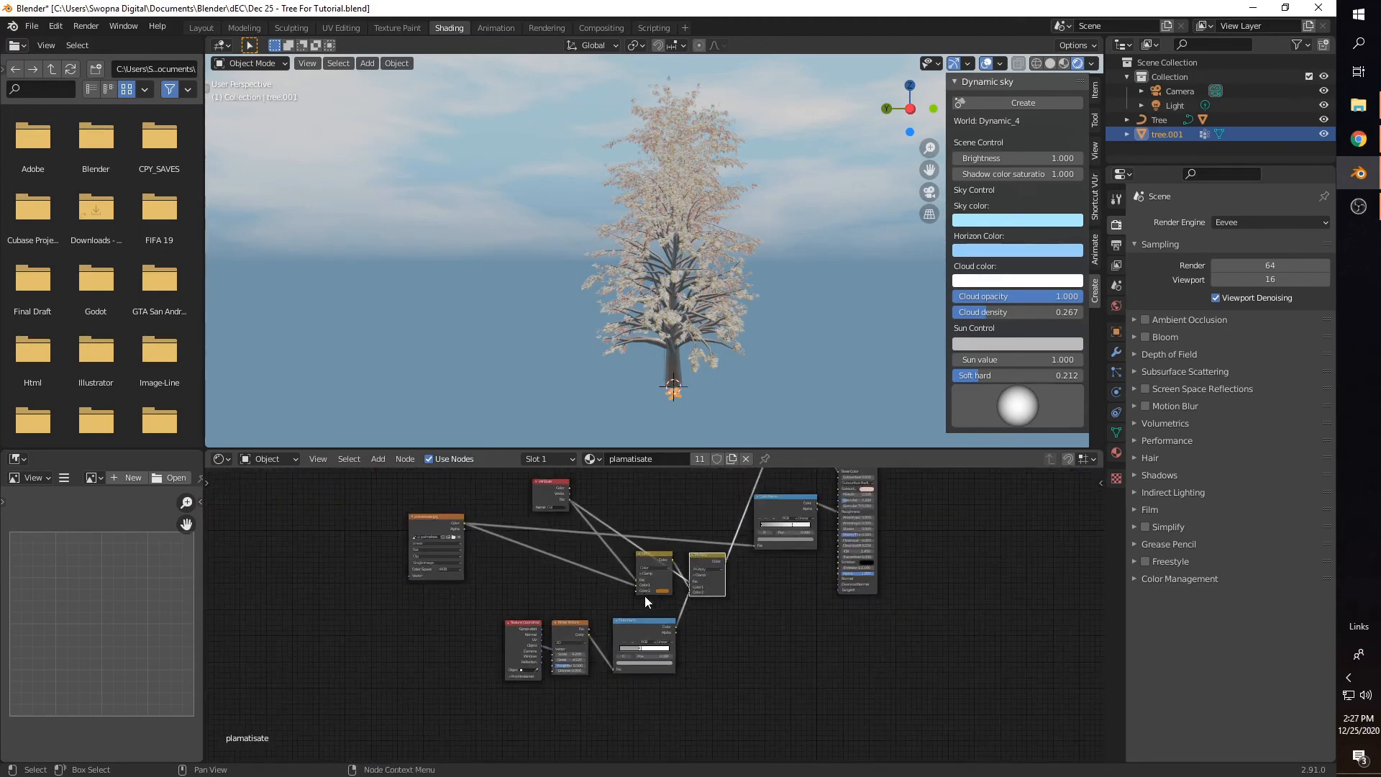
middle_click_drag(644, 595, 648, 616)
scroll(429, 555, "up", 2)
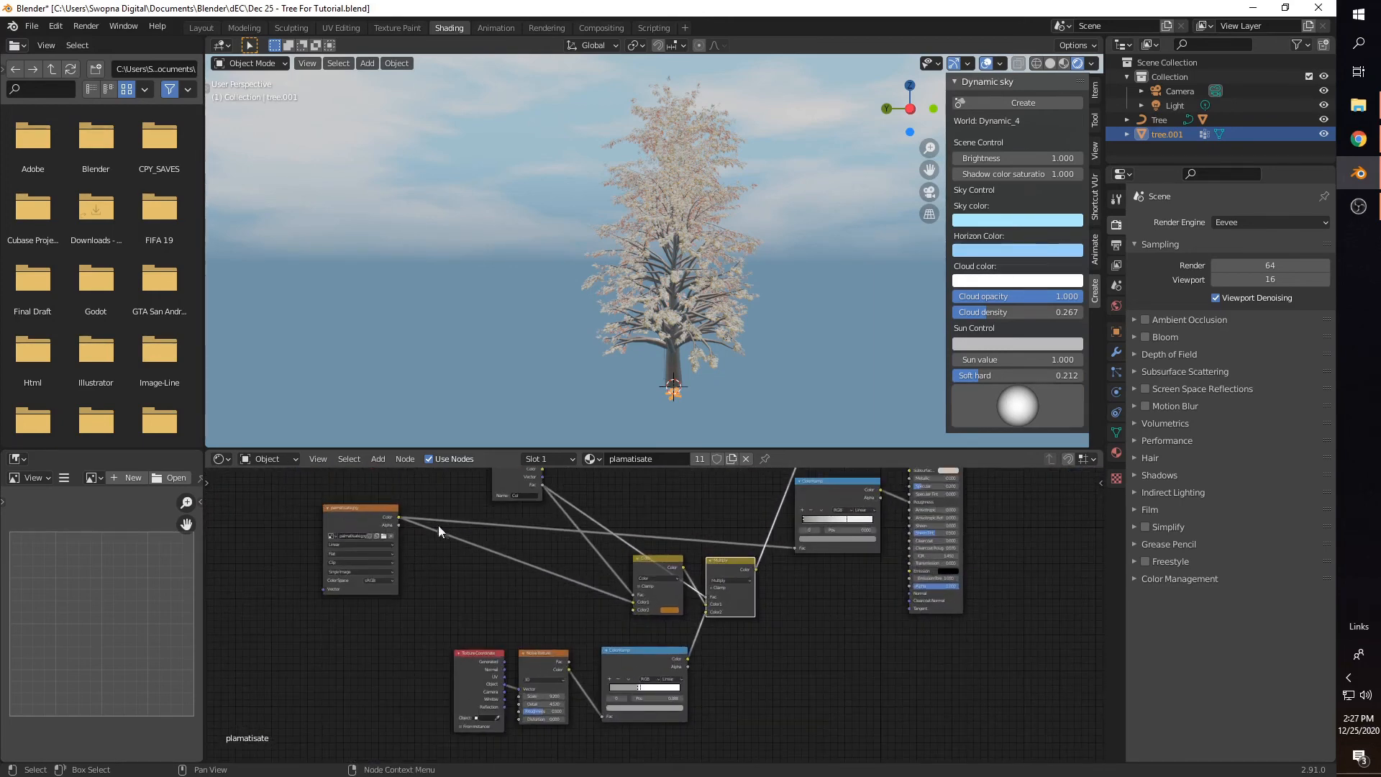
Step: Inspect the leaves and trunk up close, with the twig at the tree's base selected again
left_click(671, 610)
scroll(732, 312, "up", 5)
left_click(734, 344)
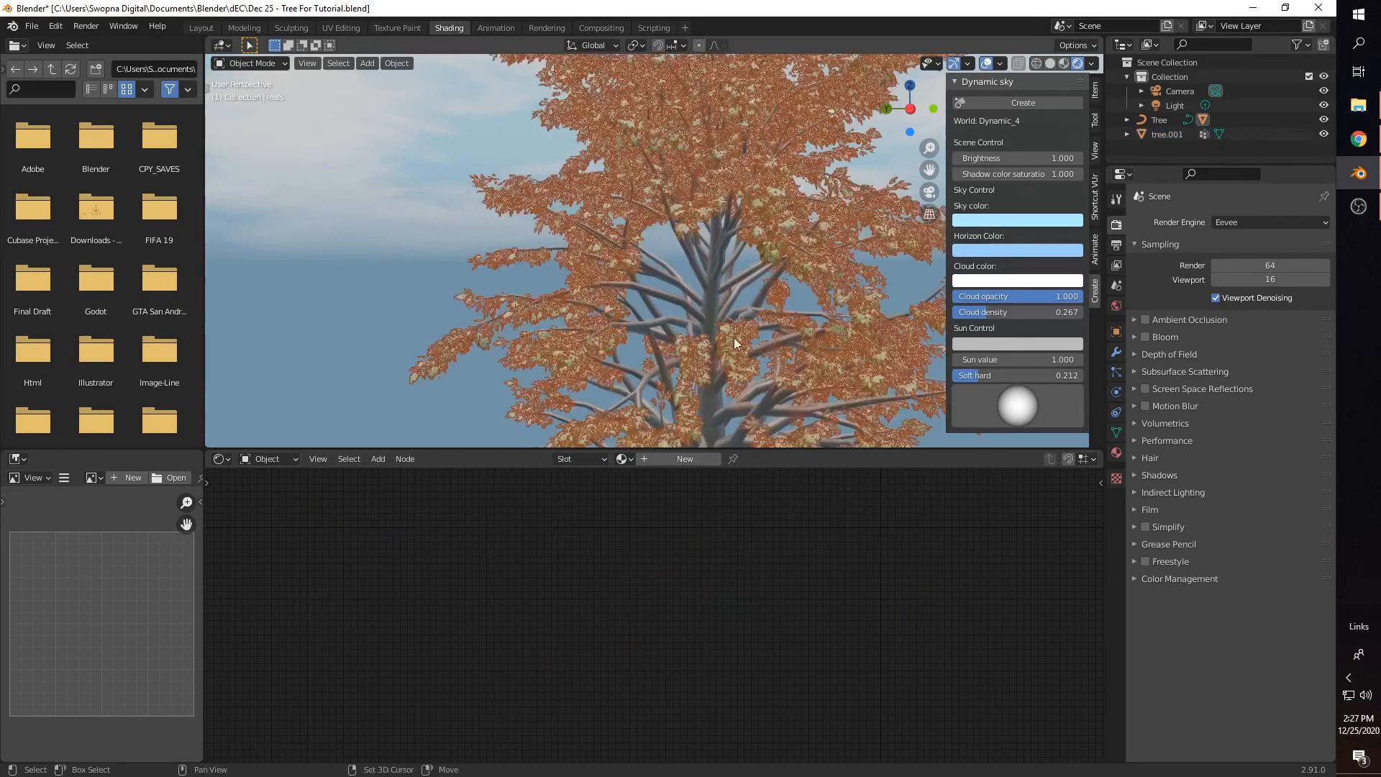
scroll(730, 345, "down", 6)
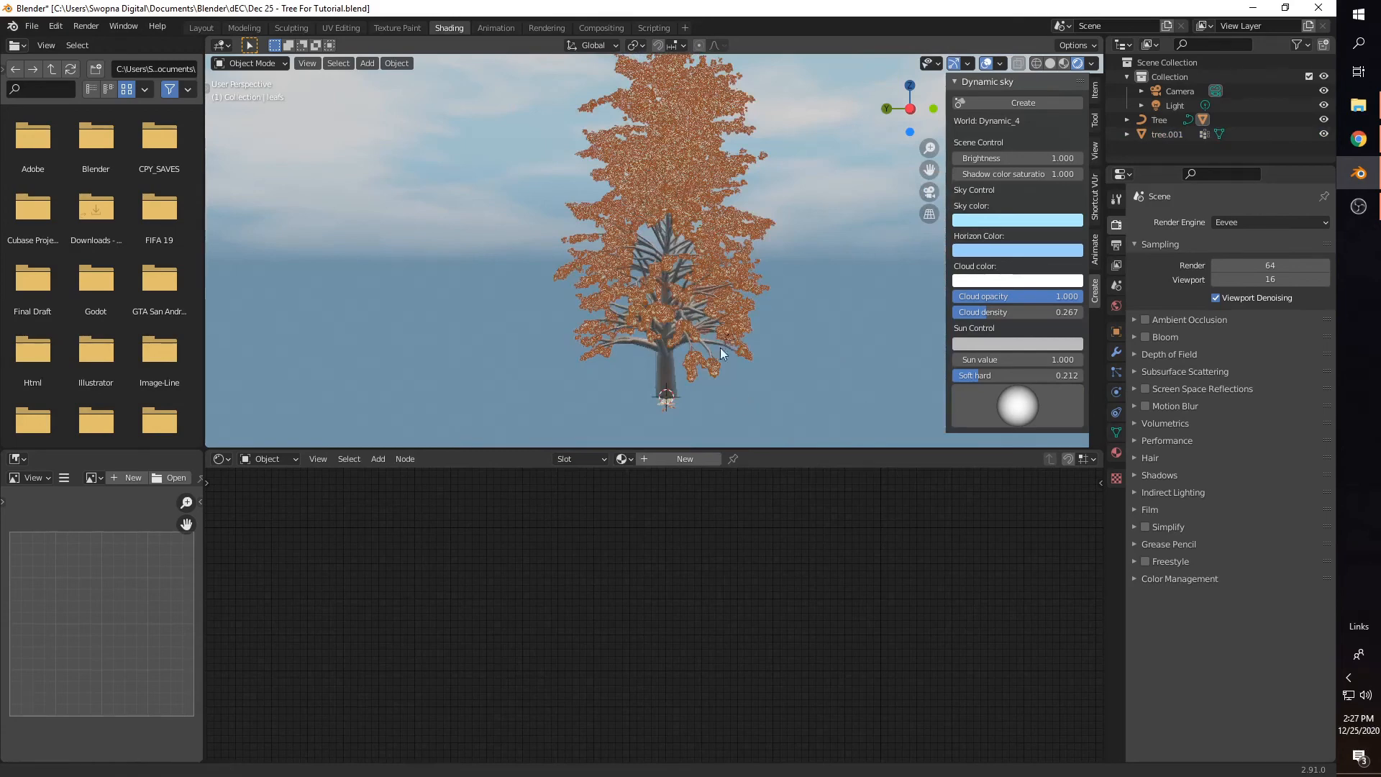
left_click(661, 389)
scroll(630, 492, "up", 1)
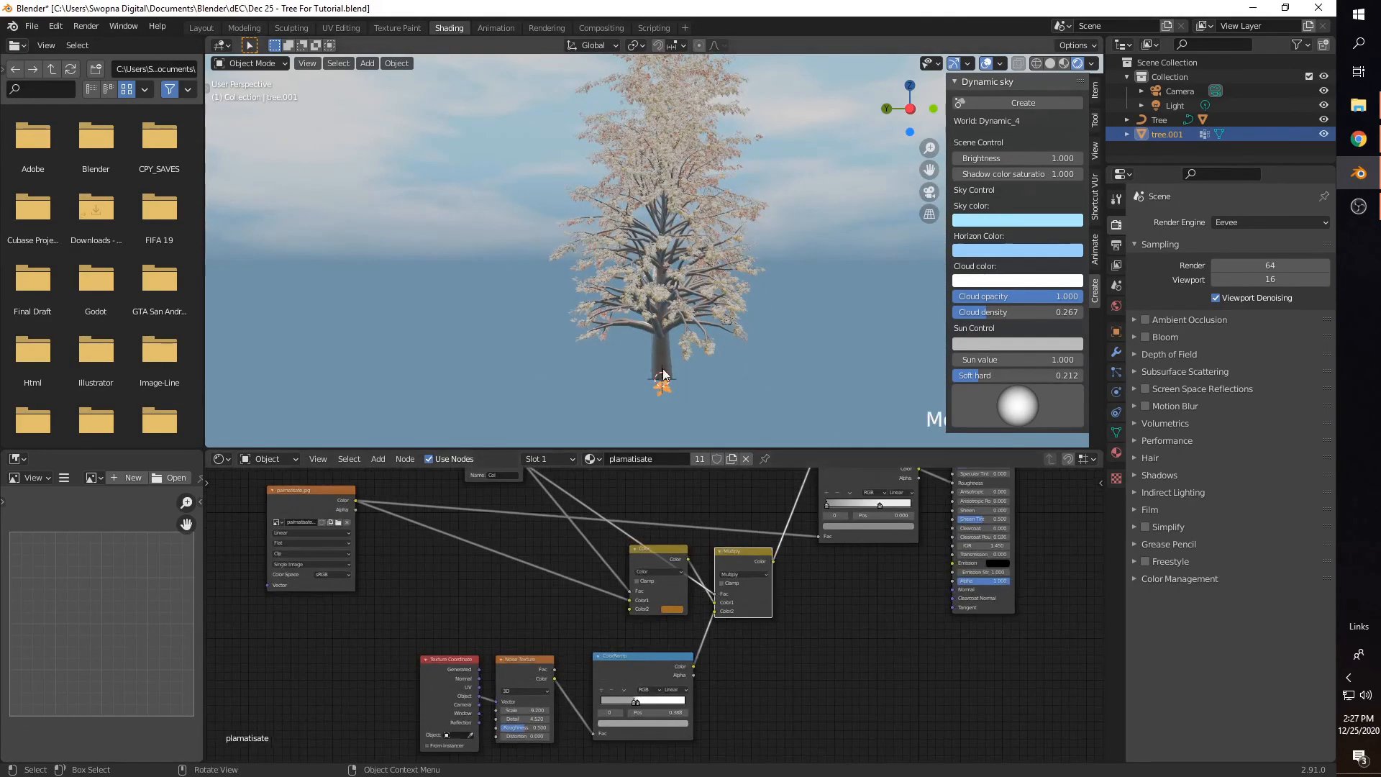
scroll(668, 383, "up", 5)
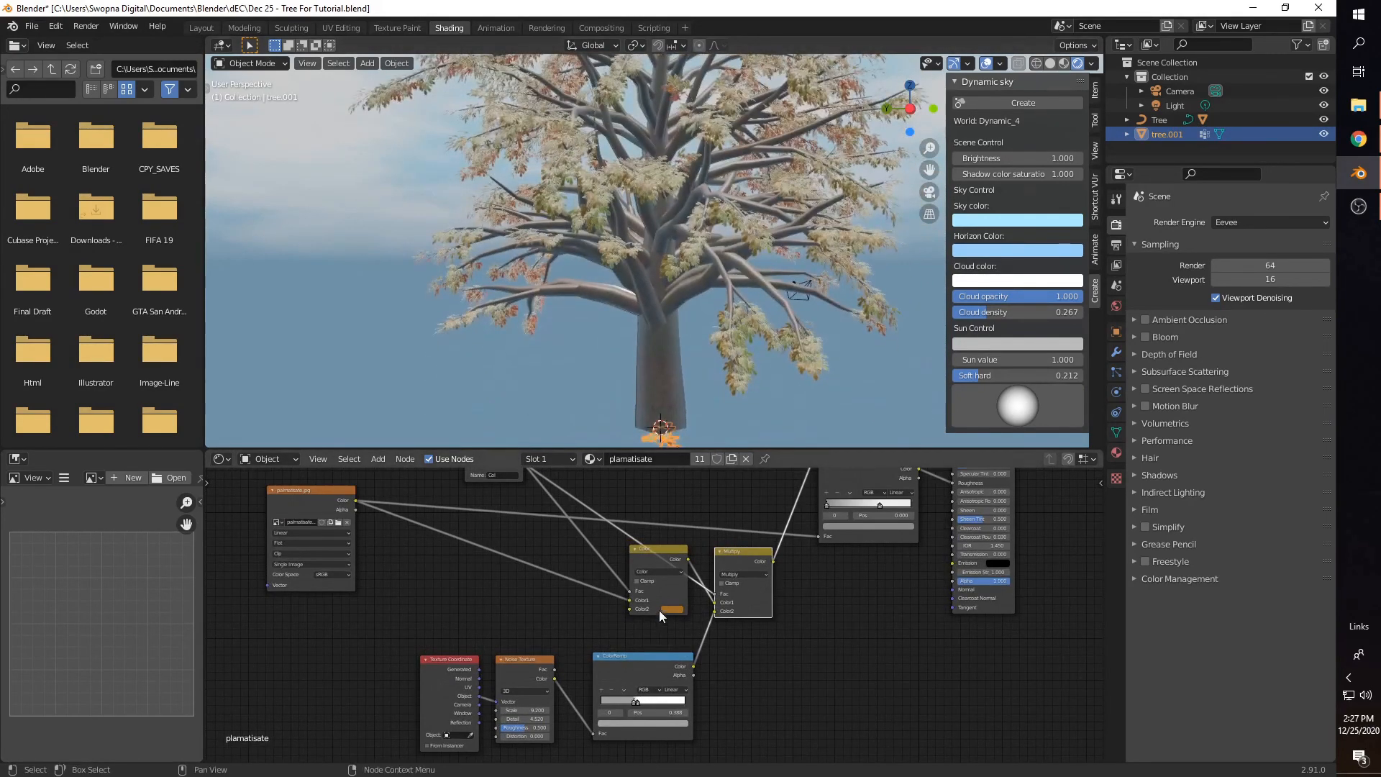
Step: Change the second colour of the Color mix node in the plamatisate material to a bright pink
left_click(665, 608)
left_click_drag(702, 579, 674, 579)
left_click_drag(695, 524, 691, 516)
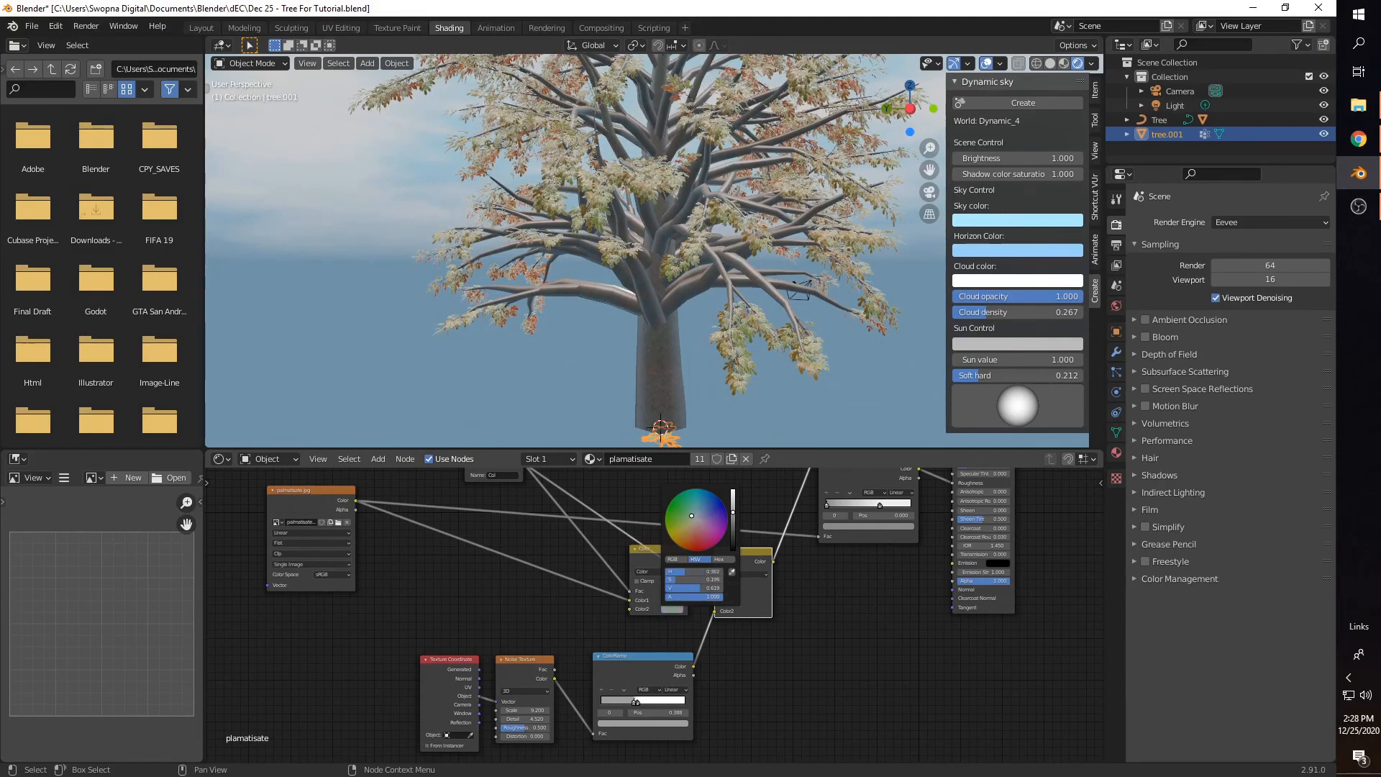
left_click(733, 492)
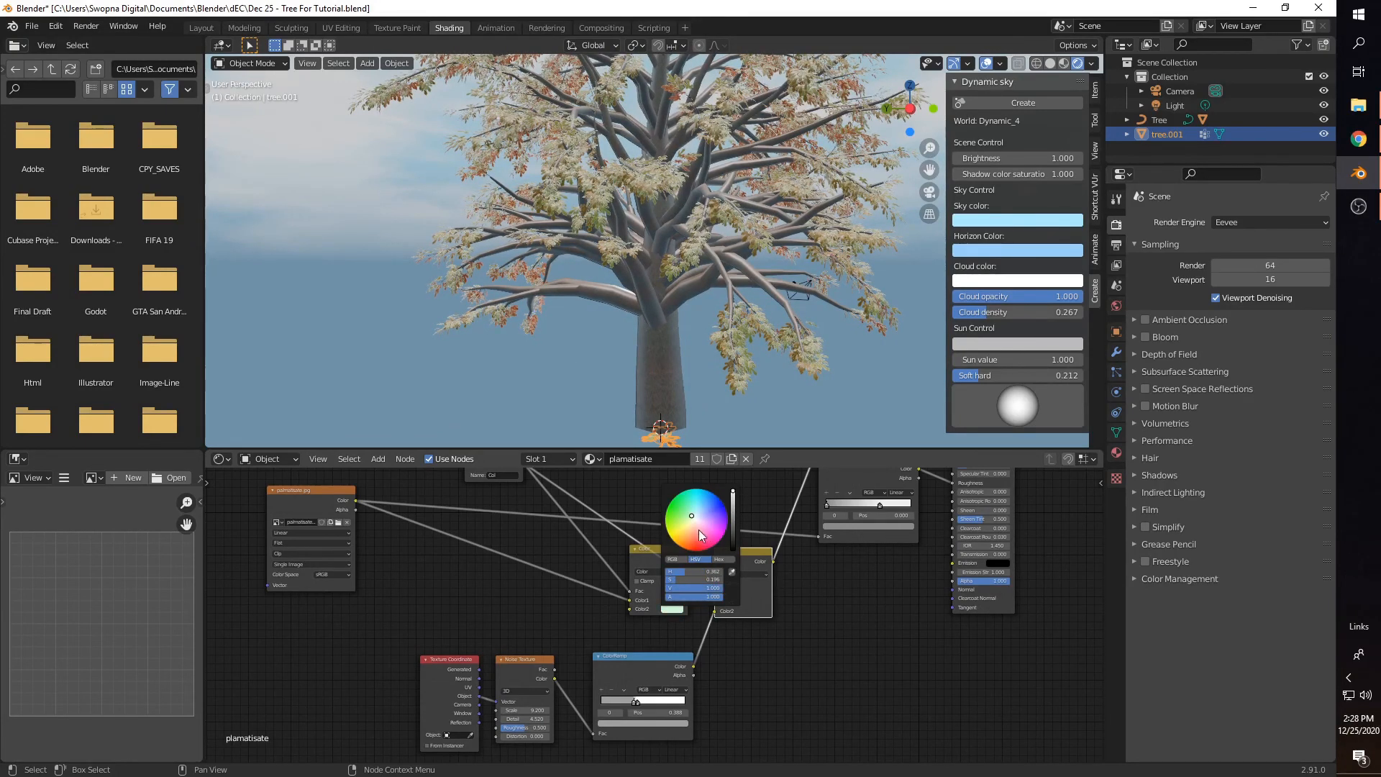
left_click_drag(694, 518, 694, 515)
middle_click_drag(794, 590, 618, 596)
middle_click_drag(710, 663, 772, 515)
left_click(605, 573)
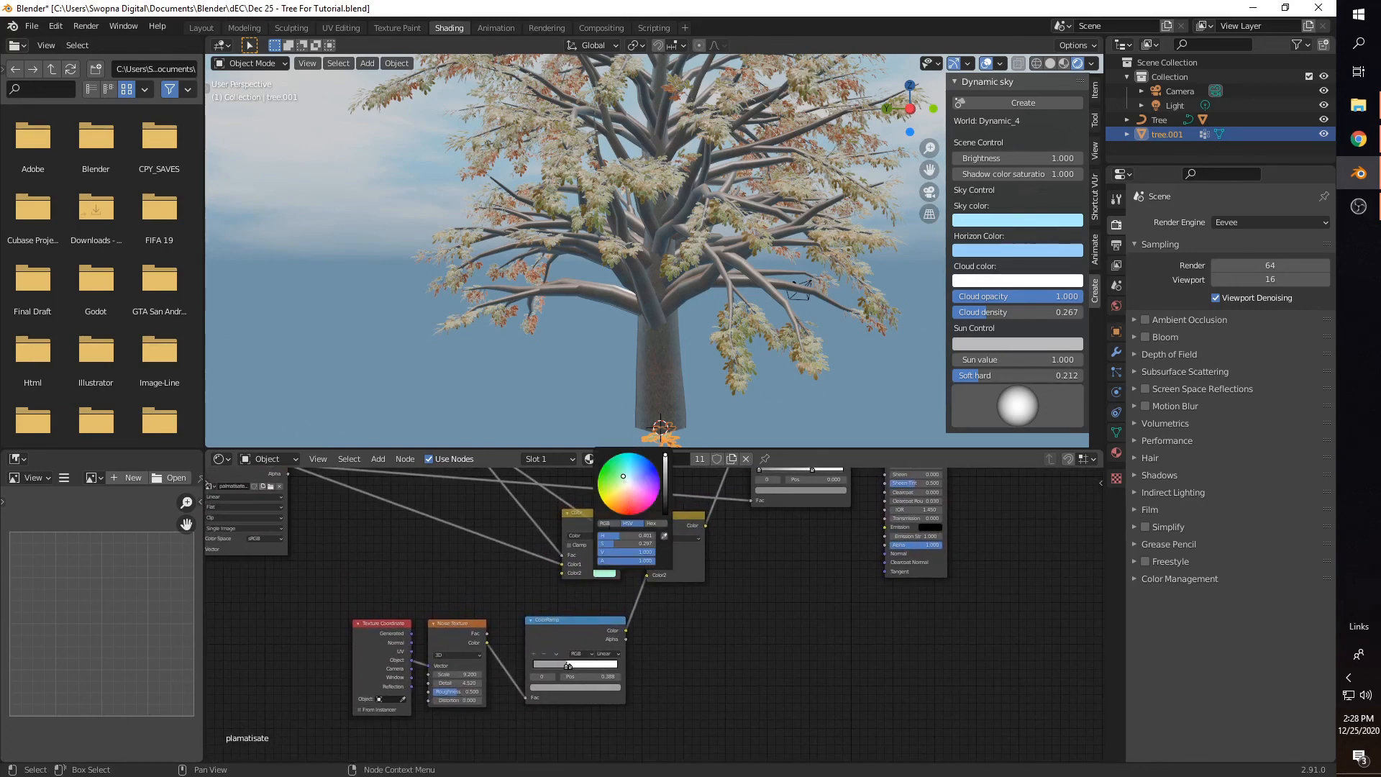
left_click_drag(624, 477, 630, 489)
middle_click_drag(690, 644, 722, 641)
scroll(722, 642, "down", 1)
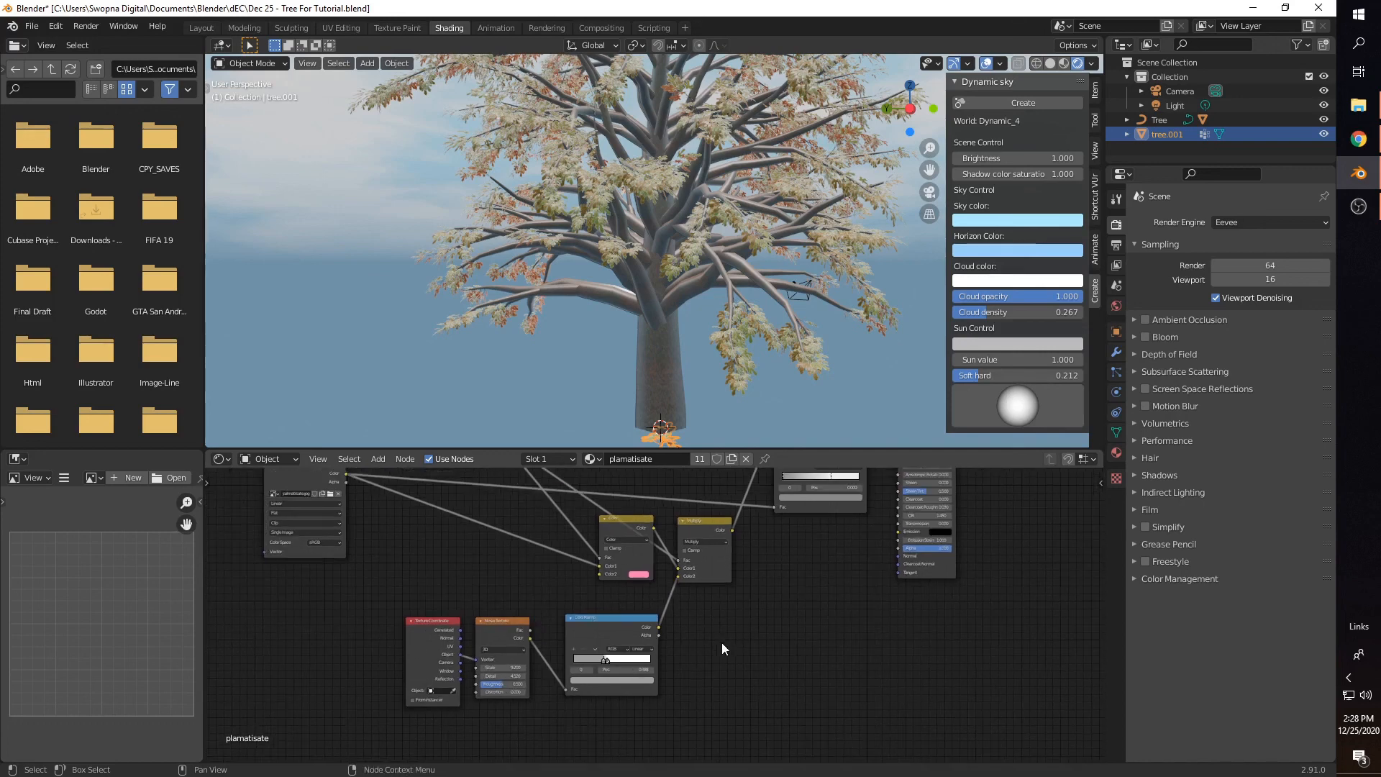
Step: Try the Overlay and Lighten blend modes on the mix node fed by the lower ColorRamp, and return it to Multiply
left_click(710, 541)
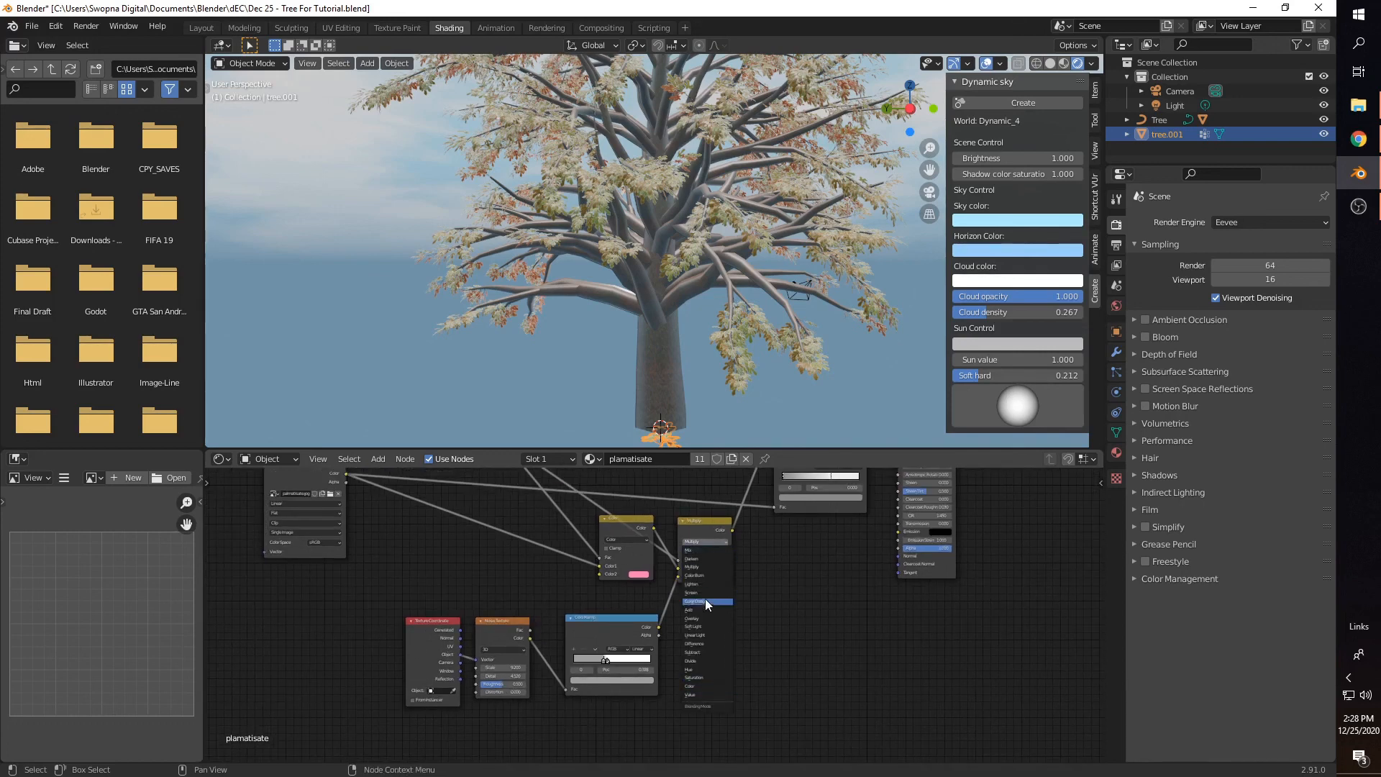
left_click(705, 618)
scroll(748, 288, "up", 8)
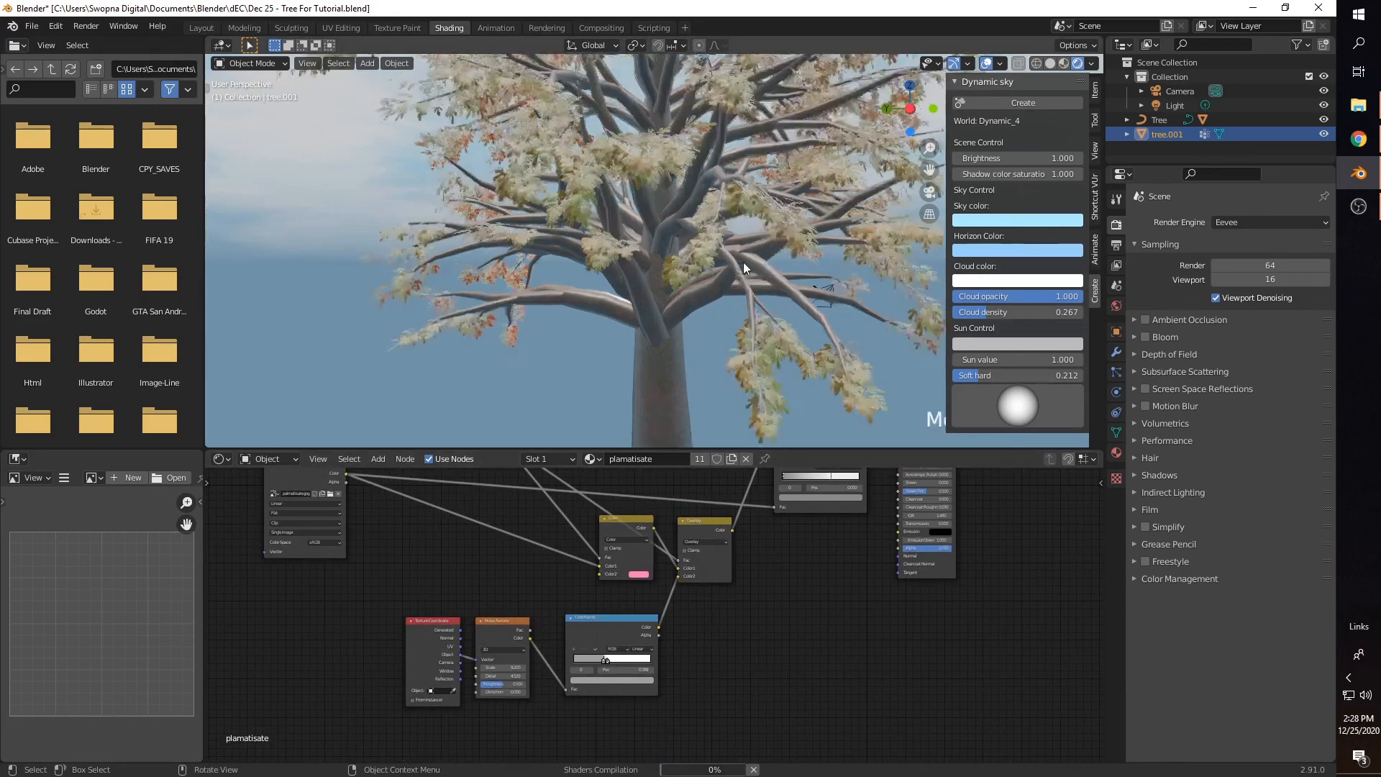
scroll(637, 265, "down", 5)
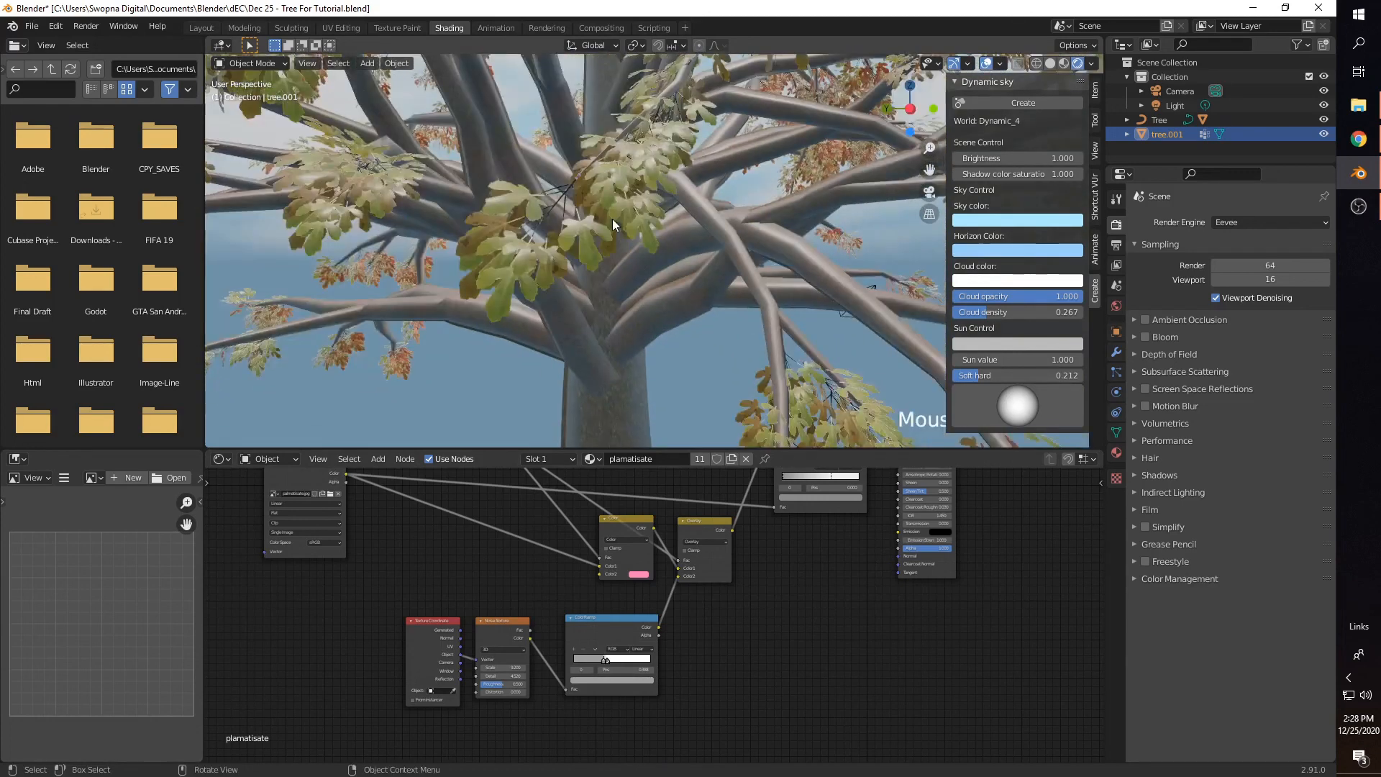
left_click(718, 541)
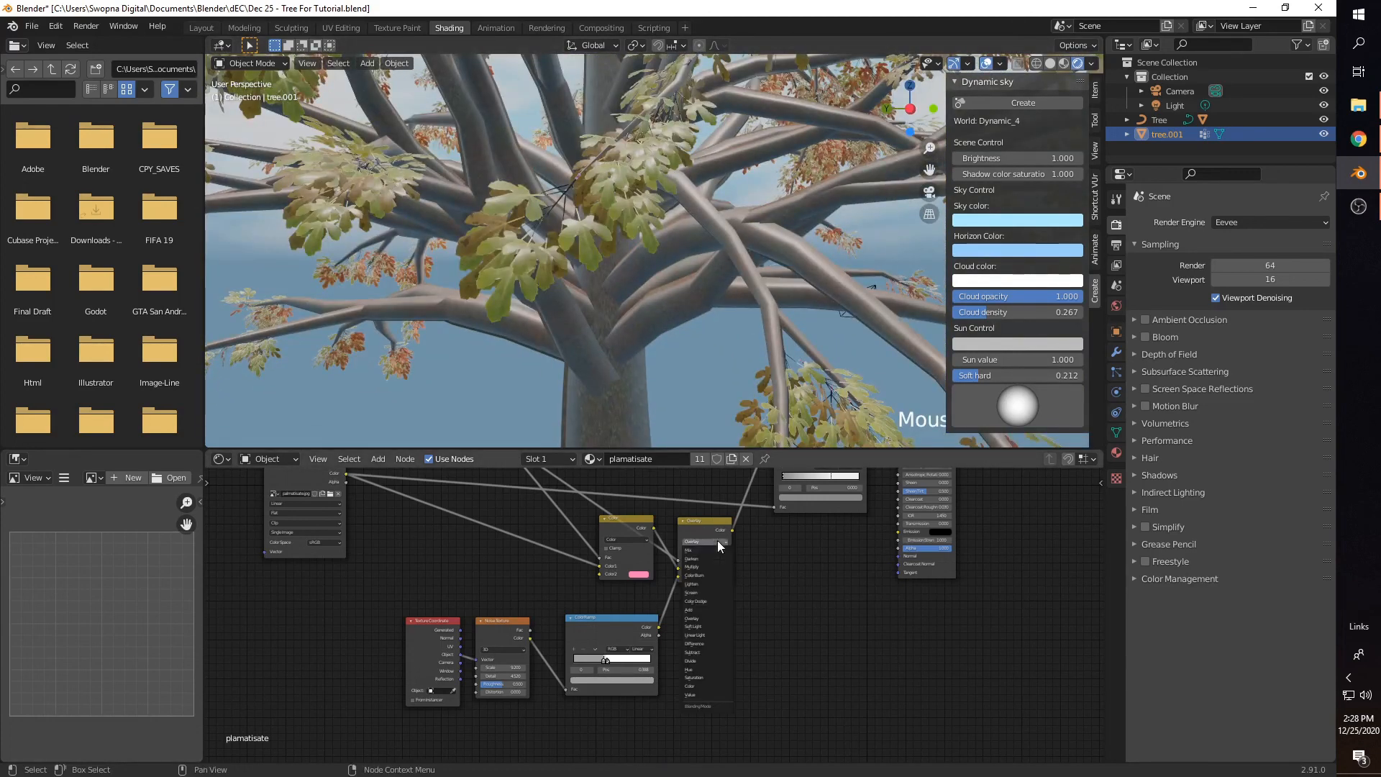
left_click(705, 586)
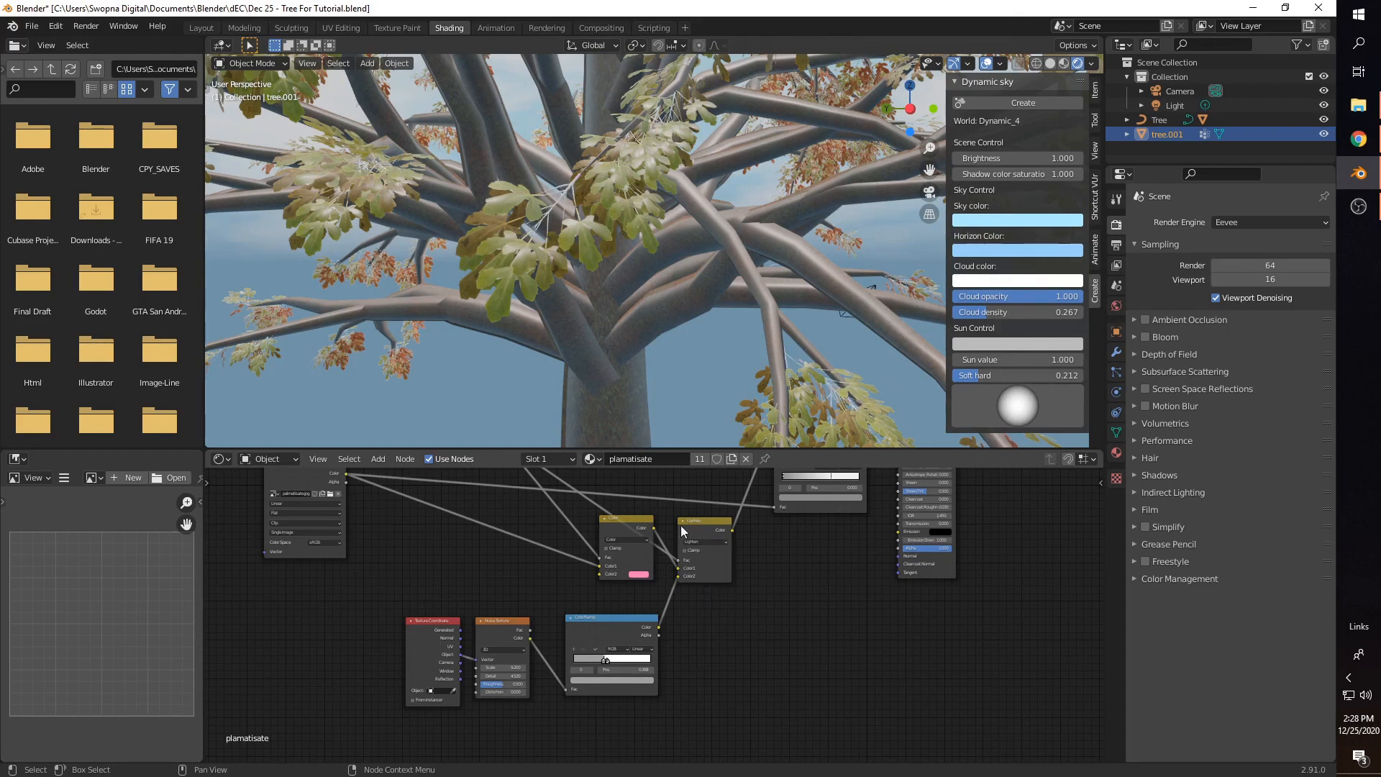
left_click(719, 543)
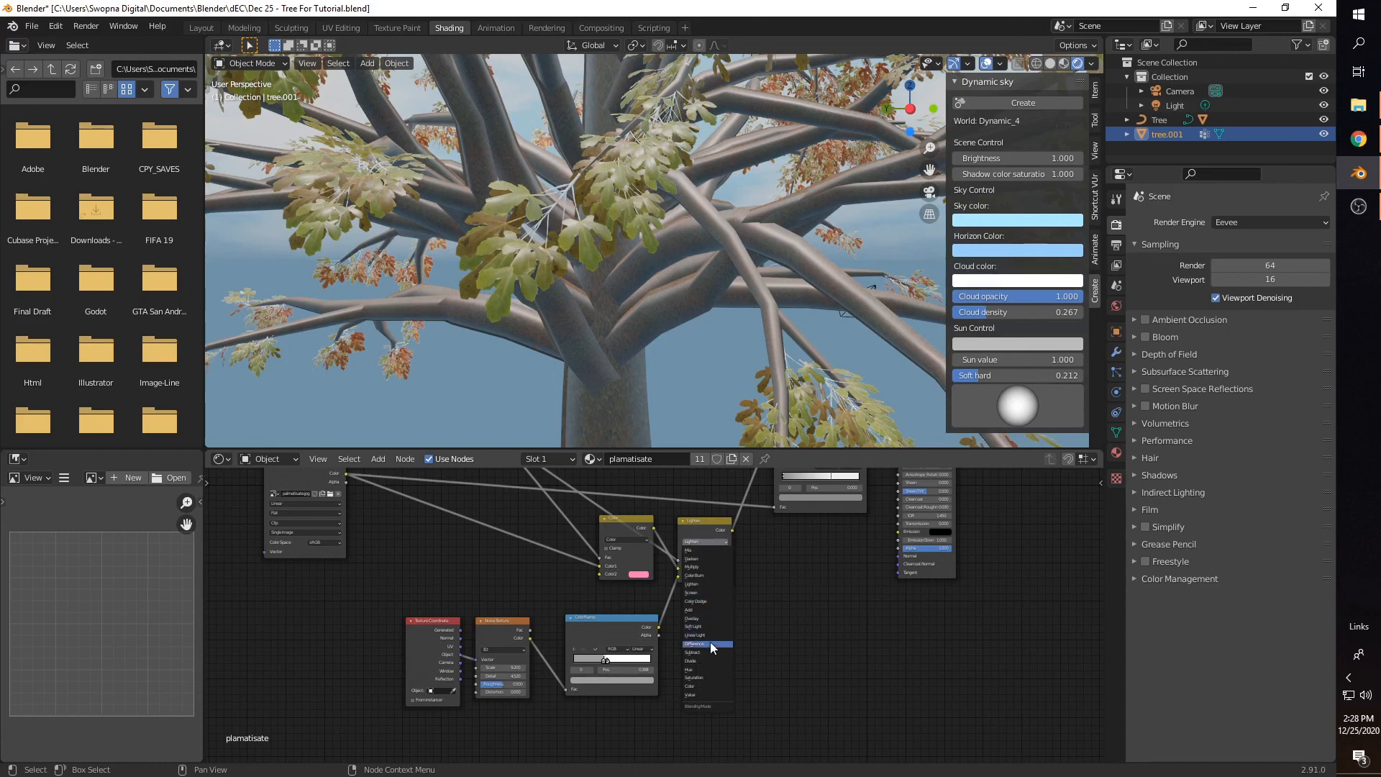
left_click(703, 568)
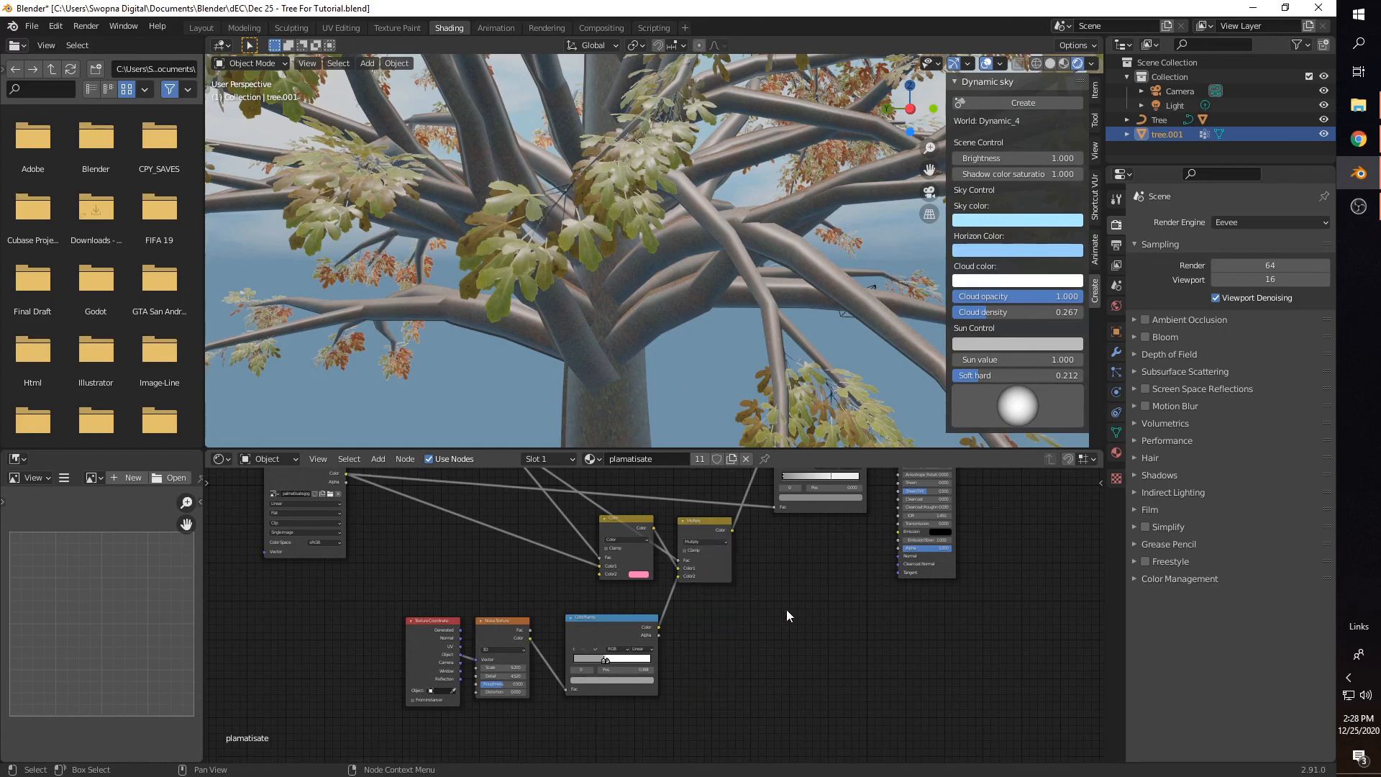
Step: Save the blend file and check the whole recoloured tree against the sky
scroll(668, 263, "down", 8)
scroll(676, 357, "up", 1)
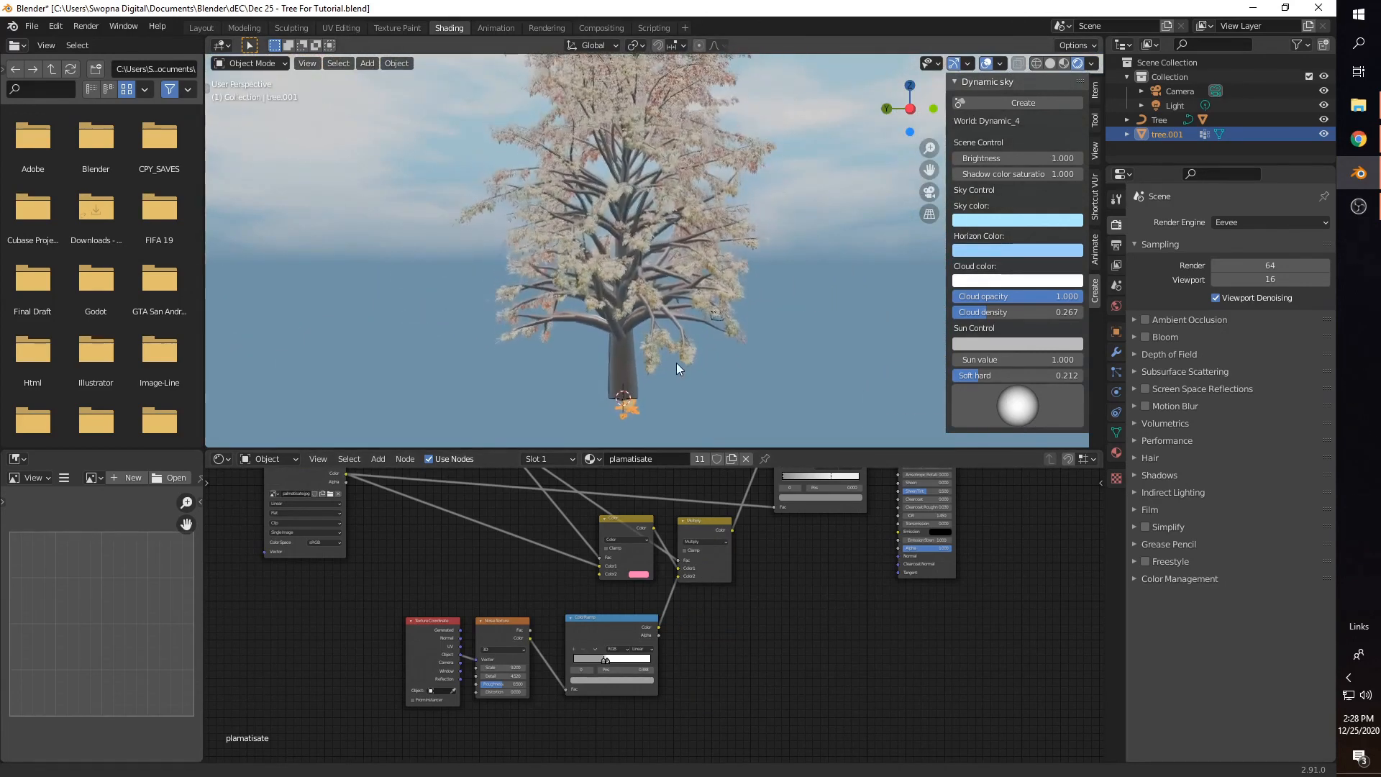
key("ctrl+s")
scroll(681, 341, "up", 1)
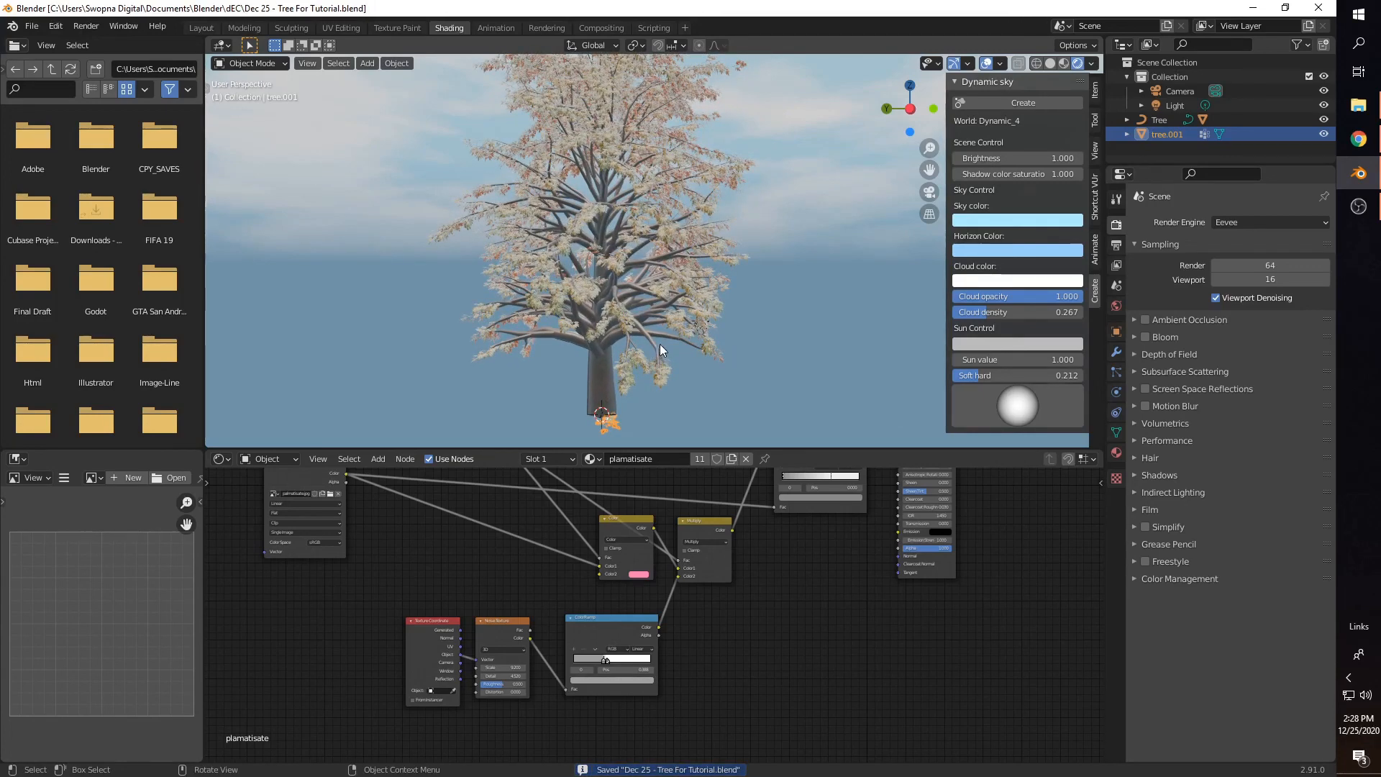
middle_click_drag(627, 221, 611, 242, "shift")
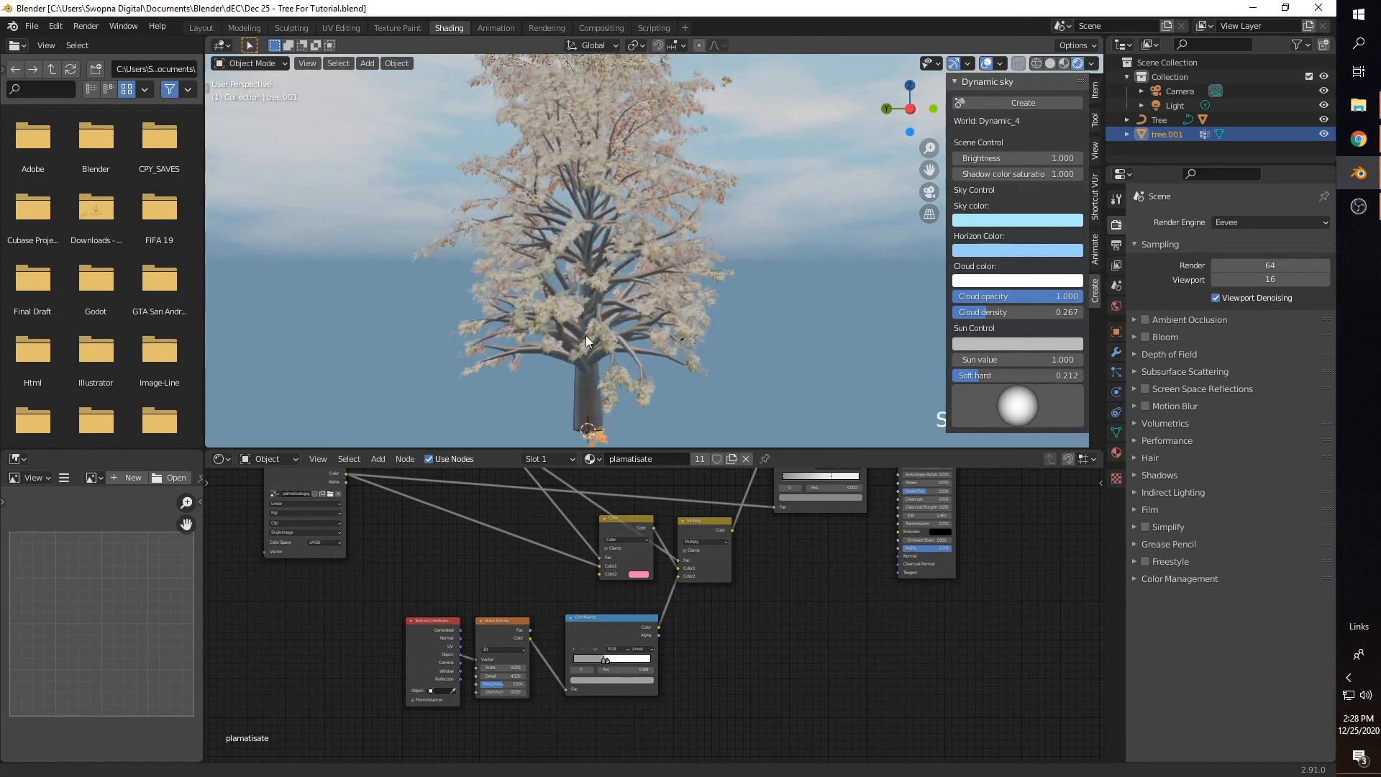